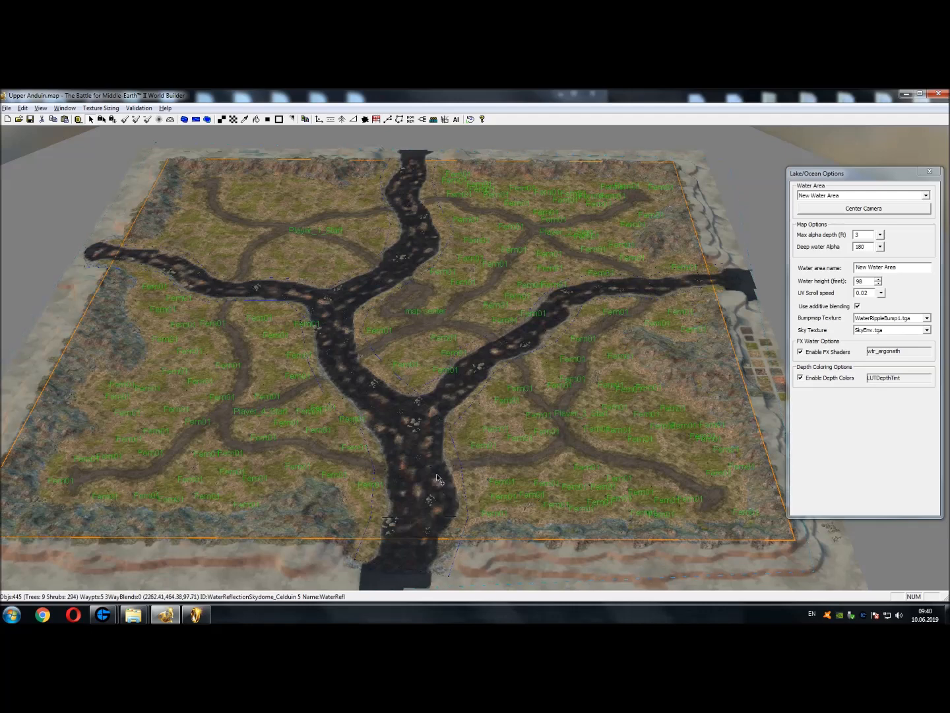
Examine the river's water surface and outline from the map overview down to the river mouth at the map's near edge
{"action": "scroll", "coordinate": [409, 452], "scroll_direction": "up", "scroll_amount": 1}
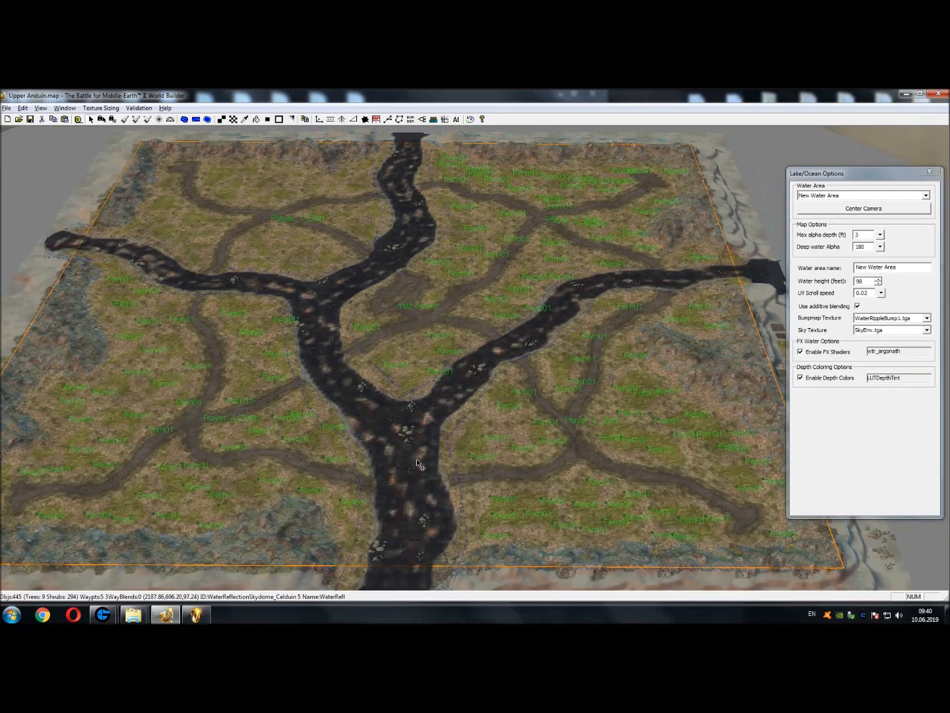
{"action": "scroll", "coordinate": [417, 462], "scroll_direction": "up", "scroll_amount": 1}
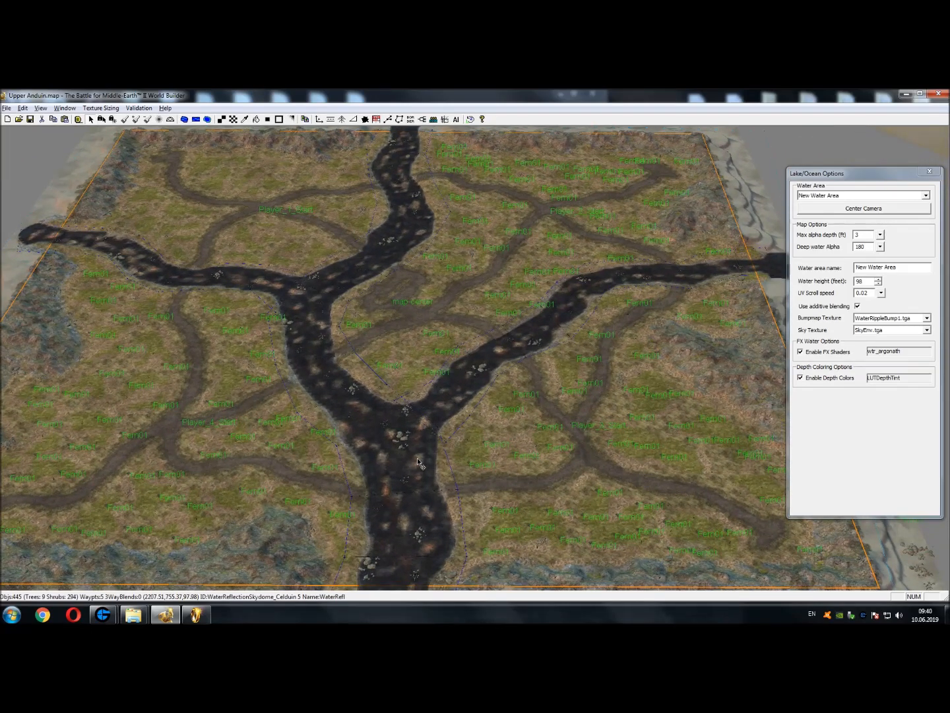
{"action": "scroll", "coordinate": [418, 462], "scroll_direction": "up", "scroll_amount": 1}
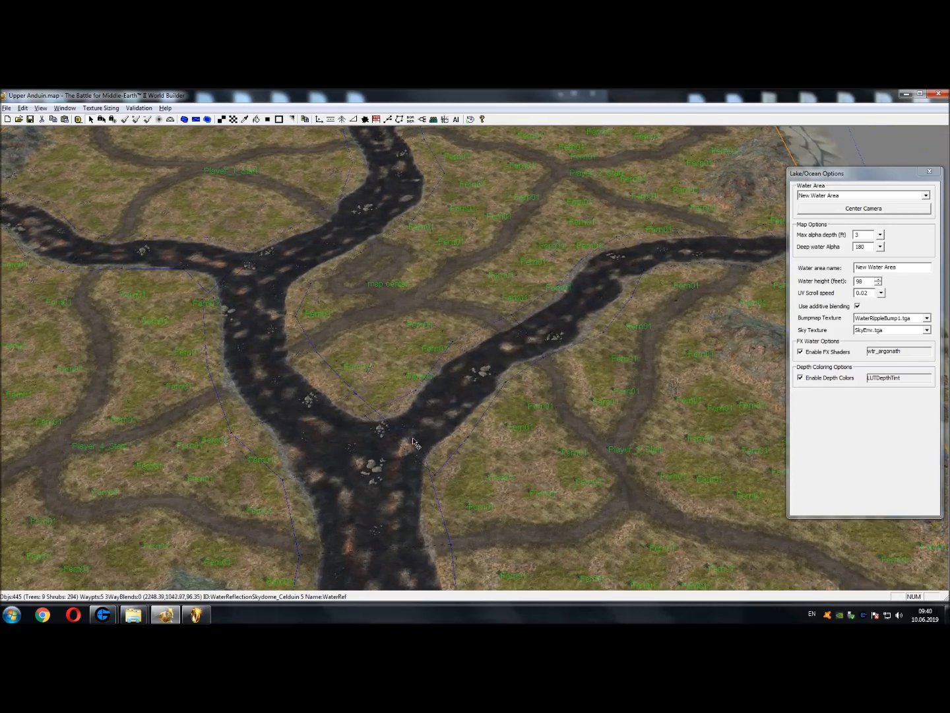
{"action": "right_click_drag", "start_coordinate": [421, 443], "coordinate": [428, 173]}
{"action": "right_click_drag", "start_coordinate": [435, 397], "coordinate": [629, 207]}
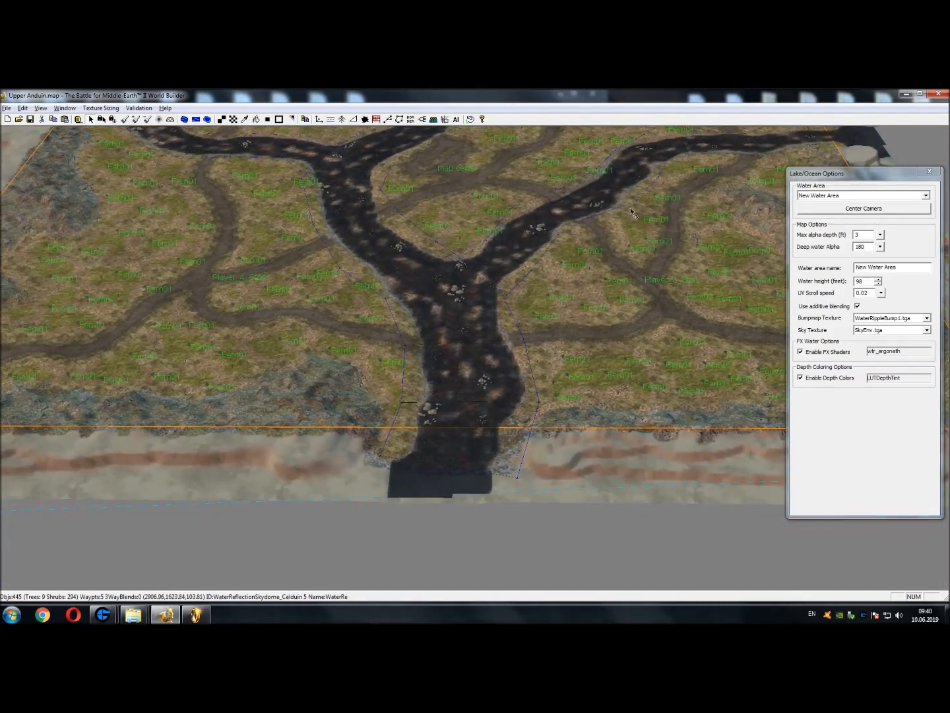
{"action": "scroll", "coordinate": [628, 206], "scroll_direction": "up", "scroll_amount": 2}
{"action": "scroll", "coordinate": [561, 394], "scroll_direction": "up", "scroll_amount": 1}
{"action": "right_click_drag", "start_coordinate": [330, 423], "coordinate": [353, 319]}
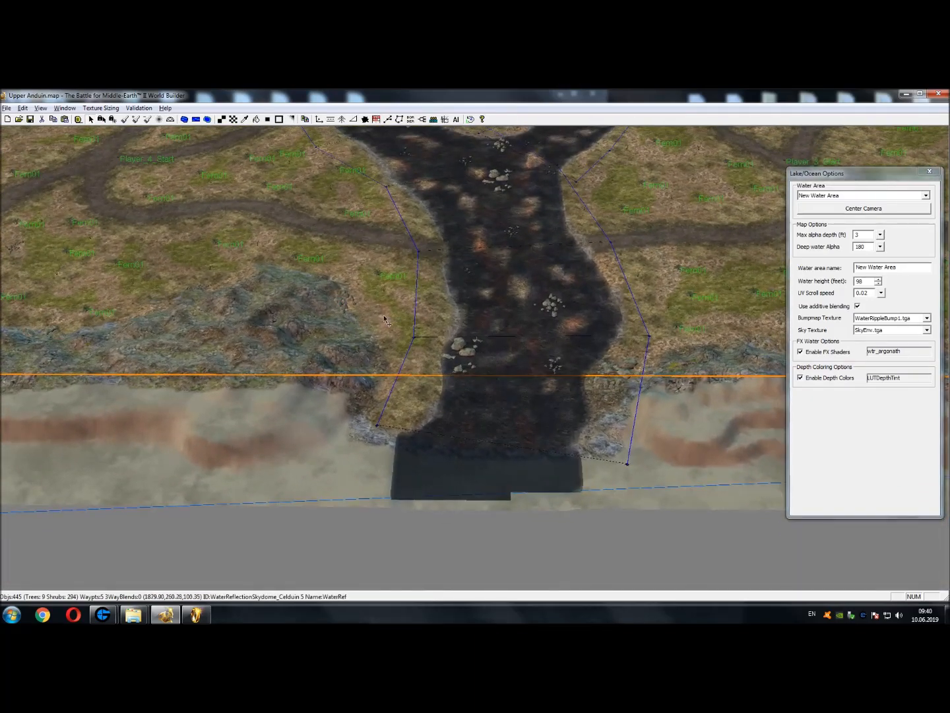
{"action": "scroll", "coordinate": [897, 354], "scroll_direction": "up", "scroll_amount": 2}
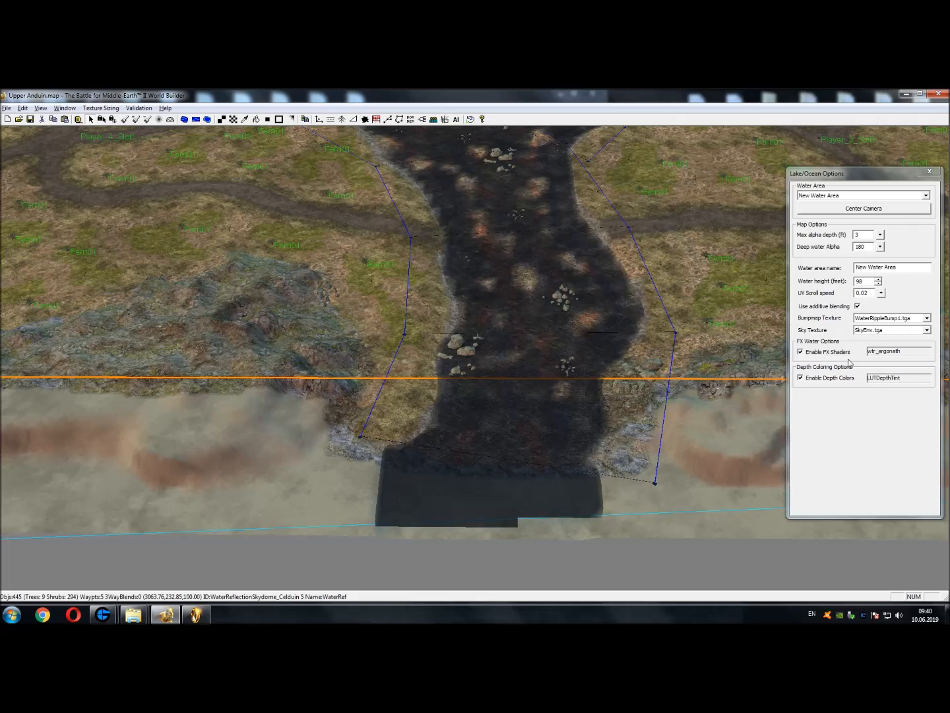
{"action": "right_click_drag", "start_coordinate": [692, 404], "coordinate": [639, 420]}
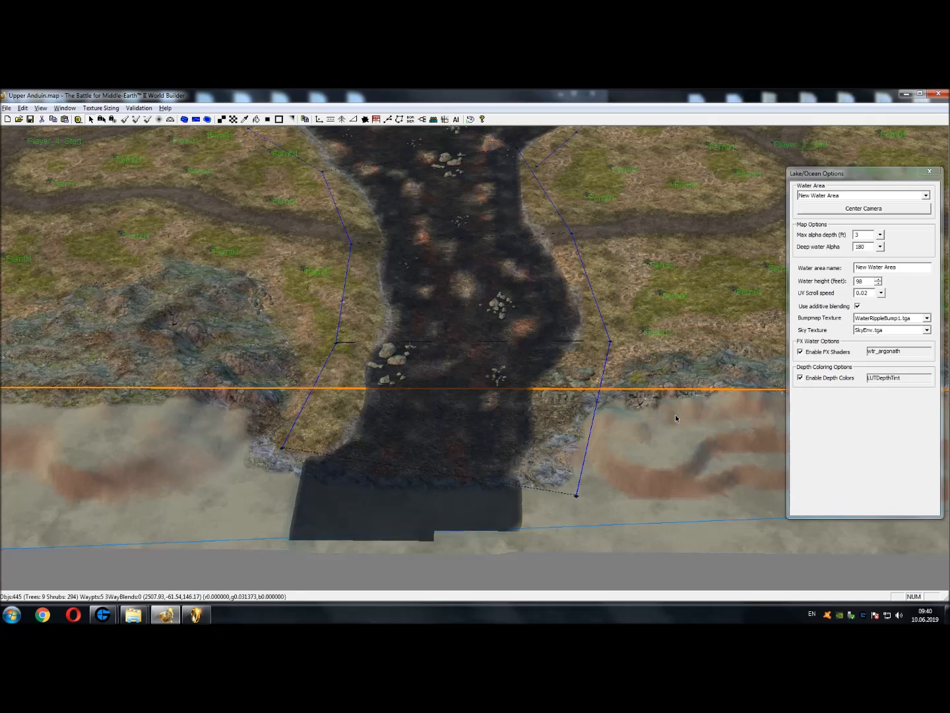
{"action": "right_click_drag", "start_coordinate": [465, 257], "coordinate": [471, 375]}
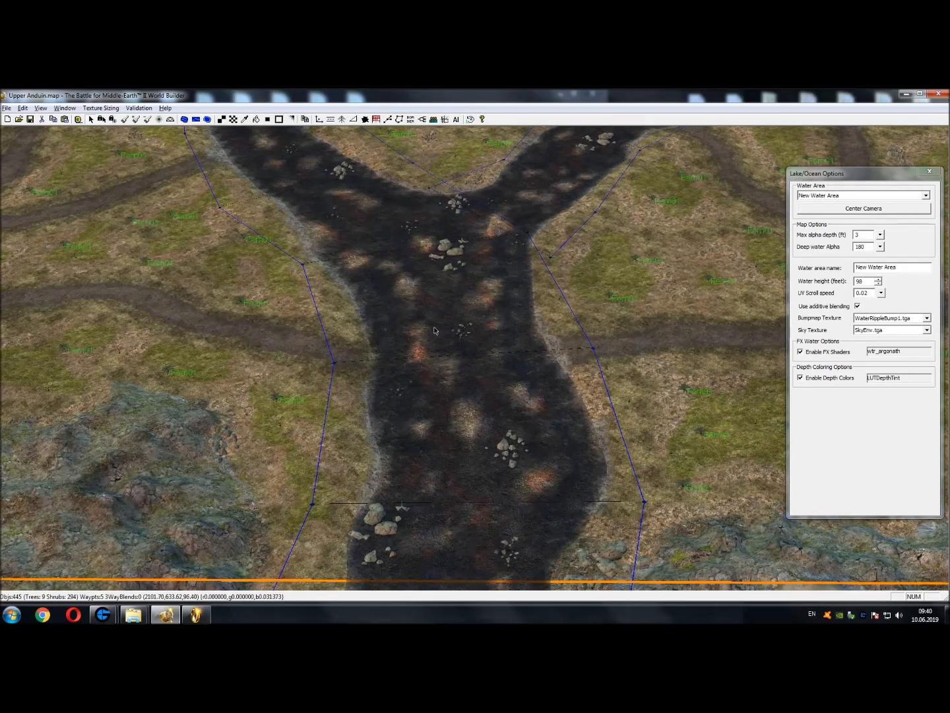
{"action": "right_click_drag", "start_coordinate": [531, 368], "coordinate": [519, 240]}
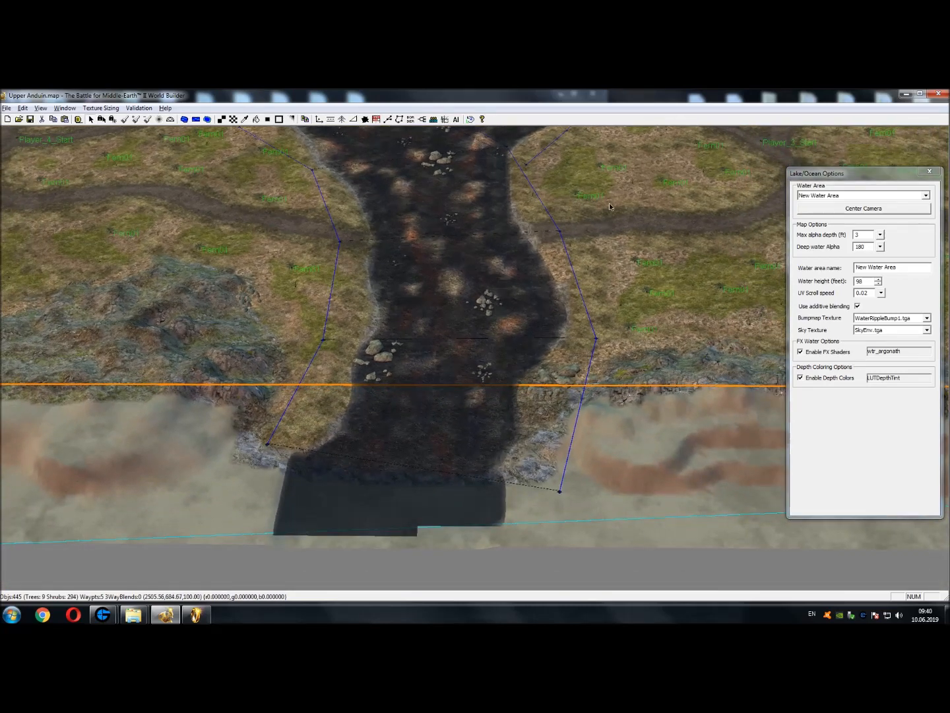
{"action": "scroll", "coordinate": [862, 318], "scroll_direction": "up", "scroll_amount": 1}
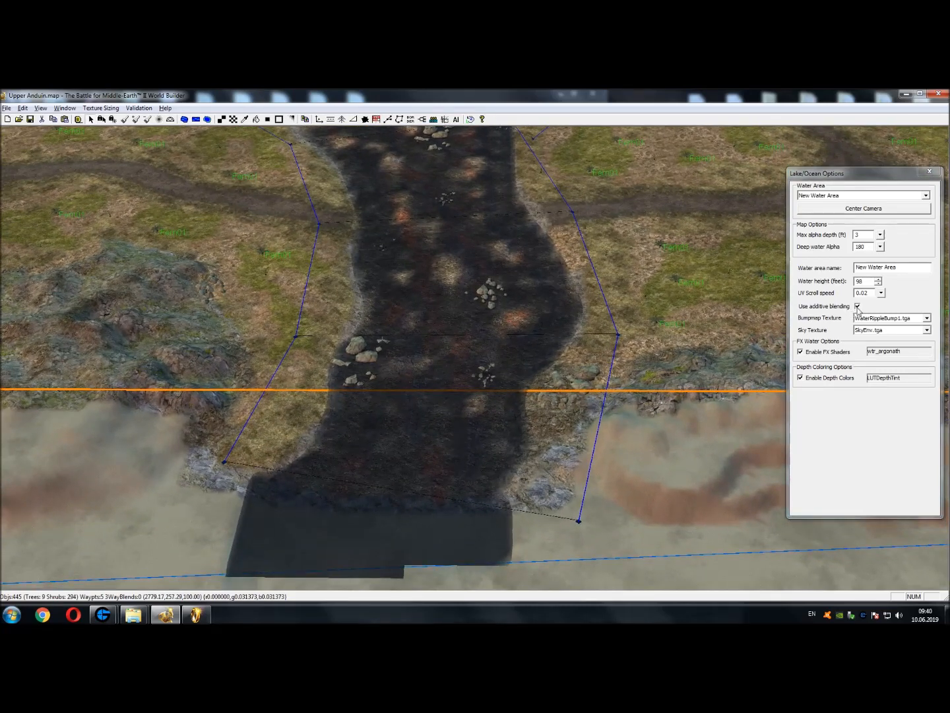
Select the New River area that covers the main channel below the river fork
{"action": "right_click_drag", "start_coordinate": [686, 324], "coordinate": [682, 455]}
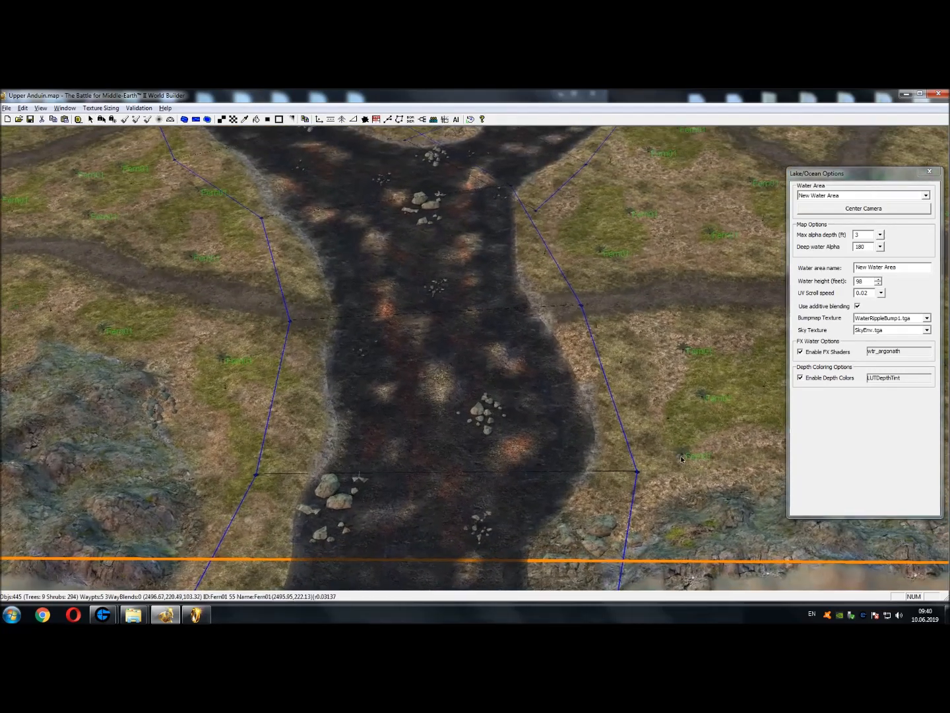
{"action": "scroll", "coordinate": [609, 333], "scroll_direction": "down", "scroll_amount": 3}
{"action": "right_click_drag", "start_coordinate": [626, 294], "coordinate": [648, 518]}
{"action": "right_click_drag", "start_coordinate": [543, 357], "coordinate": [568, 501]}
{"action": "scroll", "coordinate": [569, 501], "scroll_direction": "up", "scroll_amount": 3}
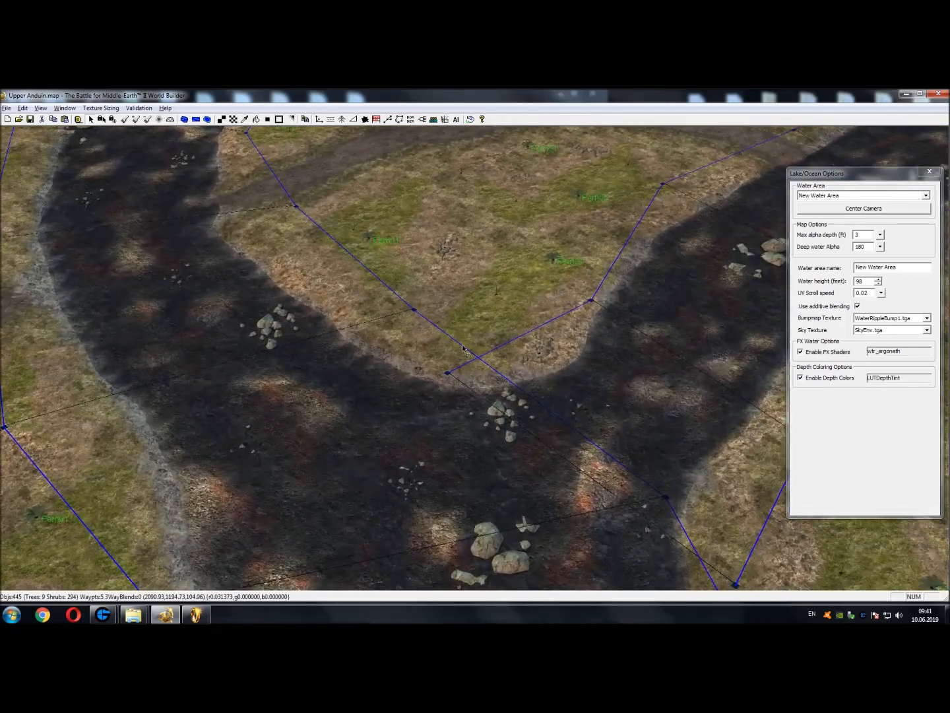
{"action": "left_click", "coordinate": [540, 319]}
{"action": "left_click", "coordinate": [544, 322]}
{"action": "left_click", "coordinate": [549, 325]}
{"action": "left_click", "coordinate": [547, 323]}
{"action": "right_click_drag", "start_coordinate": [307, 436], "coordinate": [403, 254]}
{"action": "left_click", "coordinate": [364, 478]}
{"action": "right_click_drag", "start_coordinate": [386, 480], "coordinate": [367, 400]}
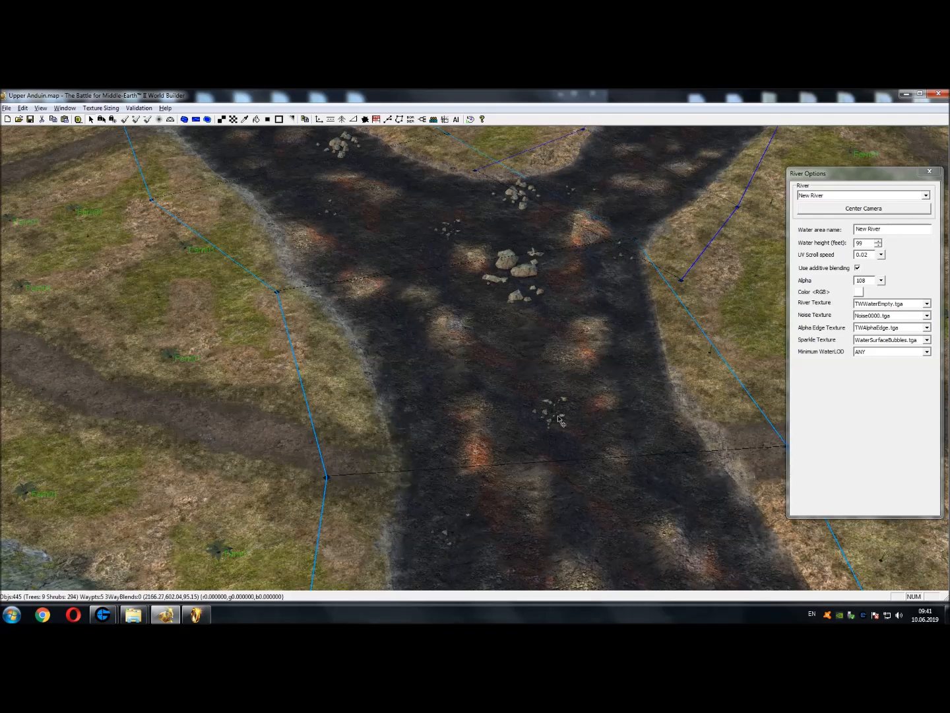
Switch the river's additive blending off and on again several times to compare the water's appearance
{"action": "left_click", "coordinate": [858, 268]}
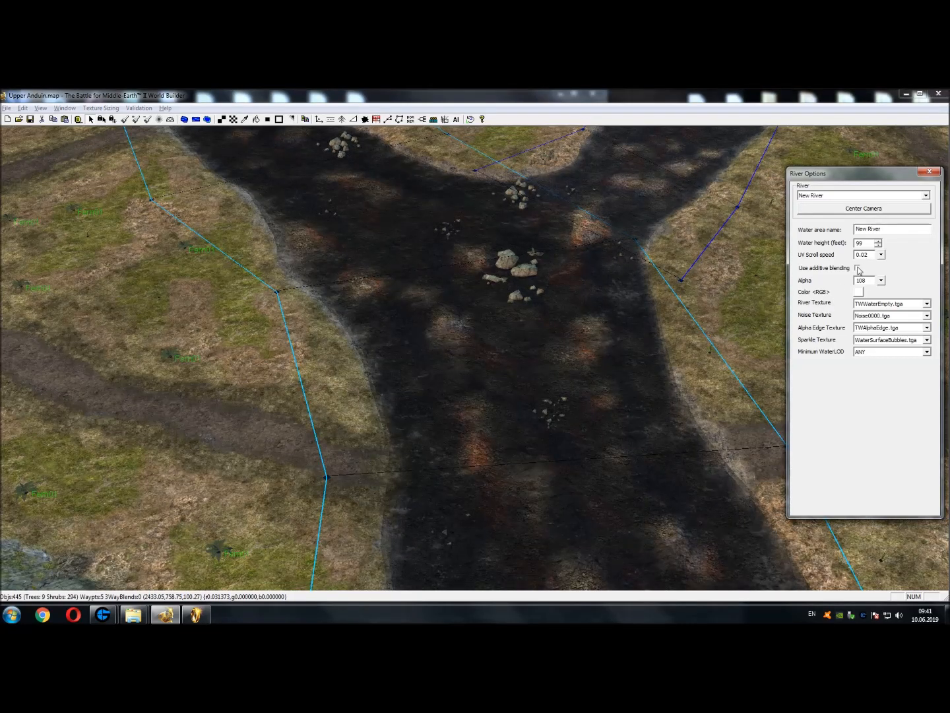
{"action": "left_click", "coordinate": [859, 268]}
{"action": "left_click", "coordinate": [858, 268]}
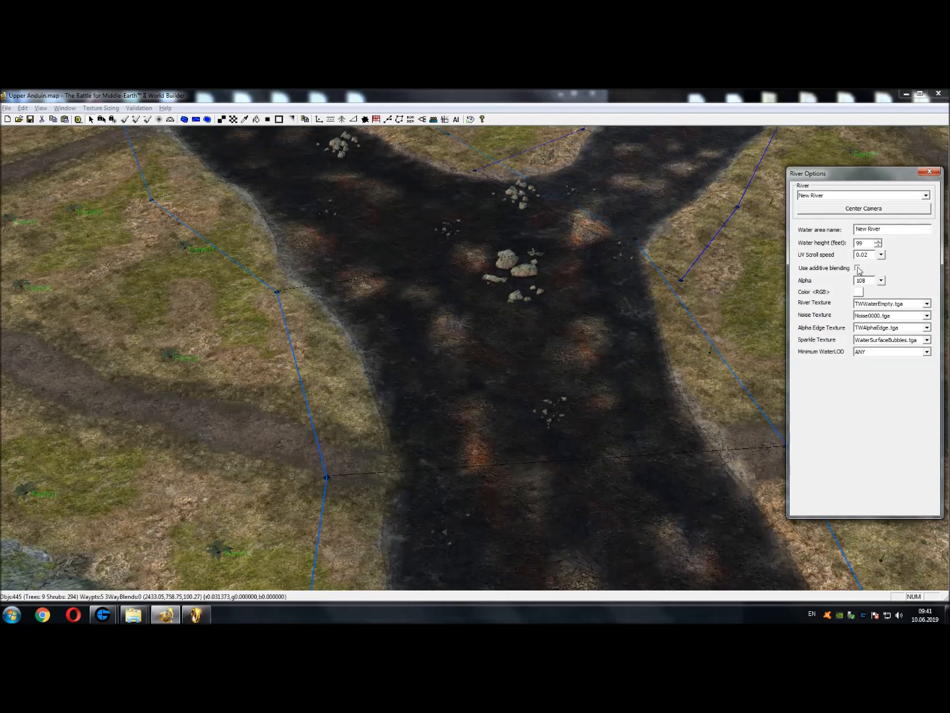
{"action": "left_click", "coordinate": [858, 269]}
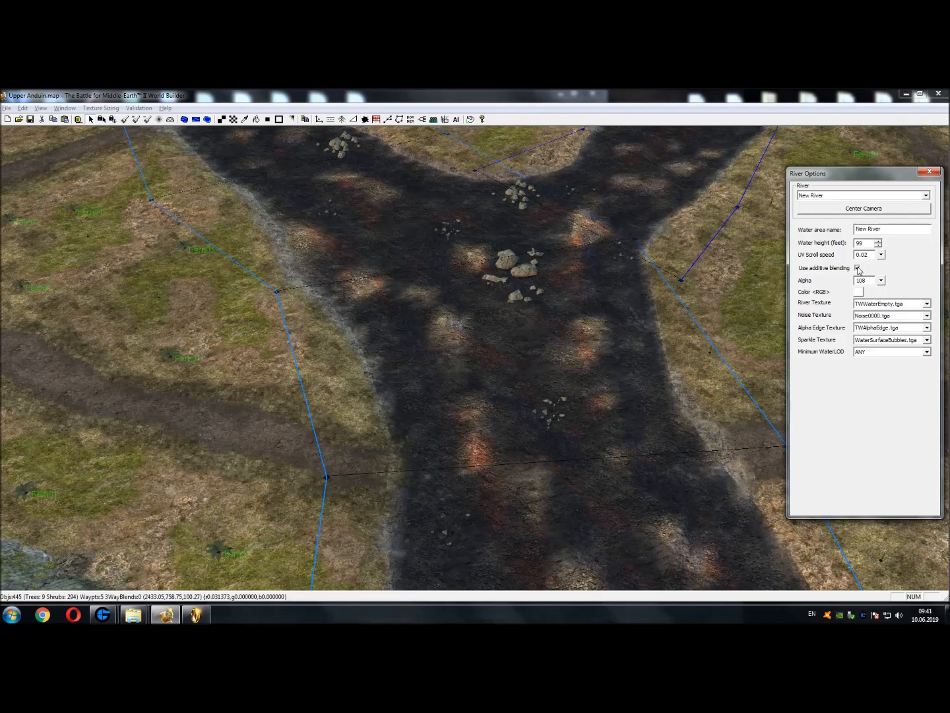
{"action": "left_click", "coordinate": [858, 269]}
{"action": "left_click", "coordinate": [858, 268]}
Select the water reflection skydome arching over the far side of the map
{"action": "right_click_drag", "start_coordinate": [752, 326], "coordinate": [633, 258]}
{"action": "scroll", "coordinate": [614, 335], "scroll_direction": "down", "scroll_amount": 5}
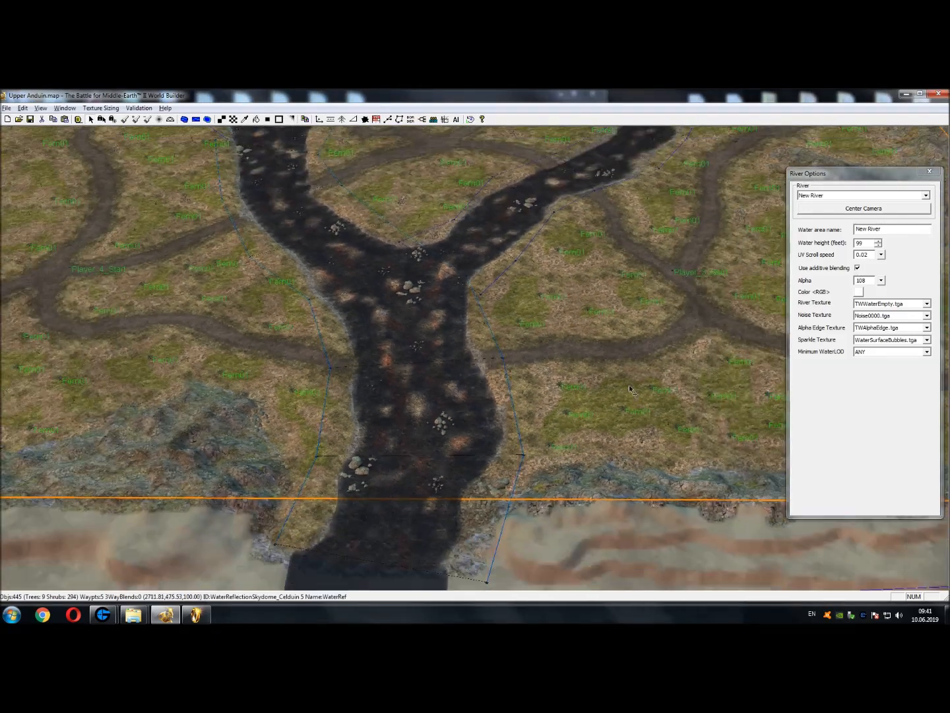
{"action": "right_click_drag", "start_coordinate": [629, 384], "coordinate": [342, 297]}
{"action": "scroll", "coordinate": [341, 297], "scroll_direction": "down", "scroll_amount": 4}
{"action": "scroll", "coordinate": [509, 350], "scroll_direction": "up", "scroll_amount": 5}
{"action": "scroll", "coordinate": [509, 346], "scroll_direction": "down", "scroll_amount": 8}
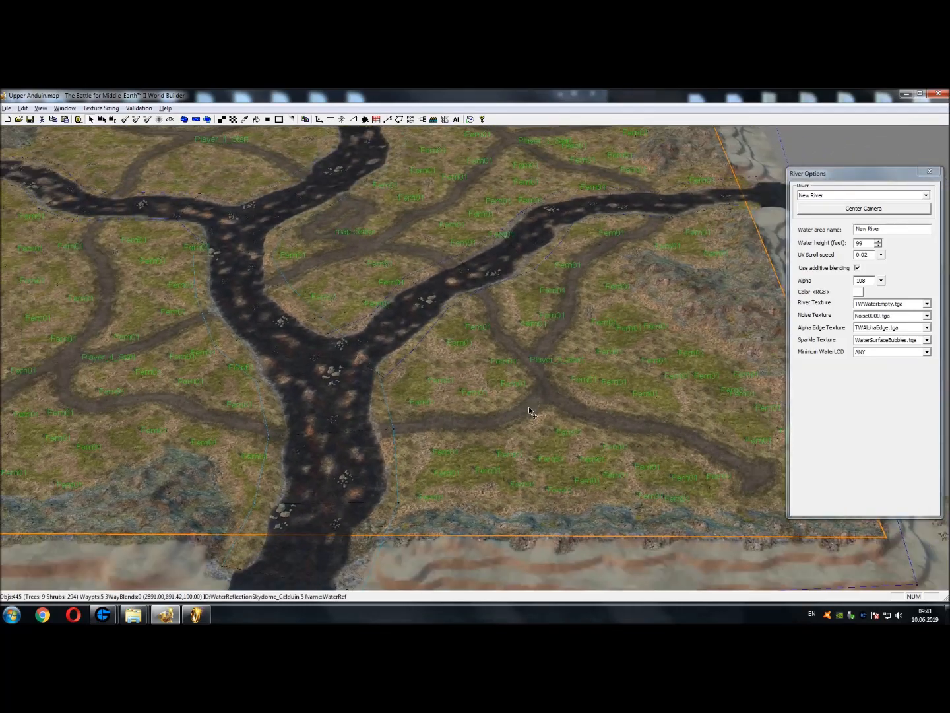
{"action": "scroll", "coordinate": [520, 394], "scroll_direction": "down", "scroll_amount": 5}
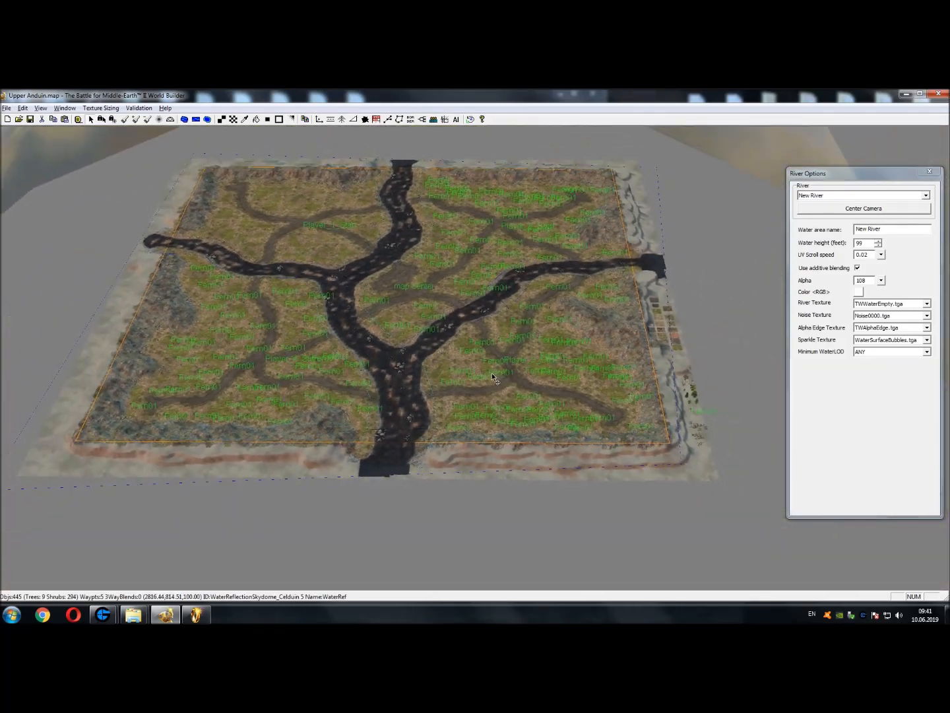
{"action": "scroll", "coordinate": [492, 371], "scroll_direction": "down", "scroll_amount": 3}
{"action": "right_click_drag", "start_coordinate": [425, 284], "coordinate": [439, 344]}
{"action": "scroll", "coordinate": [437, 316], "scroll_direction": "down", "scroll_amount": 1}
{"action": "left_click_drag", "start_coordinate": [455, 214], "coordinate": [436, 191]}
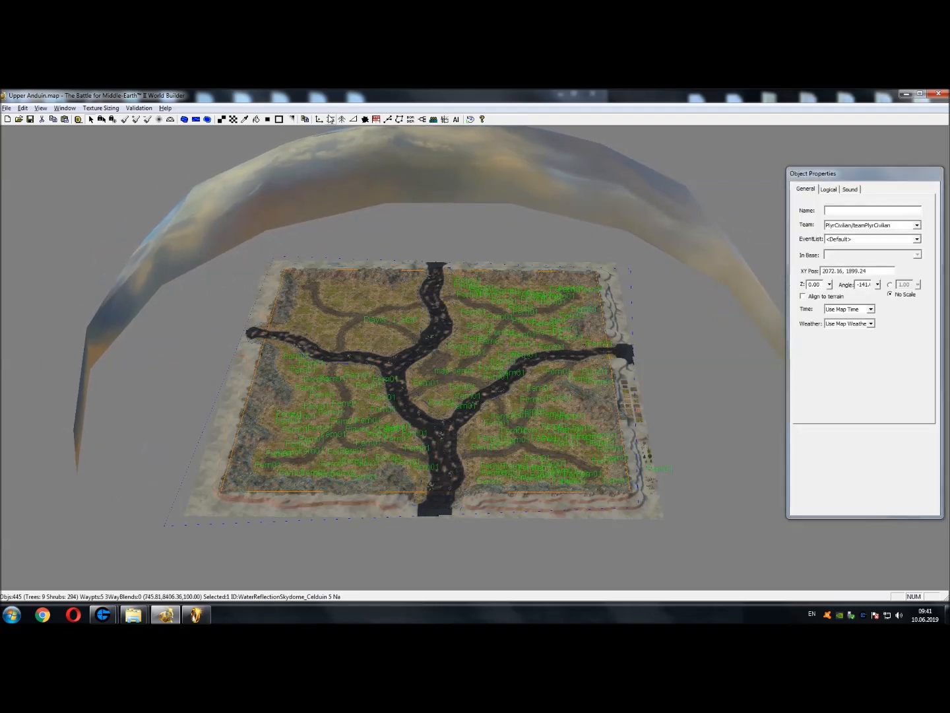
Look up WaterReflectionSkydome_Celduin among the placeable SKYBOXES objects, and return to object selection
{"action": "left_click", "coordinate": [321, 120]}
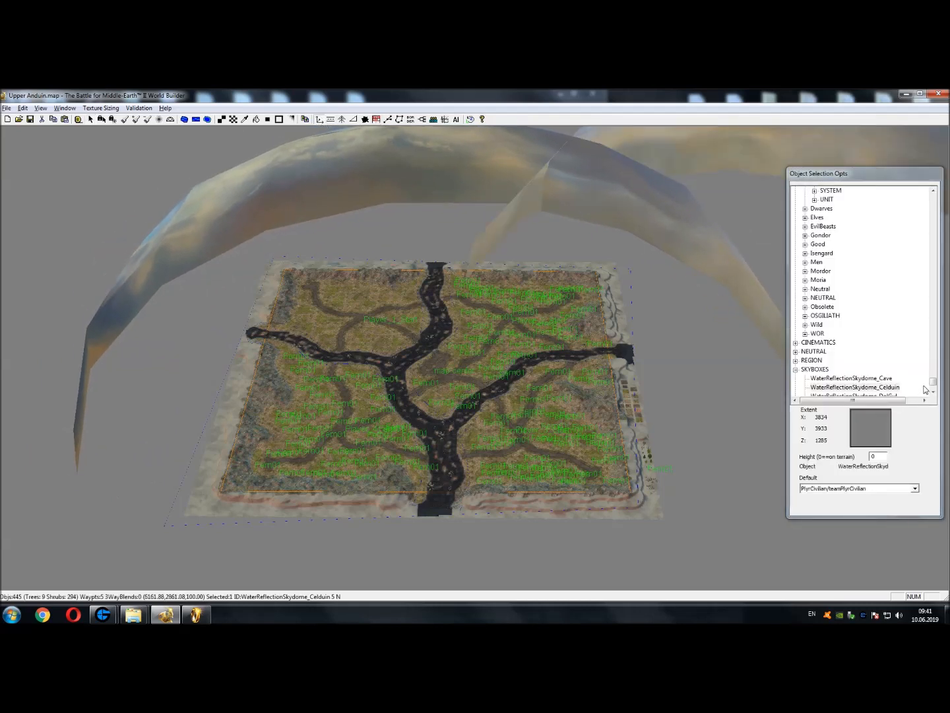
{"action": "left_click_drag", "start_coordinate": [935, 388], "coordinate": [935, 390]}
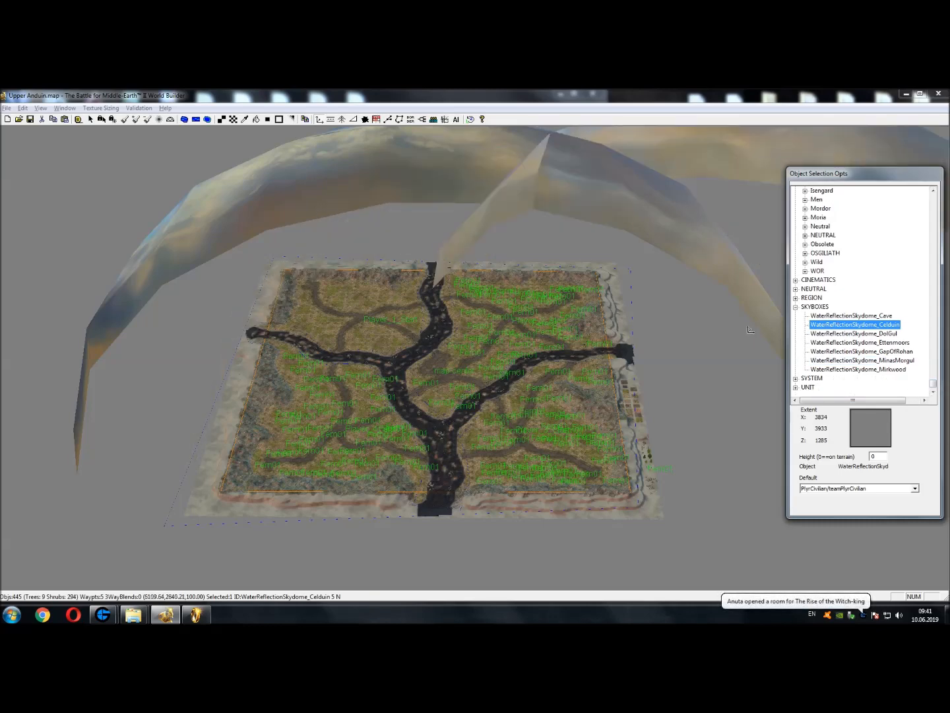
{"action": "scroll", "coordinate": [750, 329], "scroll_direction": "up", "scroll_amount": 1}
{"action": "scroll", "coordinate": [264, 205], "scroll_direction": "up", "scroll_amount": 4}
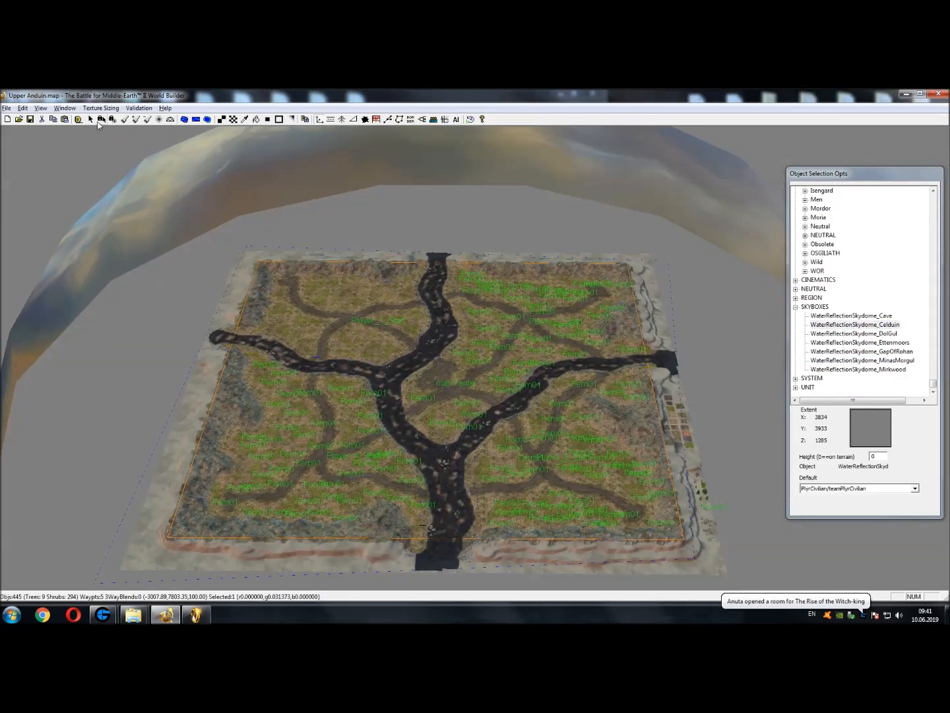
{"action": "left_click", "coordinate": [91, 120]}
{"action": "right_click_drag", "start_coordinate": [662, 221], "coordinate": [665, 196]}
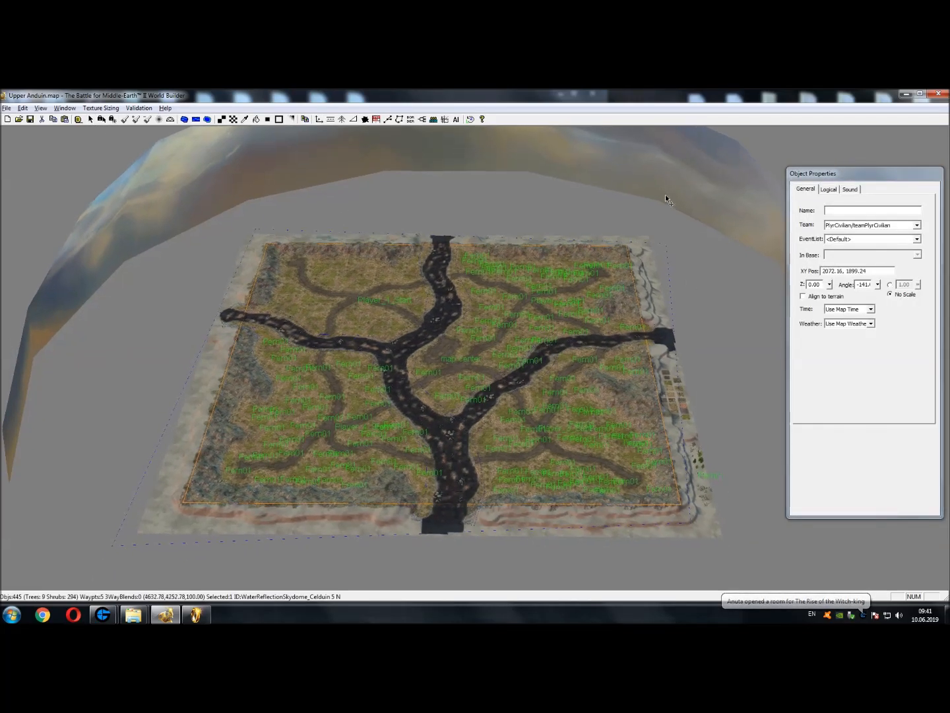
{"action": "scroll", "coordinate": [606, 281], "scroll_direction": "up", "scroll_amount": 3}
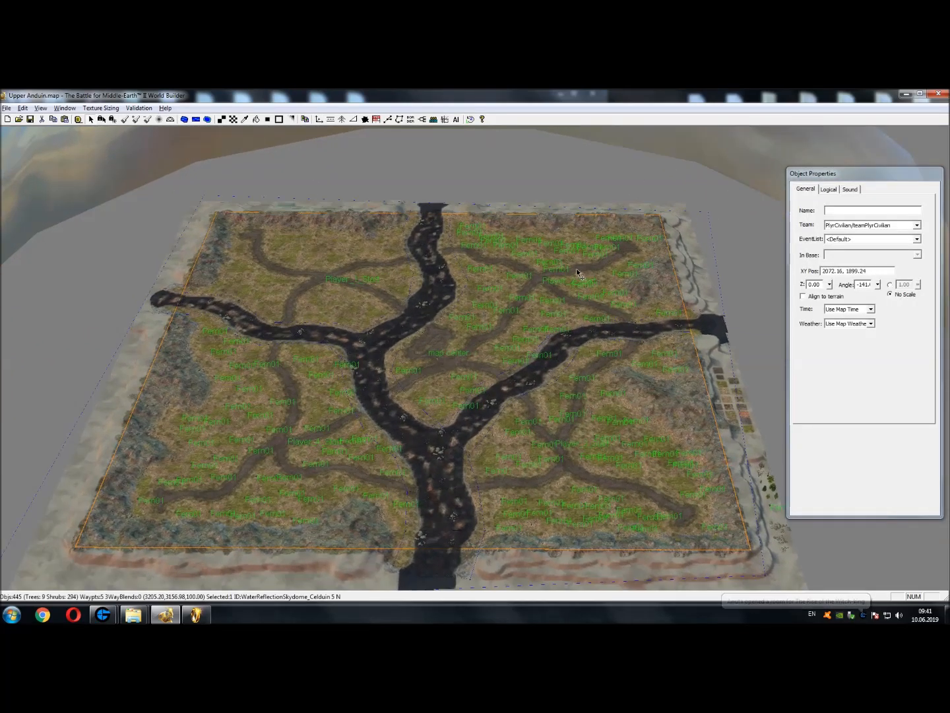
{"action": "scroll", "coordinate": [556, 278], "scroll_direction": "up", "scroll_amount": 5}
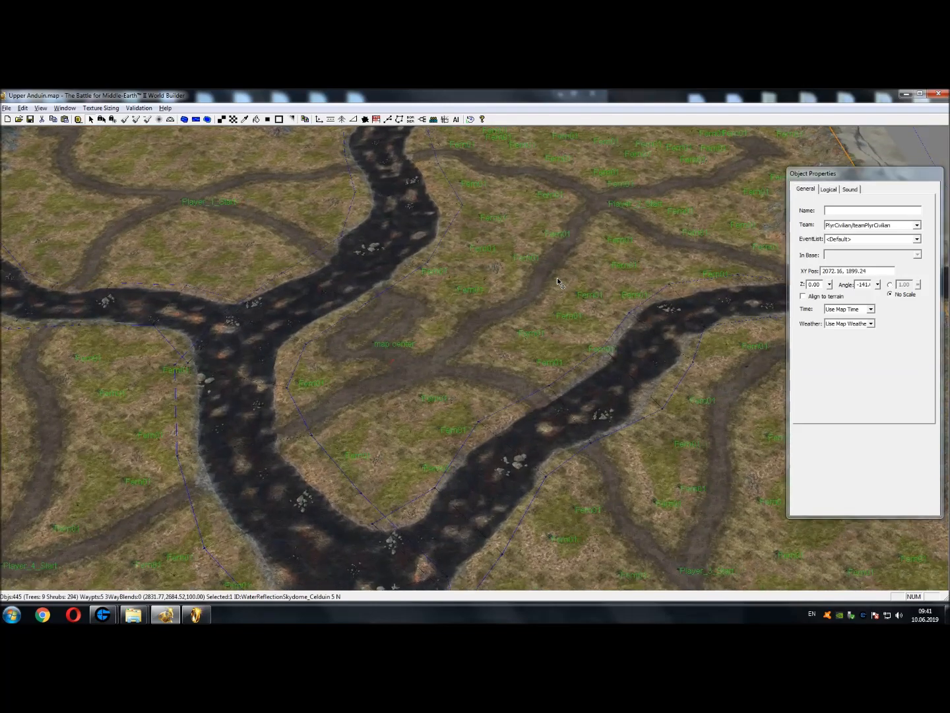
{"action": "scroll", "coordinate": [557, 282], "scroll_direction": "up", "scroll_amount": 4}
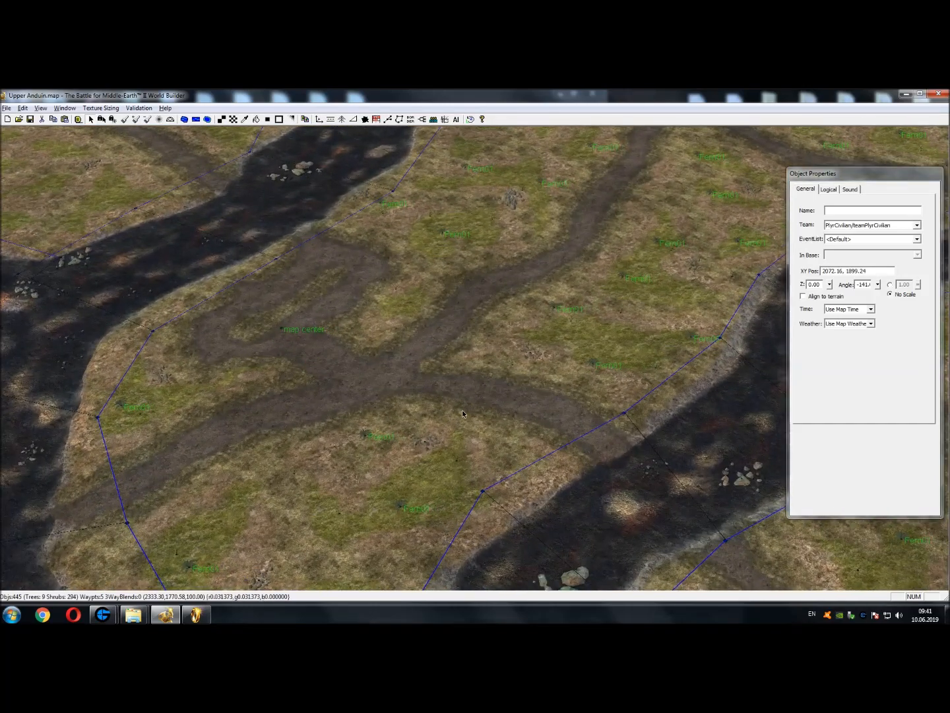
{"action": "scroll", "coordinate": [468, 412], "scroll_direction": "up", "scroll_amount": 2}
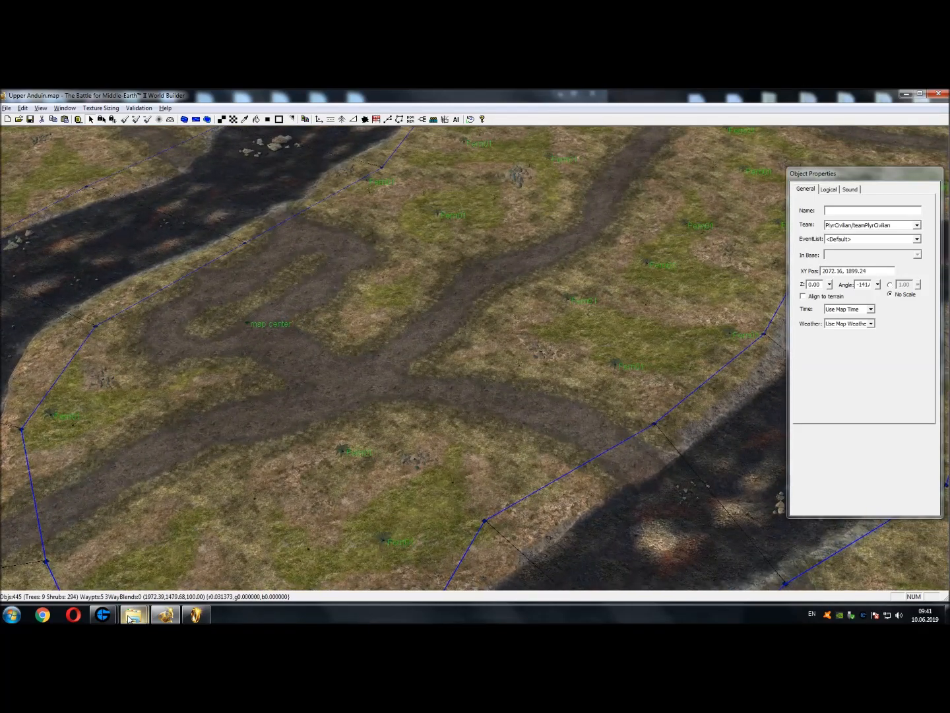
Close the streams & videos folder window and switch to the Upper Anduin map folder in Windows Explorer
{"action": "mouse_move", "coordinate": [133, 615]}
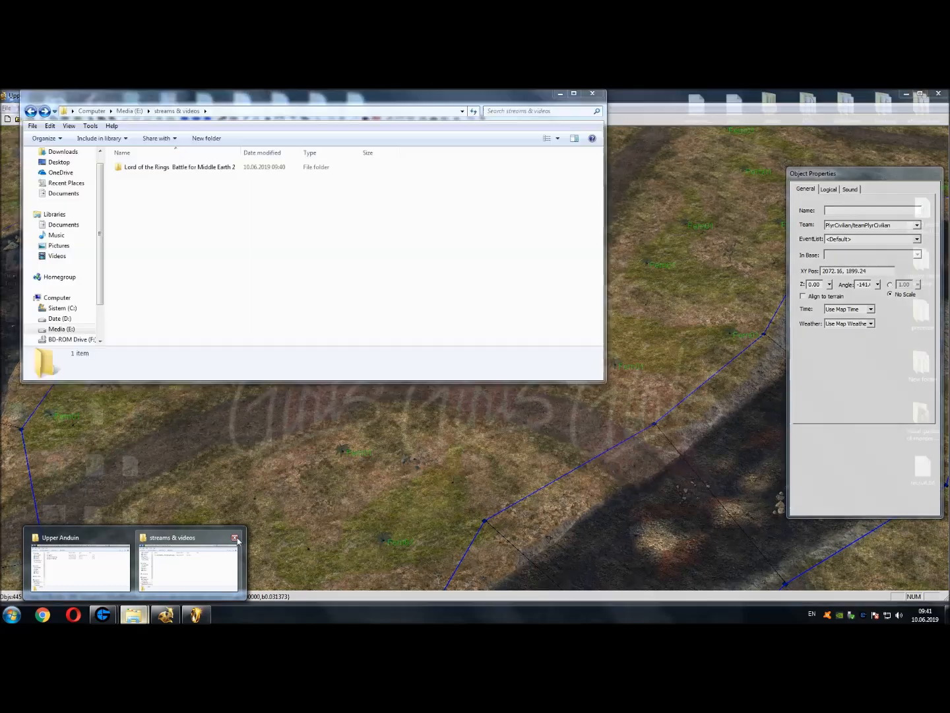
{"action": "left_click", "coordinate": [234, 538]}
{"action": "left_click", "coordinate": [156, 562]}
{"action": "left_click_drag", "start_coordinate": [233, 331], "coordinate": [436, 291]}
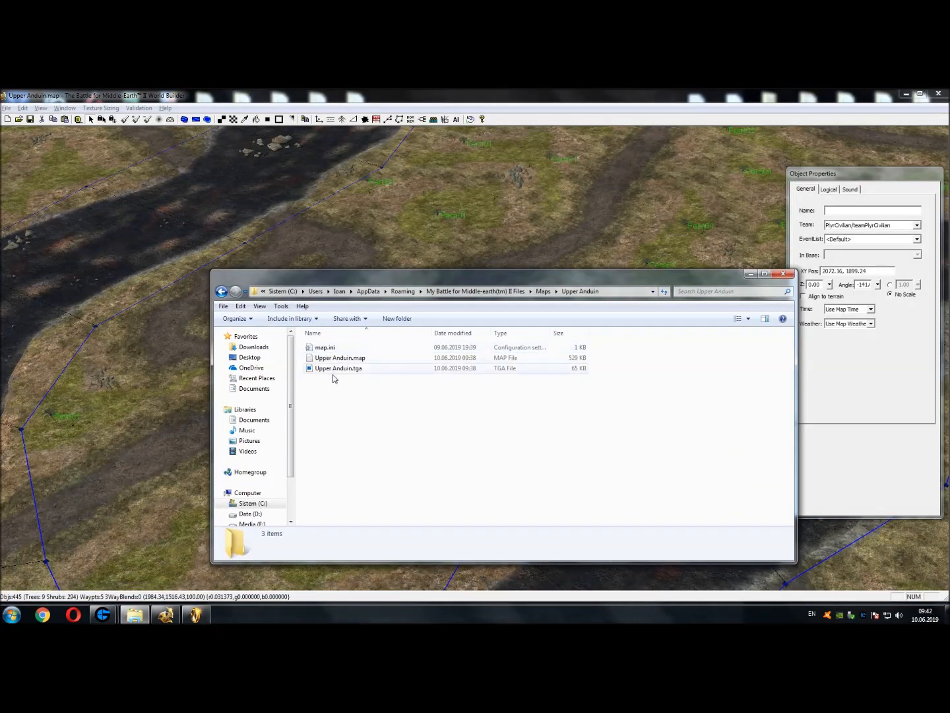
Create a new text document with the default name in the Upper Anduin map folder
{"action": "right_click", "coordinate": [357, 416]}
{"action": "mouse_move", "coordinate": [419, 546]}
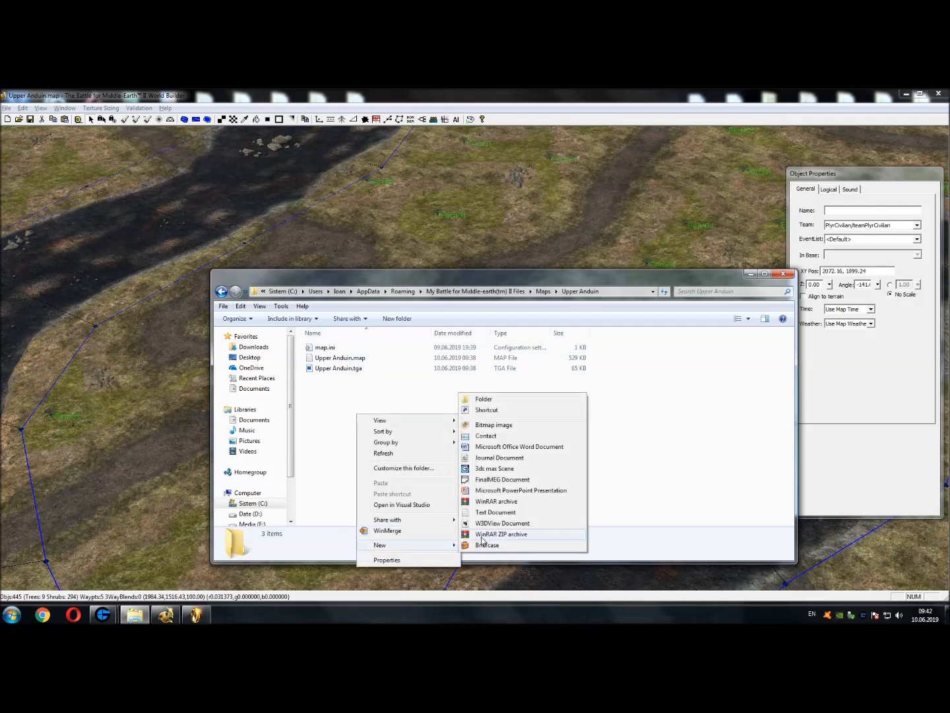
{"action": "left_click", "coordinate": [527, 513]}
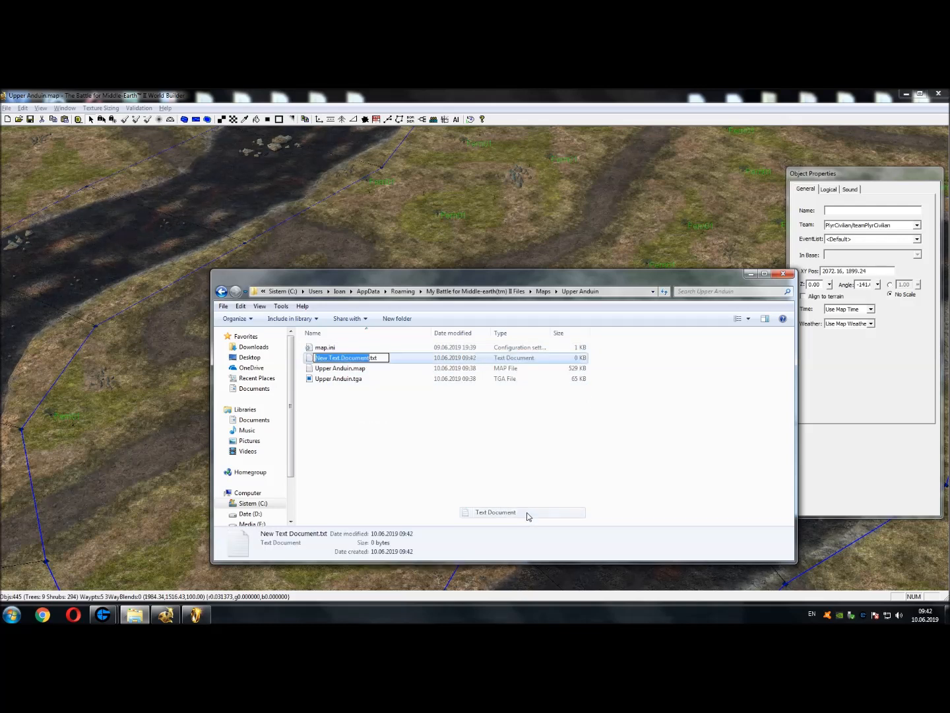
{"action": "left_click", "coordinate": [388, 455]}
Open the new text document and try to save it as map.ini in the Upper Anduin folder, without replacing the existing file
{"action": "left_click", "coordinate": [315, 359]}
{"action": "double_click", "coordinate": [316, 359]}
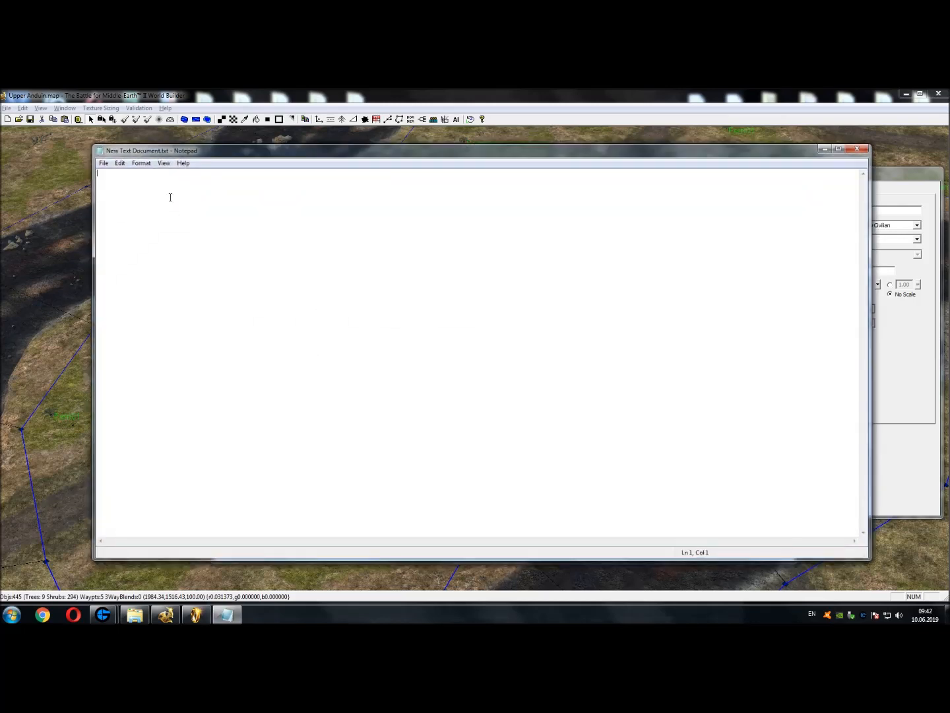
{"action": "left_click", "coordinate": [100, 167]}
{"action": "left_click", "coordinate": [130, 208]}
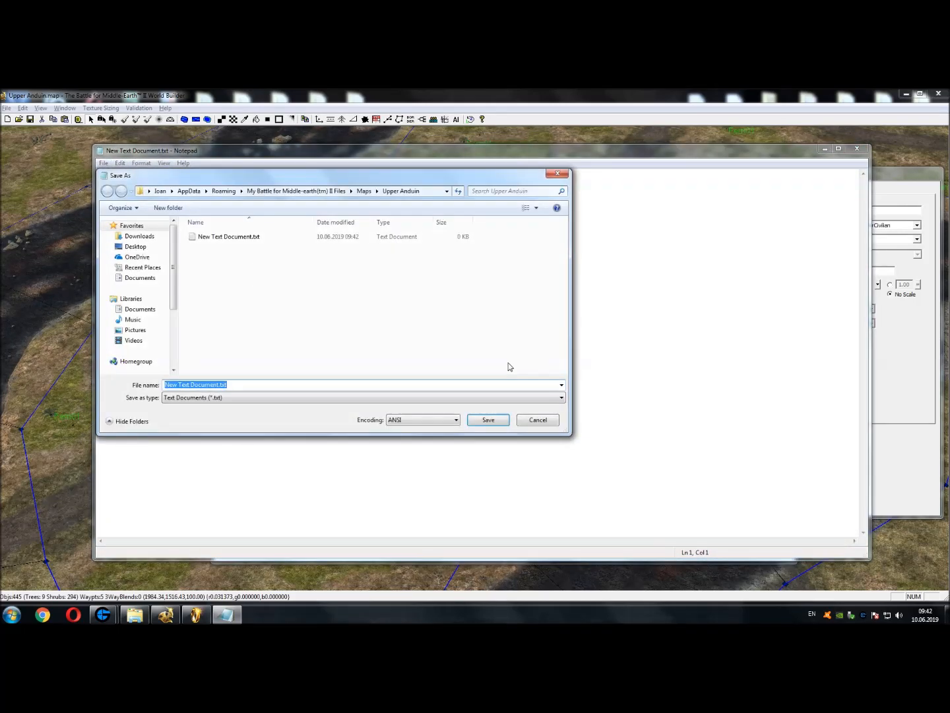
{"action": "type", "text": "map.ini"}
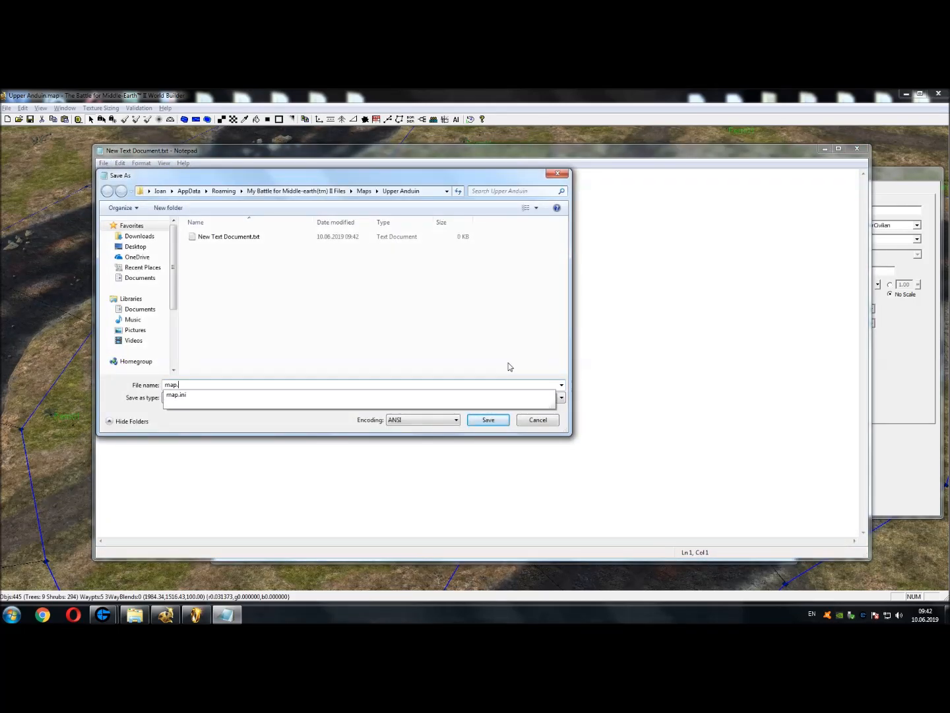
{"action": "left_click", "coordinate": [487, 419]}
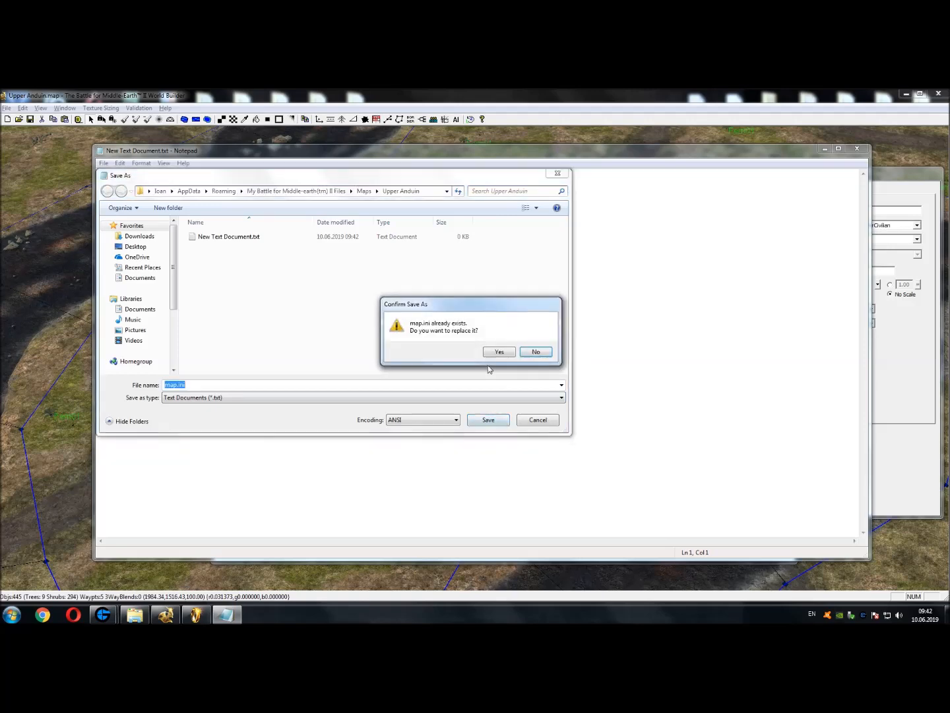
{"action": "left_click", "coordinate": [534, 352]}
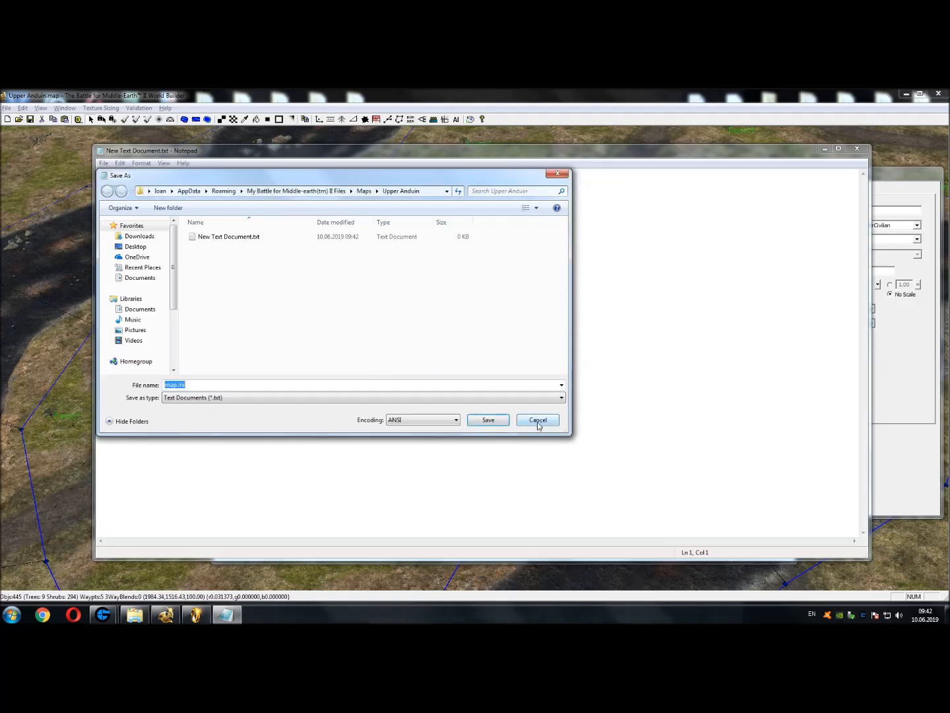
{"action": "left_click", "coordinate": [538, 421]}
{"action": "left_click", "coordinate": [857, 149]}
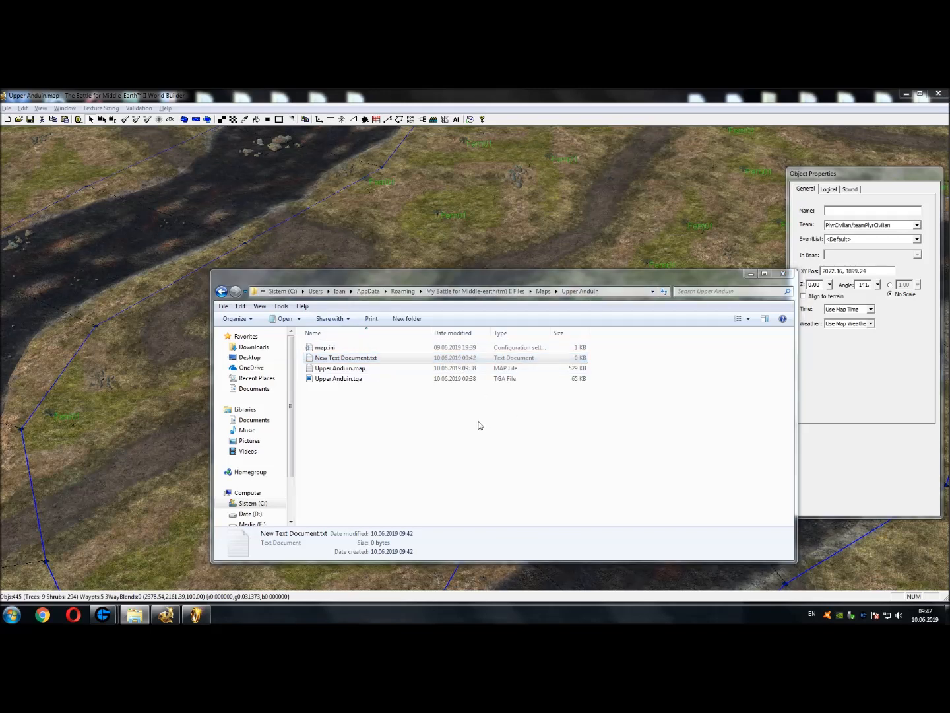
Delete New Text Document.txt from the Upper Anduin folder and open the existing map.ini in Notepad
{"action": "key", "text": "Delete"}
{"action": "left_click", "coordinate": [521, 392]}
{"action": "double_click", "coordinate": [338, 348]}
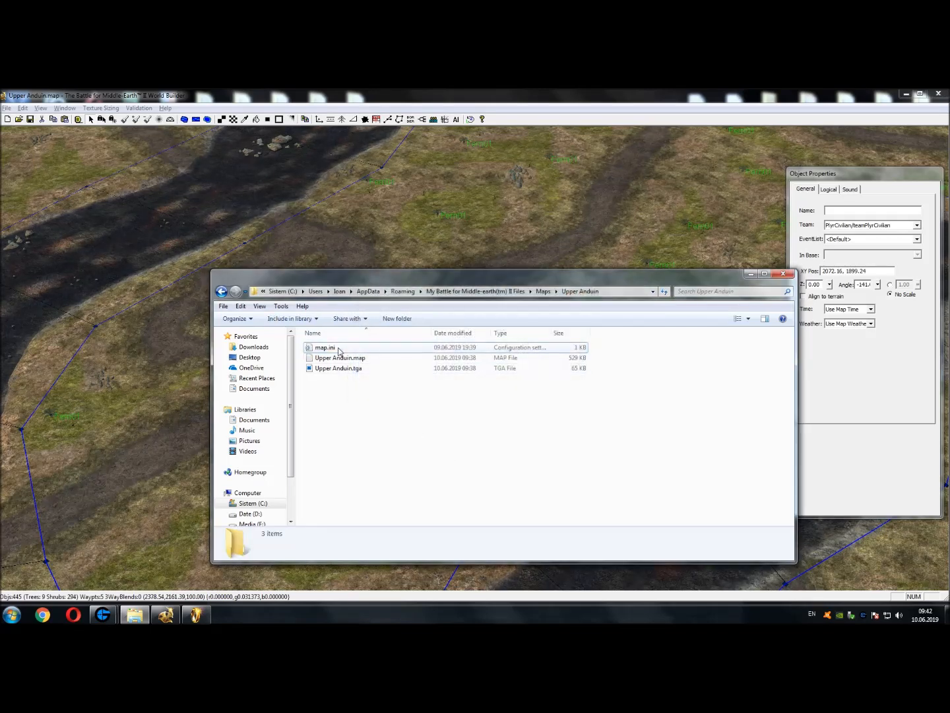
{"action": "left_click_drag", "start_coordinate": [298, 159], "coordinate": [502, 306]}
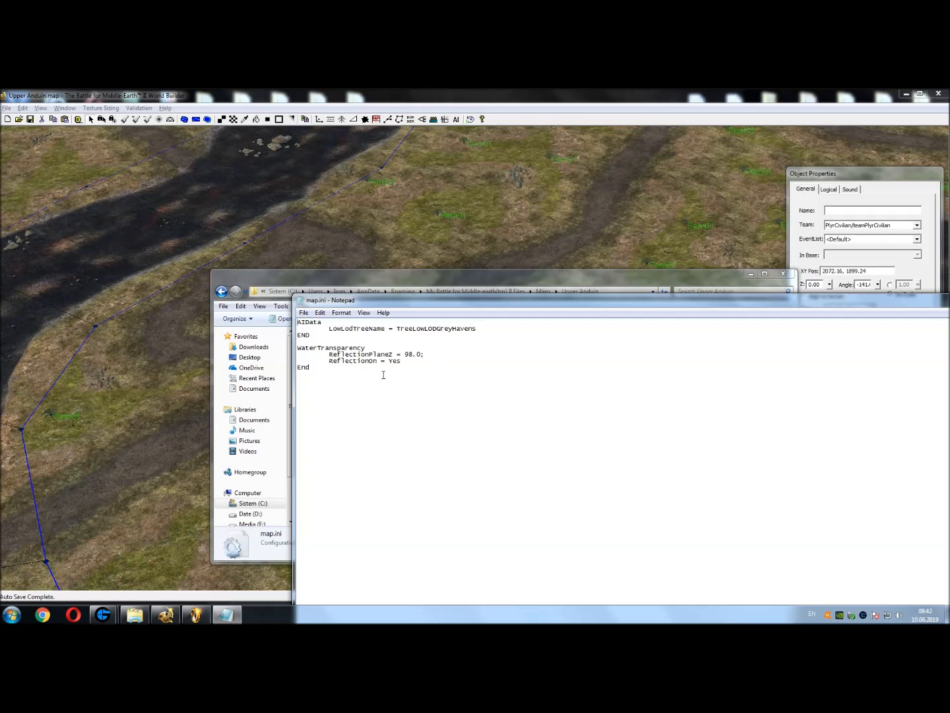
Read the AIData block with its LowLodTreeName line and the WaterTransparency block in map.ini
{"action": "left_click_drag", "start_coordinate": [335, 335], "coordinate": [273, 324]}
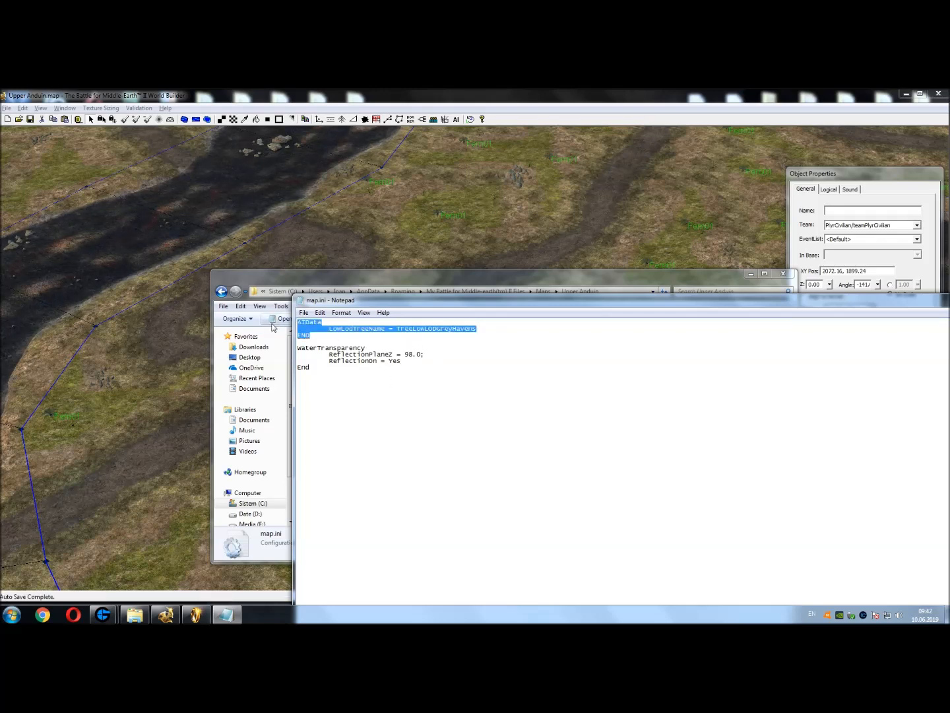
{"action": "left_click", "coordinate": [343, 337]}
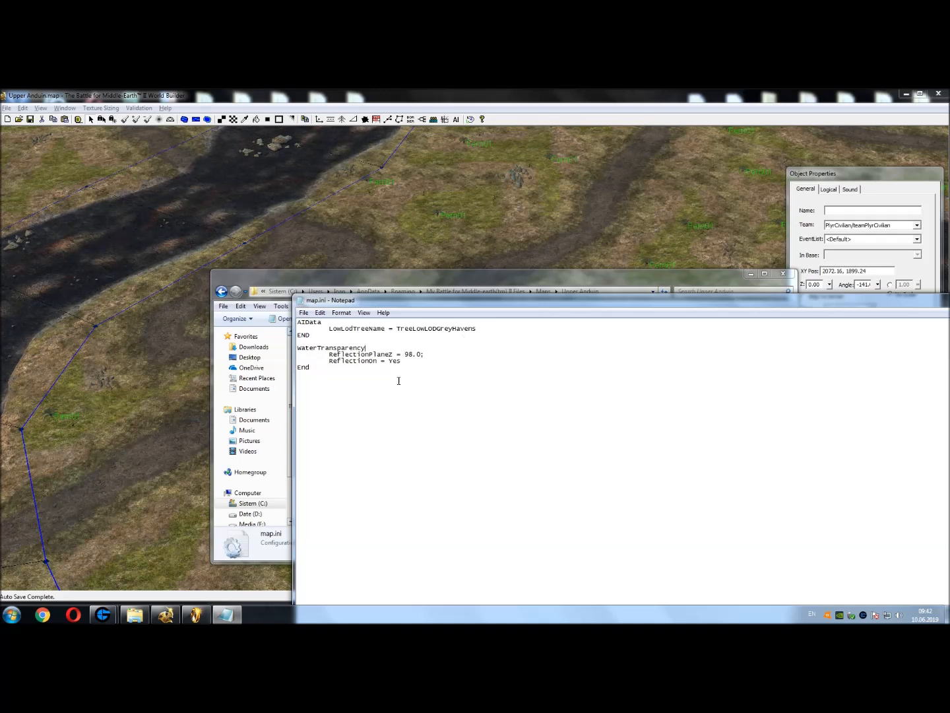
{"action": "left_click_drag", "start_coordinate": [340, 382], "coordinate": [268, 347]}
{"action": "left_click", "coordinate": [420, 384]}
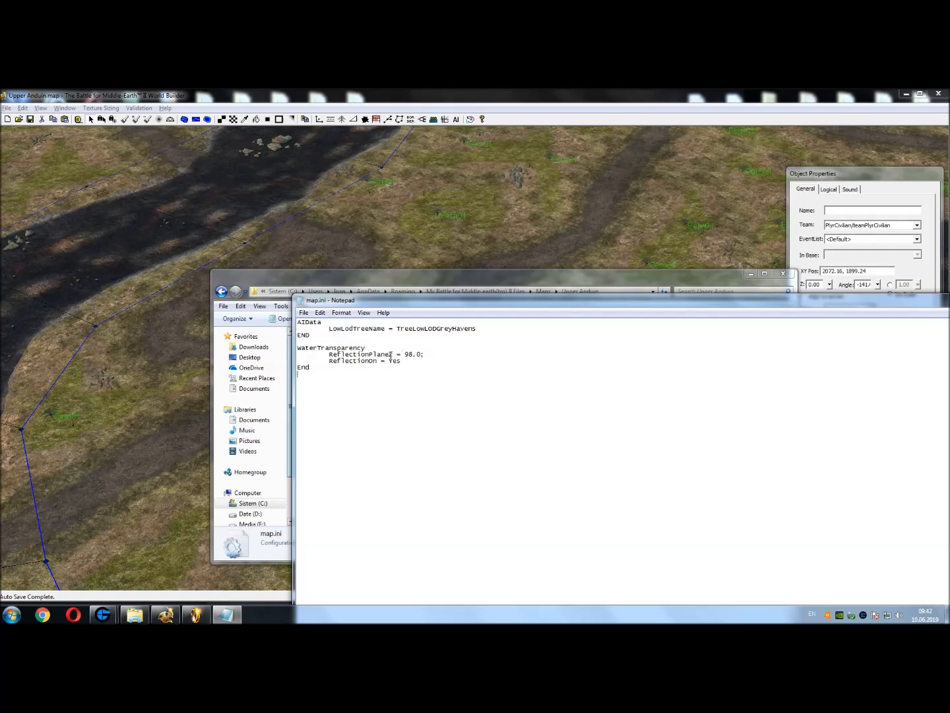
Switch to World Builder and check the water height of the river's water area against the ReflectionPlaneZ value
{"action": "right_click_drag", "start_coordinate": [201, 357], "coordinate": [528, 270]}
{"action": "right_click_drag", "start_coordinate": [456, 433], "coordinate": [409, 388]}
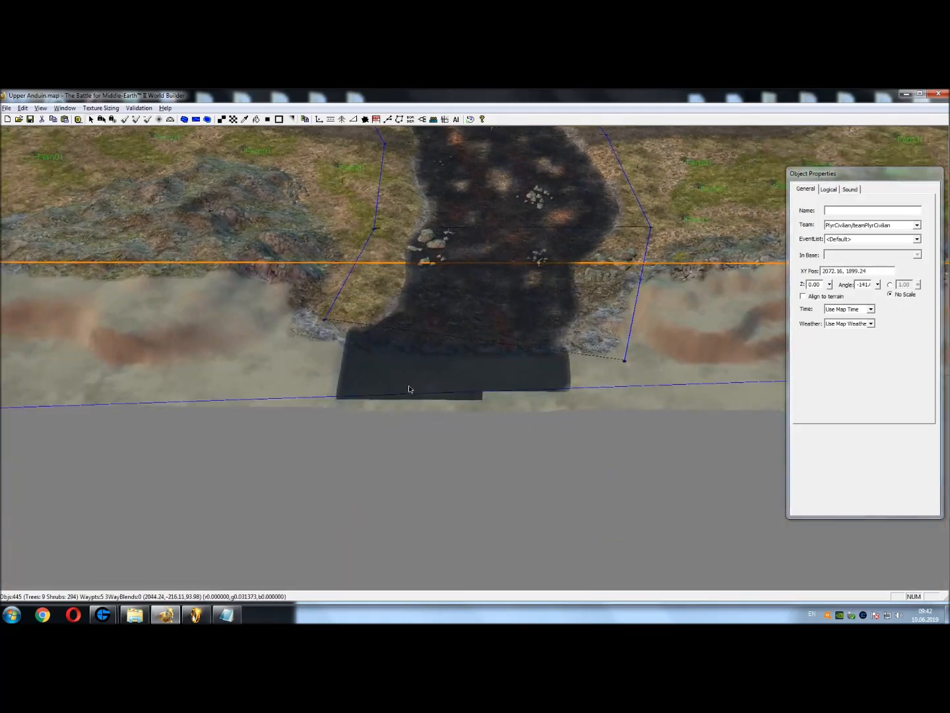
{"action": "left_click", "coordinate": [311, 401]}
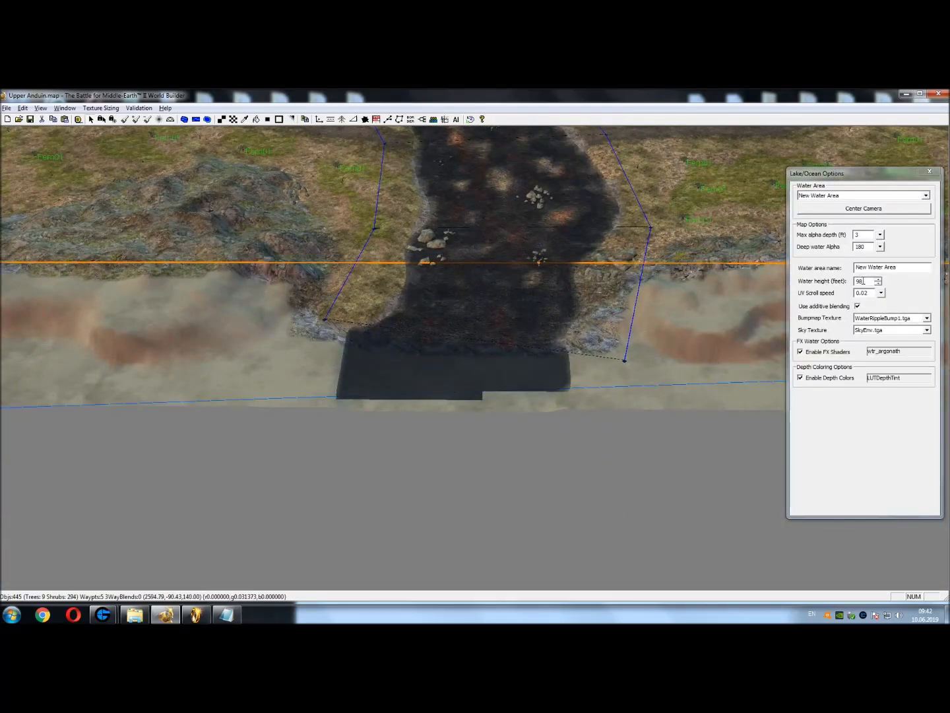
{"action": "left_click_drag", "start_coordinate": [864, 281], "coordinate": [857, 281]}
{"action": "left_click", "coordinate": [334, 473]}
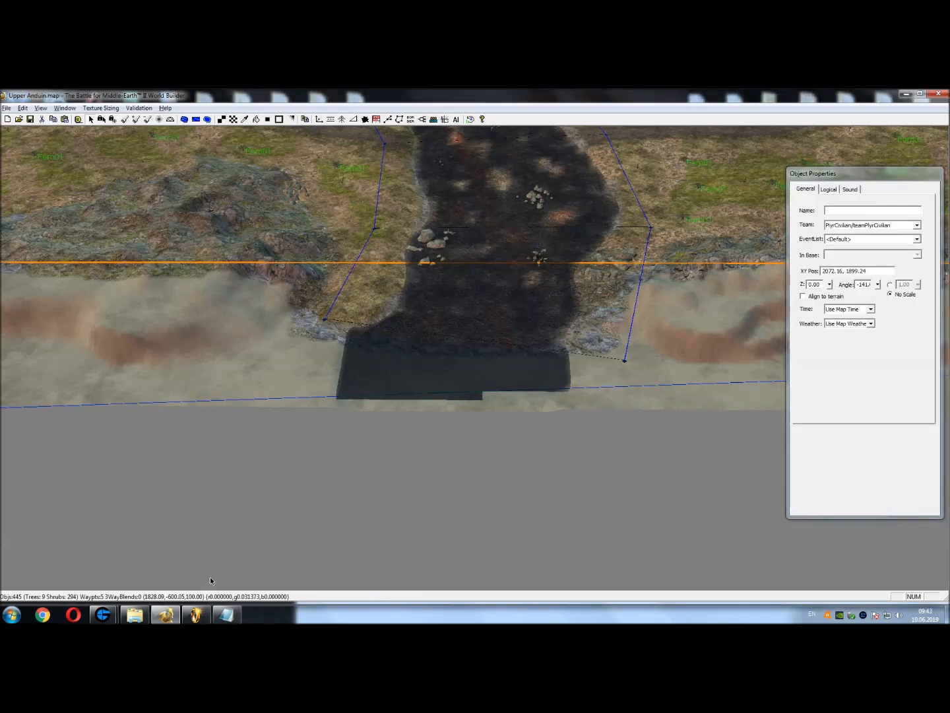
Return to map.ini in Notepad and save the file
{"action": "left_click", "coordinate": [227, 614]}
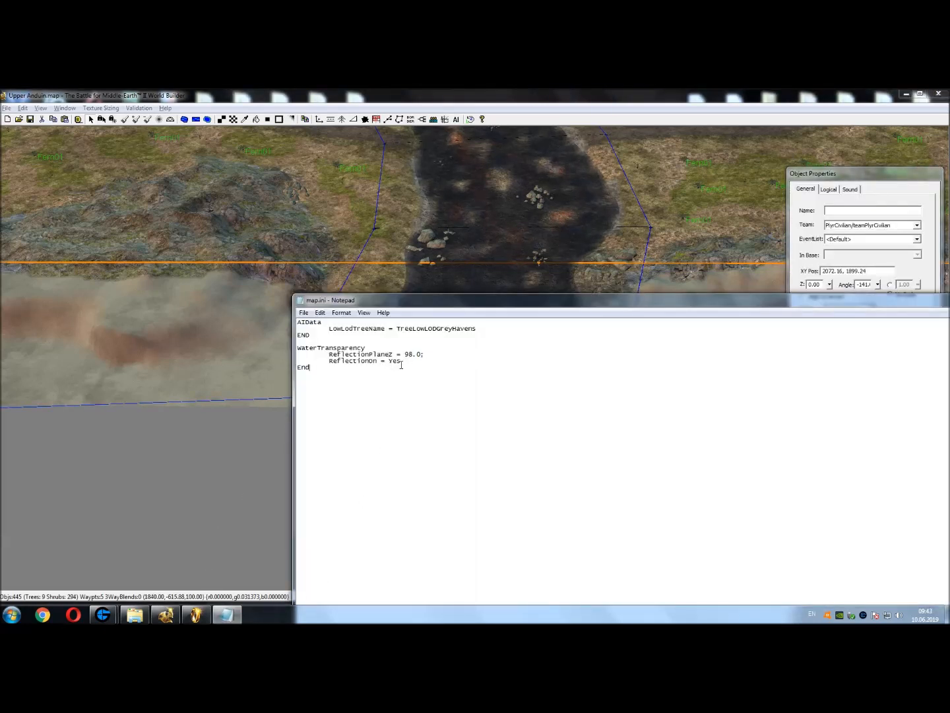
{"action": "left_click", "coordinate": [304, 313]}
{"action": "left_click", "coordinate": [330, 347]}
Switch to World Builder and select the large rock cluster outside the playable border near the map's corner
{"action": "left_click", "coordinate": [530, 271]}
{"action": "right_click_drag", "start_coordinate": [530, 271], "coordinate": [199, 384]}
{"action": "right_click_drag", "start_coordinate": [499, 301], "coordinate": [537, 465]}
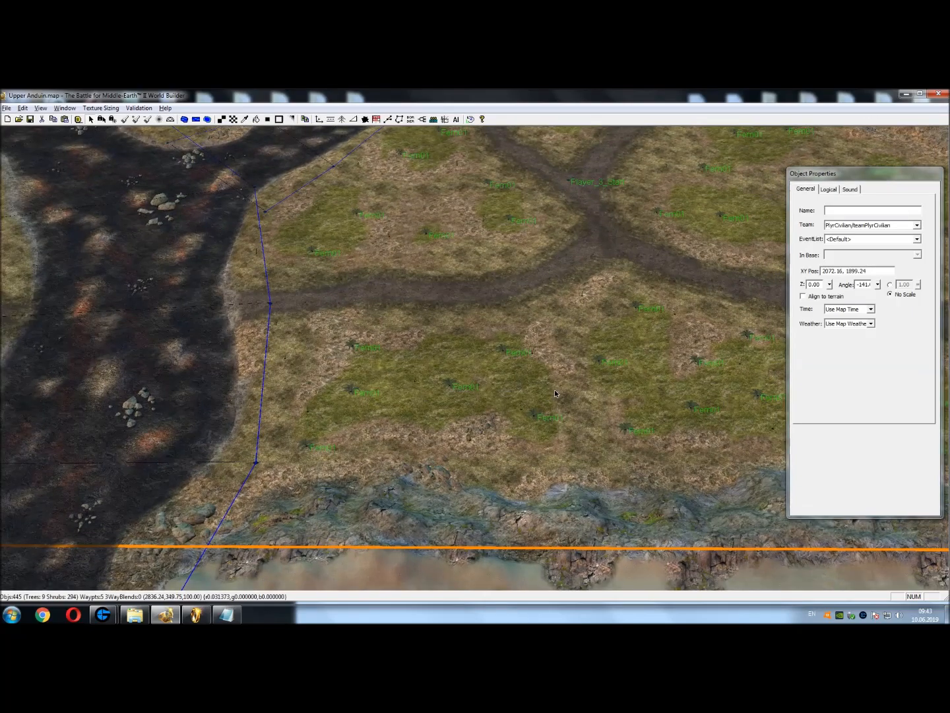
{"action": "scroll", "coordinate": [555, 393], "scroll_direction": "down", "scroll_amount": 3}
{"action": "right_click_drag", "start_coordinate": [541, 376], "coordinate": [335, 446]}
{"action": "right_click_drag", "start_coordinate": [465, 350], "coordinate": [274, 395]}
{"action": "right_click_drag", "start_coordinate": [555, 450], "coordinate": [366, 340]}
{"action": "right_click_drag", "start_coordinate": [489, 436], "coordinate": [474, 368]}
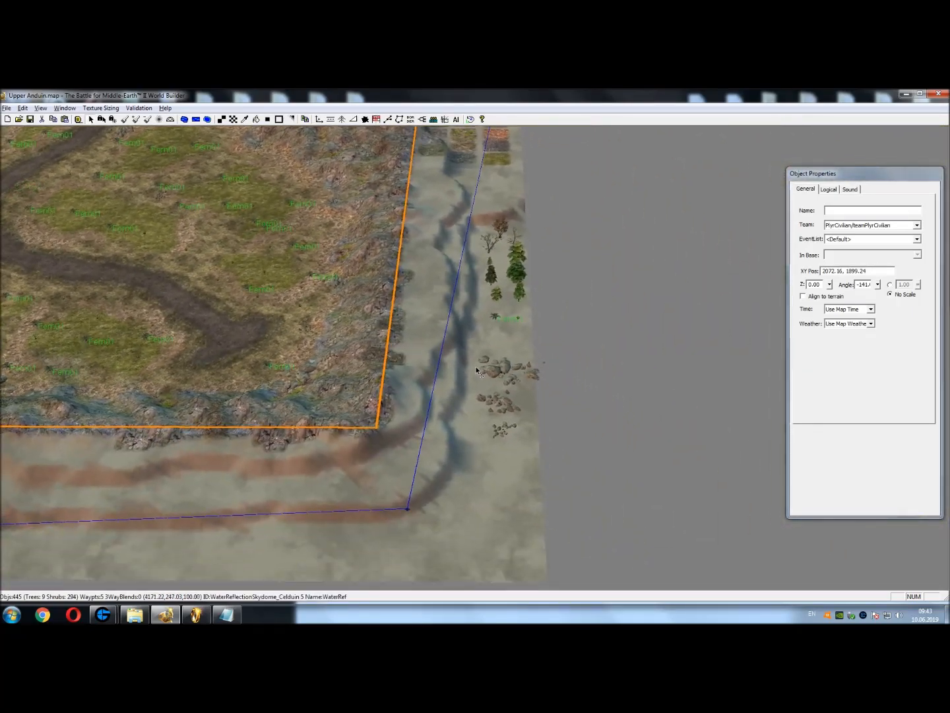
{"action": "scroll", "coordinate": [485, 374], "scroll_direction": "up", "scroll_amount": 3}
{"action": "left_click", "coordinate": [521, 388]}
{"action": "scroll", "coordinate": [515, 390], "scroll_direction": "up", "scroll_amount": 2}
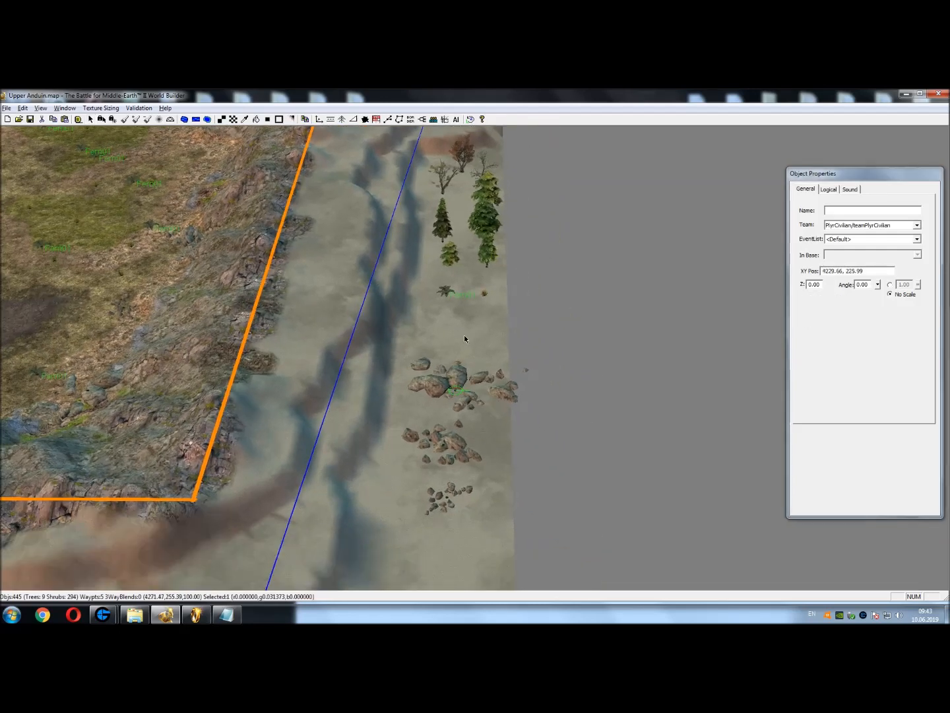
Look up DarkRockGrey05 among the placeable objects, and select the other two rock clusters outside the border
{"action": "left_click", "coordinate": [319, 120]}
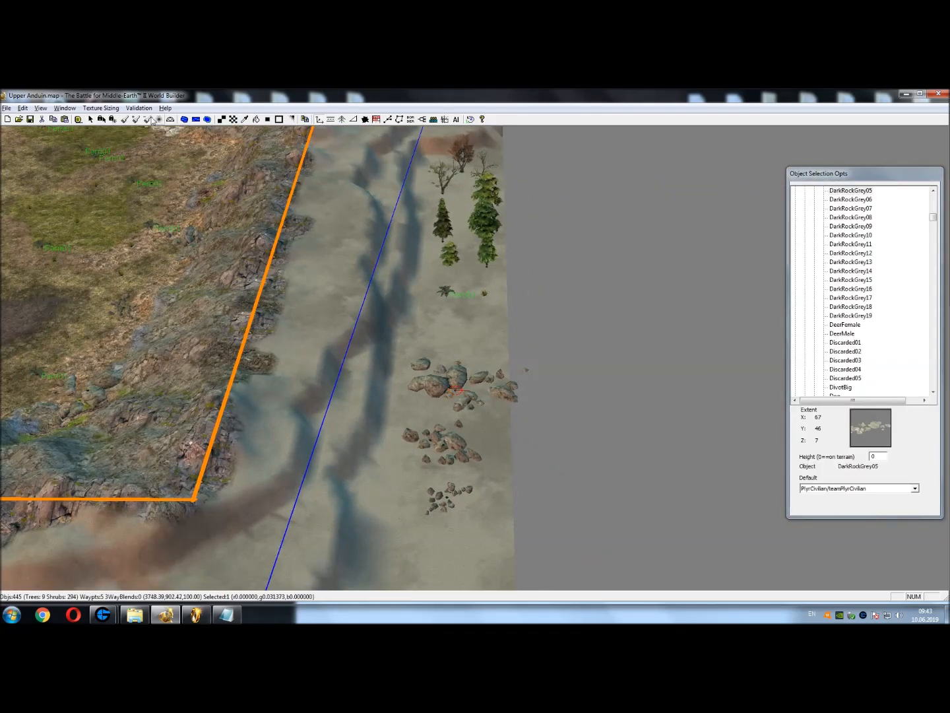
{"action": "left_click", "coordinate": [91, 120]}
{"action": "left_click", "coordinate": [437, 452]}
{"action": "left_click", "coordinate": [451, 499]}
Examine the rocks placed in the riverbed along the river and its branches across the map
{"action": "right_click_drag", "start_coordinate": [403, 466], "coordinate": [377, 558]}
{"action": "right_click_drag", "start_coordinate": [390, 330], "coordinate": [553, 466]}
{"action": "right_click_drag", "start_coordinate": [375, 432], "coordinate": [347, 312]}
{"action": "scroll", "coordinate": [348, 394], "scroll_direction": "down", "scroll_amount": 5}
{"action": "scroll", "coordinate": [537, 375], "scroll_direction": "up", "scroll_amount": 10}
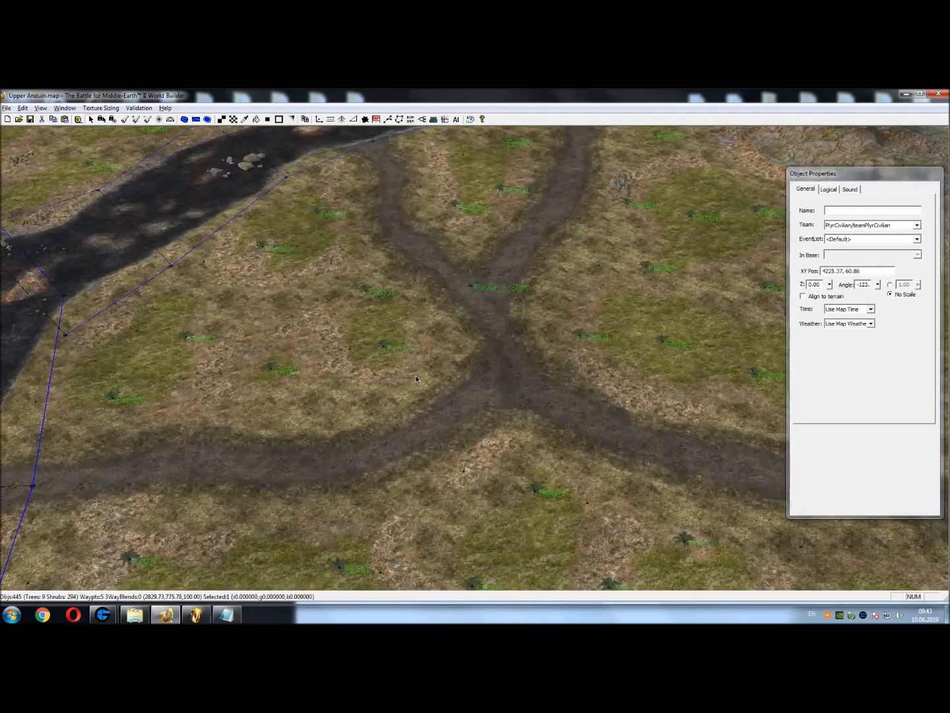
{"action": "scroll", "coordinate": [416, 380], "scroll_direction": "up", "scroll_amount": 3}
{"action": "mouse_move", "coordinate": [410, 301]}
{"action": "right_mouse_down"}
{"action": "mouse_move", "coordinate": [515, 426]}
{"action": "mouse_move", "coordinate": [489, 482]}
{"action": "mouse_move", "coordinate": [521, 493]}
{"action": "mouse_move", "coordinate": [417, 316]}
{"action": "right_mouse_up"}
{"action": "right_click_drag", "start_coordinate": [398, 380], "coordinate": [439, 242]}
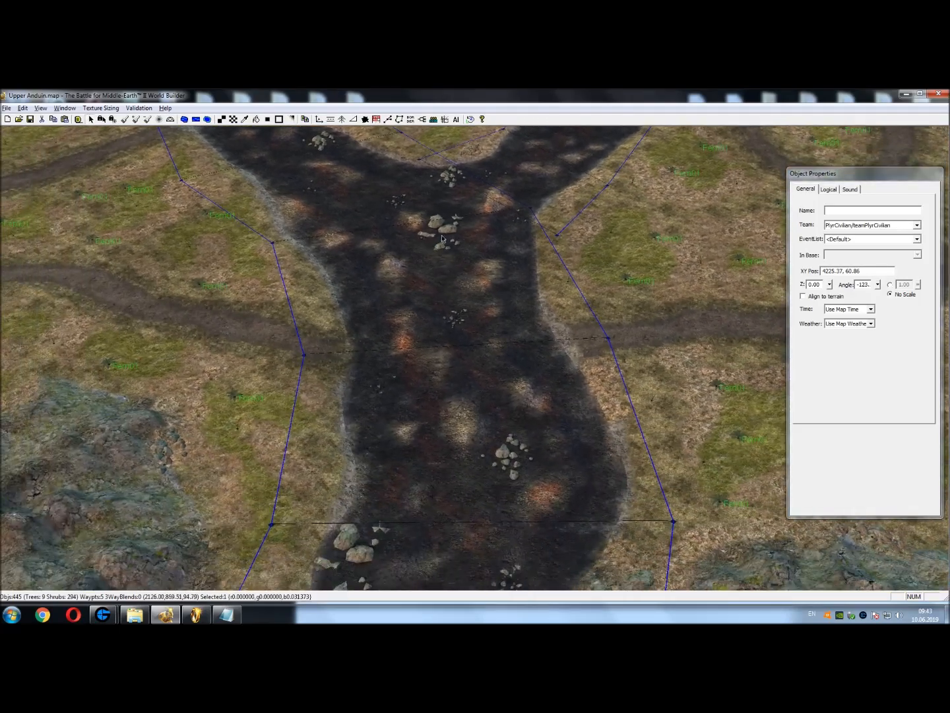
{"action": "right_click_drag", "start_coordinate": [426, 313], "coordinate": [530, 433]}
{"action": "right_click_drag", "start_coordinate": [412, 338], "coordinate": [562, 457]}
{"action": "right_click_drag", "start_coordinate": [376, 284], "coordinate": [424, 416]}
{"action": "right_click_drag", "start_coordinate": [395, 380], "coordinate": [452, 456]}
{"action": "right_click_drag", "start_coordinate": [393, 293], "coordinate": [442, 505]}
{"action": "right_click_drag", "start_coordinate": [350, 327], "coordinate": [406, 482]}
{"action": "scroll", "coordinate": [626, 492], "scroll_direction": "down", "scroll_amount": 4}
{"action": "right_click_drag", "start_coordinate": [738, 493], "coordinate": [38, 125]}
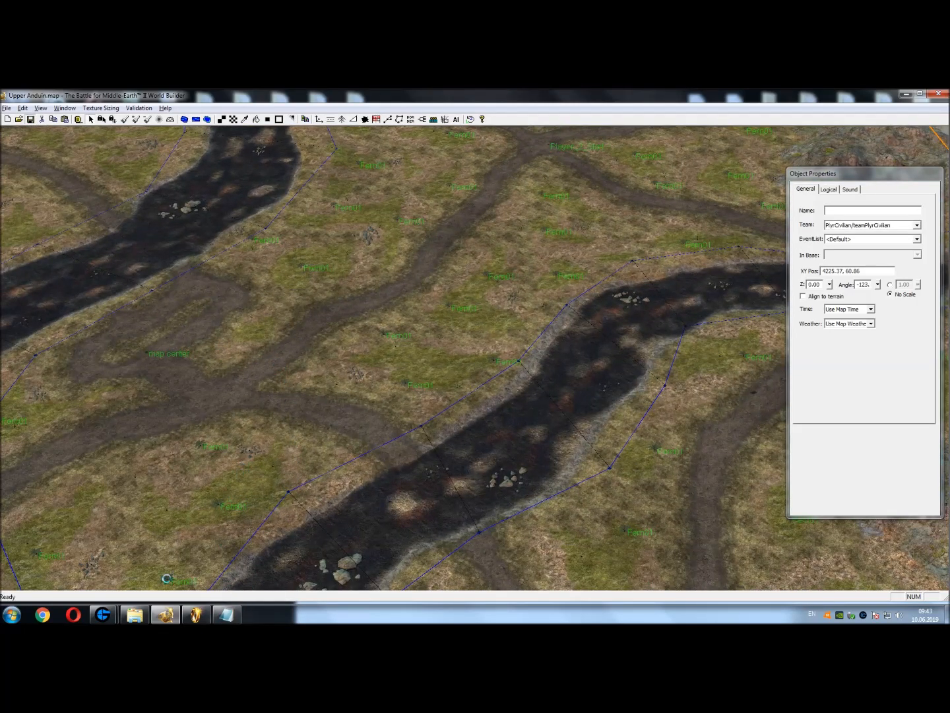
Switch to the game and start the skirmish on the Upper Anduin map
{"action": "left_click", "coordinate": [196, 615]}
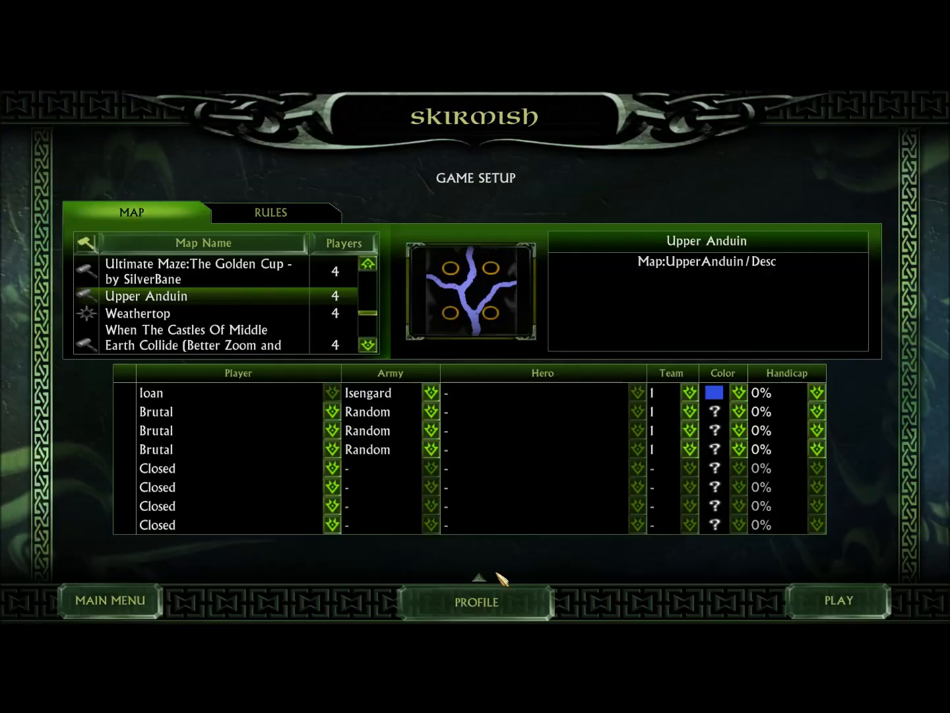
{"action": "left_click", "coordinate": [833, 602]}
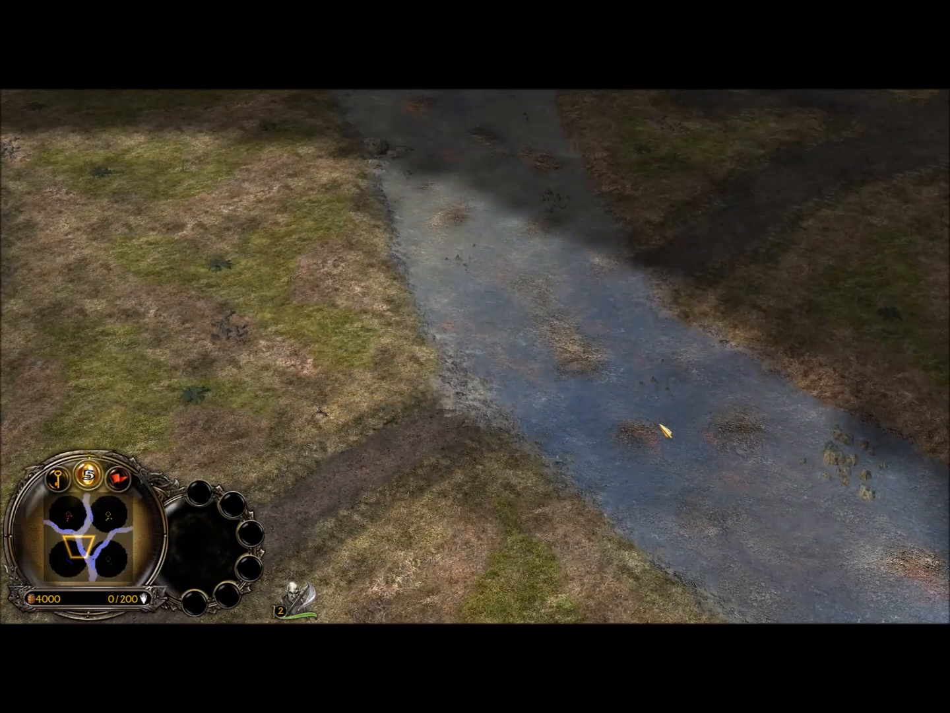
Spend the 5 power points on a spellbook power and cast it on the ground beside the river fork
{"action": "left_click", "coordinate": [90, 475]}
{"action": "left_click", "coordinate": [388, 257]}
{"action": "left_click", "coordinate": [531, 571]}
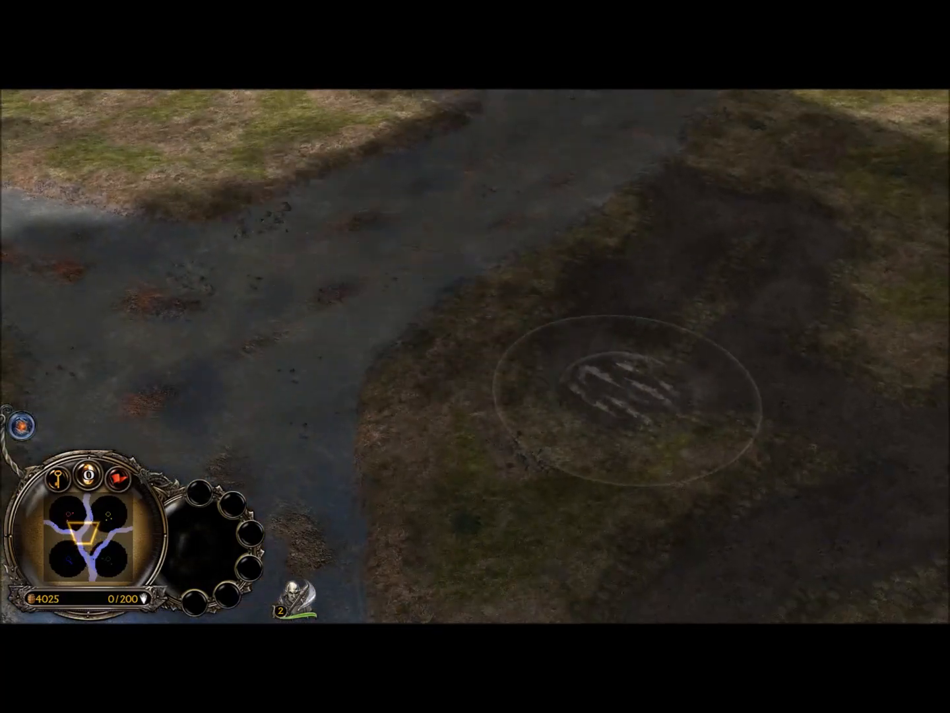
{"action": "left_click", "coordinate": [662, 395]}
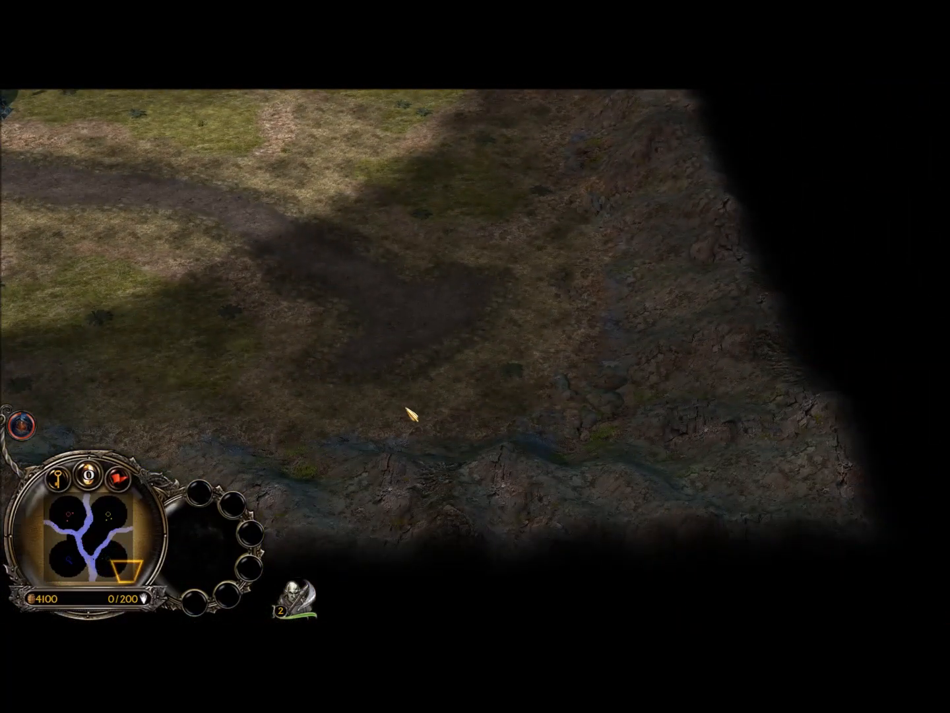
Inspect the revealed map edges and the river's upper end in the game, and return to the home base
{"action": "right_click_drag", "start_coordinate": [407, 407], "coordinate": [402, 377]}
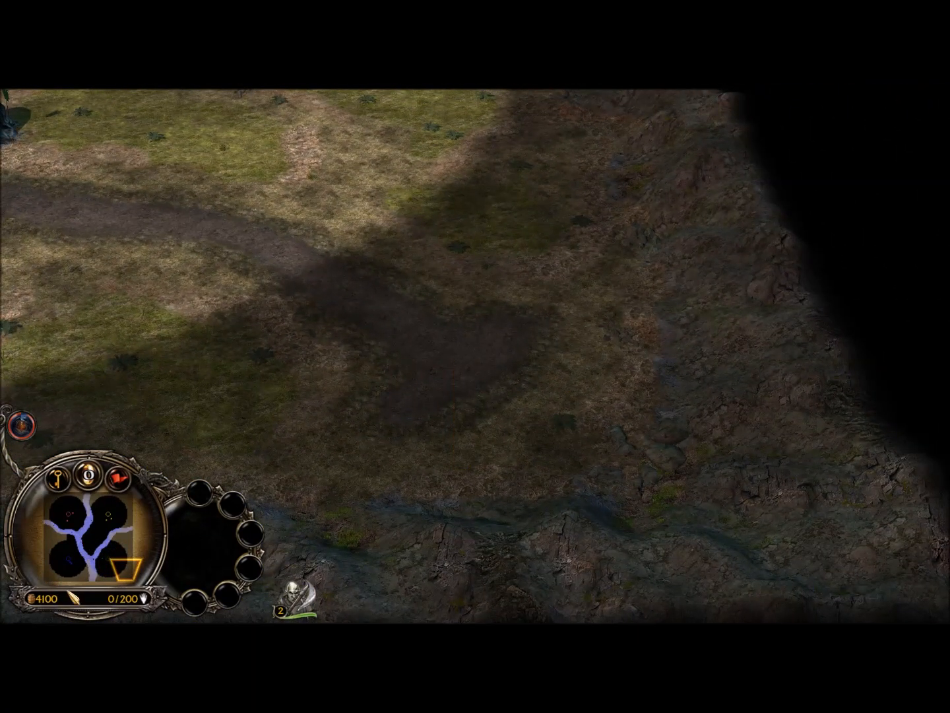
{"action": "left_click", "coordinate": [48, 575]}
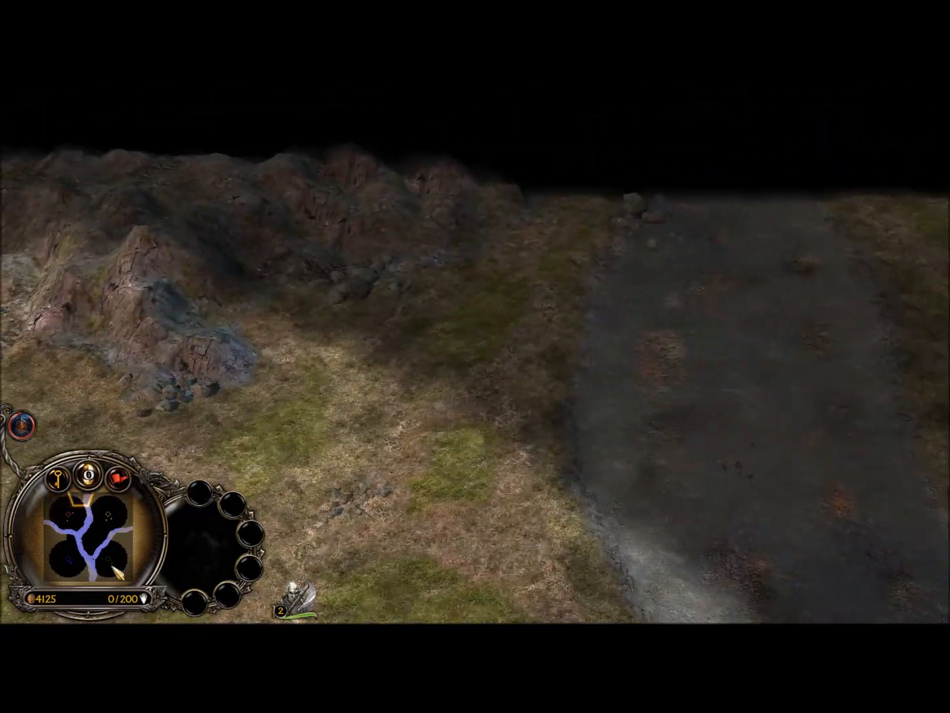
{"action": "left_click", "coordinate": [72, 555]}
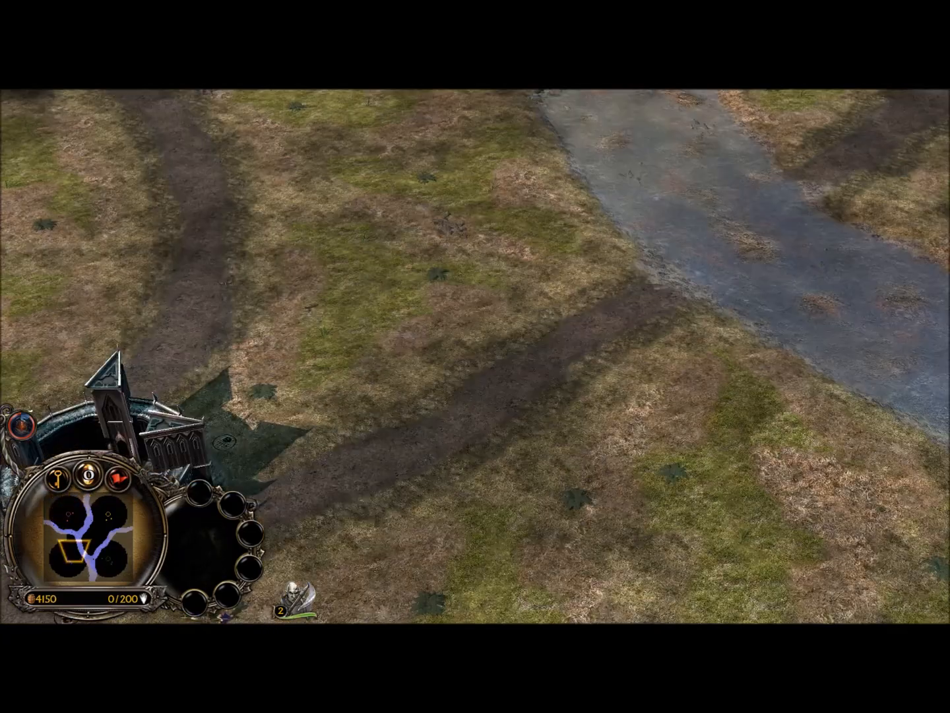
Purchase the Murder of Crows upgrade for the fortress and have a worker build a Furnace beside the dirt road
{"action": "left_click", "coordinate": [307, 371]}
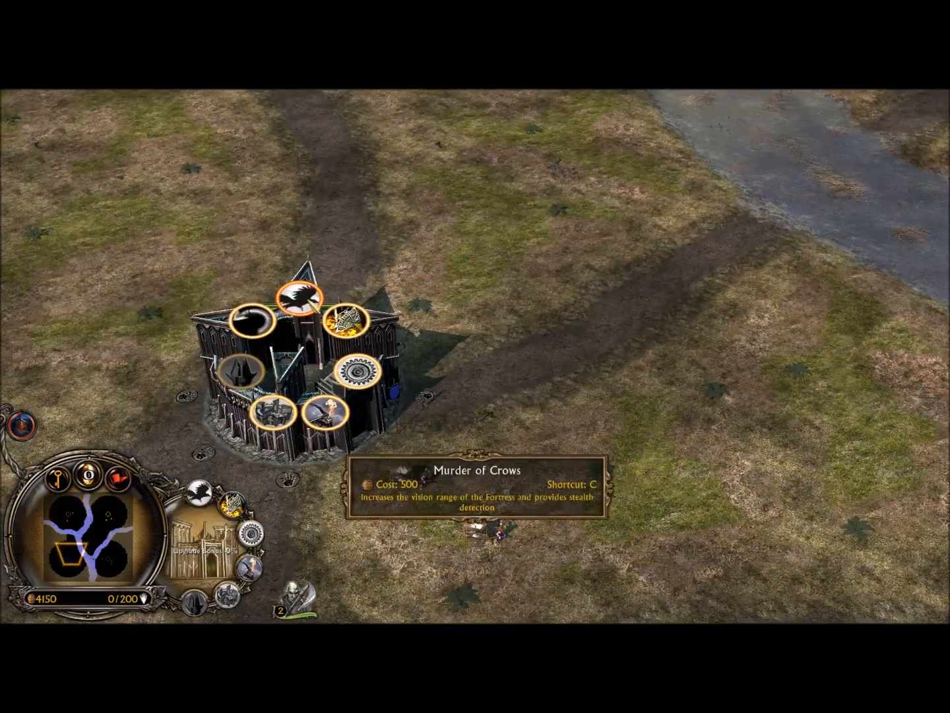
{"action": "right_click", "coordinate": [602, 425]}
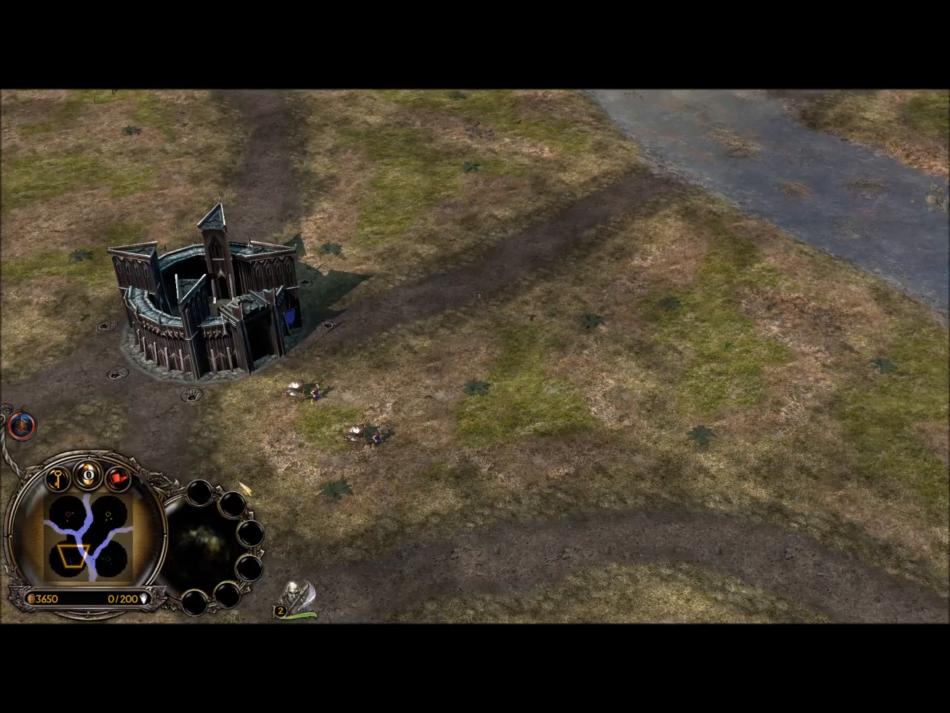
{"action": "left_click", "coordinate": [320, 394]}
{"action": "key", "text": "f"}
{"action": "left_click", "coordinate": [451, 297]}
Select the second worker, try placing a Furnace on the river, cancel the placement, and send the worker across the water
{"action": "left_click_drag", "start_coordinate": [328, 417], "coordinate": [390, 473]}
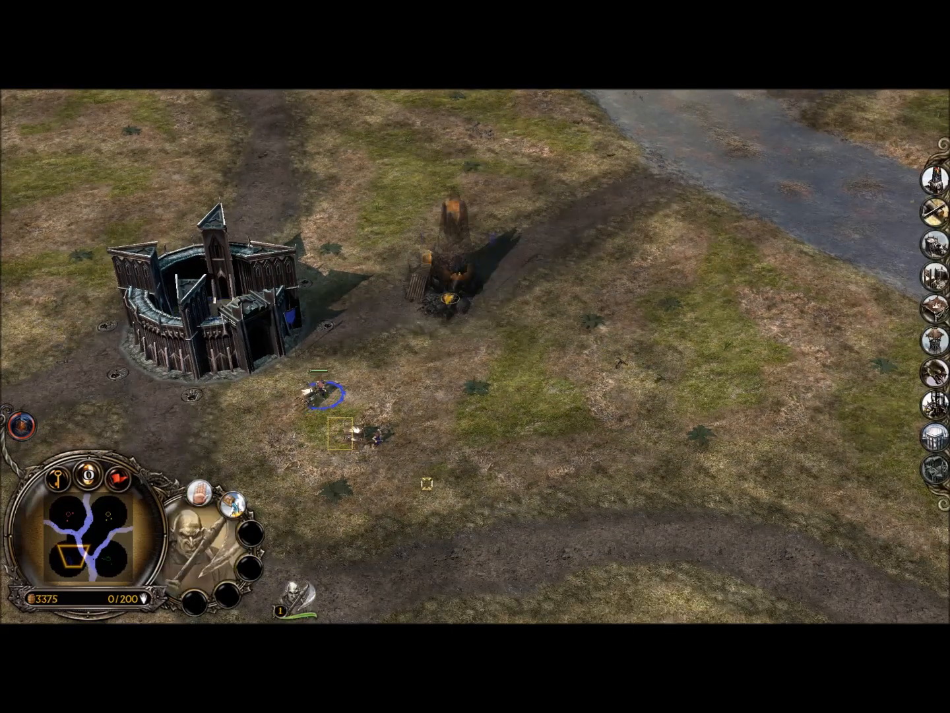
{"action": "key", "text": "f"}
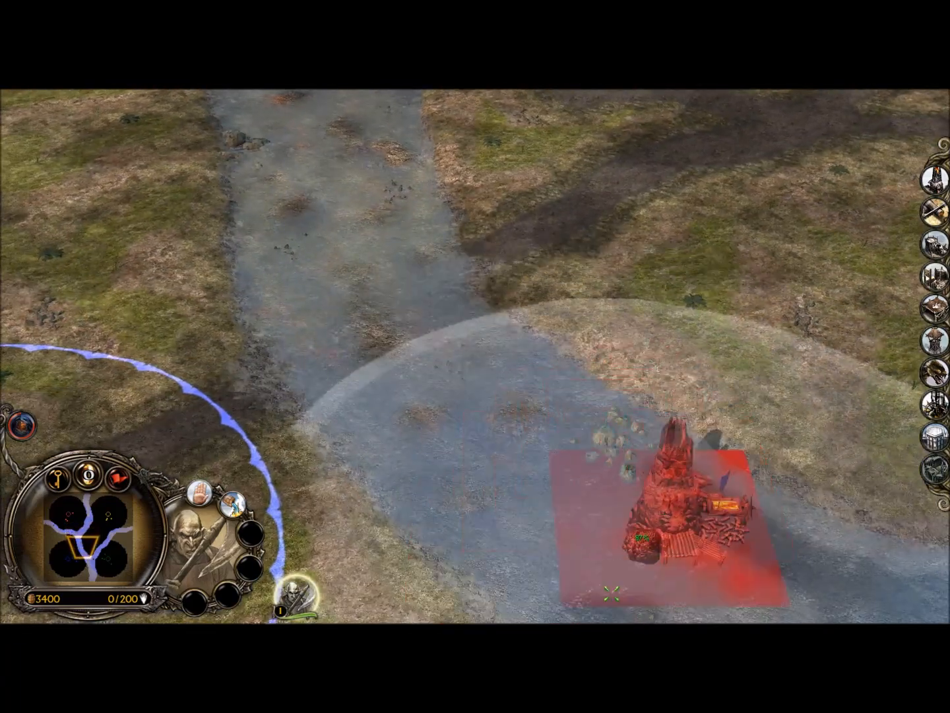
{"action": "right_click", "coordinate": [402, 321]}
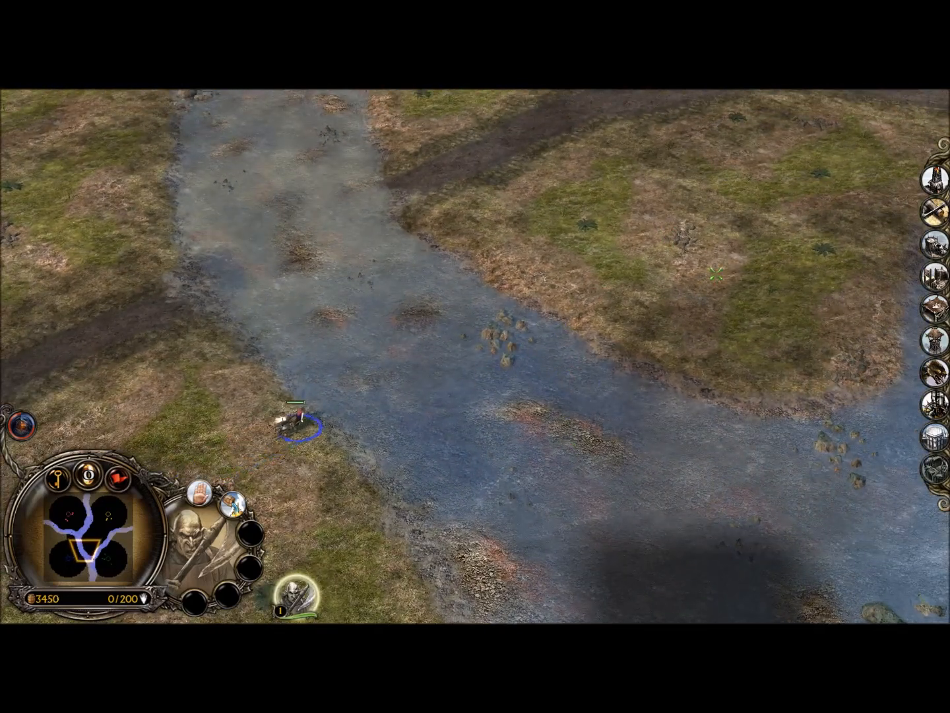
{"action": "left_click", "coordinate": [510, 356]}
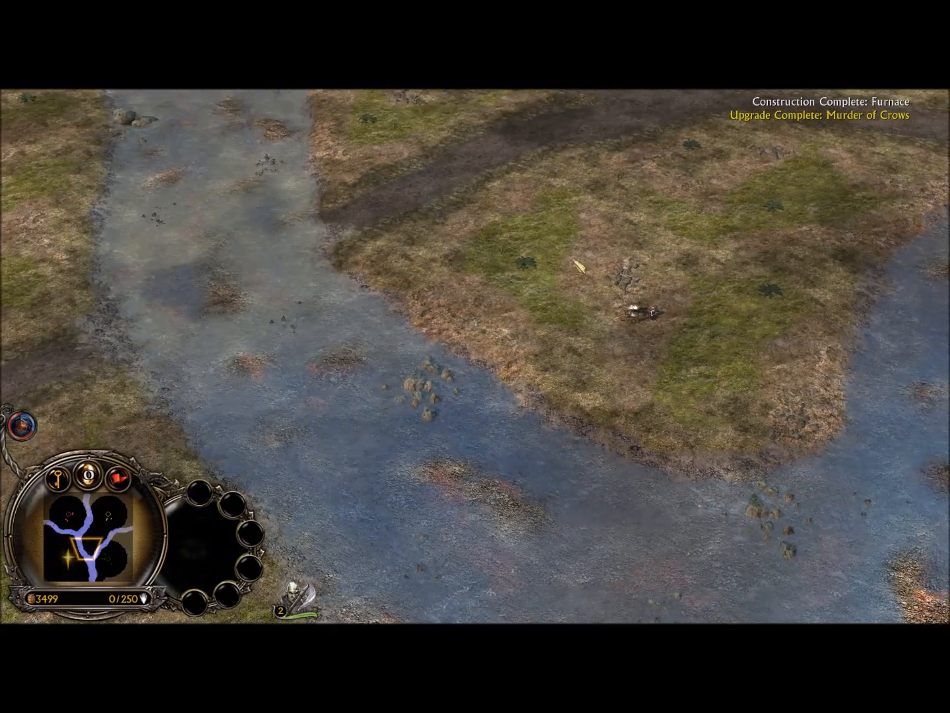
Inspect the rock piles at the foot of the cliffs along the map's edge in the game
{"action": "left_click", "coordinate": [642, 313]}
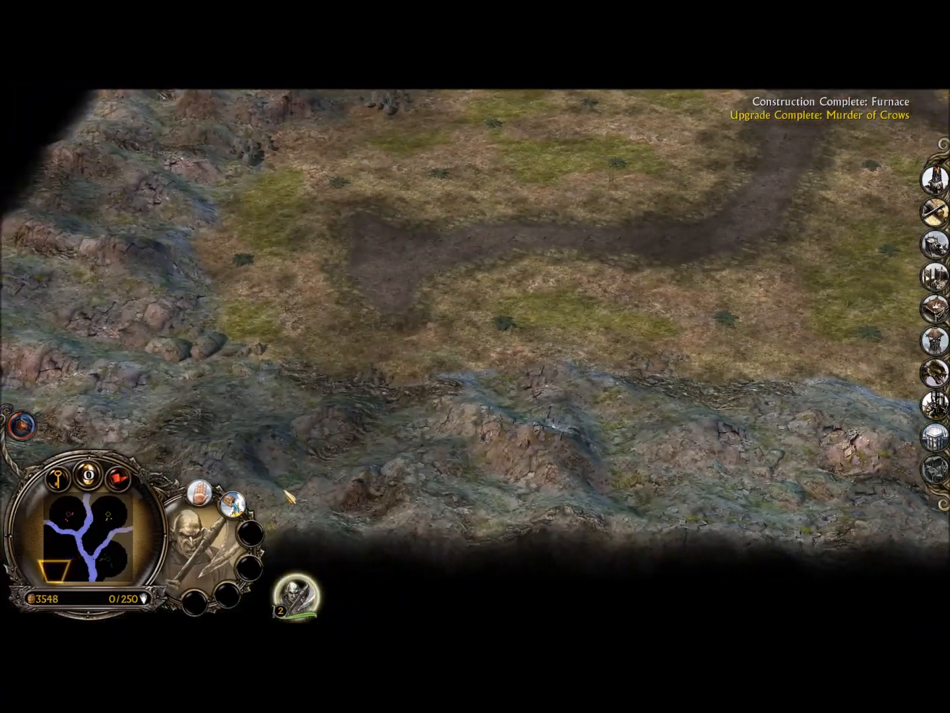
{"action": "right_click", "coordinate": [378, 380]}
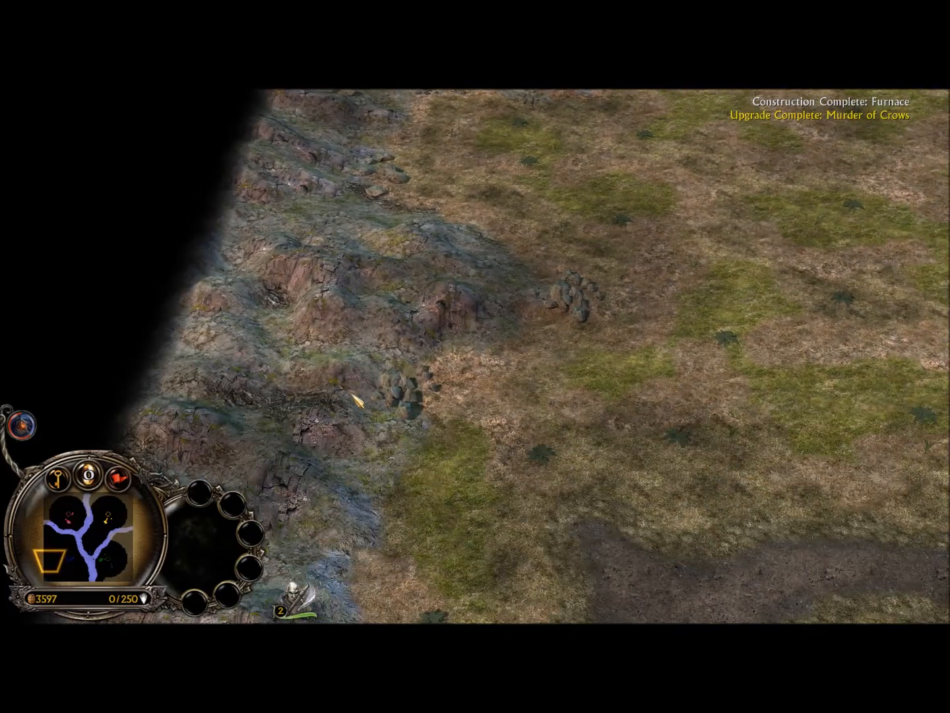
{"action": "middle_click_drag", "start_coordinate": [476, 387], "coordinate": [476, 414]}
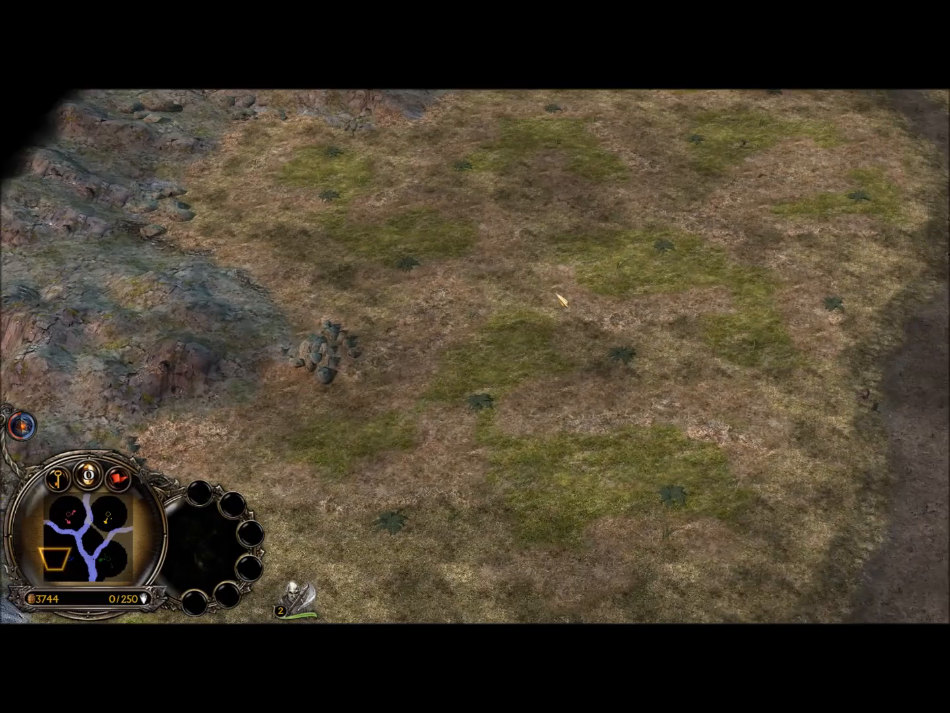
Exit the skirmish, skip through the score screens and return to World Builder with the Upper Anduin map
{"action": "key", "text": "Escape"}
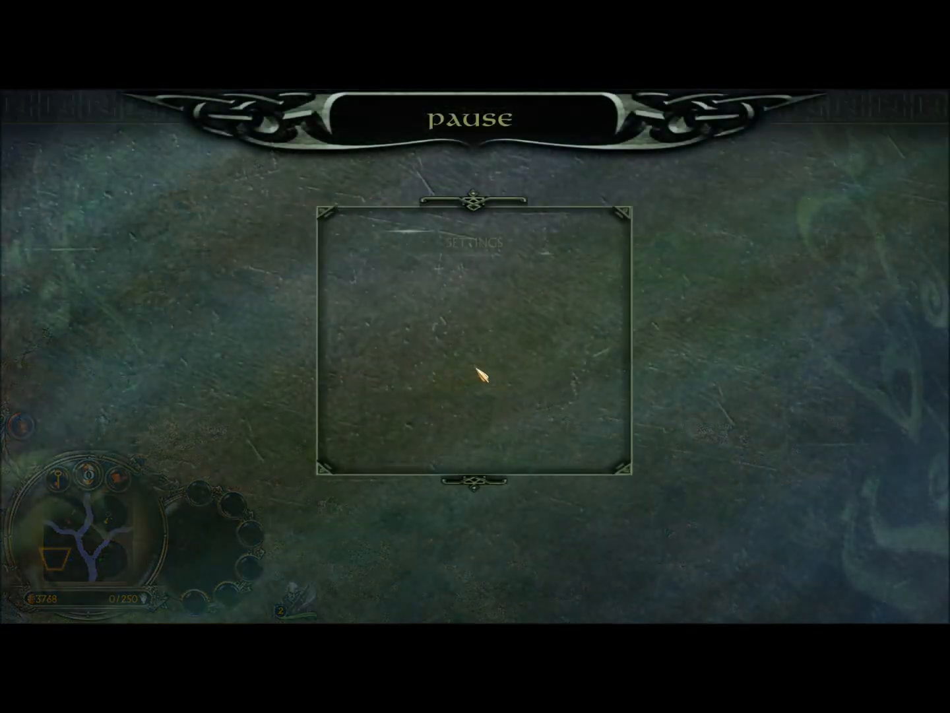
{"action": "left_click", "coordinate": [455, 398]}
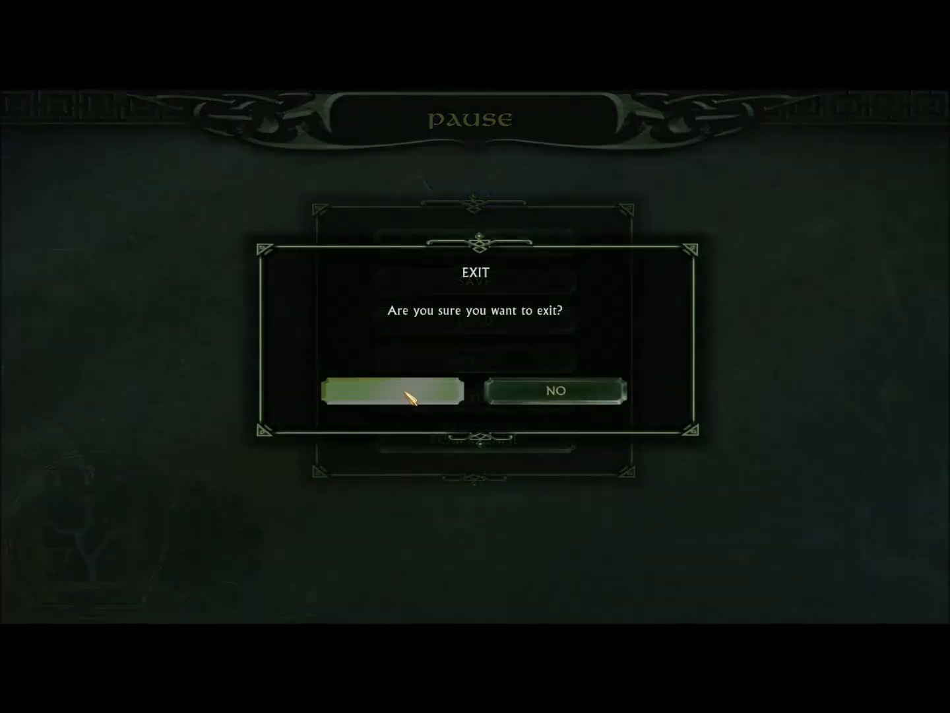
{"action": "left_click", "coordinate": [409, 391]}
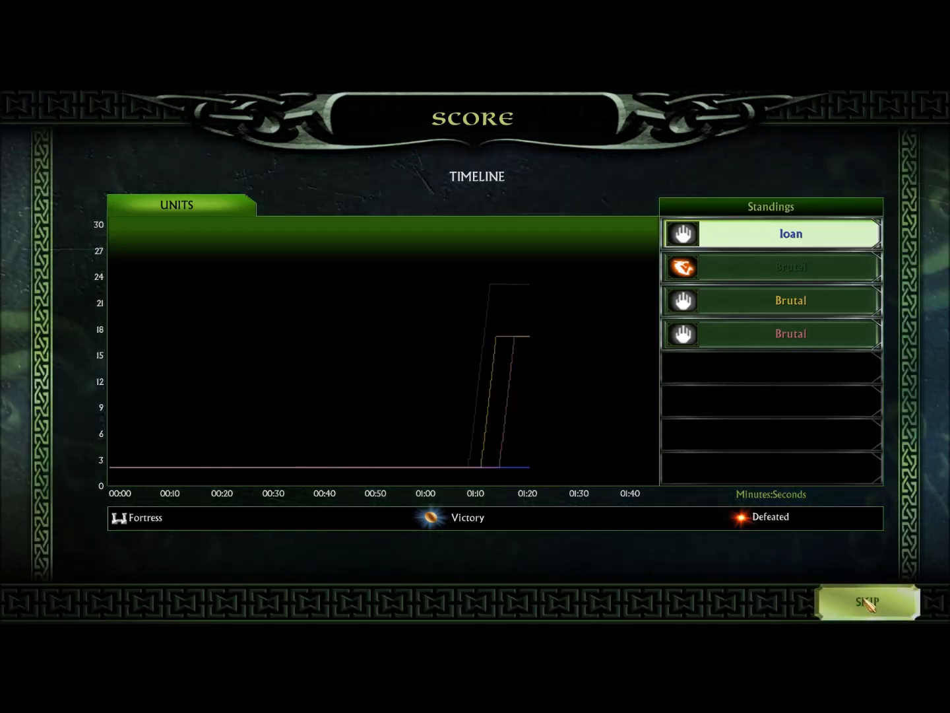
{"action": "left_click", "coordinate": [867, 604]}
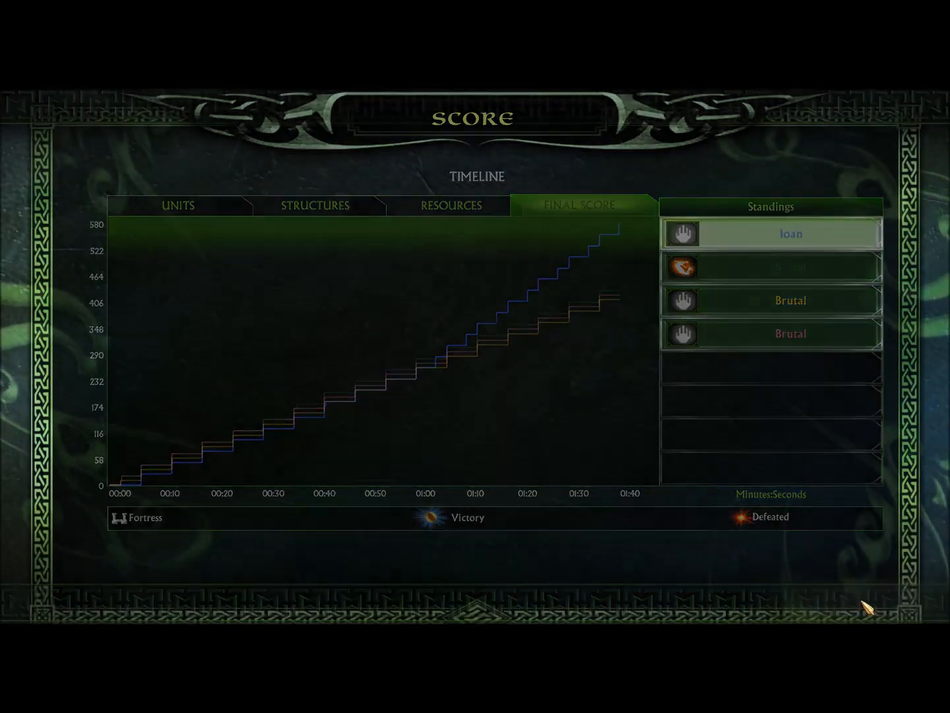
{"action": "left_click", "coordinate": [859, 603]}
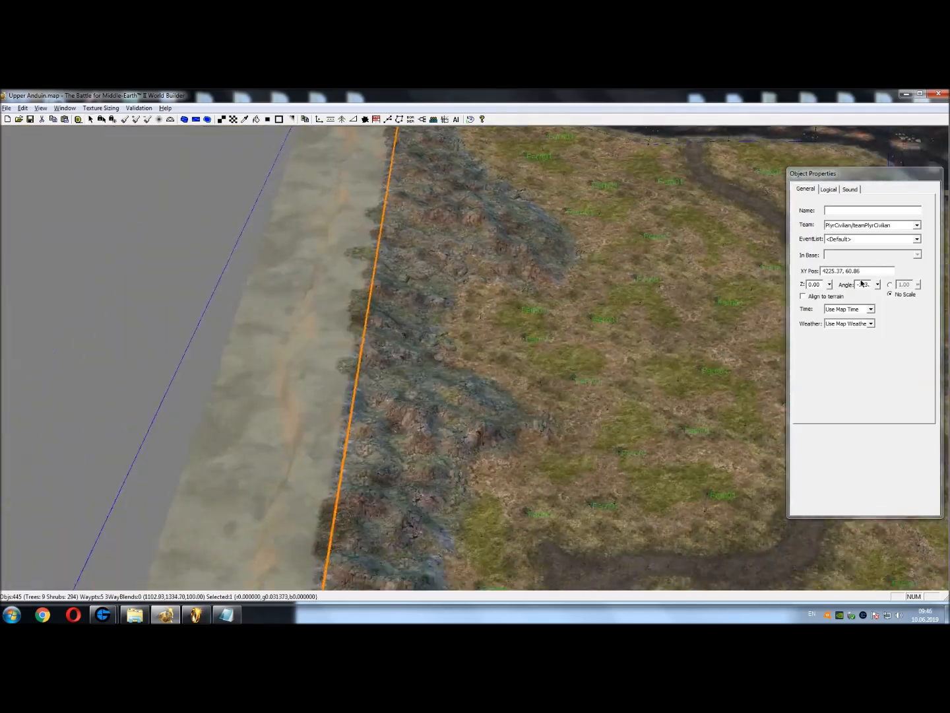
Select the rock pile at the foot of the cliff near the map corner and align it to the terrain
{"action": "right_click_drag", "start_coordinate": [548, 409], "coordinate": [423, 330]}
{"action": "scroll", "coordinate": [254, 332], "scroll_direction": "up", "scroll_amount": 8}
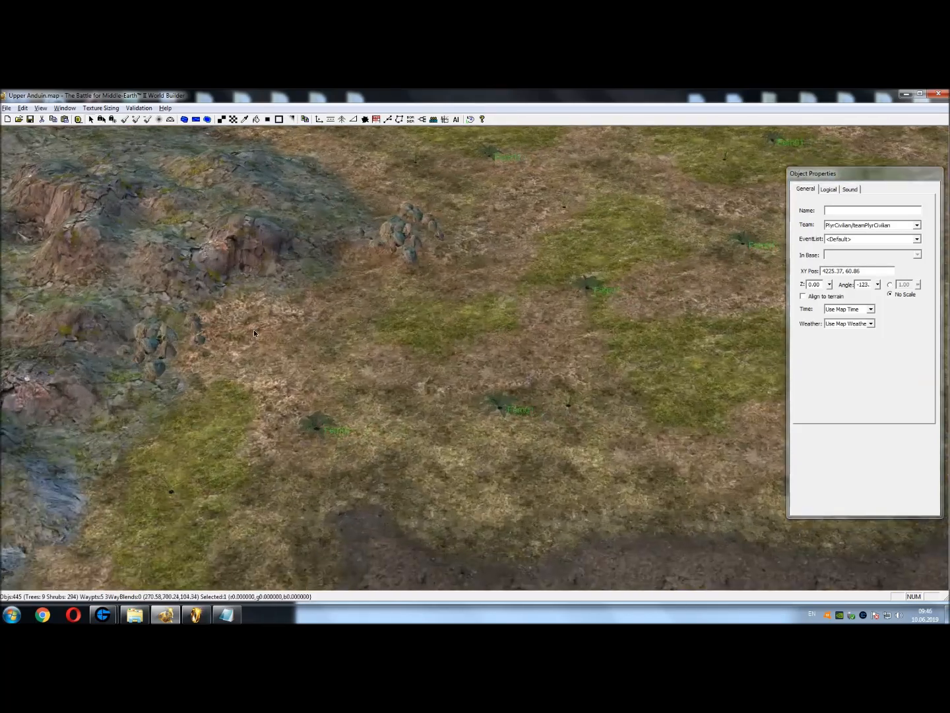
{"action": "middle_click_drag", "start_coordinate": [254, 330], "coordinate": [370, 312]}
{"action": "right_click_drag", "start_coordinate": [370, 312], "coordinate": [464, 359]}
{"action": "left_click", "coordinate": [444, 310]}
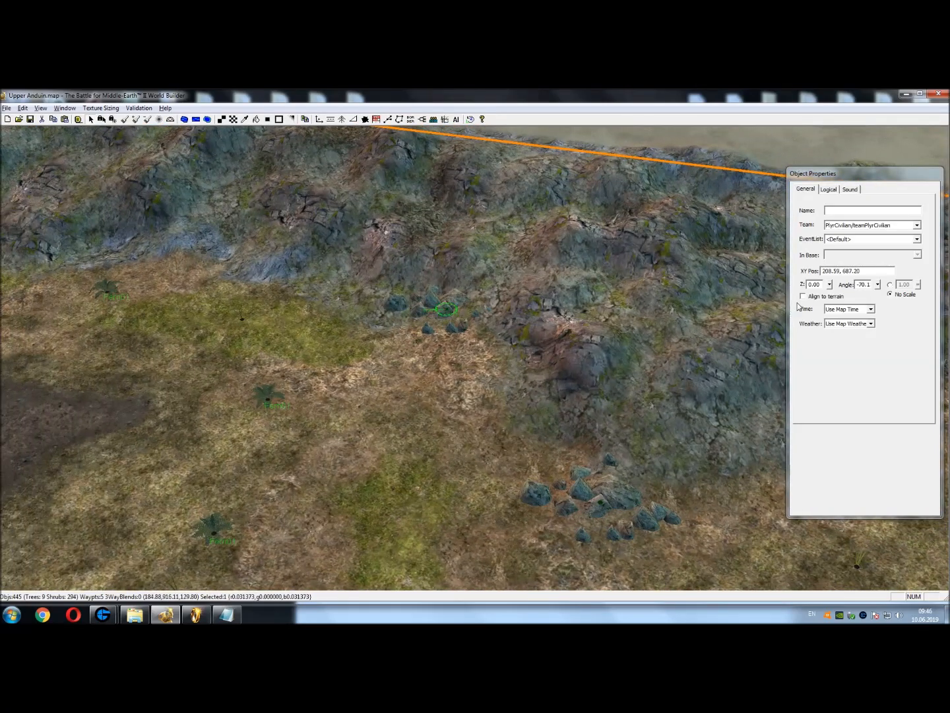
{"action": "middle_click_drag", "start_coordinate": [709, 326], "coordinate": [695, 350]}
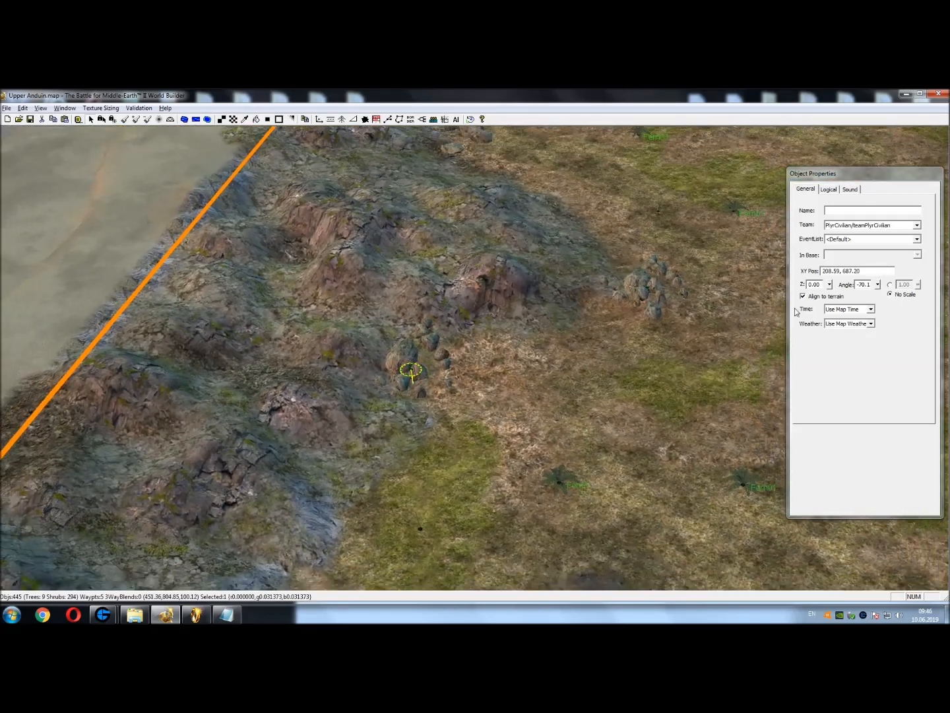
{"action": "middle_click_drag", "start_coordinate": [797, 312], "coordinate": [636, 335]}
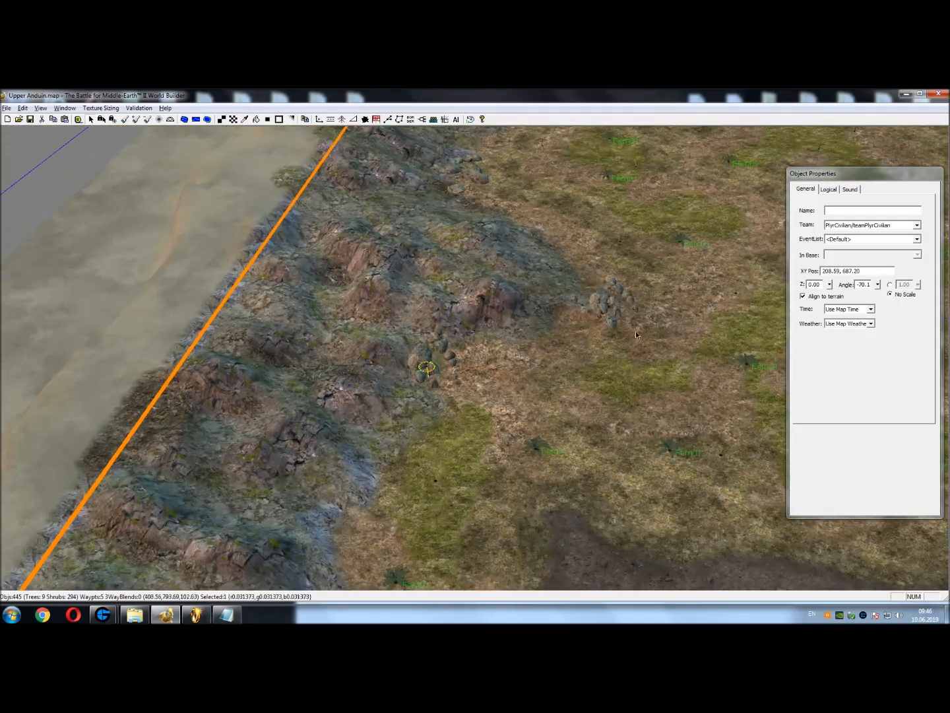
{"action": "middle_click_drag", "start_coordinate": [547, 375], "coordinate": [565, 403]}
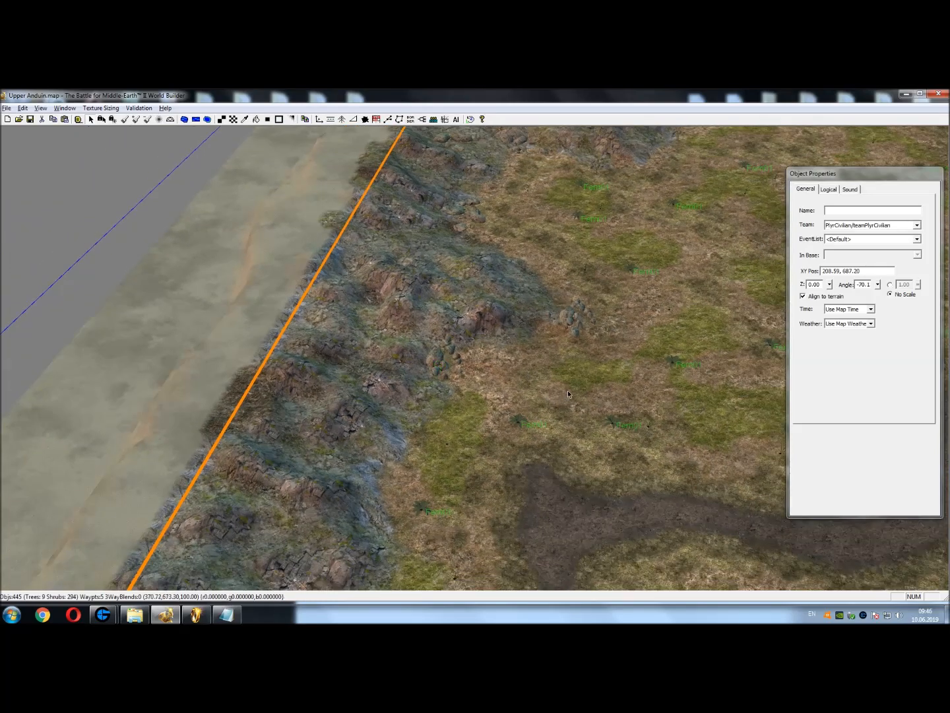
Select the EttenmoorsShrub01 sample beside the sample trees outside the map border
{"action": "right_click_drag", "start_coordinate": [567, 390], "coordinate": [364, 312]}
{"action": "scroll", "coordinate": [364, 311], "scroll_direction": "down", "scroll_amount": 3}
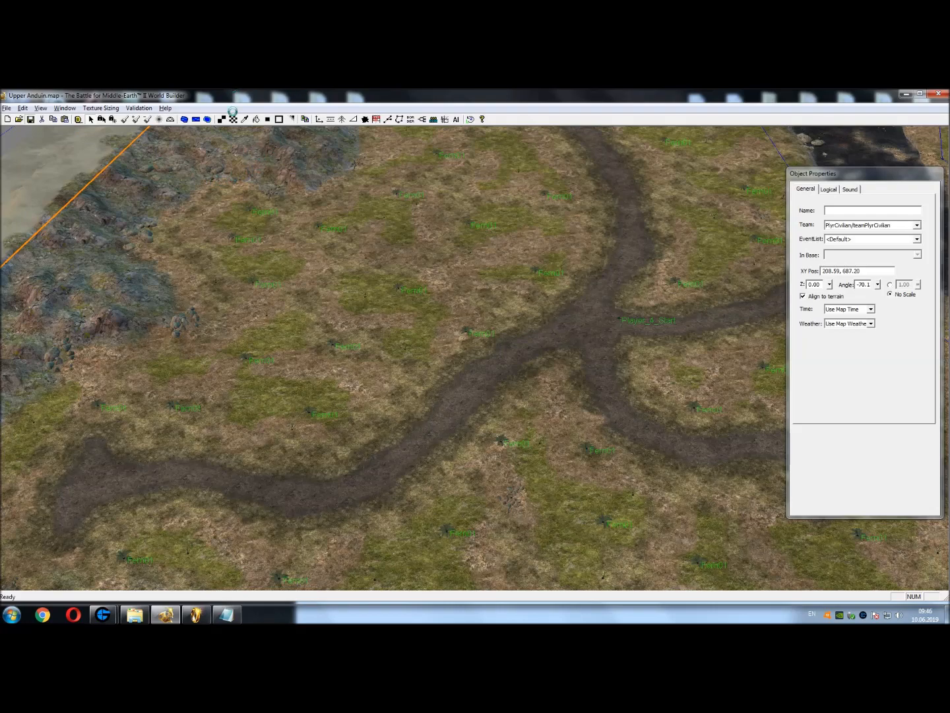
{"action": "mouse_move", "coordinate": [555, 326]}
{"action": "left_mouse_down"}
{"action": "mouse_move", "coordinate": [319, 290]}
{"action": "mouse_move", "coordinate": [503, 365]}
{"action": "left_mouse_up"}
{"action": "mouse_move", "coordinate": [503, 366]}
{"action": "right_mouse_down"}
{"action": "mouse_move", "coordinate": [585, 398]}
{"action": "mouse_move", "coordinate": [638, 380]}
{"action": "right_mouse_up"}
{"action": "right_click_drag", "start_coordinate": [666, 453], "coordinate": [227, 335]}
{"action": "right_click_drag", "start_coordinate": [272, 370], "coordinate": [38, 256]}
{"action": "scroll", "coordinate": [474, 347], "scroll_direction": "up", "scroll_amount": 5}
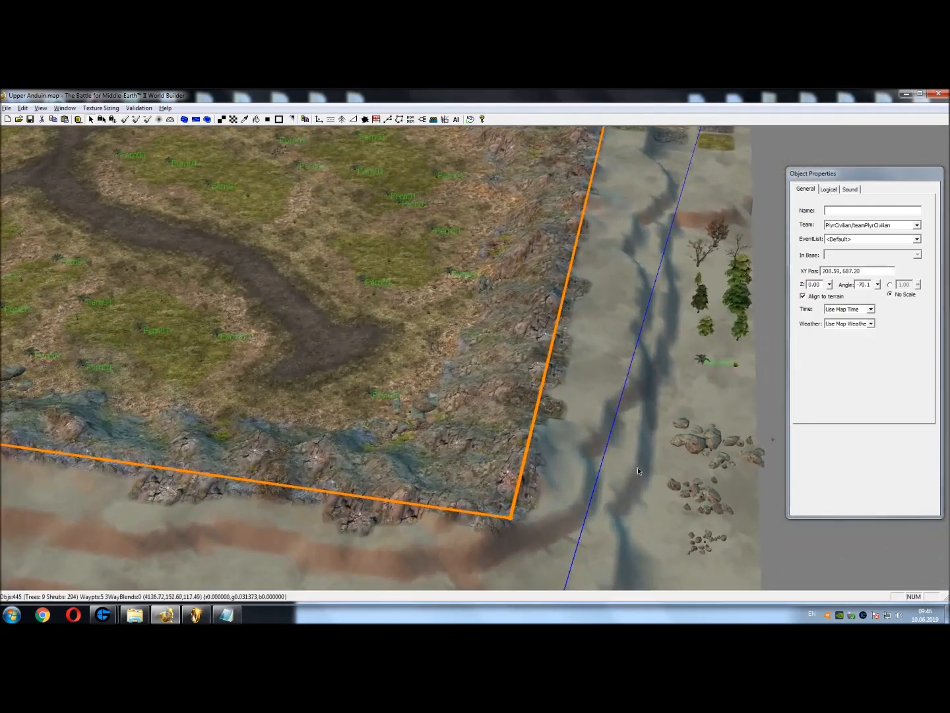
{"action": "right_click_drag", "start_coordinate": [660, 442], "coordinate": [478, 445]}
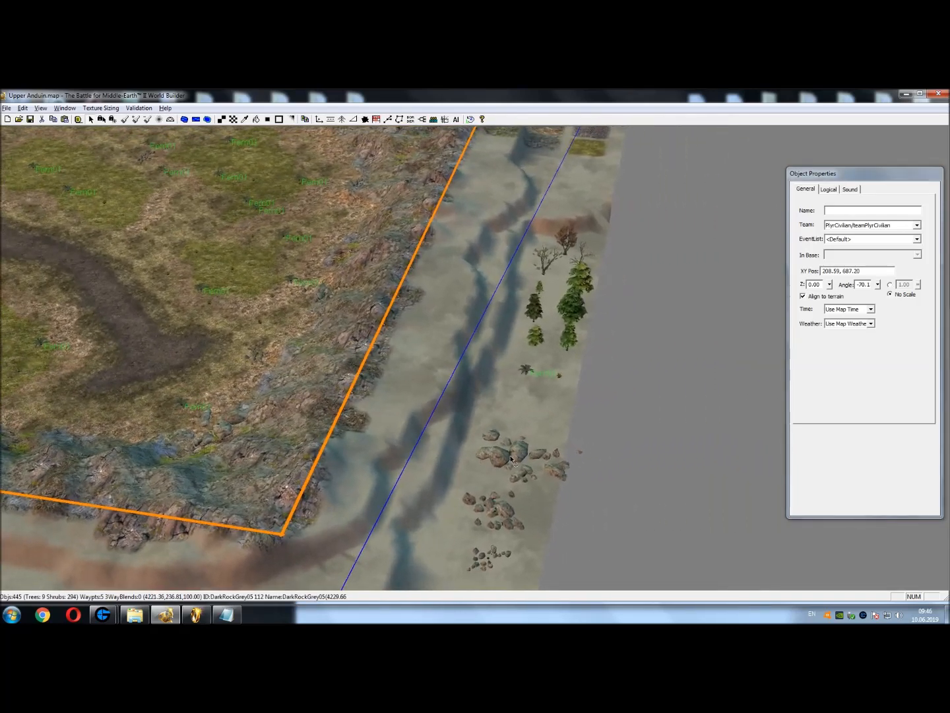
{"action": "scroll", "coordinate": [497, 425], "scroll_direction": "up", "scroll_amount": 4}
{"action": "right_click_drag", "start_coordinate": [536, 405], "coordinate": [490, 435]}
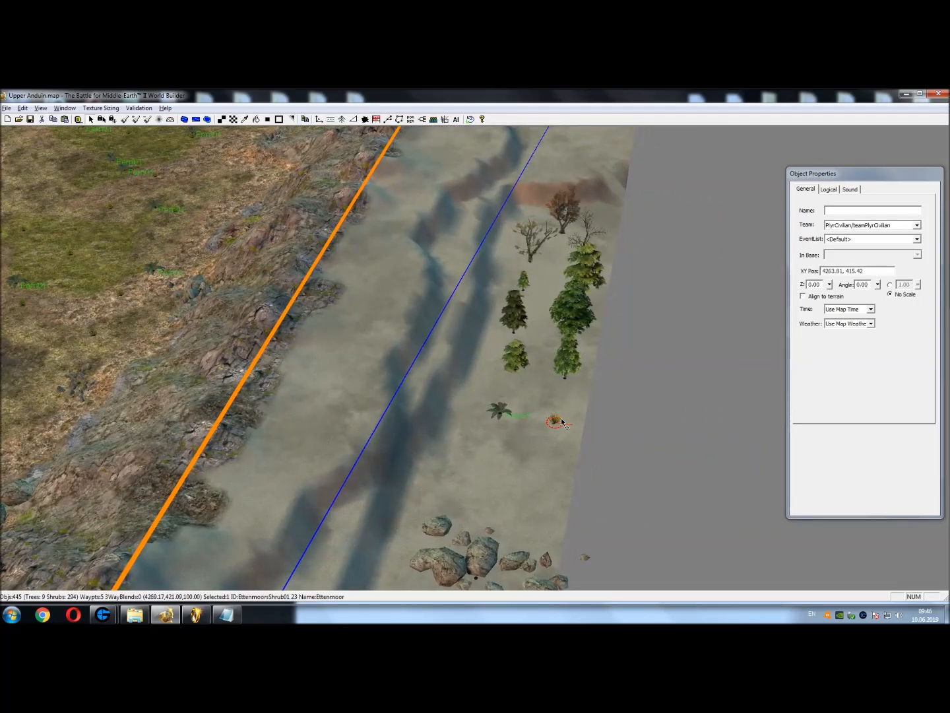
{"action": "scroll", "coordinate": [541, 437], "scroll_direction": "up", "scroll_amount": 3}
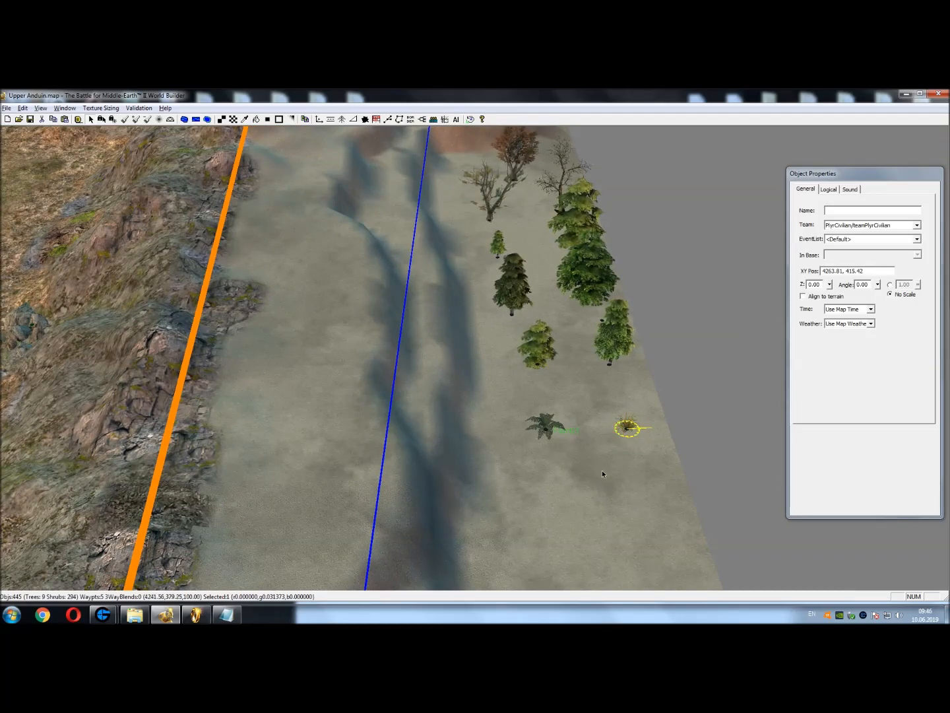
{"action": "scroll", "coordinate": [604, 457], "scroll_direction": "up", "scroll_amount": 2}
{"action": "right_click_drag", "start_coordinate": [528, 369], "coordinate": [766, 407]}
{"action": "right_click_drag", "start_coordinate": [390, 244], "coordinate": [461, 270]}
Place EttenmoorsShrub01 shrubs on the ground along the side cliffs of the Player_1_Start area, from the river up to the map corner
{"action": "left_click", "coordinate": [319, 120]}
{"action": "right_click_drag", "start_coordinate": [316, 218], "coordinate": [417, 372]}
{"action": "scroll", "coordinate": [416, 374], "scroll_direction": "down", "scroll_amount": 2}
{"action": "scroll", "coordinate": [388, 291], "scroll_direction": "down", "scroll_amount": 2}
{"action": "right_click_drag", "start_coordinate": [395, 272], "coordinate": [631, 485]}
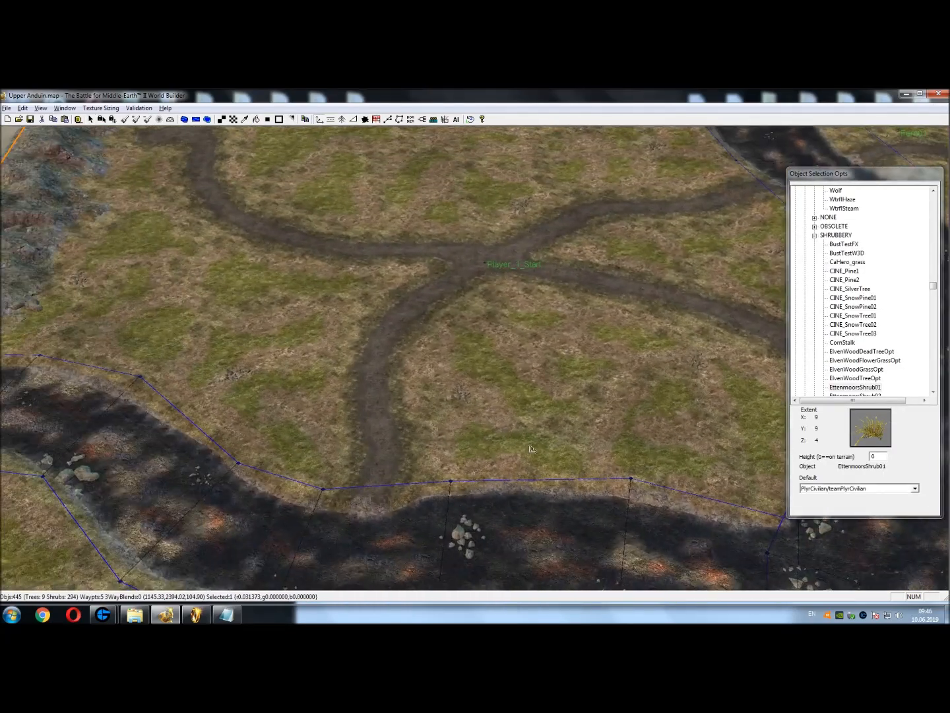
{"action": "right_click_drag", "start_coordinate": [290, 384], "coordinate": [563, 454]}
{"action": "scroll", "coordinate": [437, 375], "scroll_direction": "up", "scroll_amount": 2}
{"action": "right_click_drag", "start_coordinate": [389, 396], "coordinate": [281, 339]}
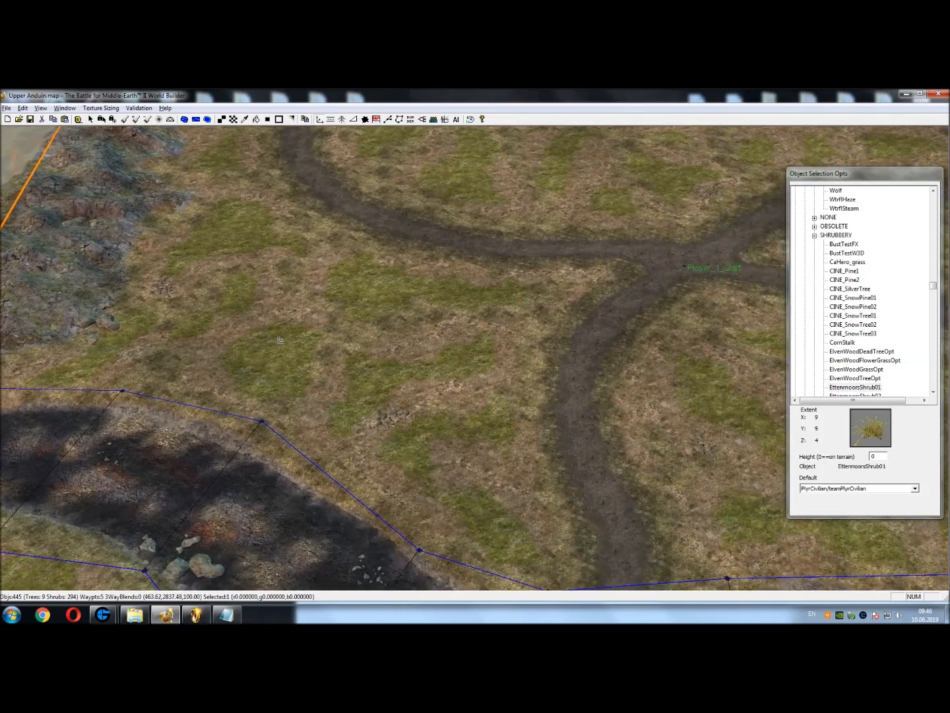
{"action": "right_click_drag", "start_coordinate": [239, 374], "coordinate": [380, 426]}
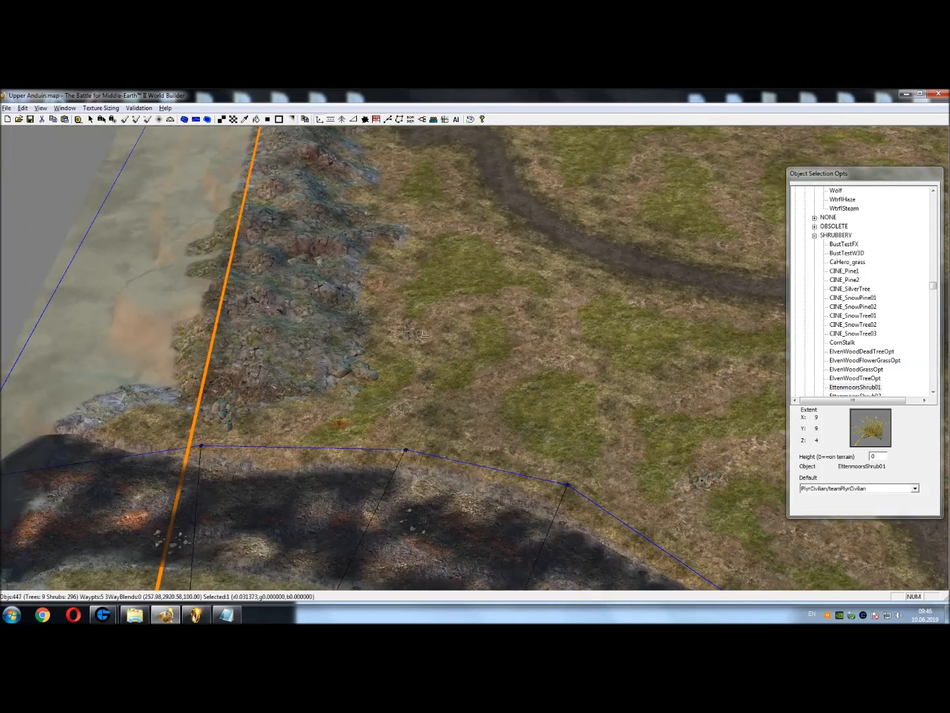
{"action": "left_click", "coordinate": [542, 431]}
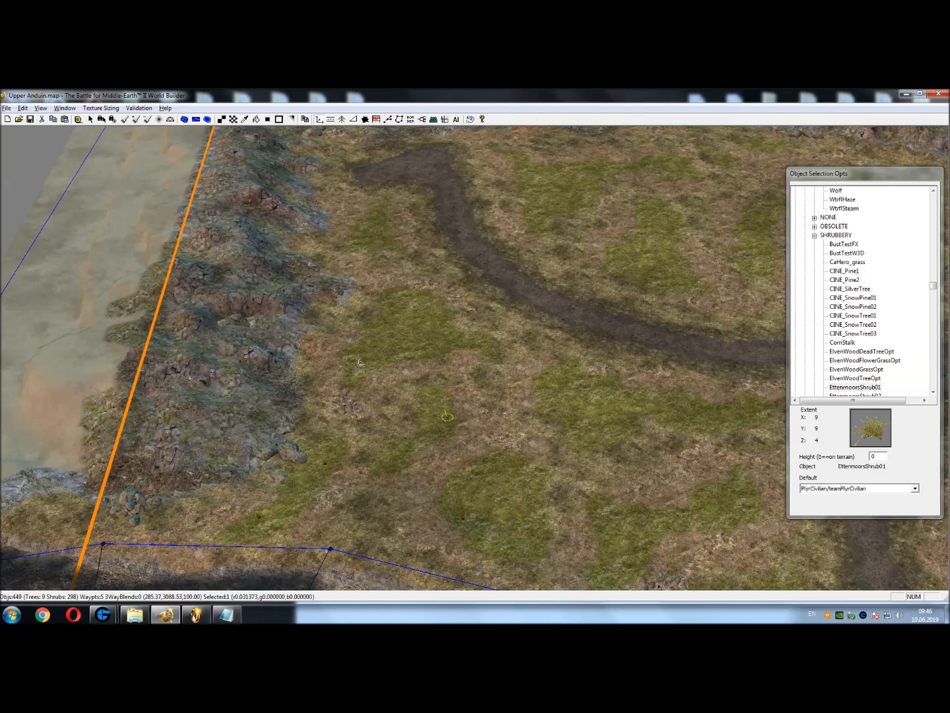
{"action": "left_click", "coordinate": [438, 340]}
{"action": "right_click_drag", "start_coordinate": [394, 281], "coordinate": [399, 460]}
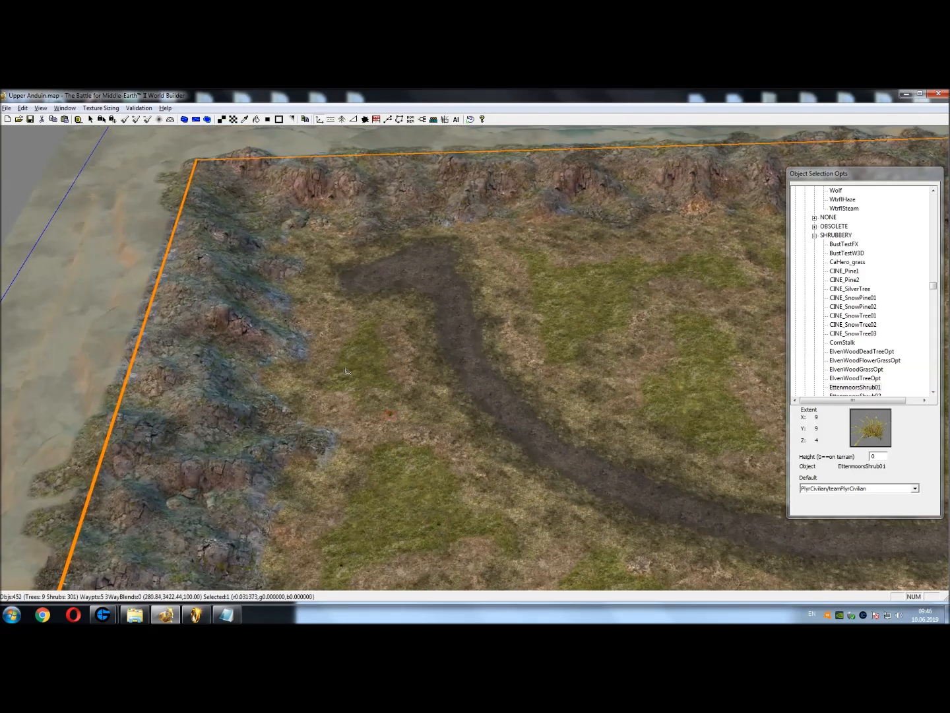
{"action": "right_click_drag", "start_coordinate": [311, 285], "coordinate": [335, 371]}
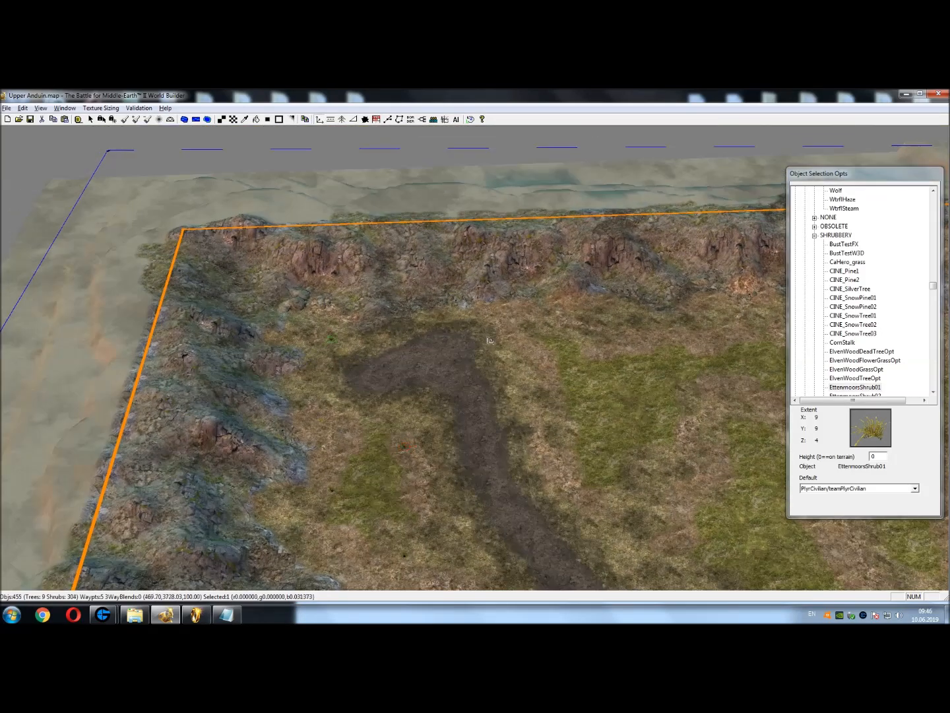
Scatter EttenmoorsShrub01 shrubs over the grass between the far cliff wall and the dirt road behind Player_1_Start
{"action": "left_click", "coordinate": [587, 320]}
{"action": "right_click_drag", "start_coordinate": [667, 401], "coordinate": [455, 320]}
{"action": "left_click", "coordinate": [537, 352]}
{"action": "left_click", "coordinate": [673, 364]}
{"action": "left_click", "coordinate": [703, 335]}
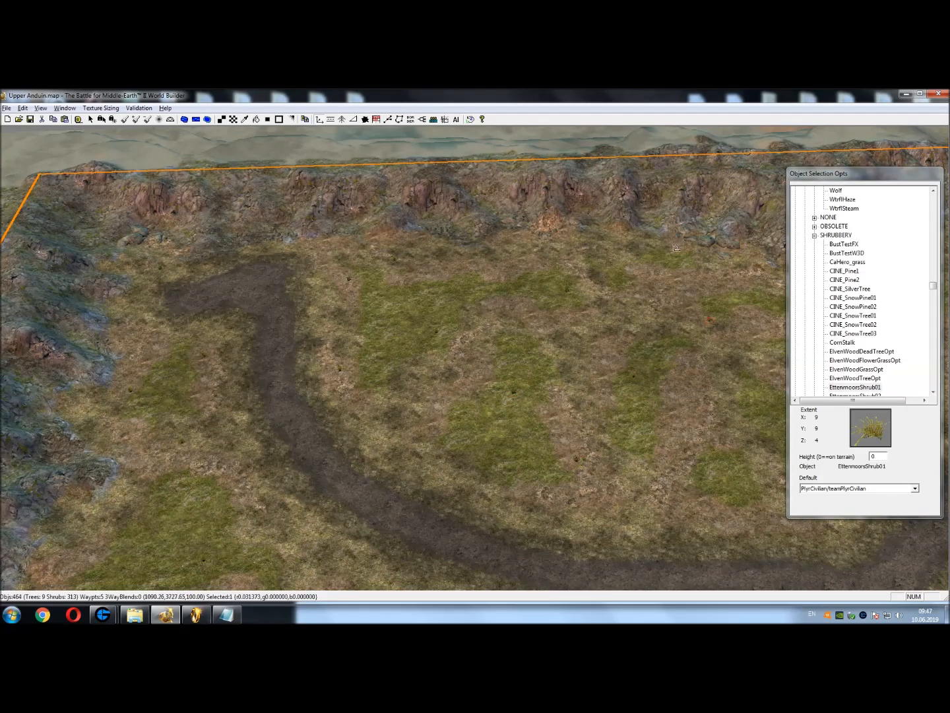
{"action": "right_click_drag", "start_coordinate": [681, 248], "coordinate": [573, 306]}
{"action": "left_click", "coordinate": [542, 347]}
{"action": "right_click_drag", "start_coordinate": [608, 462], "coordinate": [389, 395]}
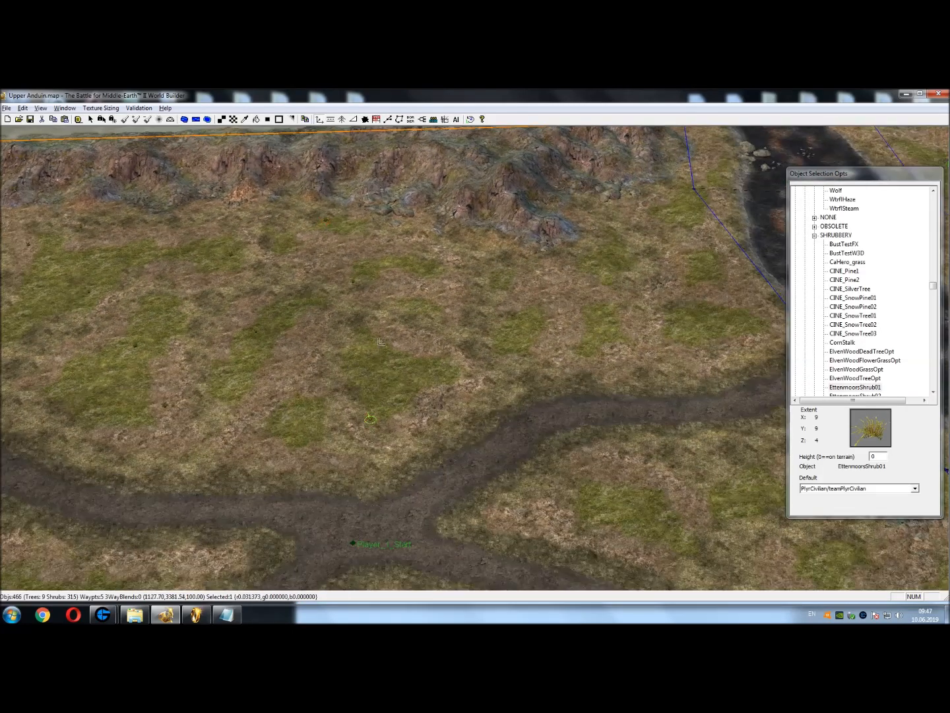
Add EttenmoorsShrub01 shrubs along the main river's bank and beside the road leading from Player_1_Start to the water
{"action": "left_click", "coordinate": [706, 342]}
{"action": "right_click_drag", "start_coordinate": [706, 342], "coordinate": [515, 384]}
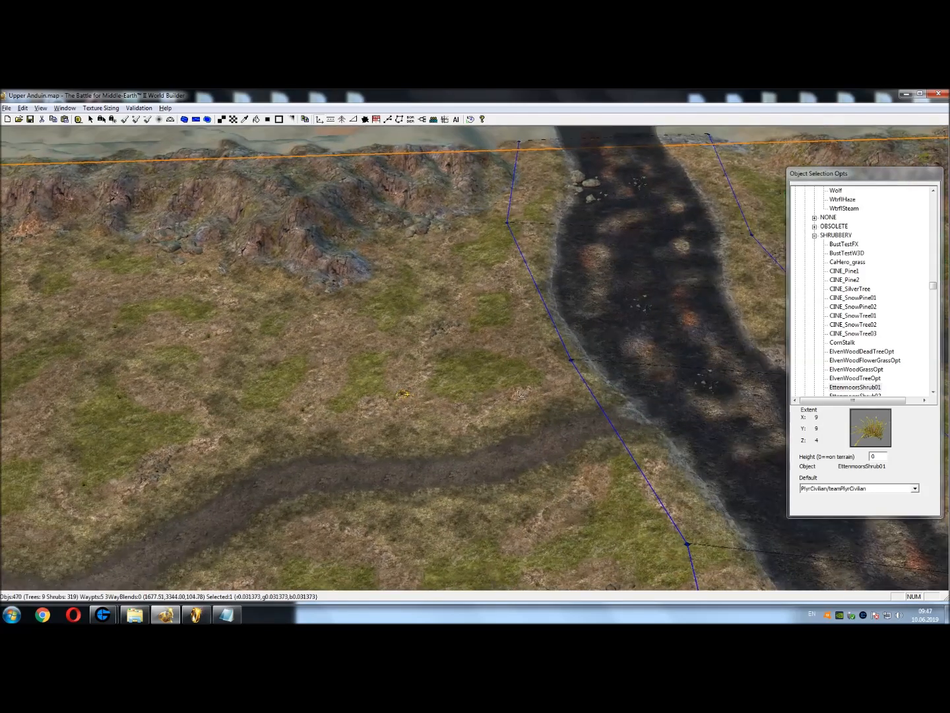
{"action": "left_click", "coordinate": [522, 164]}
{"action": "right_click_drag", "start_coordinate": [522, 163], "coordinate": [519, 122]}
{"action": "left_click", "coordinate": [521, 259]}
{"action": "right_click_drag", "start_coordinate": [468, 395], "coordinate": [511, 206]}
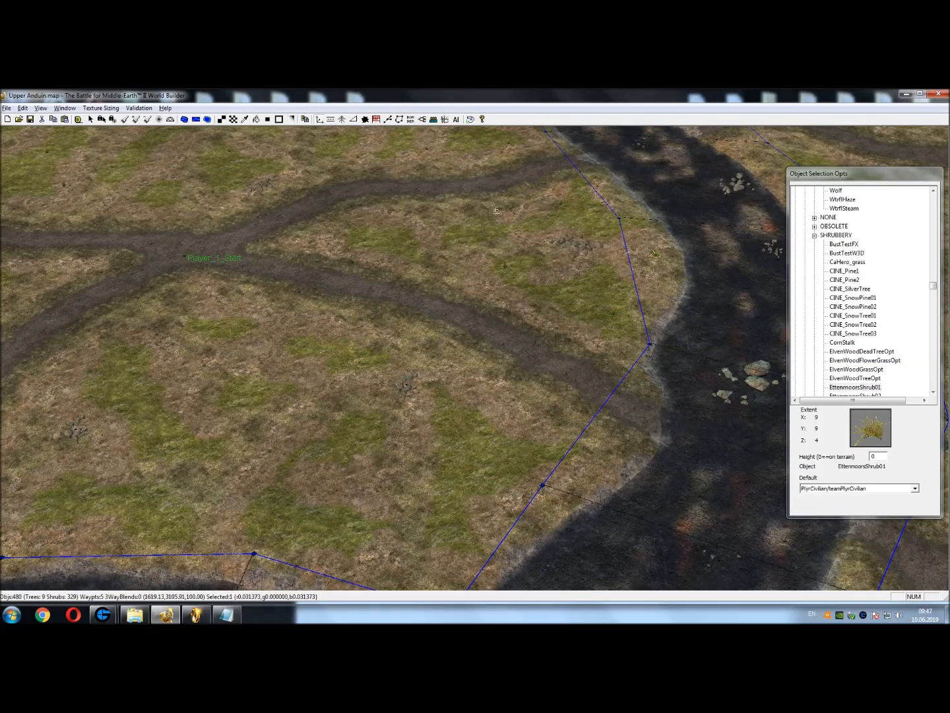
Fill the grass between Player_1_Start and the side river with EttenmoorsShrub01 shrubs, on both sides of the road
{"action": "left_click", "coordinate": [426, 514]}
{"action": "left_click", "coordinate": [231, 518]}
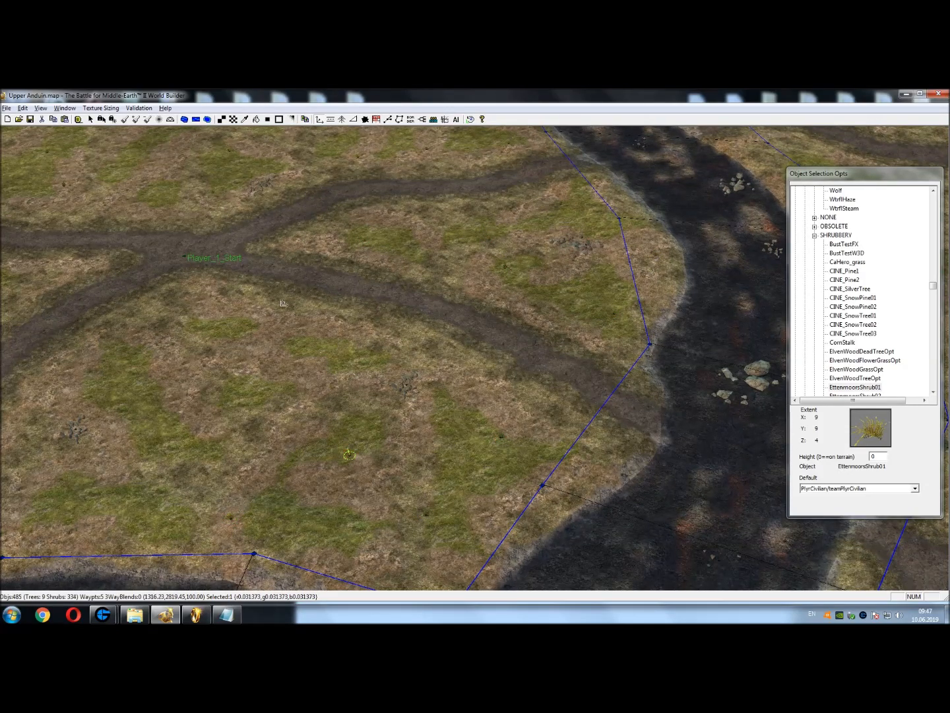
{"action": "right_click_drag", "start_coordinate": [284, 303], "coordinate": [557, 307]}
{"action": "left_click", "coordinate": [557, 431]}
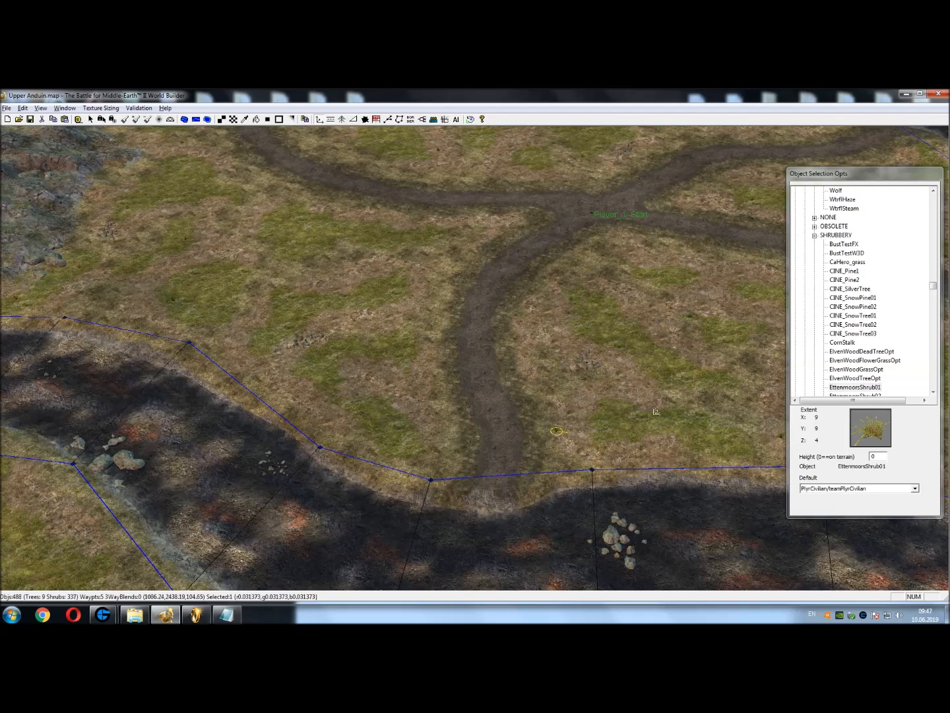
{"action": "right_click_drag", "start_coordinate": [616, 281], "coordinate": [687, 489]}
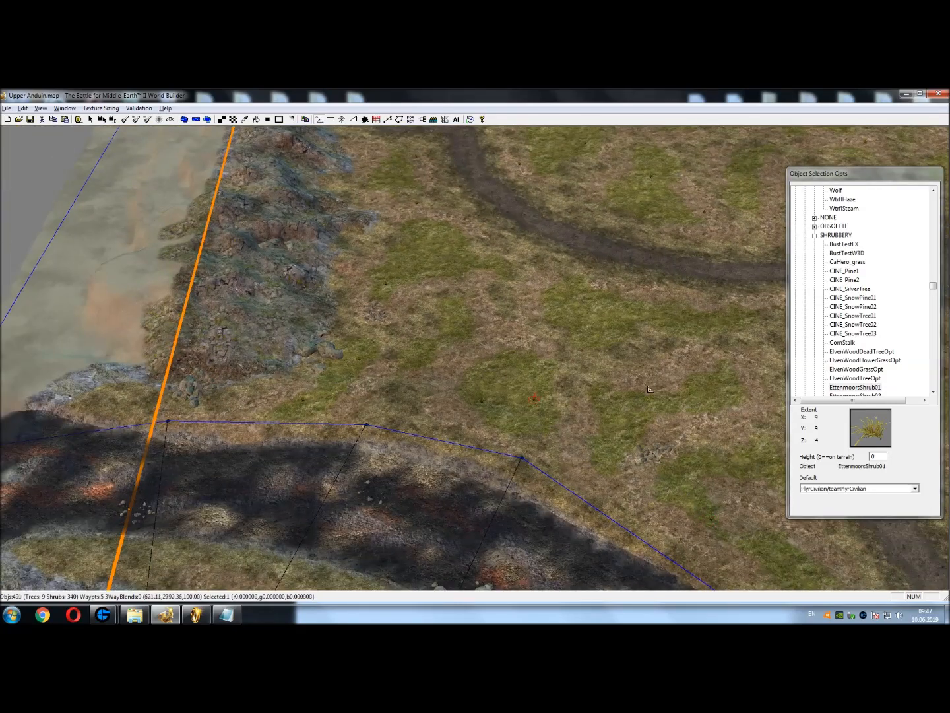
{"action": "scroll", "coordinate": [647, 338], "scroll_direction": "up", "scroll_amount": 4}
{"action": "right_click_drag", "start_coordinate": [610, 342], "coordinate": [435, 392]}
{"action": "left_click", "coordinate": [434, 392]}
{"action": "scroll", "coordinate": [462, 391], "scroll_direction": "down", "scroll_amount": 4}
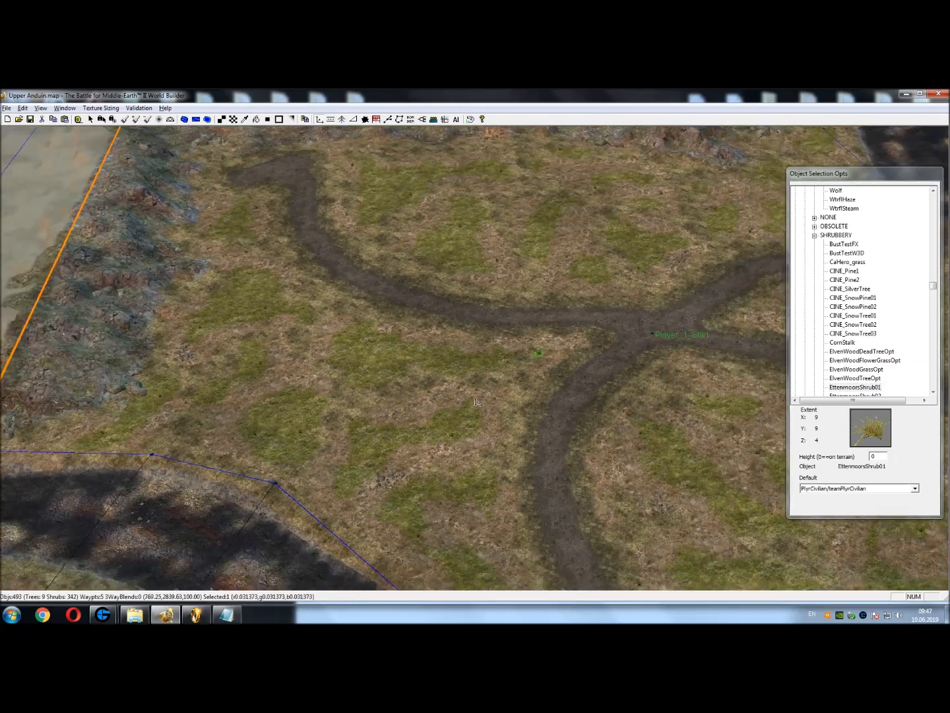
Select the fern sample beside the shrub outside the map border and return to the Player_1_Start area
{"action": "scroll", "coordinate": [490, 389], "scroll_direction": "down", "scroll_amount": 3}
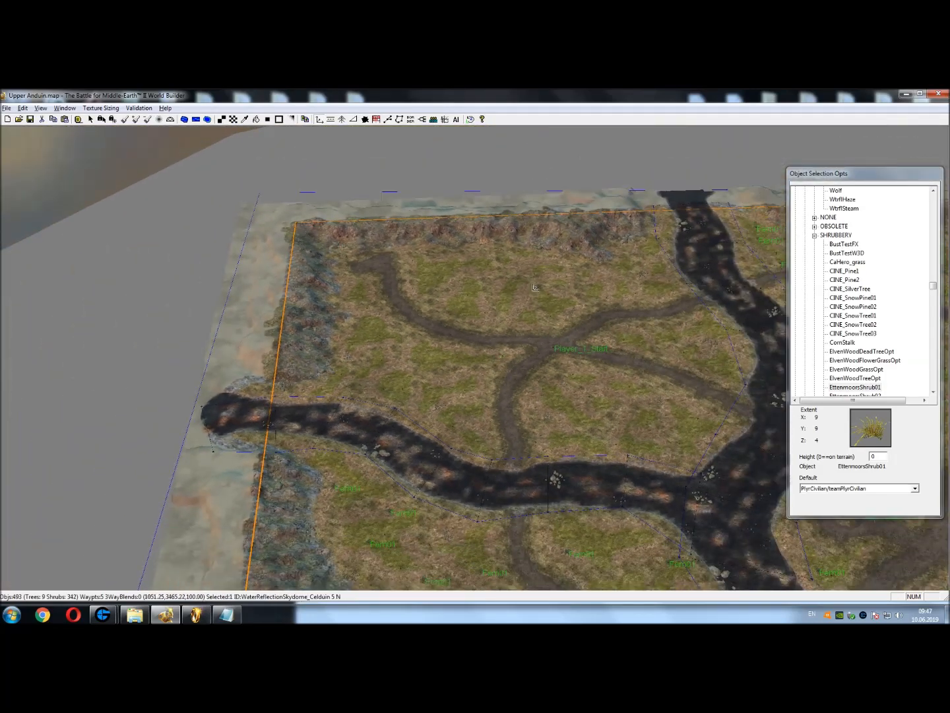
{"action": "scroll", "coordinate": [507, 389], "scroll_direction": "up", "scroll_amount": 3}
{"action": "right_click_drag", "start_coordinate": [507, 389], "coordinate": [290, 330]}
{"action": "right_click_drag", "start_coordinate": [680, 396], "coordinate": [35, 143]}
{"action": "scroll", "coordinate": [34, 142], "scroll_direction": "up", "scroll_amount": 3}
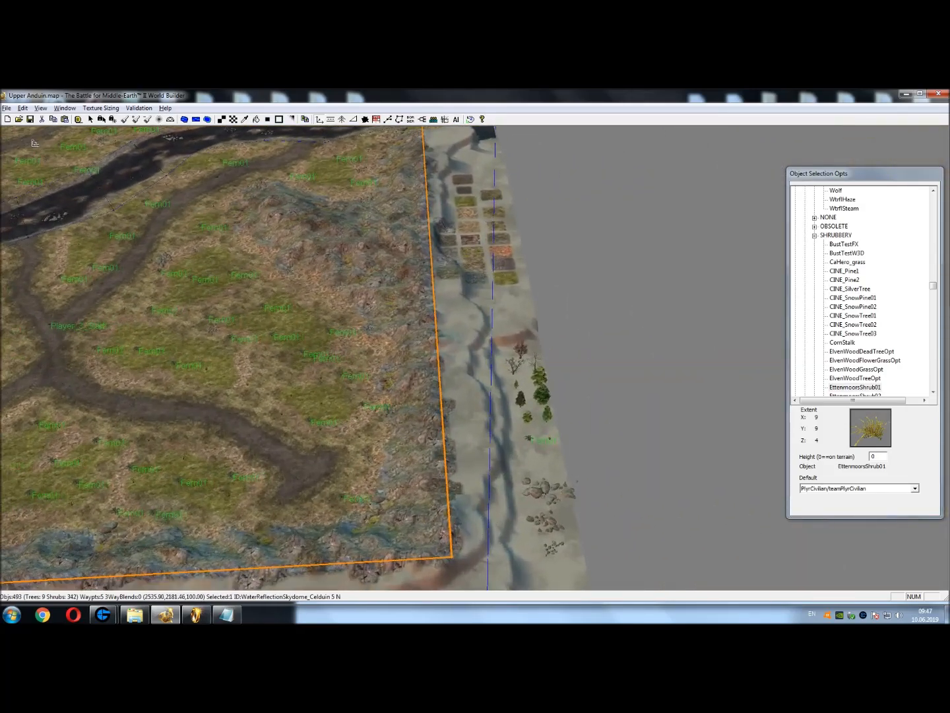
{"action": "left_click", "coordinate": [91, 121]}
{"action": "left_click", "coordinate": [531, 440]}
{"action": "right_click_drag", "start_coordinate": [530, 440], "coordinate": [713, 505]}
{"action": "right_click_drag", "start_coordinate": [198, 528], "coordinate": [729, 619]}
{"action": "right_click_drag", "start_coordinate": [379, 449], "coordinate": [666, 533]}
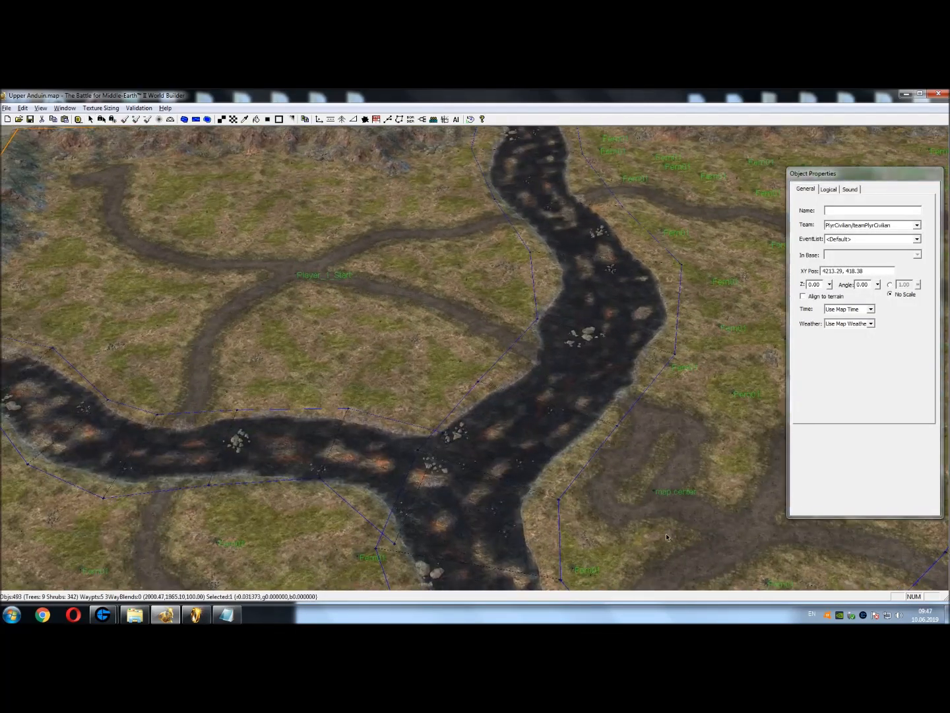
Scatter Fern01 ferns over the grass between Player_1_Start and the side river and up beside the dirt road's dead end
{"action": "left_click", "coordinate": [319, 120]}
{"action": "right_click_drag", "start_coordinate": [374, 389], "coordinate": [621, 466]}
{"action": "right_click_drag", "start_coordinate": [314, 464], "coordinate": [413, 479]}
{"action": "scroll", "coordinate": [414, 479], "scroll_direction": "up", "scroll_amount": 3}
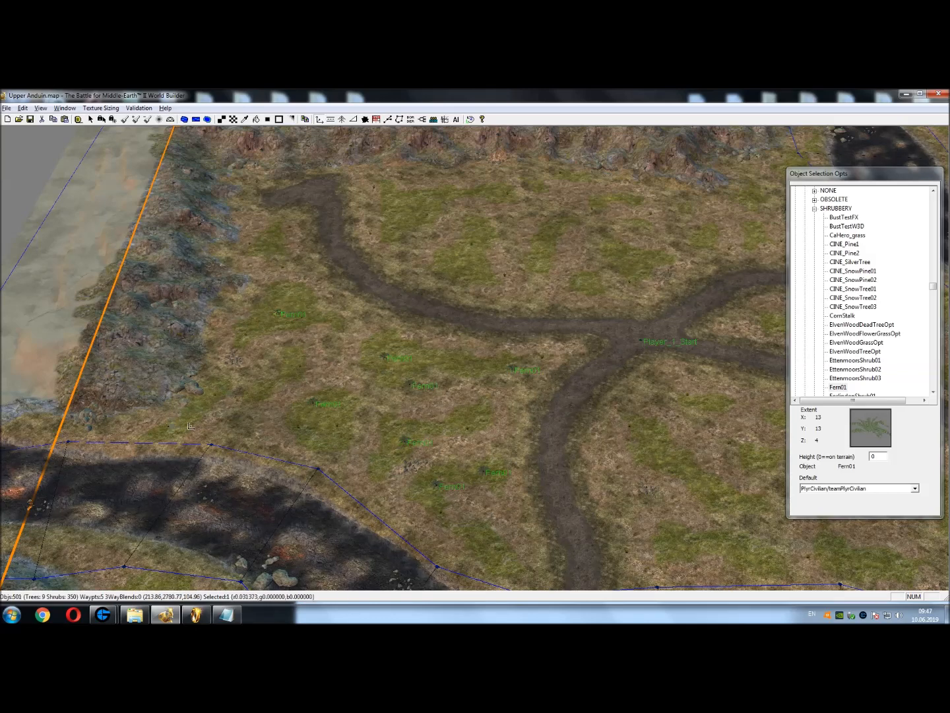
{"action": "left_click", "coordinate": [276, 409]}
{"action": "scroll", "coordinate": [280, 411], "scroll_direction": "down", "scroll_amount": 3}
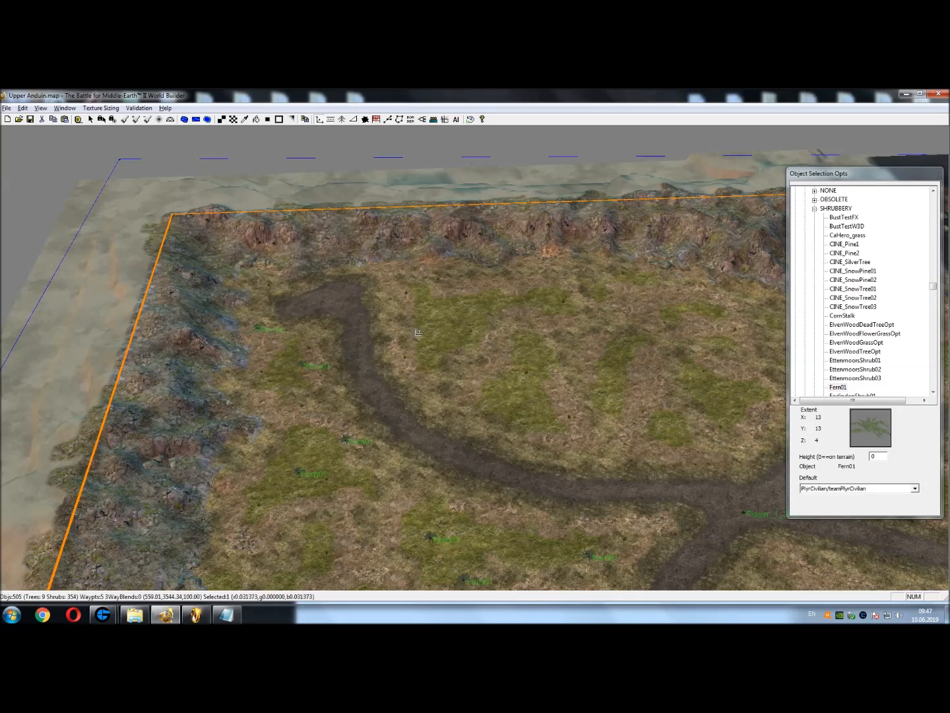
Spread Fern01 ferns over the grass between the cliff wall and the road behind Player_1_Start, up to the main river
{"action": "left_click", "coordinate": [618, 367]}
{"action": "right_click_drag", "start_coordinate": [618, 367], "coordinate": [371, 443]}
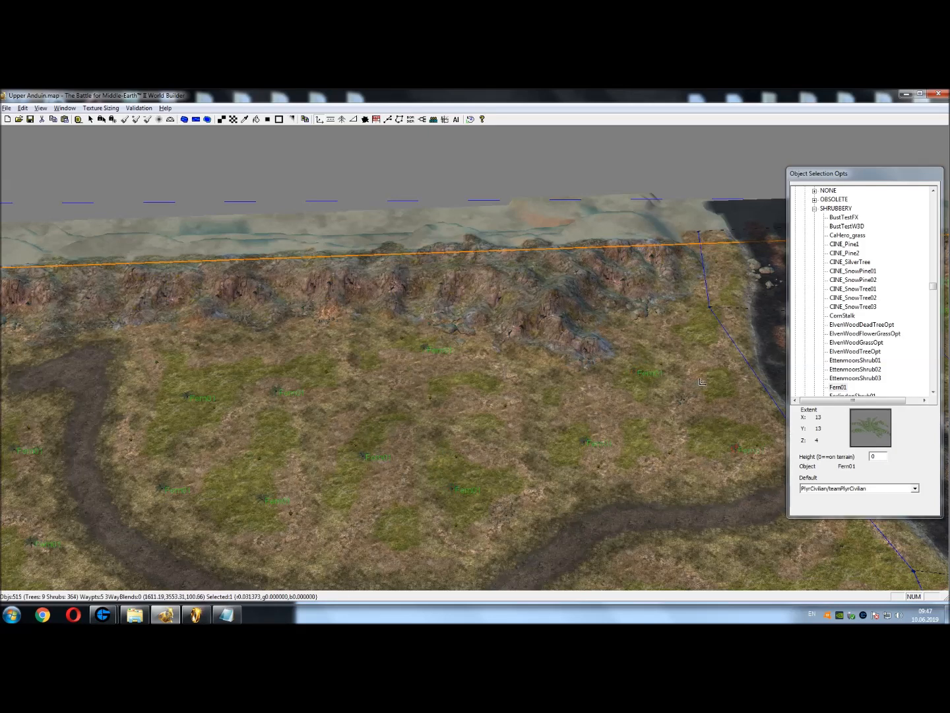
{"action": "right_click_drag", "start_coordinate": [556, 511], "coordinate": [443, 410]}
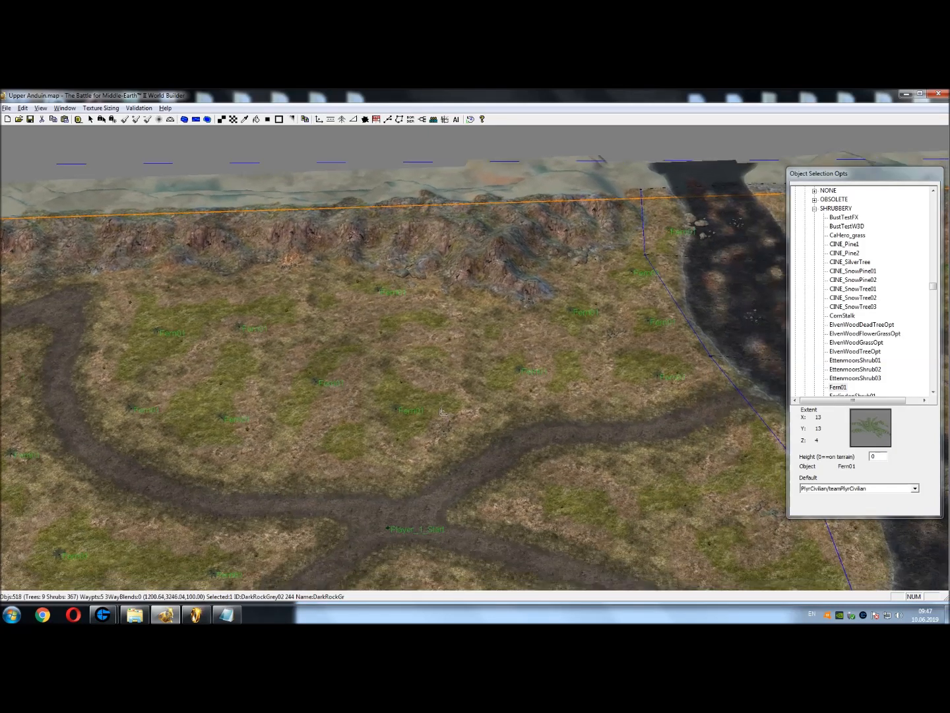
Fill the grass between Player_1_Start, the main river and the side river with Fern01 ferns on both sides of the road
{"action": "right_click_drag", "start_coordinate": [489, 516], "coordinate": [372, 282]}
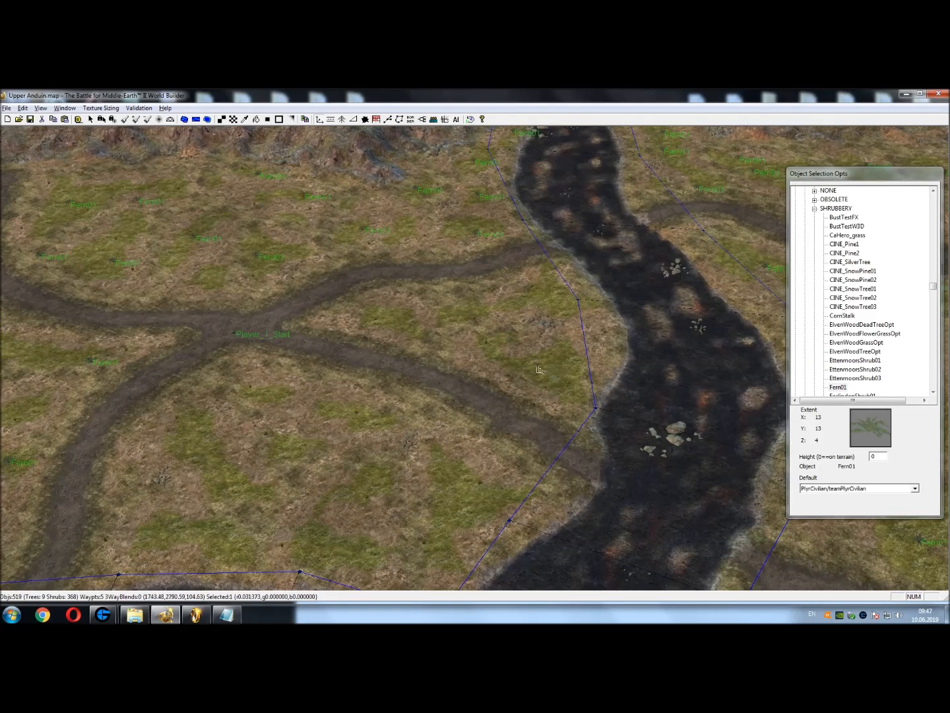
{"action": "left_click", "coordinate": [473, 492]}
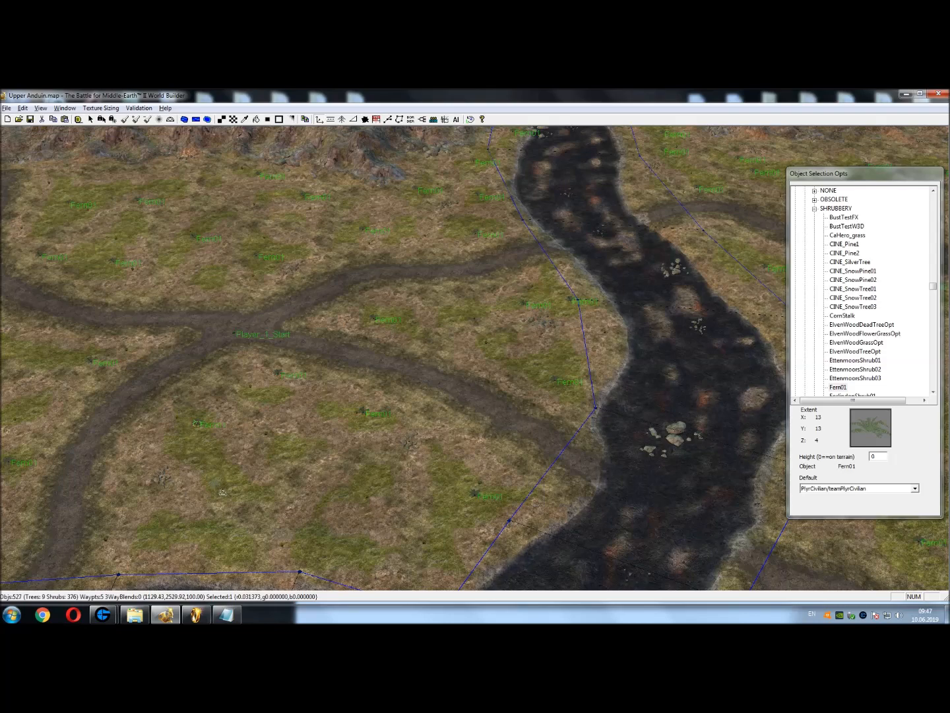
{"action": "right_click_drag", "start_coordinate": [387, 551], "coordinate": [539, 363]}
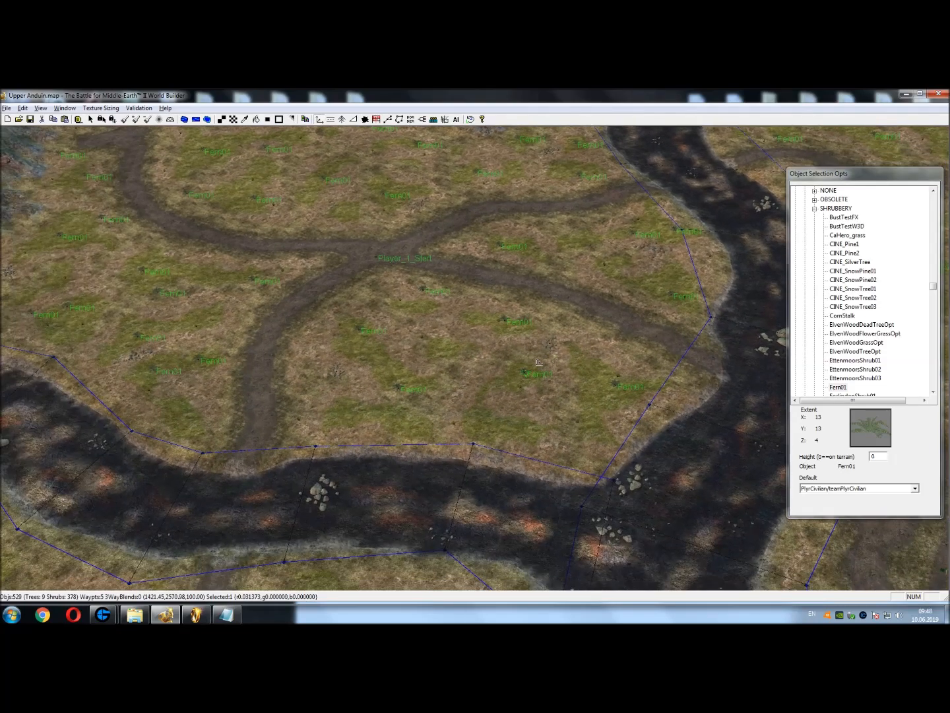
Go over the river banks in the rest of the map and add a few more Fern01 ferns in the gaps
{"action": "right_click_drag", "start_coordinate": [351, 424], "coordinate": [690, 485]}
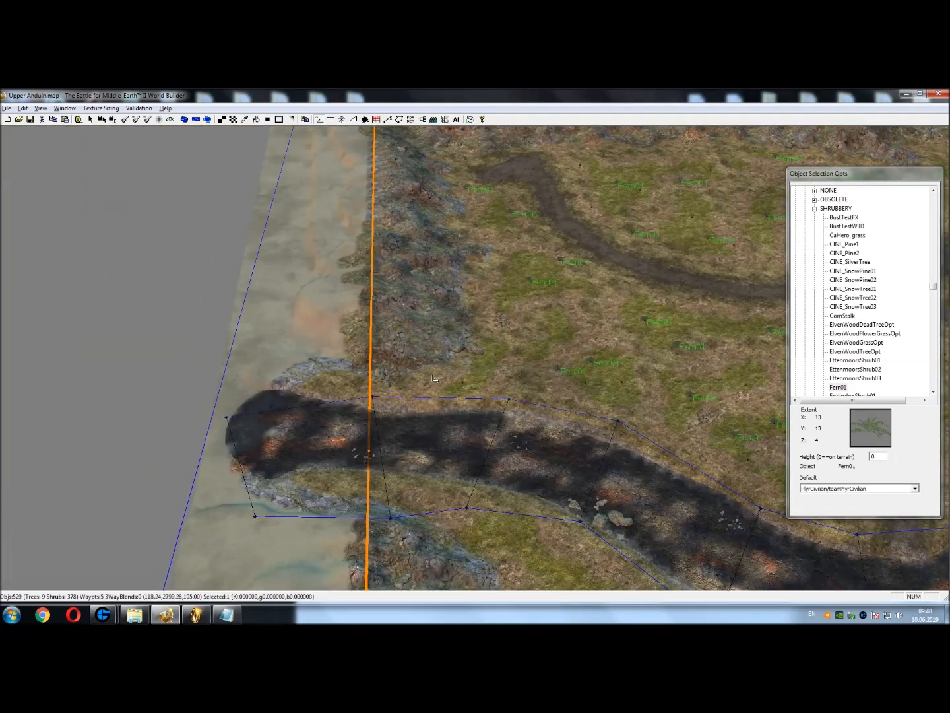
{"action": "right_click_drag", "start_coordinate": [398, 505], "coordinate": [274, 302]}
{"action": "right_click_drag", "start_coordinate": [627, 394], "coordinate": [411, 316]}
{"action": "right_click_drag", "start_coordinate": [585, 315], "coordinate": [444, 448]}
{"action": "right_click_drag", "start_coordinate": [580, 363], "coordinate": [199, 346]}
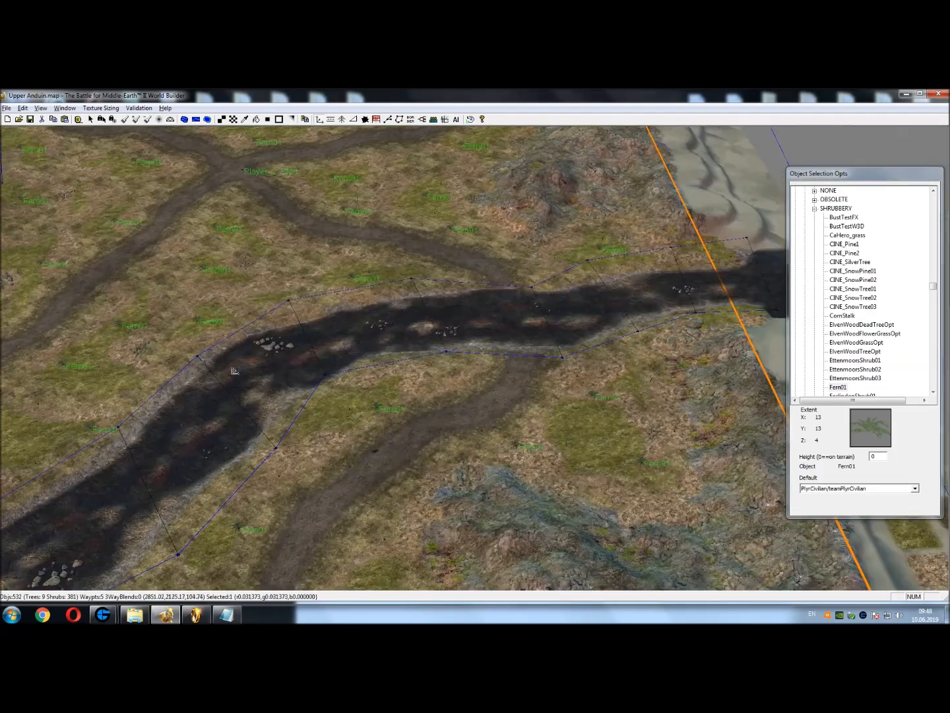
{"action": "right_click_drag", "start_coordinate": [713, 356], "coordinate": [576, 470]}
{"action": "left_click", "coordinate": [590, 331]}
{"action": "right_click_drag", "start_coordinate": [384, 507], "coordinate": [432, 393]}
{"action": "right_click_drag", "start_coordinate": [320, 419], "coordinate": [520, 280]}
{"action": "right_click_drag", "start_coordinate": [360, 378], "coordinate": [832, 289]}
{"action": "right_click_drag", "start_coordinate": [410, 304], "coordinate": [395, 199]}
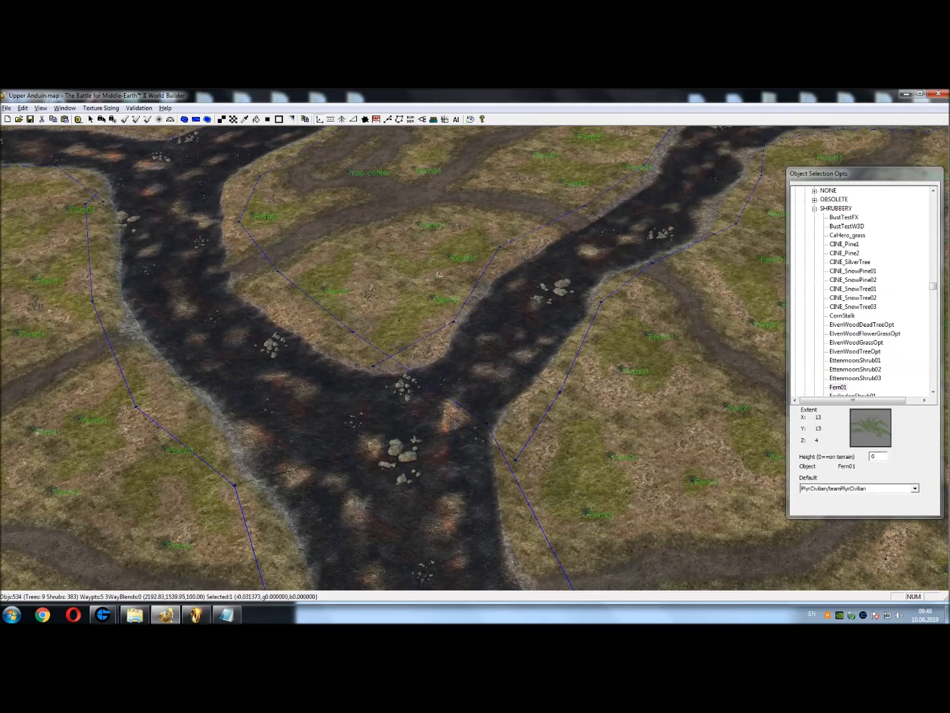
Try placing a copy of the small rock cluster on the grass between Player_1_Start and the main river, and delete the copy
{"action": "right_click_drag", "start_coordinate": [503, 371], "coordinate": [786, 373]}
{"action": "right_click_drag", "start_coordinate": [562, 495], "coordinate": [706, 596]}
{"action": "right_click_drag", "start_coordinate": [244, 198], "coordinate": [381, 493]}
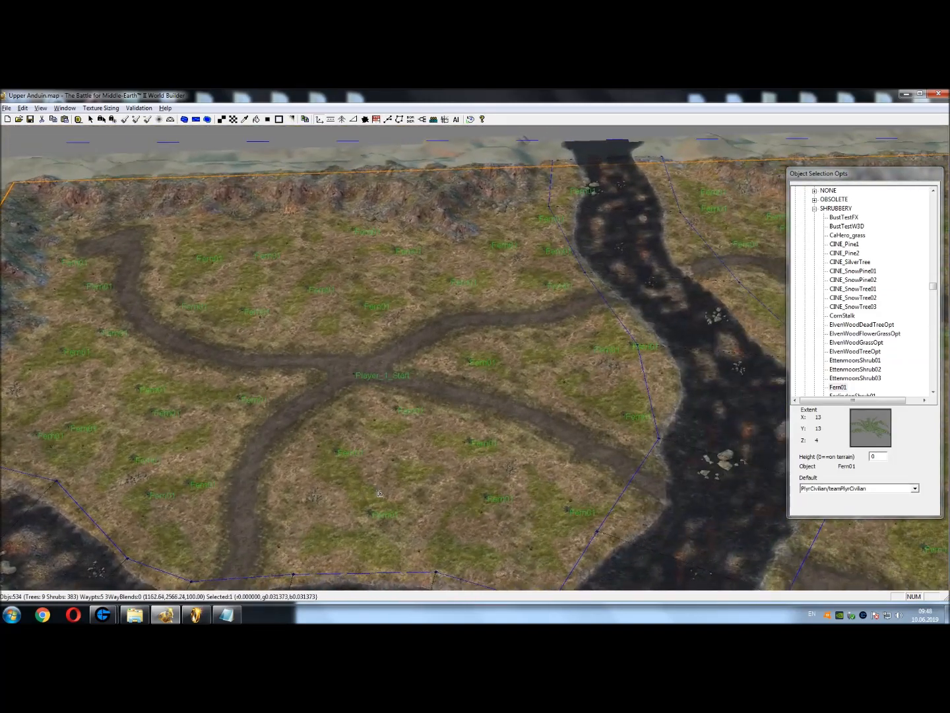
{"action": "scroll", "coordinate": [418, 470], "scroll_direction": "up", "scroll_amount": 5}
{"action": "right_click_drag", "start_coordinate": [623, 505], "coordinate": [429, 308]}
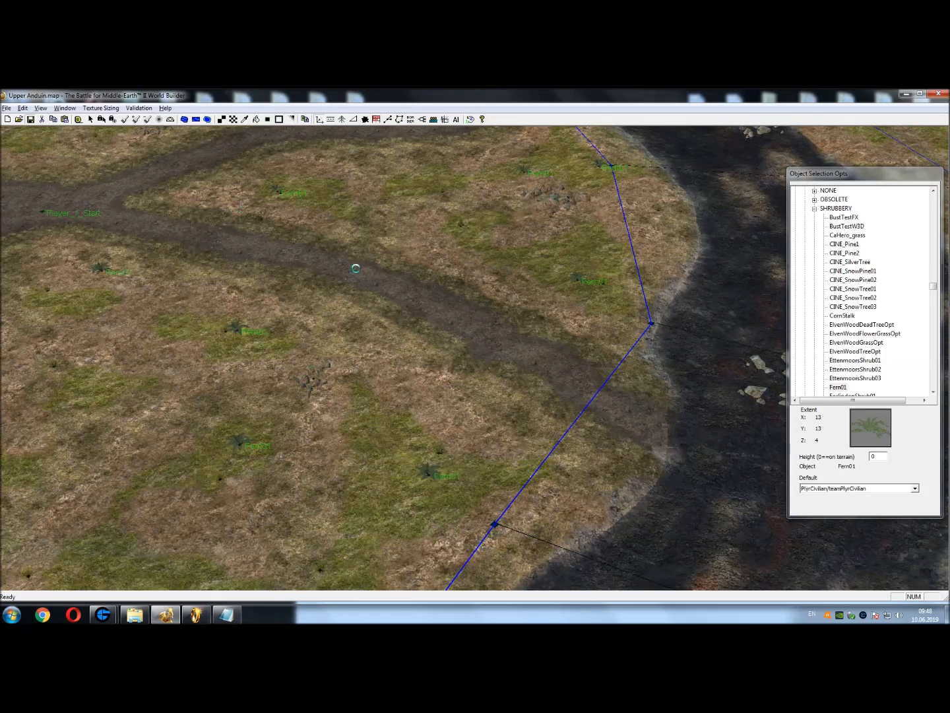
{"action": "left_click", "coordinate": [91, 120]}
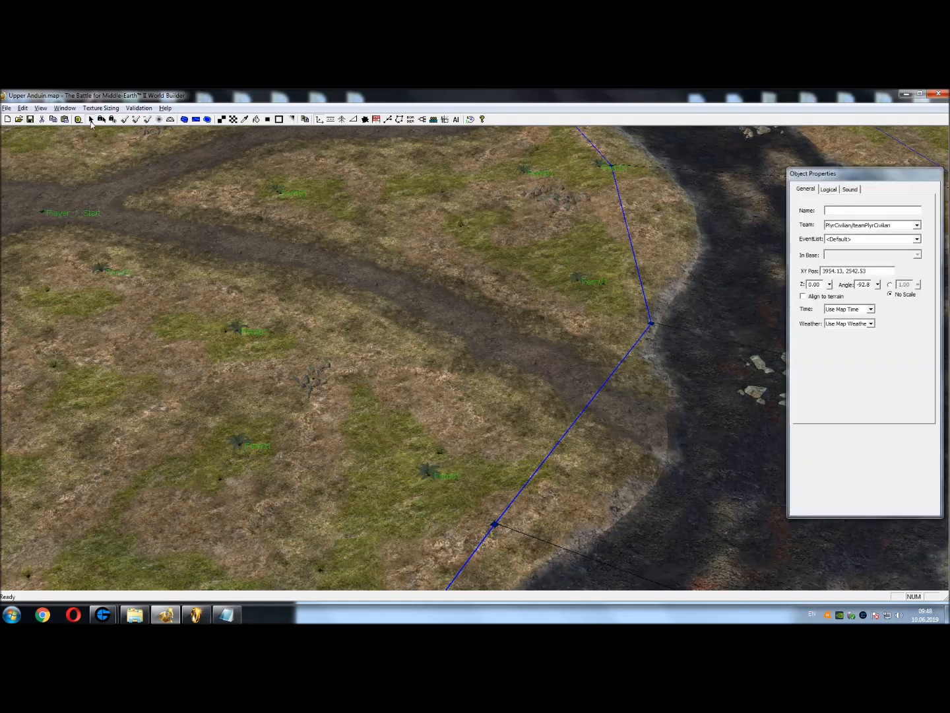
{"action": "scroll", "coordinate": [258, 292], "scroll_direction": "down", "scroll_amount": 2}
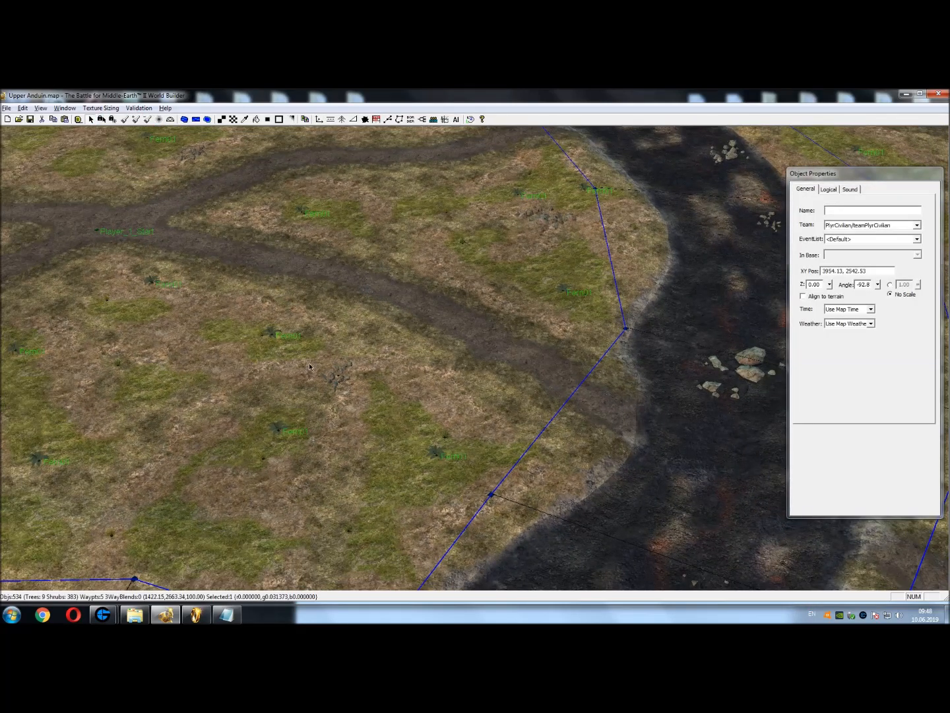
{"action": "scroll", "coordinate": [443, 350], "scroll_direction": "up", "scroll_amount": 3}
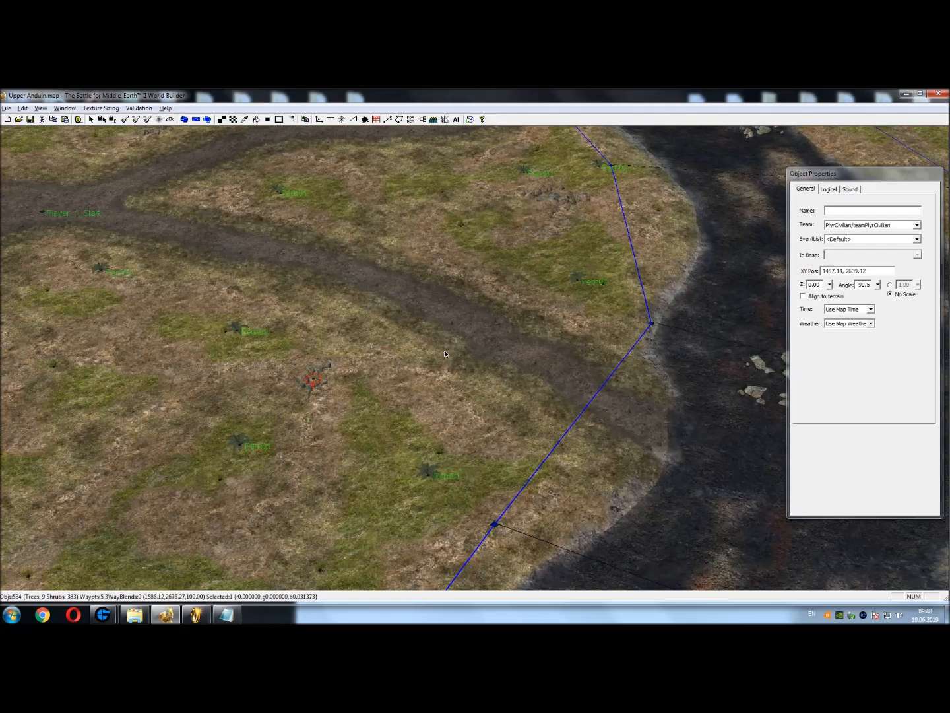
{"action": "right_click_drag", "start_coordinate": [357, 355], "coordinate": [383, 326]}
{"action": "left_click", "coordinate": [462, 458]}
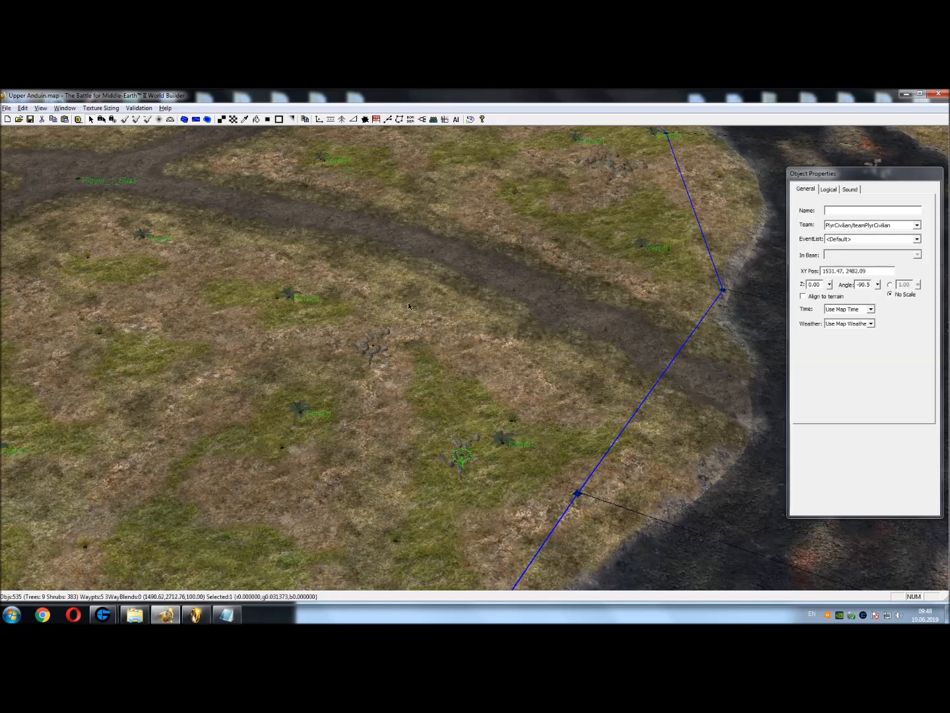
{"action": "key", "text": "Delete"}
Examine the fern and rock distribution around Player_1_Start and across the main river
{"action": "right_click_drag", "start_coordinate": [418, 381], "coordinate": [485, 428]}
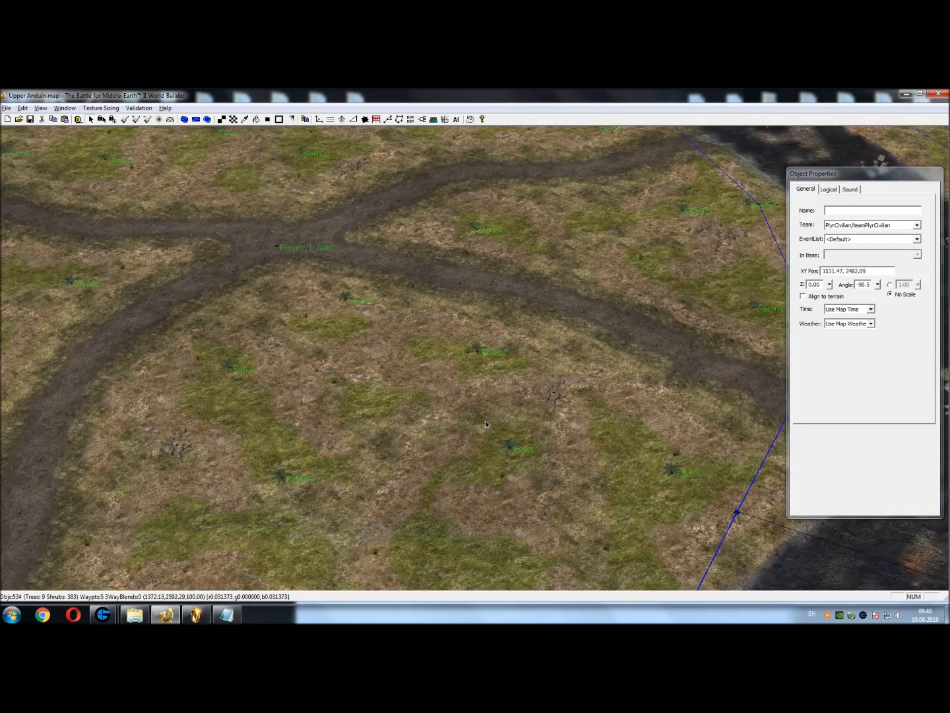
{"action": "right_click_drag", "start_coordinate": [355, 364], "coordinate": [353, 223]}
{"action": "scroll", "coordinate": [353, 223], "scroll_direction": "down", "scroll_amount": 3}
{"action": "right_click_drag", "start_coordinate": [380, 290], "coordinate": [286, 434]}
{"action": "scroll", "coordinate": [285, 434], "scroll_direction": "up", "scroll_amount": 2}
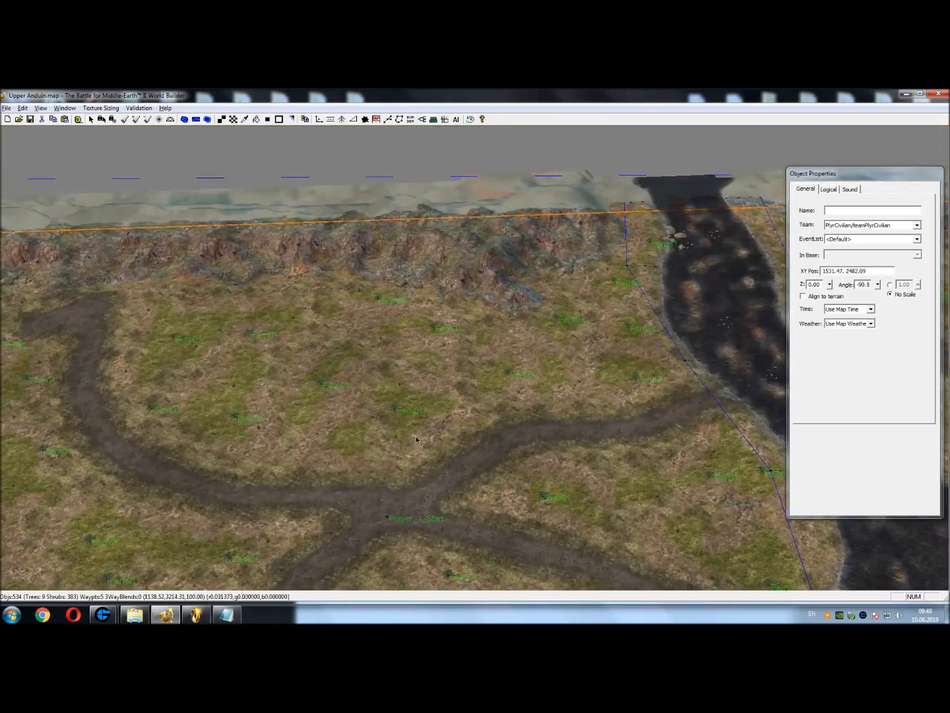
{"action": "right_click_drag", "start_coordinate": [636, 455], "coordinate": [297, 350]}
{"action": "right_click_drag", "start_coordinate": [643, 482], "coordinate": [590, 382]}
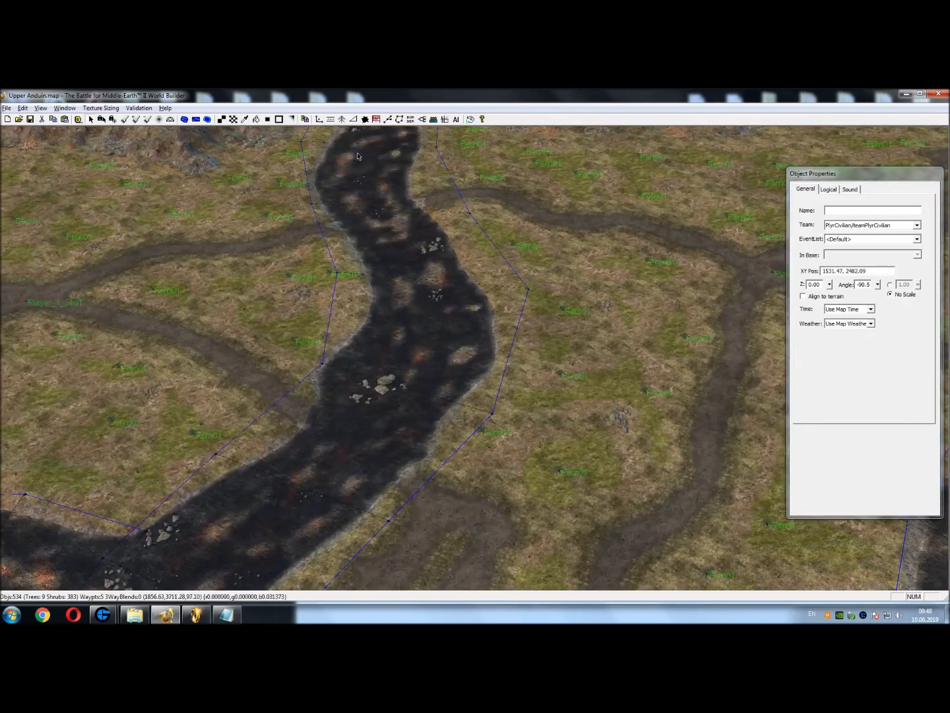
Choose the WargLair from the Neutral structures as the object to place
{"action": "left_click", "coordinate": [320, 121]}
{"action": "right_click_drag", "start_coordinate": [403, 152], "coordinate": [891, 271]}
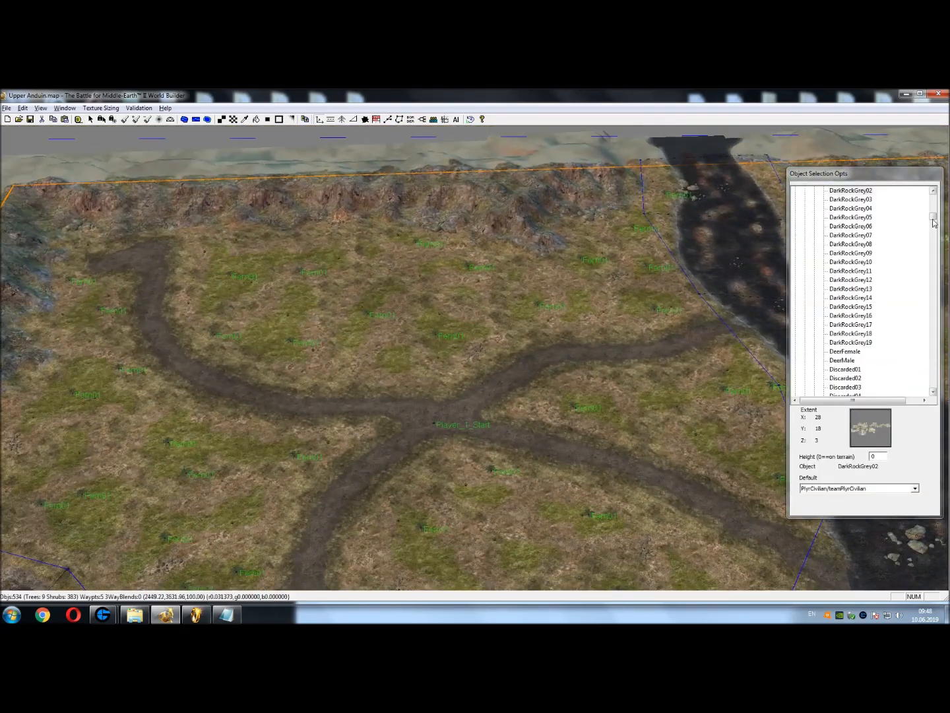
{"action": "left_click_drag", "start_coordinate": [934, 218], "coordinate": [934, 193]}
{"action": "left_click", "coordinate": [818, 244]}
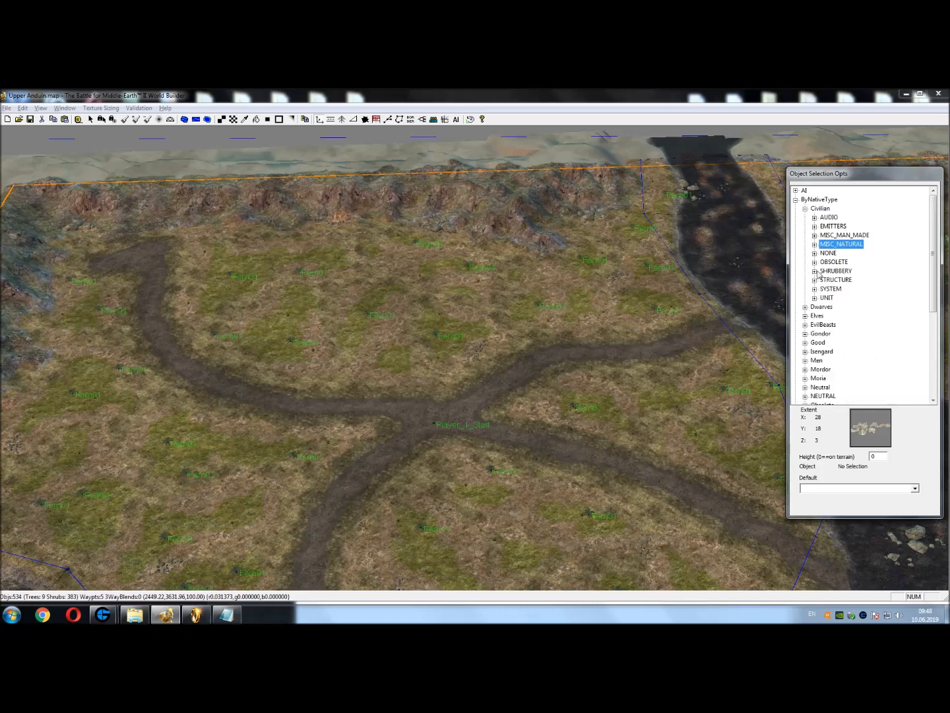
{"action": "scroll", "coordinate": [818, 319], "scroll_direction": "down", "scroll_amount": 2}
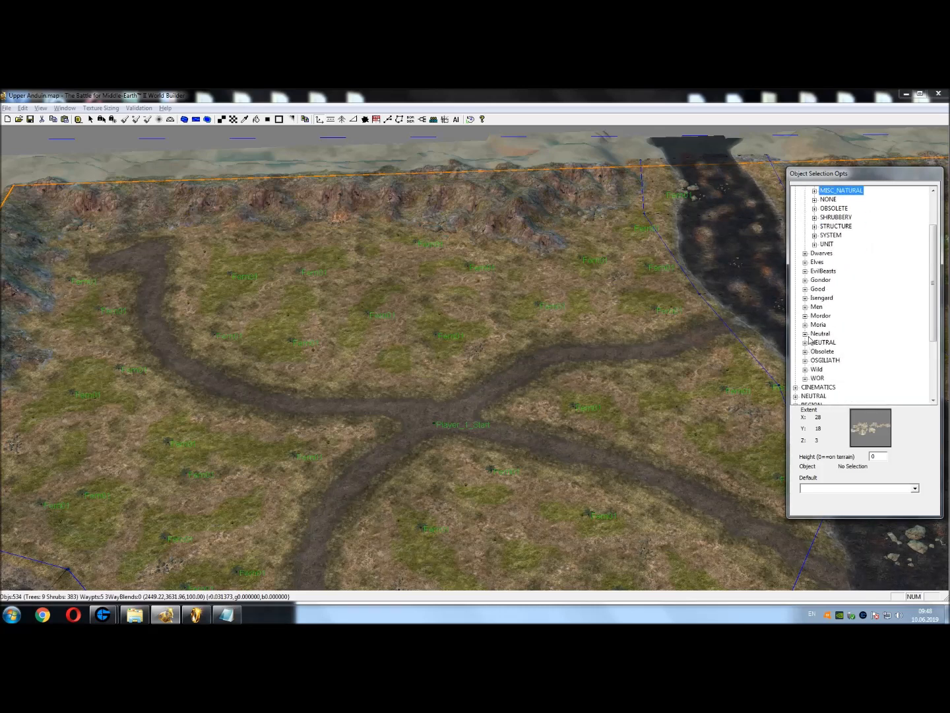
{"action": "left_click", "coordinate": [805, 335]}
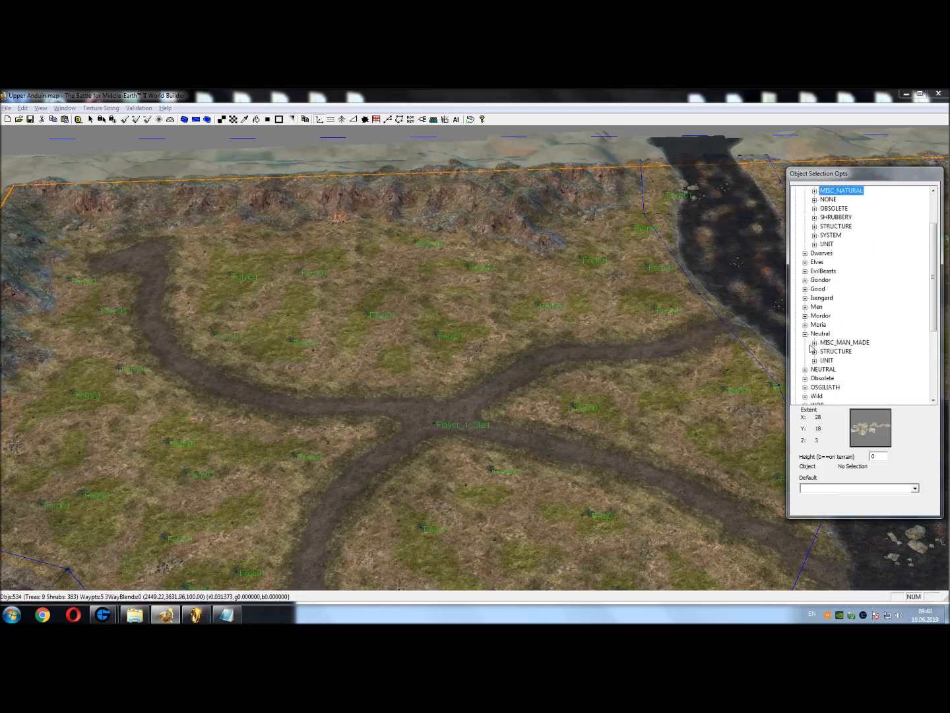
{"action": "left_click", "coordinate": [814, 353]}
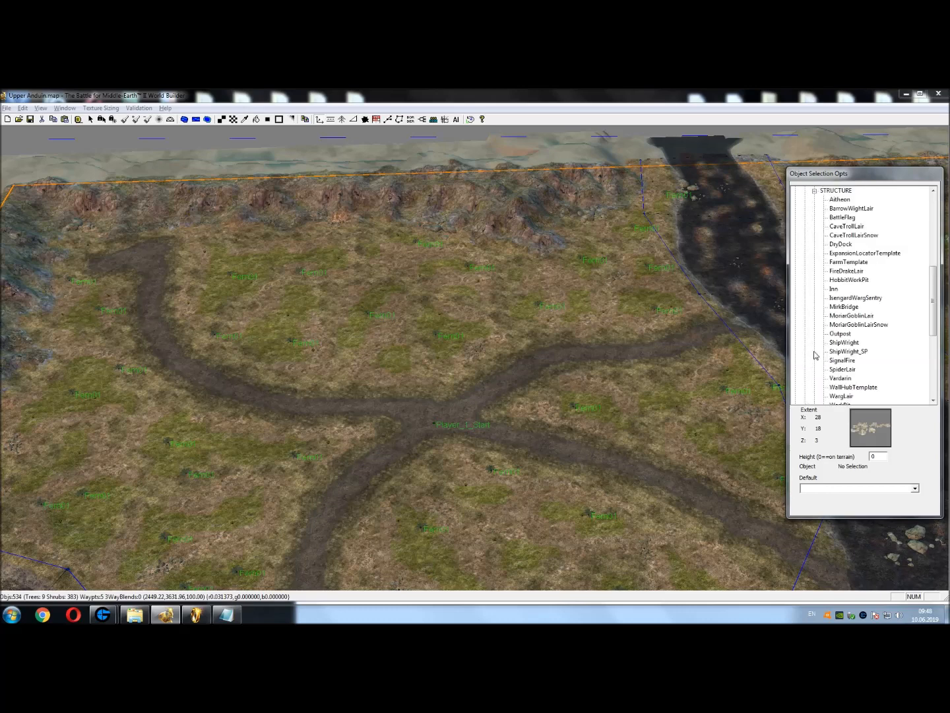
{"action": "left_click", "coordinate": [840, 396]}
Assign the lair to PlyrCreeps/teamPlyrCreeps and place a WargLair at the dead end of the dirt road near Player_1_Start
{"action": "right_click_drag", "start_coordinate": [222, 269], "coordinate": [549, 367]}
{"action": "scroll", "coordinate": [550, 372], "scroll_direction": "up", "scroll_amount": 2}
{"action": "left_click", "coordinate": [914, 490]}
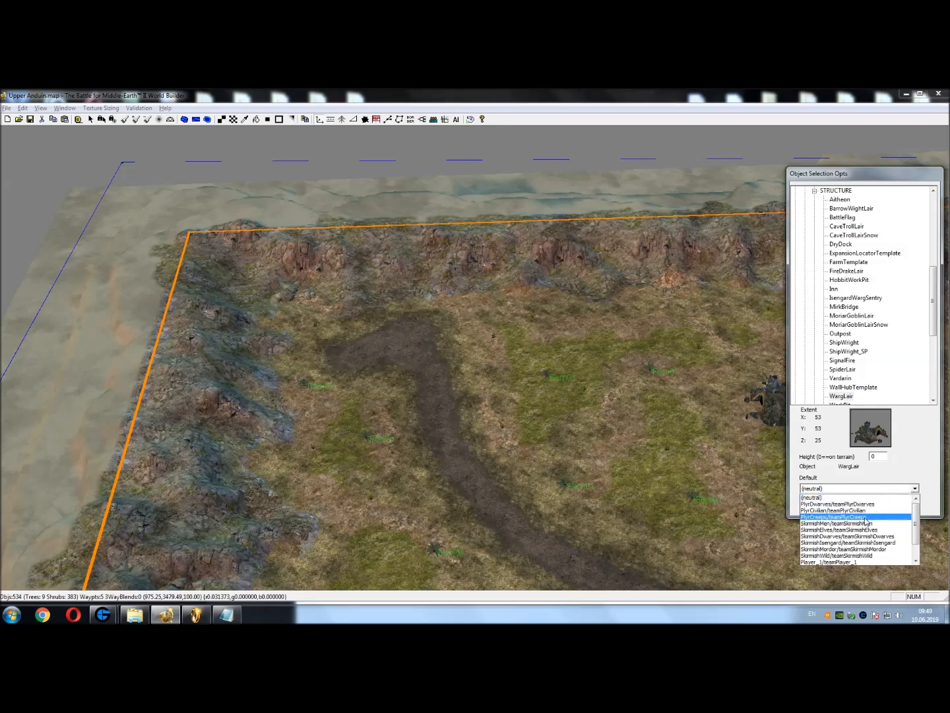
{"action": "left_click", "coordinate": [865, 518]}
{"action": "scroll", "coordinate": [528, 389], "scroll_direction": "down", "scroll_amount": 2}
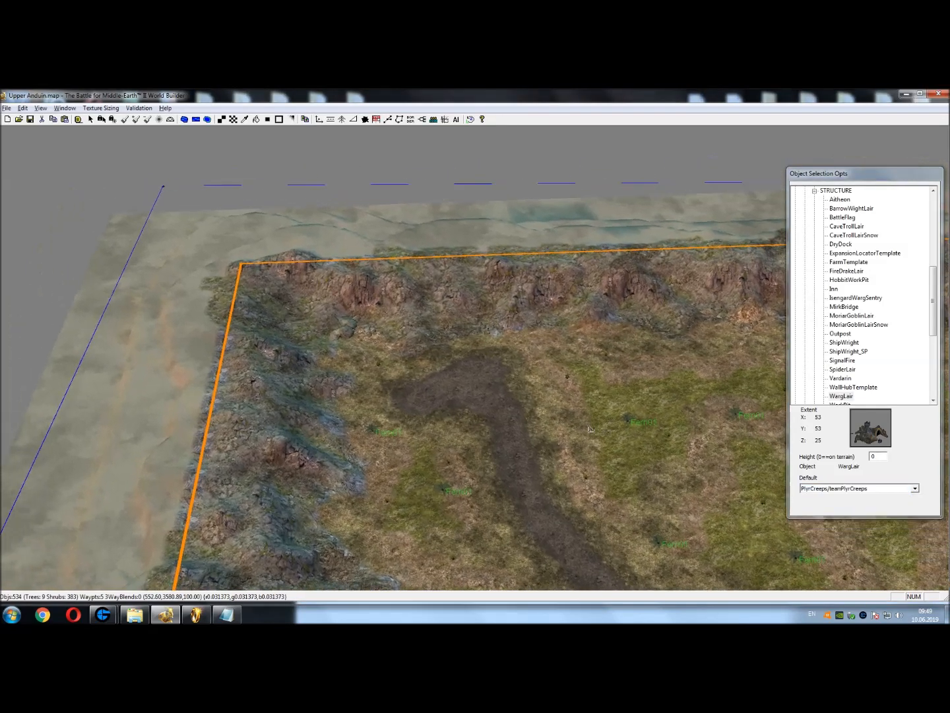
{"action": "left_click_drag", "start_coordinate": [488, 416], "coordinate": [532, 410]}
Place a WargLair at the road's dead end in the map corner across the main river from Player_1_Start
{"action": "scroll", "coordinate": [595, 389], "scroll_direction": "down", "scroll_amount": 3}
{"action": "right_click_drag", "start_coordinate": [674, 432], "coordinate": [142, 360]}
{"action": "scroll", "coordinate": [519, 414], "scroll_direction": "up", "scroll_amount": 3}
{"action": "left_click_drag", "start_coordinate": [585, 421], "coordinate": [524, 445]}
{"action": "right_click_drag", "start_coordinate": [398, 432], "coordinate": [455, 351]}
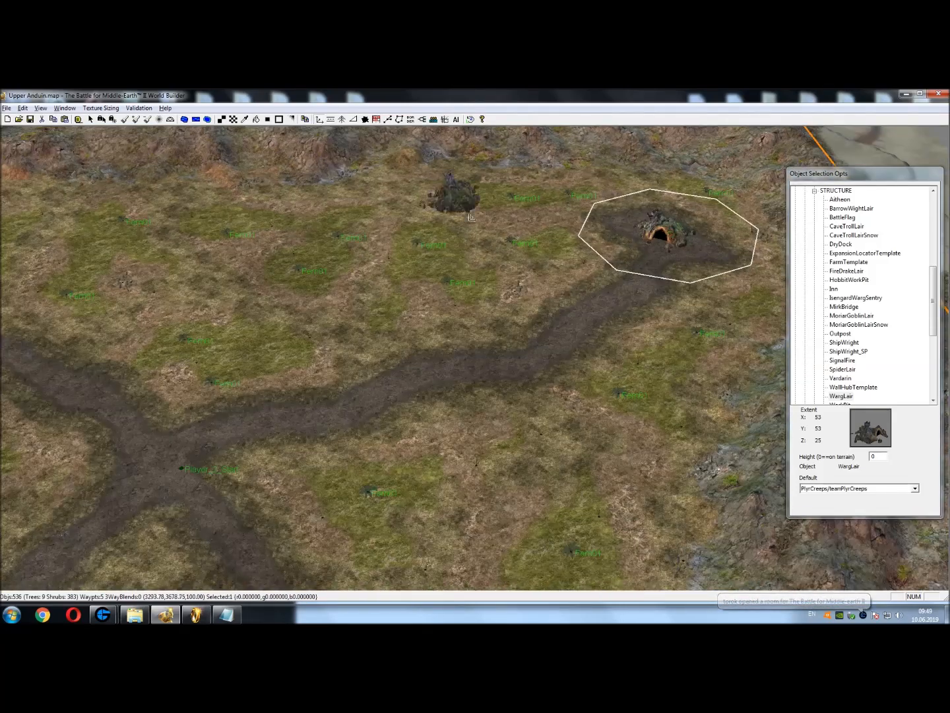
Place a WargLair at the road's dead end in the map corner diagonally opposite Player_1_Start
{"action": "scroll", "coordinate": [455, 351], "scroll_direction": "down", "scroll_amount": 4}
{"action": "right_click_drag", "start_coordinate": [374, 422], "coordinate": [430, 366]}
{"action": "right_click_drag", "start_coordinate": [613, 482], "coordinate": [508, 330]}
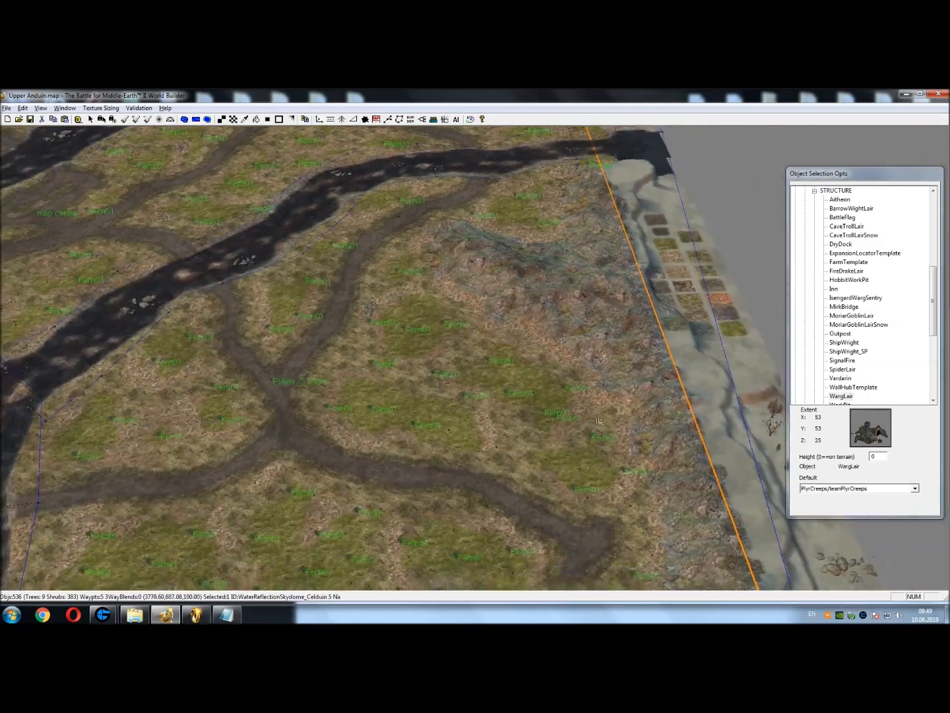
{"action": "right_click_drag", "start_coordinate": [657, 498], "coordinate": [626, 386]}
{"action": "scroll", "coordinate": [626, 436], "scroll_direction": "up", "scroll_amount": 4}
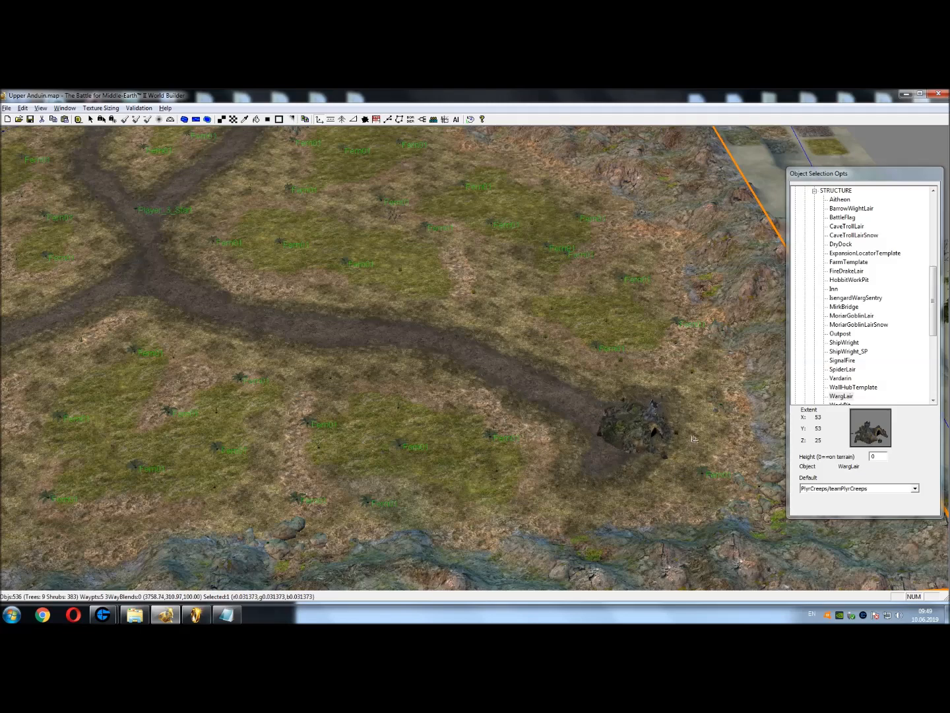
{"action": "left_click_drag", "start_coordinate": [680, 408], "coordinate": [681, 408]}
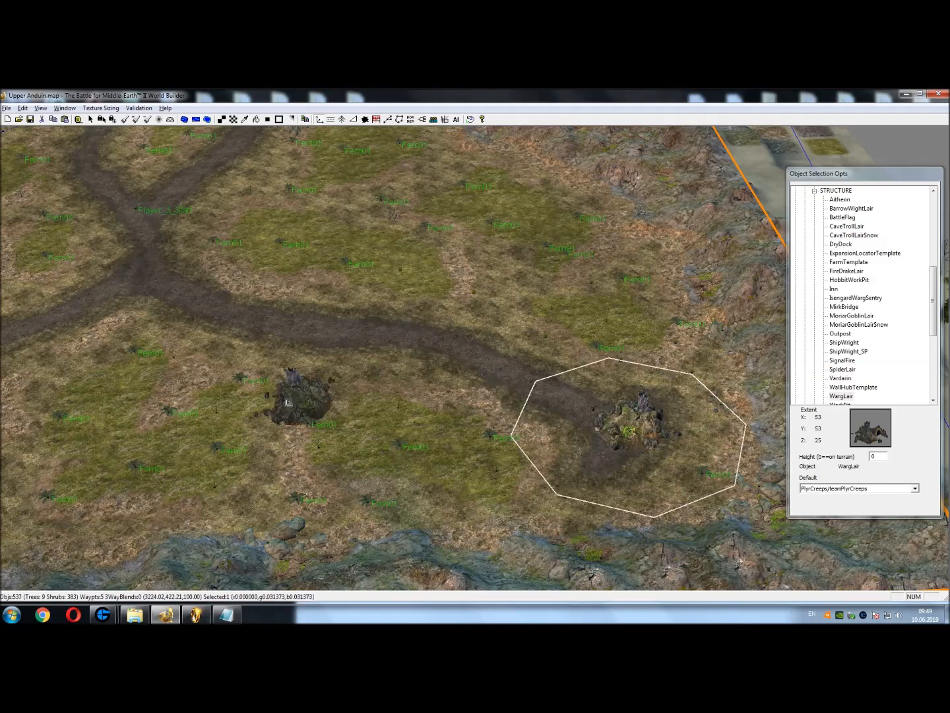
Place a WargLair at the road's dead end near Player_4_Start, replacing the first attempt with one turned toward the road
{"action": "right_click_drag", "start_coordinate": [204, 402], "coordinate": [306, 359]}
{"action": "scroll", "coordinate": [301, 359], "scroll_direction": "down", "scroll_amount": 4}
{"action": "right_click_drag", "start_coordinate": [158, 321], "coordinate": [497, 349]}
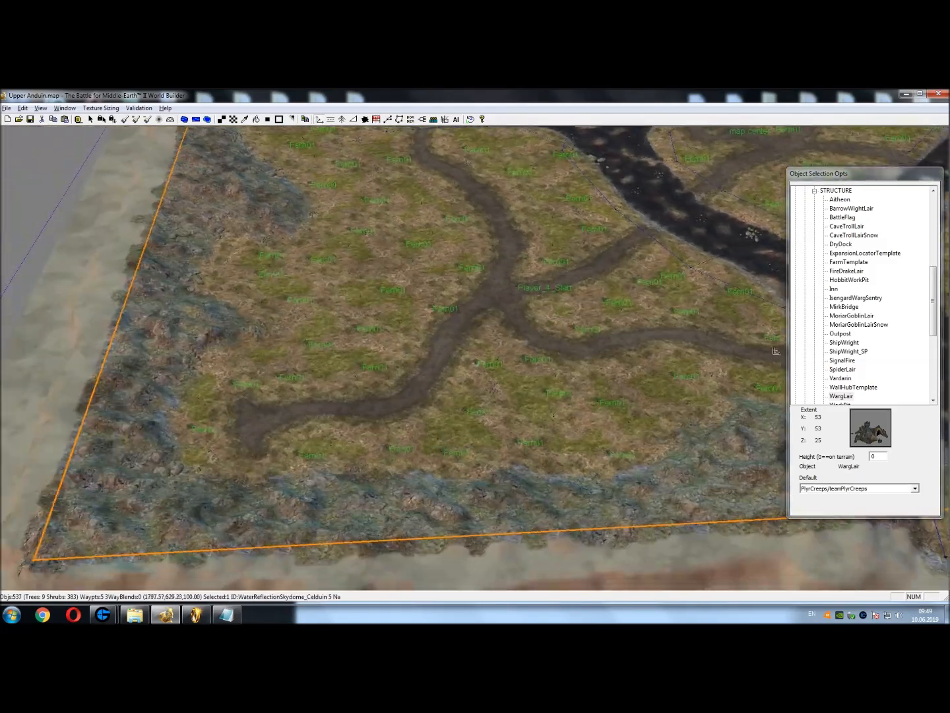
{"action": "right_click_drag", "start_coordinate": [218, 449], "coordinate": [396, 464]}
{"action": "scroll", "coordinate": [361, 472], "scroll_direction": "up", "scroll_amount": 4}
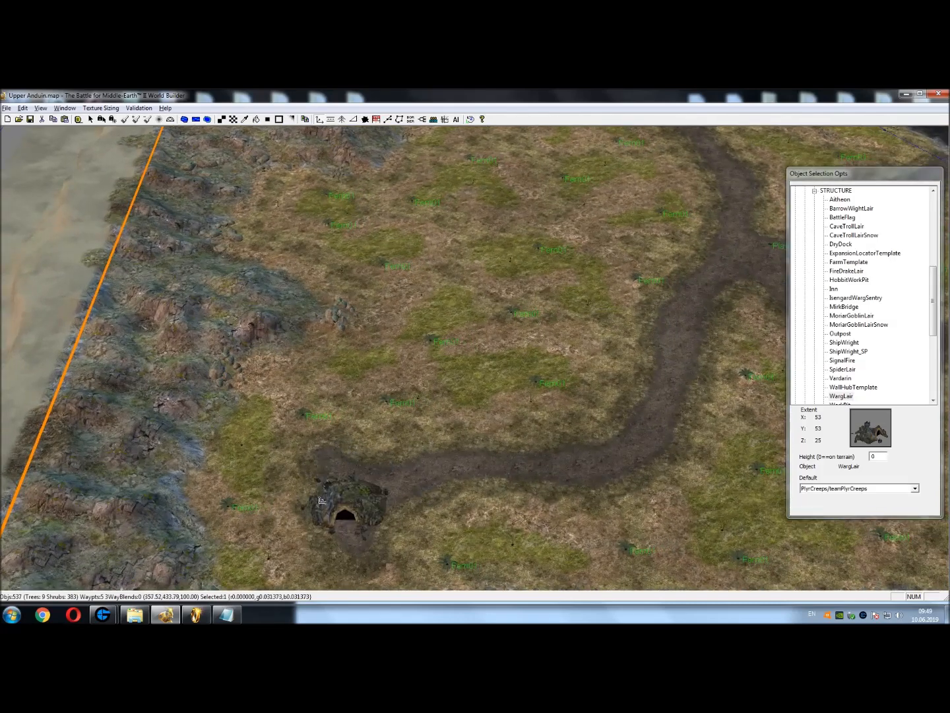
{"action": "left_click", "coordinate": [318, 508]}
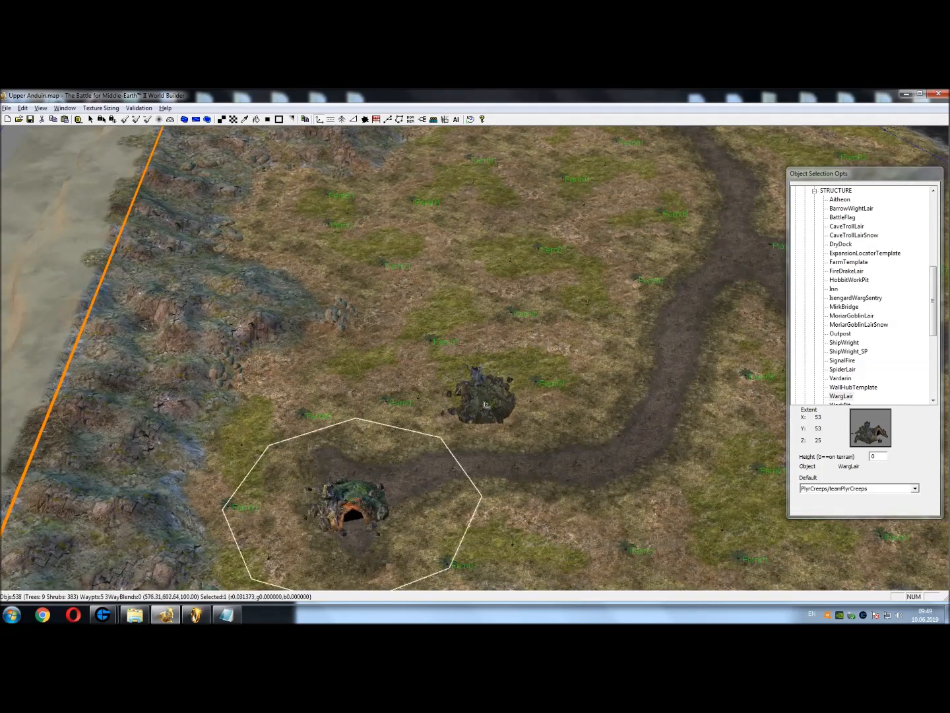
{"action": "key", "text": "Delete"}
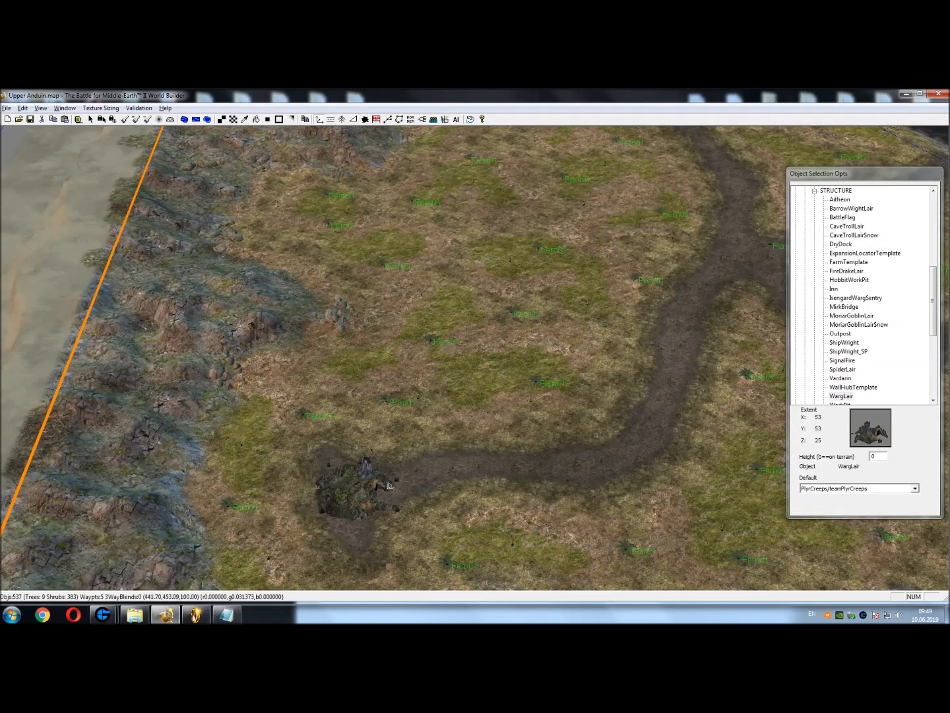
{"action": "left_click_drag", "start_coordinate": [419, 473], "coordinate": [417, 470]}
{"action": "scroll", "coordinate": [270, 287], "scroll_direction": "down", "scroll_amount": 5}
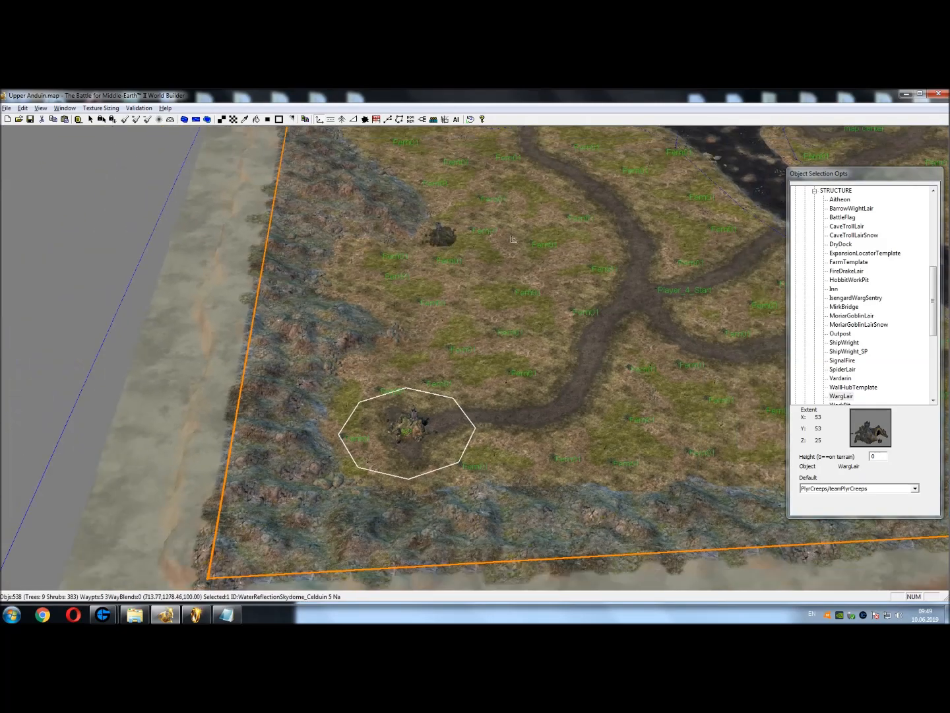
Place an Inn at about 48° on the dirt patch beside the map center waypoint, adding the needed player from the FactionNeutral template
{"action": "right_click_drag", "start_coordinate": [456, 284], "coordinate": [257, 428]}
{"action": "scroll", "coordinate": [423, 307], "scroll_direction": "down", "scroll_amount": 5}
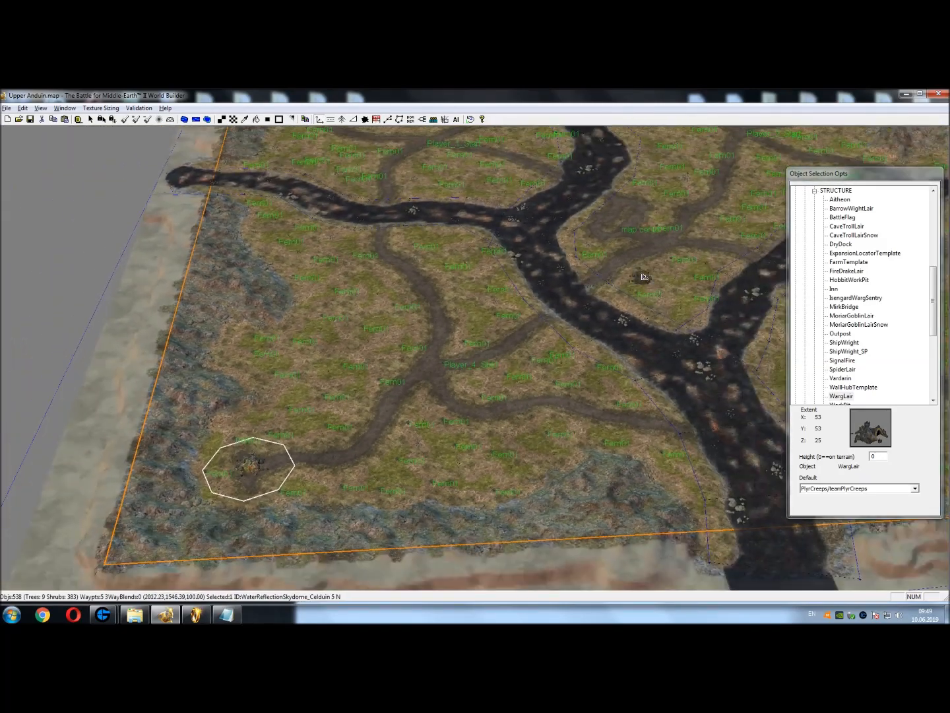
{"action": "right_click_drag", "start_coordinate": [641, 278], "coordinate": [258, 410]}
{"action": "right_click_drag", "start_coordinate": [589, 246], "coordinate": [461, 478]}
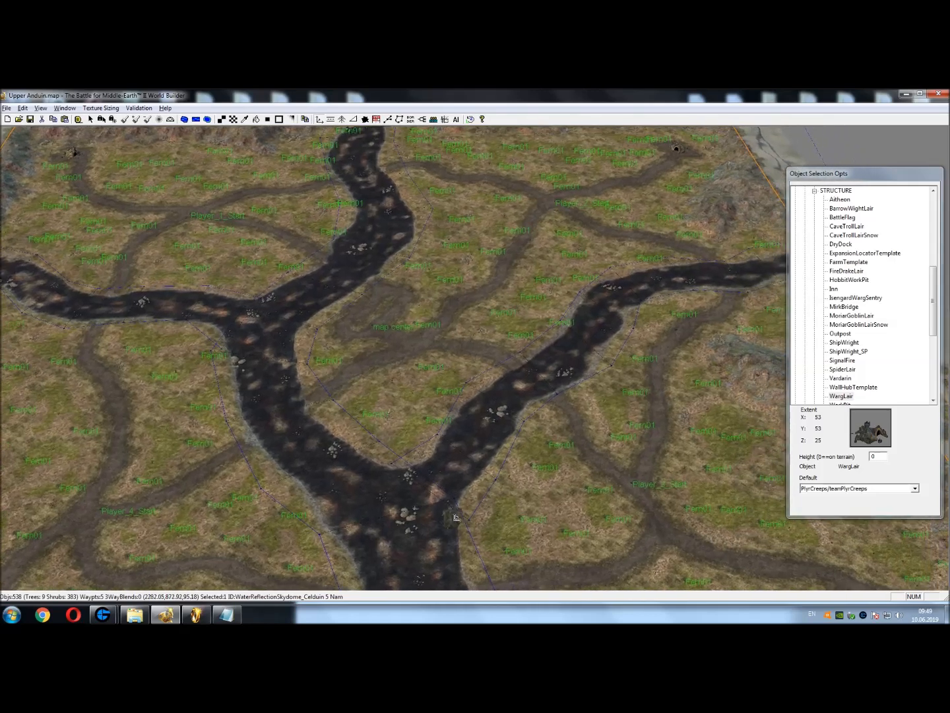
{"action": "right_click_drag", "start_coordinate": [396, 325], "coordinate": [551, 459]}
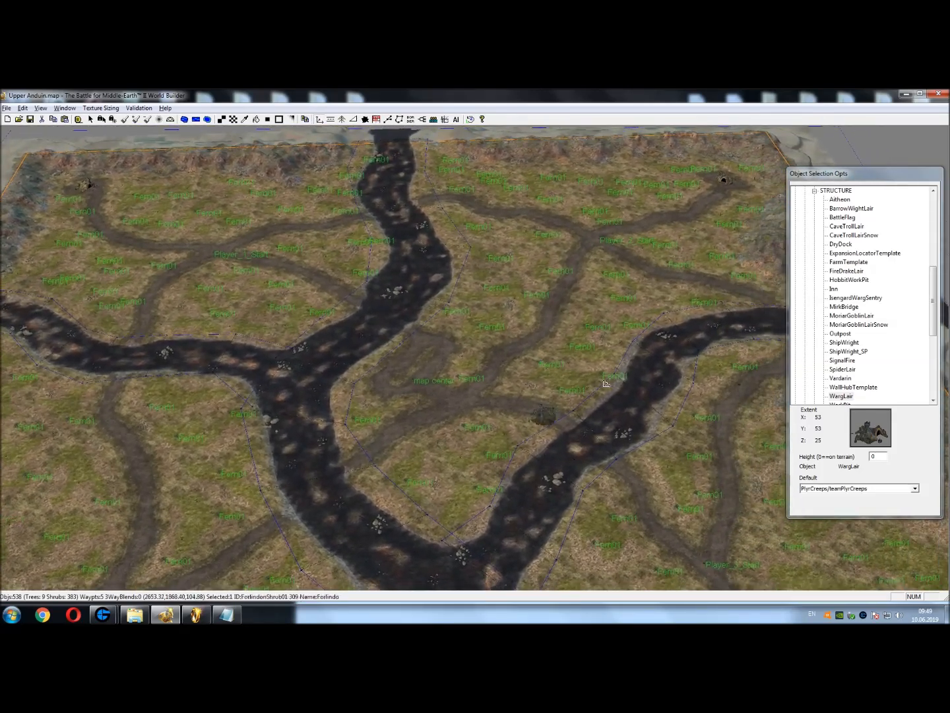
{"action": "left_click", "coordinate": [835, 288]}
{"action": "scroll", "coordinate": [467, 433], "scroll_direction": "up", "scroll_amount": 8}
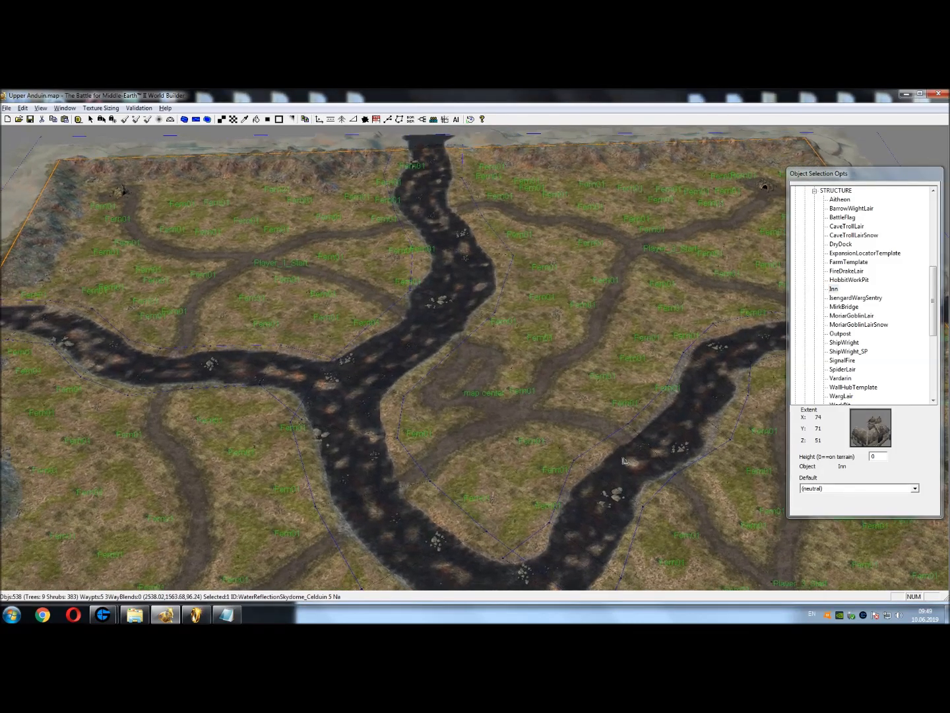
{"action": "scroll", "coordinate": [449, 411], "scroll_direction": "up", "scroll_amount": 2}
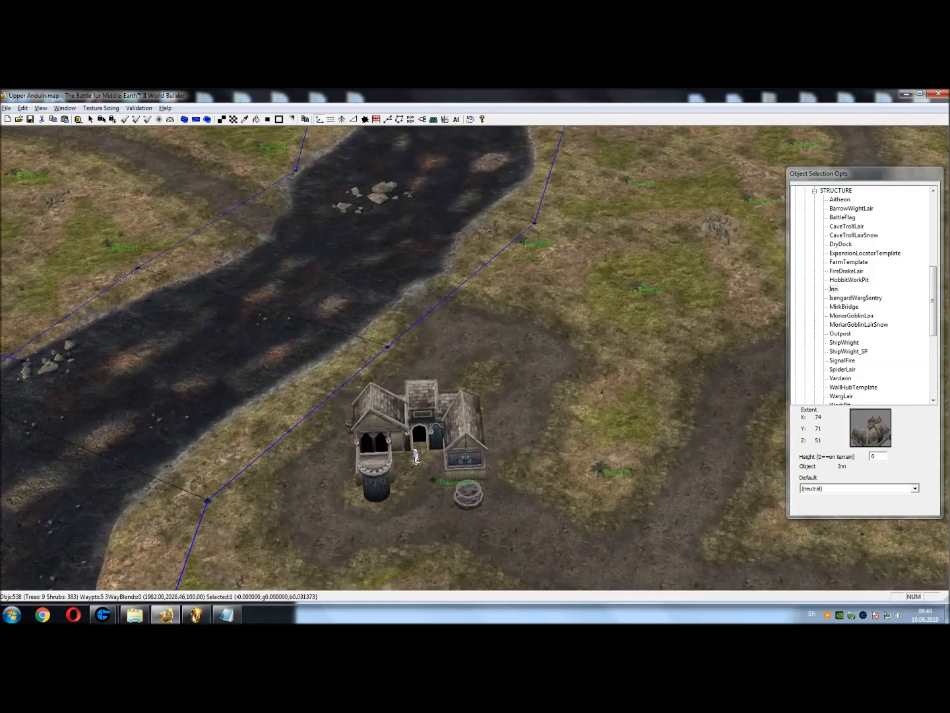
{"action": "left_click_drag", "start_coordinate": [400, 464], "coordinate": [369, 289]}
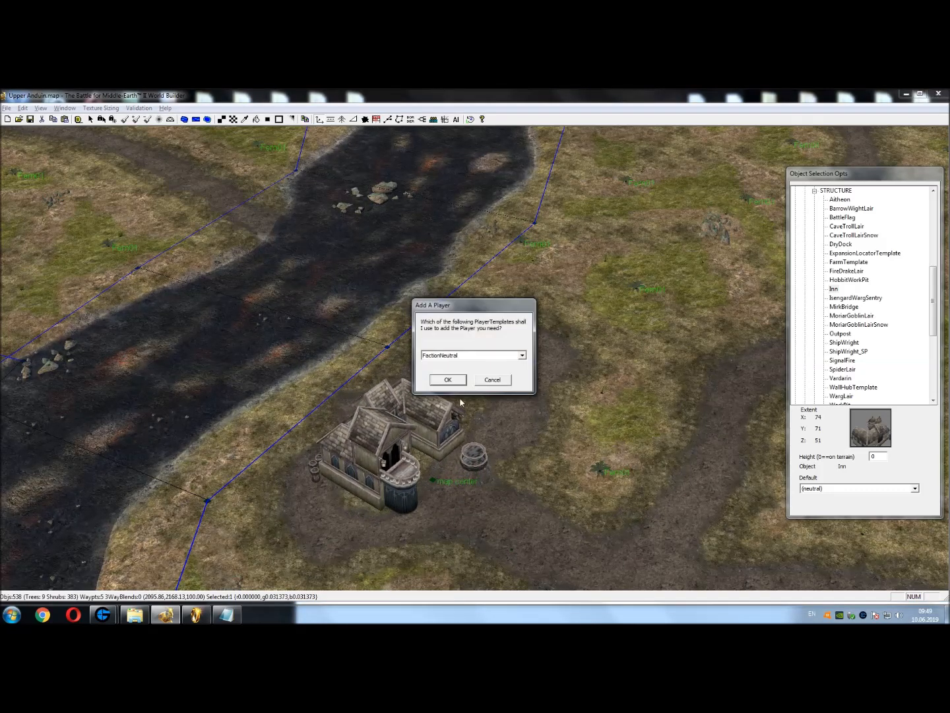
{"action": "left_click", "coordinate": [522, 355]}
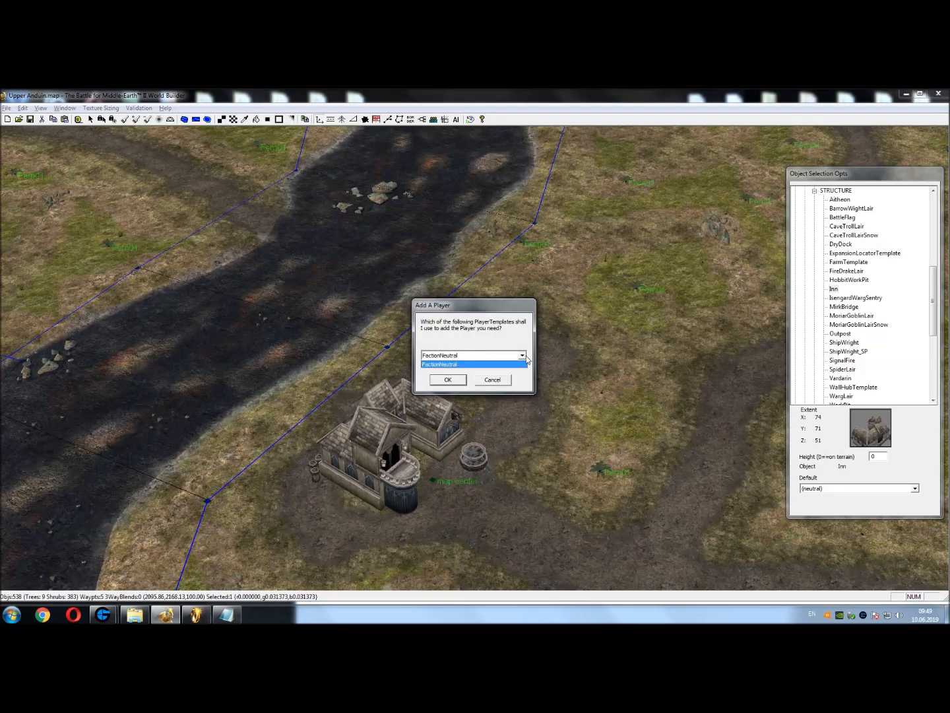
{"action": "left_click", "coordinate": [502, 365]}
{"action": "left_click", "coordinate": [447, 379]}
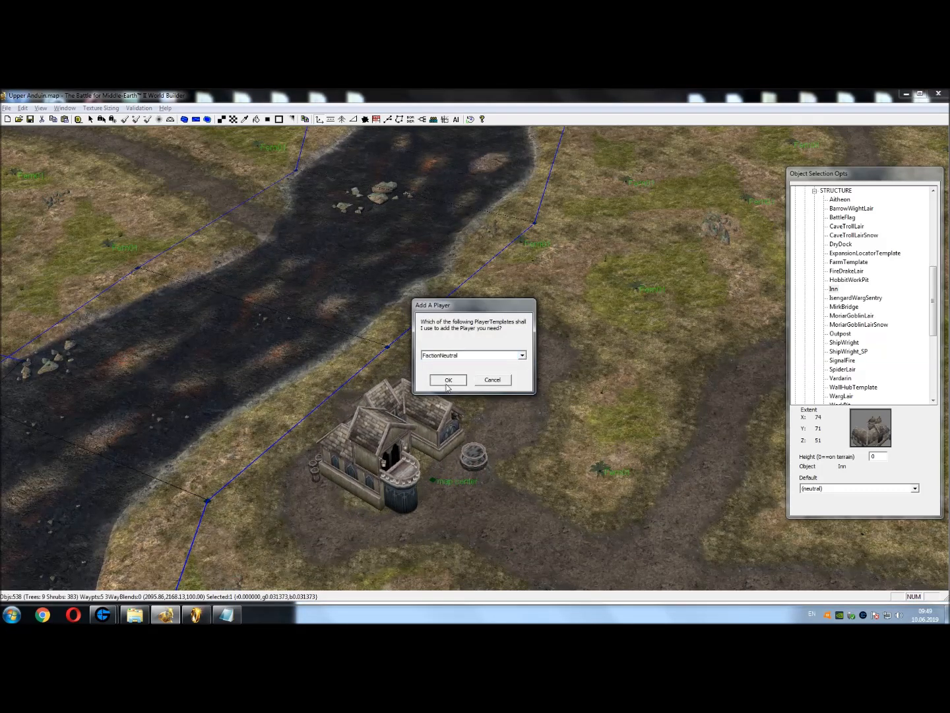
Nudge the inn slightly on its dirt patch to about (1961, 2014)
{"action": "left_click", "coordinate": [91, 120]}
{"action": "mouse_move", "coordinate": [408, 469]}
{"action": "left_mouse_down"}
{"action": "mouse_move", "coordinate": [408, 447]}
{"action": "mouse_move", "coordinate": [415, 454]}
{"action": "mouse_move", "coordinate": [398, 478]}
{"action": "left_mouse_up"}
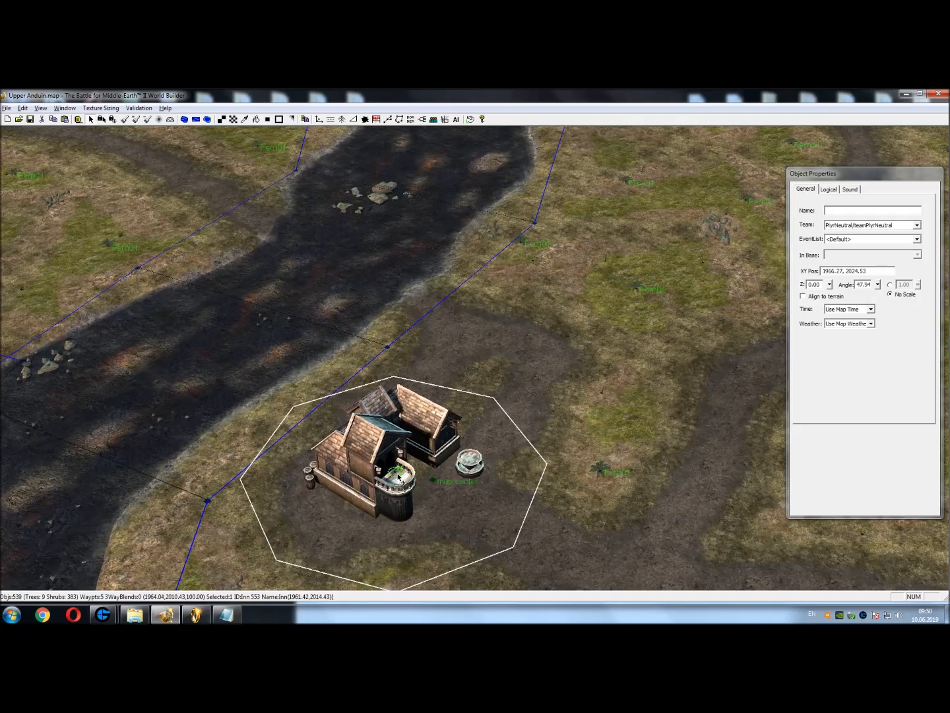
{"action": "left_click", "coordinate": [618, 395]}
{"action": "scroll", "coordinate": [619, 394], "scroll_direction": "down", "scroll_amount": 3}
{"action": "scroll", "coordinate": [586, 415], "scroll_direction": "down", "scroll_amount": 4}
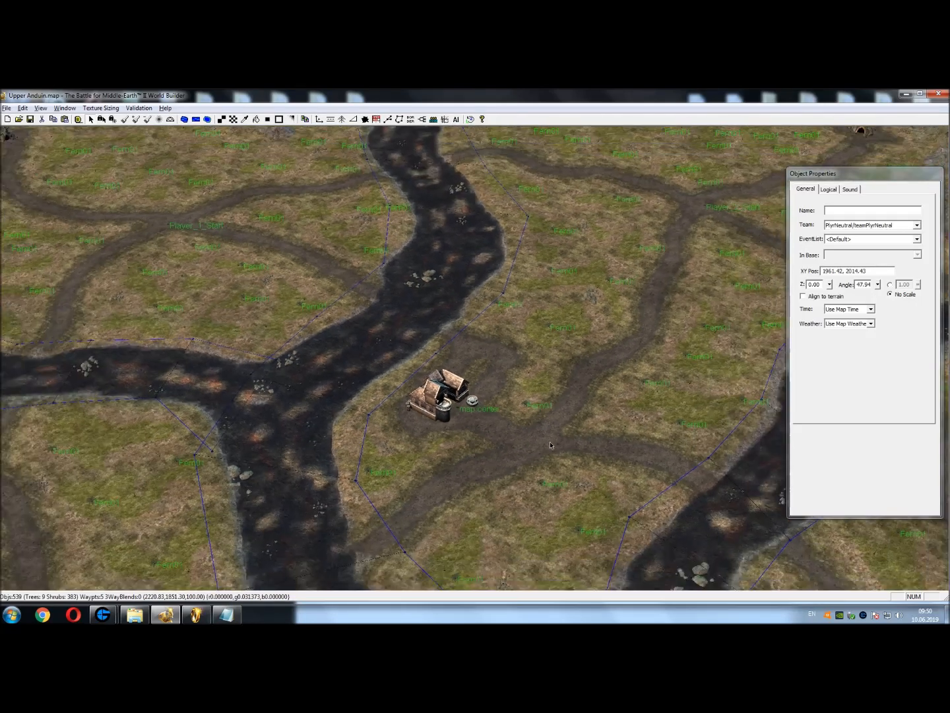
{"action": "scroll", "coordinate": [528, 436], "scroll_direction": "up", "scroll_amount": 6}
{"action": "left_click", "coordinate": [394, 480]}
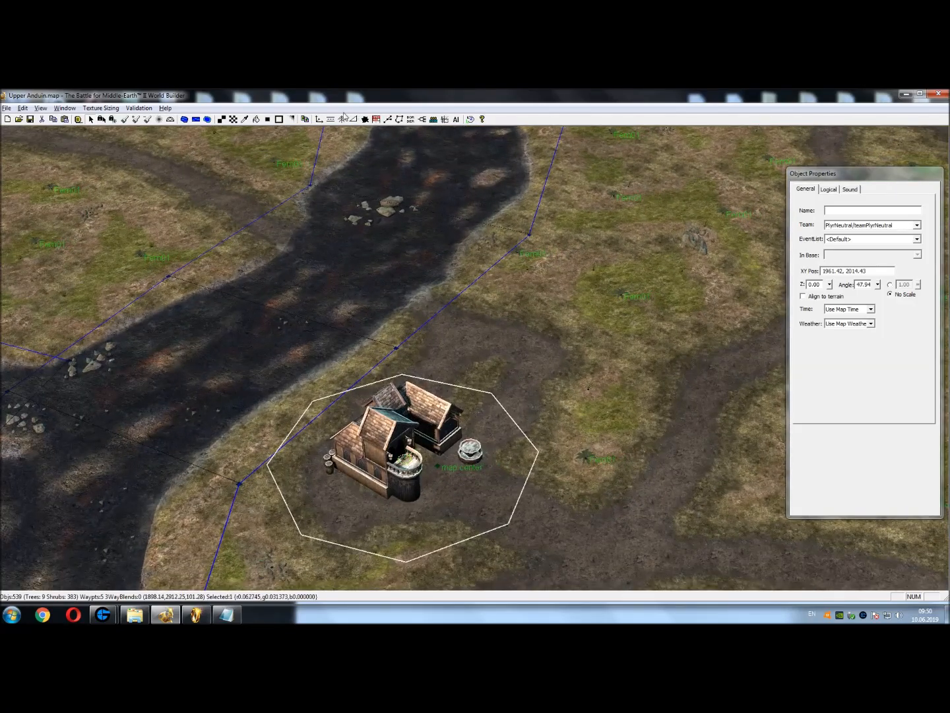
Place a neutral CaptureFlag owned by PlyrNeutral/teamPlyrNeutral on the ground just in front of the inn's round balcony
{"action": "left_click", "coordinate": [320, 120]}
{"action": "left_click_drag", "start_coordinate": [936, 300], "coordinate": [917, 278]}
{"action": "left_click", "coordinate": [815, 253]}
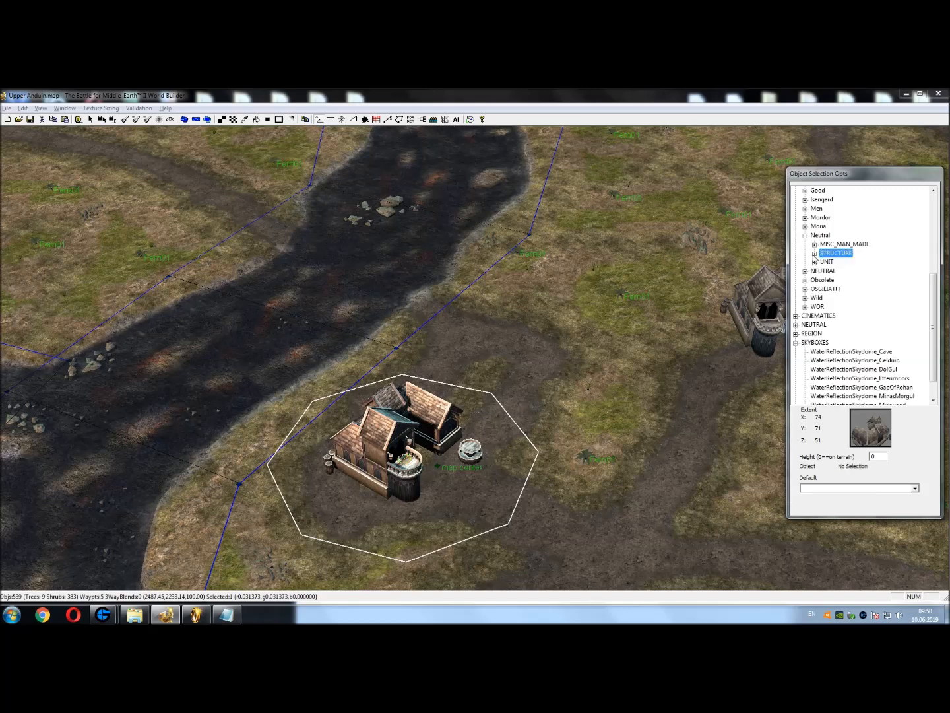
{"action": "left_click", "coordinate": [815, 244]}
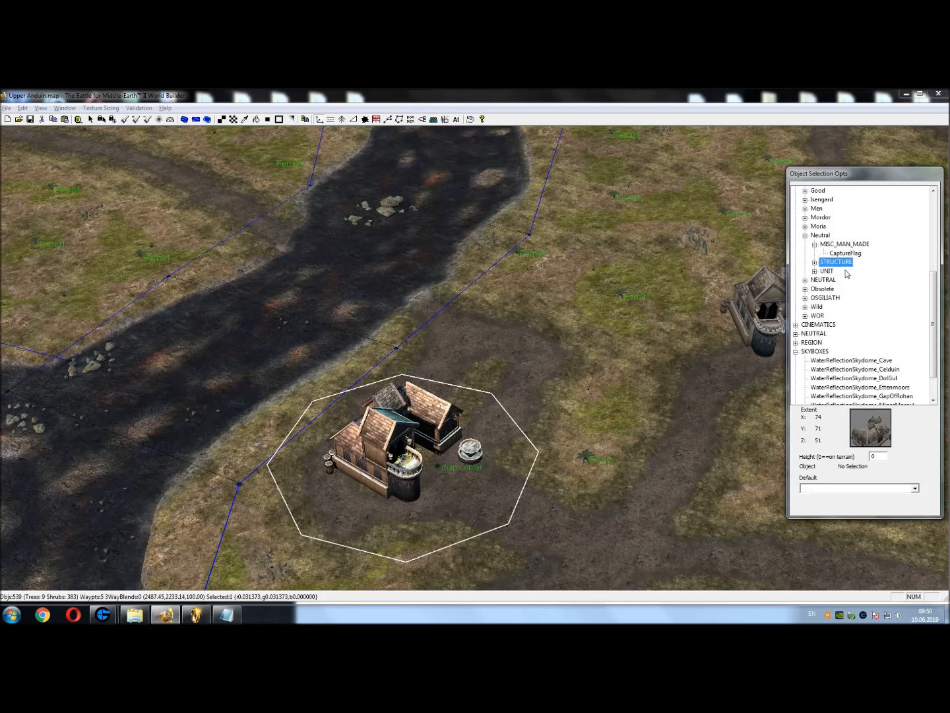
{"action": "left_click", "coordinate": [847, 253]}
{"action": "right_click_drag", "start_coordinate": [646, 498], "coordinate": [586, 371]}
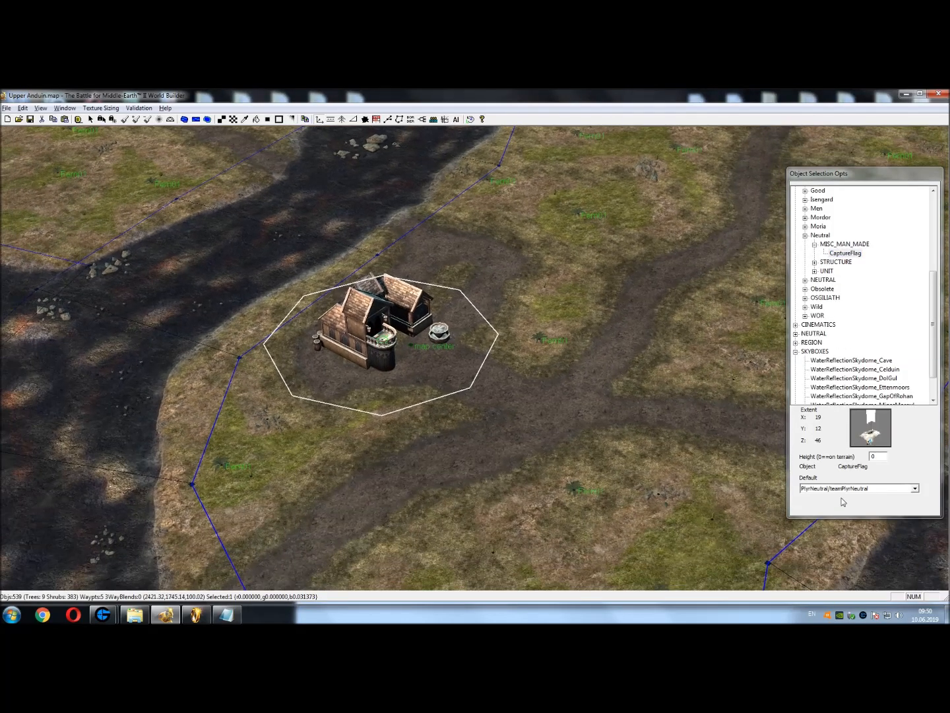
{"action": "left_click", "coordinate": [916, 489]}
{"action": "left_click", "coordinate": [916, 488]}
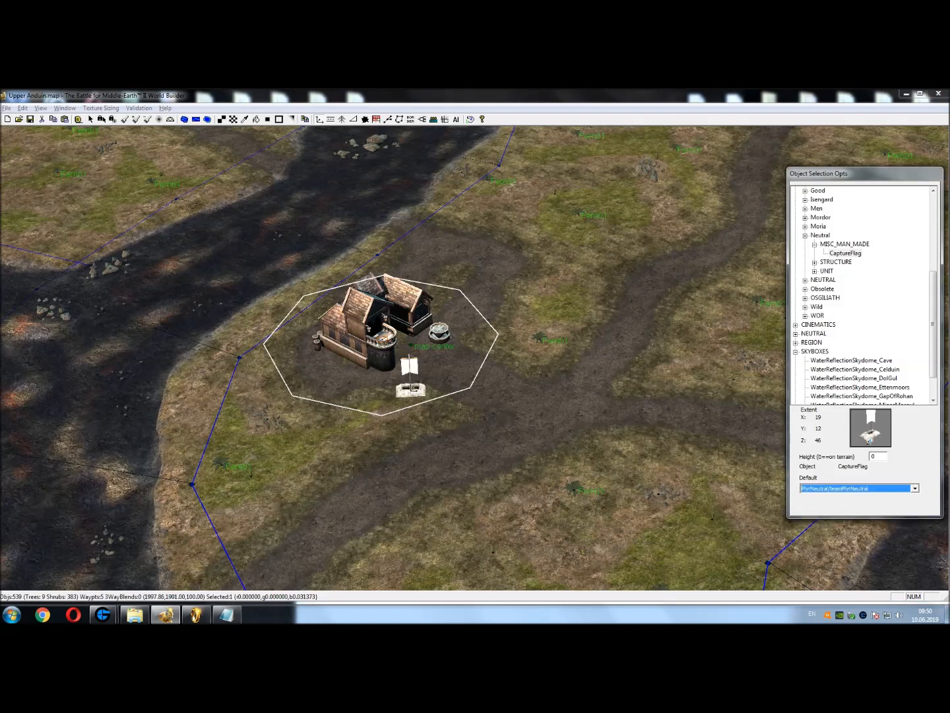
{"action": "right_click_drag", "start_coordinate": [389, 395], "coordinate": [470, 448]}
{"action": "scroll", "coordinate": [467, 424], "scroll_direction": "up", "scroll_amount": 3}
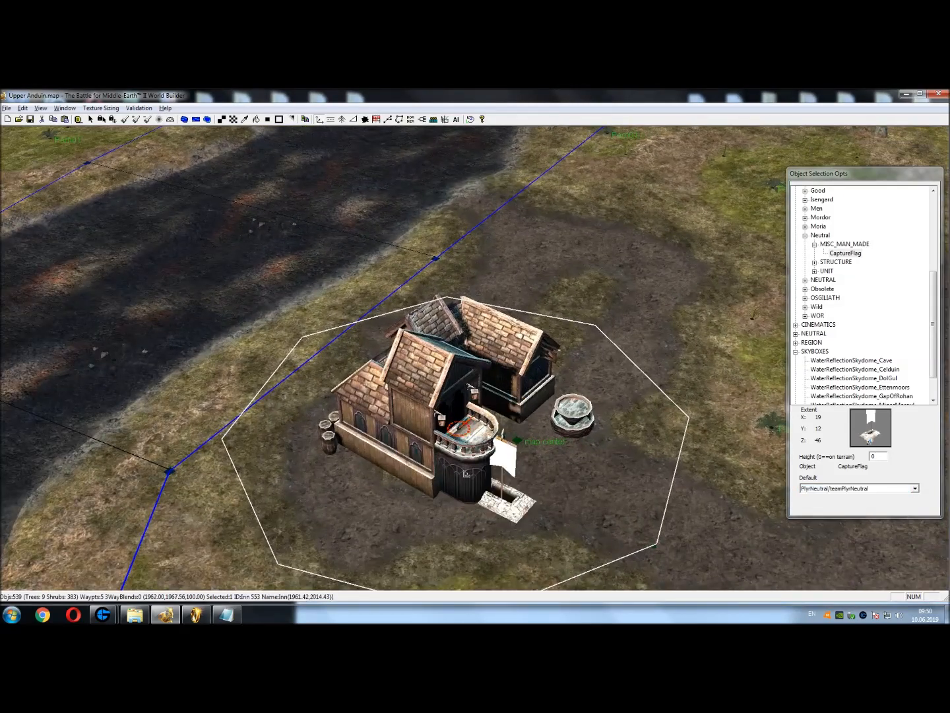
{"action": "left_click_drag", "start_coordinate": [468, 433], "coordinate": [398, 585]}
{"action": "right_click_drag", "start_coordinate": [563, 437], "coordinate": [440, 353]}
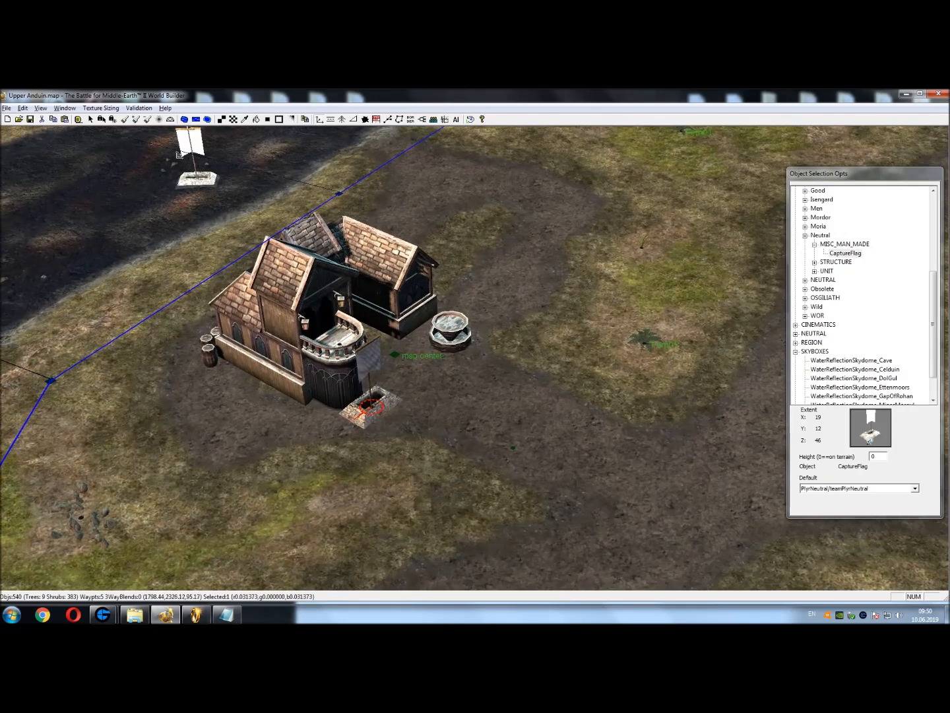
Fine-tune the capture flag in front of the inn's balcony to about (1986, 1937) and an angle of about -128°
{"action": "left_click", "coordinate": [92, 120]}
{"action": "right_click_drag", "start_coordinate": [334, 379], "coordinate": [341, 431]}
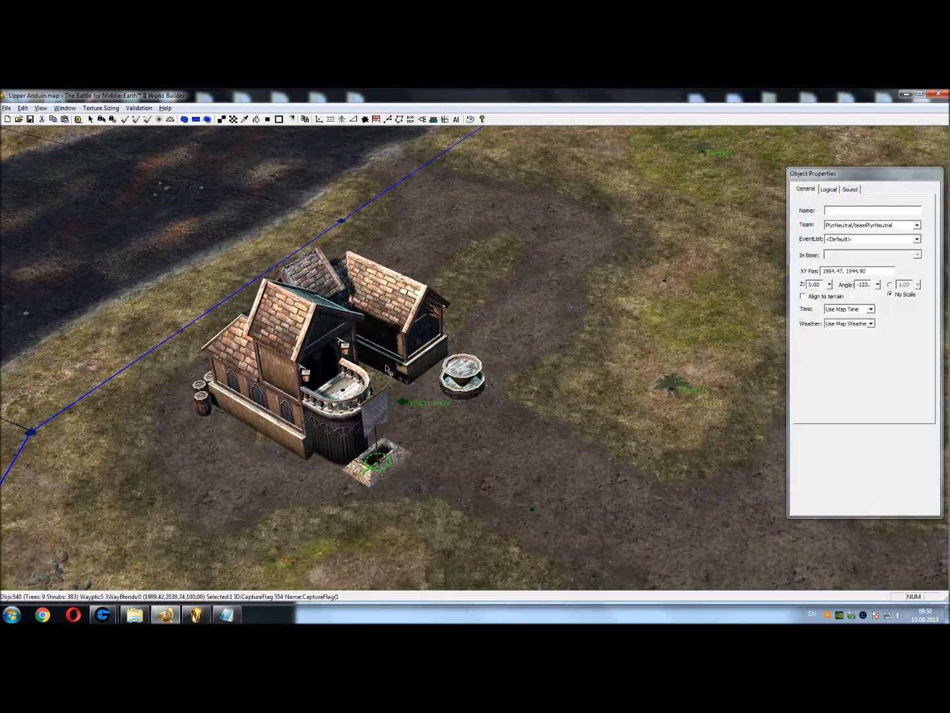
{"action": "left_click_drag", "start_coordinate": [377, 462], "coordinate": [374, 472]}
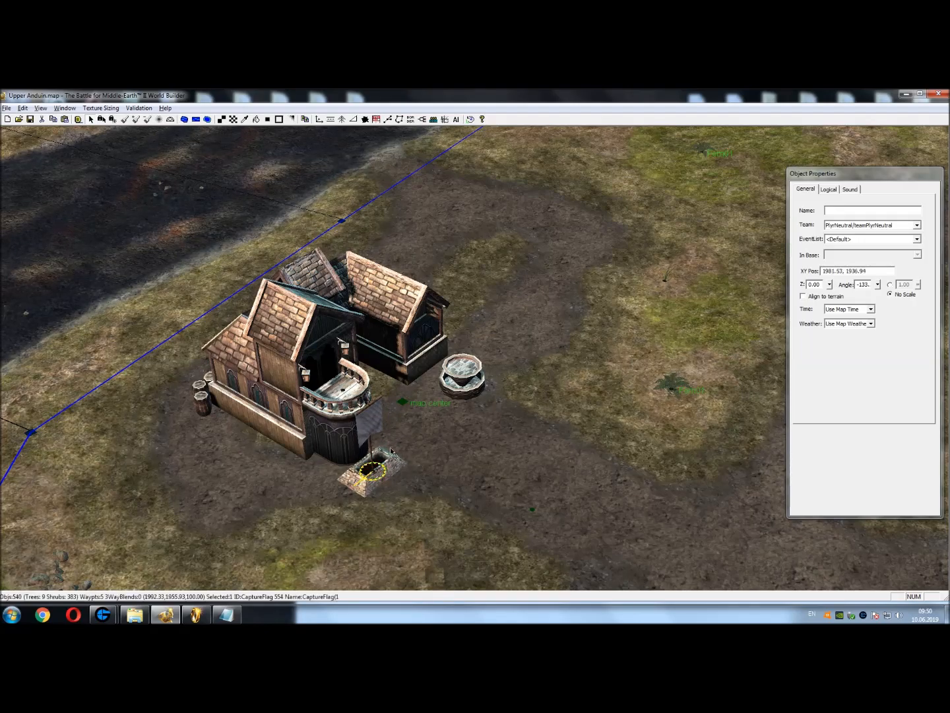
{"action": "scroll", "coordinate": [528, 449], "scroll_direction": "down", "scroll_amount": 2}
{"action": "left_click", "coordinate": [529, 448]}
{"action": "middle_click_drag", "start_coordinate": [601, 402], "coordinate": [699, 402]}
{"action": "left_click", "coordinate": [336, 421]}
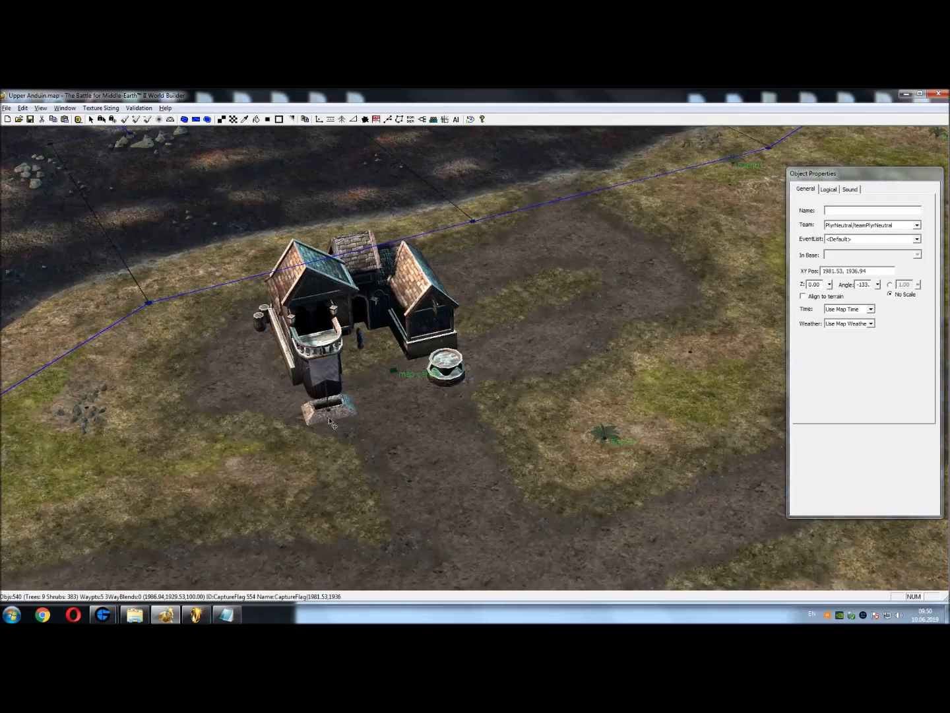
{"action": "middle_click_drag", "start_coordinate": [468, 398], "coordinate": [432, 494]}
{"action": "left_click_drag", "start_coordinate": [493, 487], "coordinate": [496, 484]}
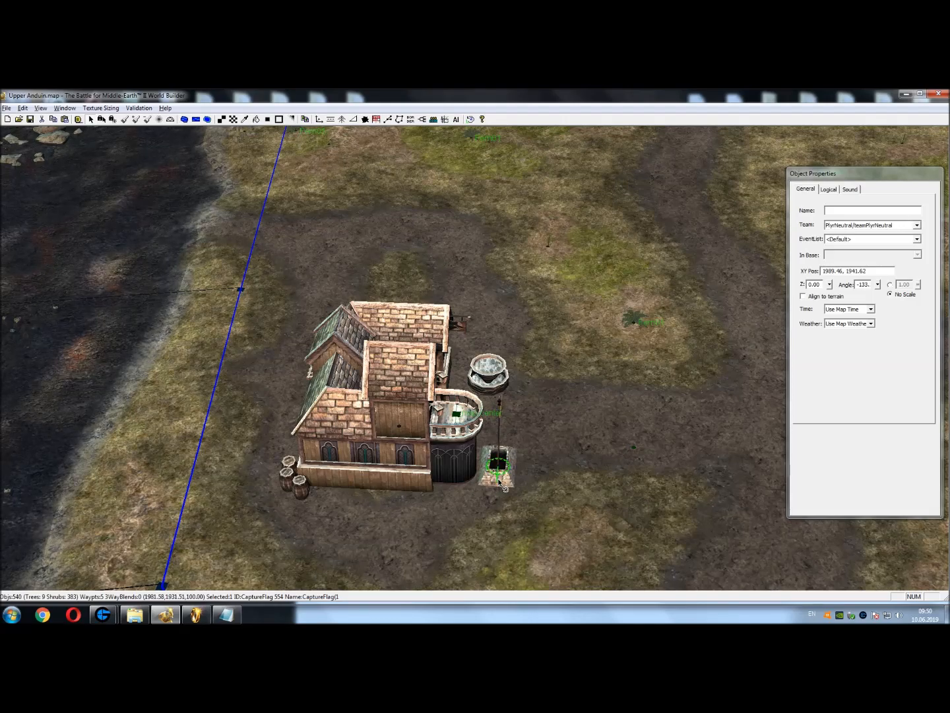
{"action": "mouse_move", "coordinate": [423, 485]}
{"action": "middle_mouse_down"}
{"action": "mouse_move", "coordinate": [458, 480]}
{"action": "mouse_move", "coordinate": [424, 466]}
{"action": "middle_mouse_up"}
Save the map and switch off the grass display
{"action": "scroll", "coordinate": [423, 466], "scroll_direction": "down", "scroll_amount": 6}
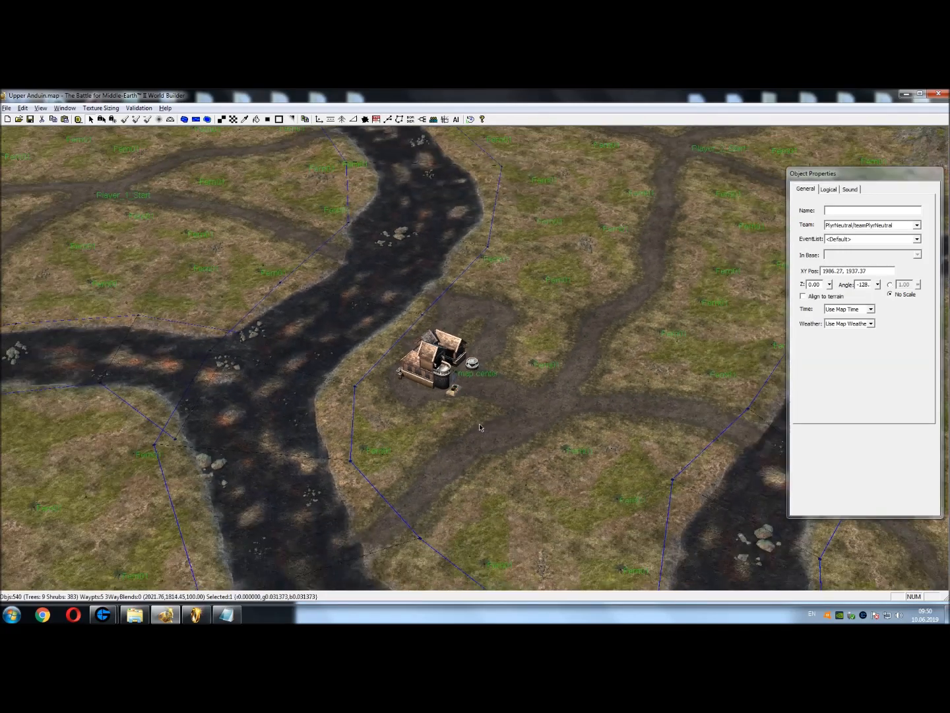
{"action": "middle_click_drag", "start_coordinate": [479, 423], "coordinate": [557, 415]}
{"action": "scroll", "coordinate": [557, 416], "scroll_direction": "up", "scroll_amount": 5}
{"action": "middle_click_drag", "start_coordinate": [499, 431], "coordinate": [453, 446]}
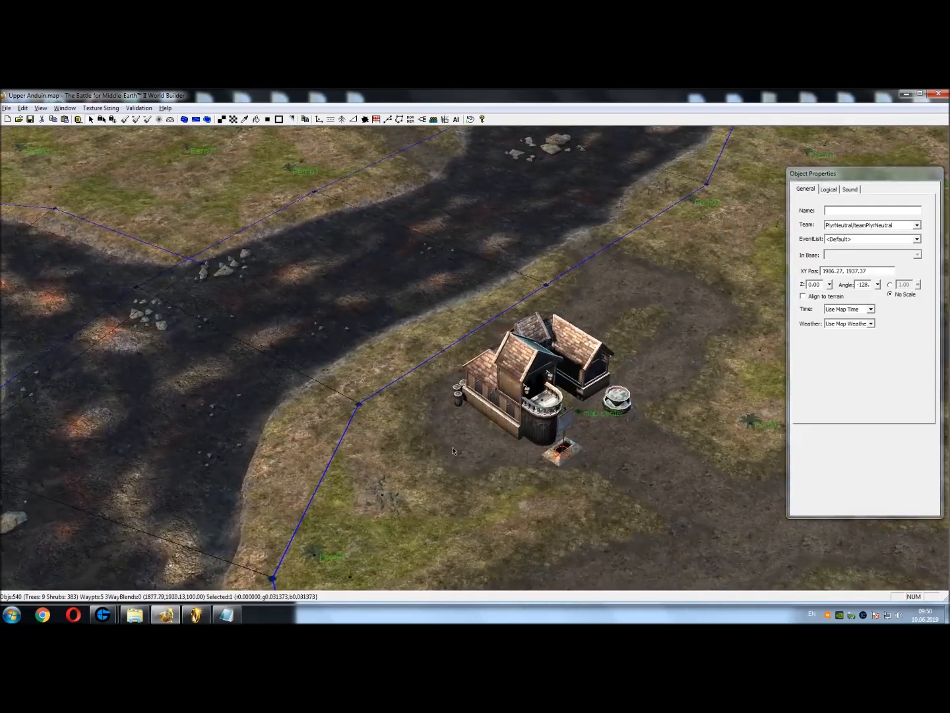
{"action": "scroll", "coordinate": [452, 446], "scroll_direction": "down", "scroll_amount": 3}
{"action": "right_click_drag", "start_coordinate": [452, 429], "coordinate": [402, 343]}
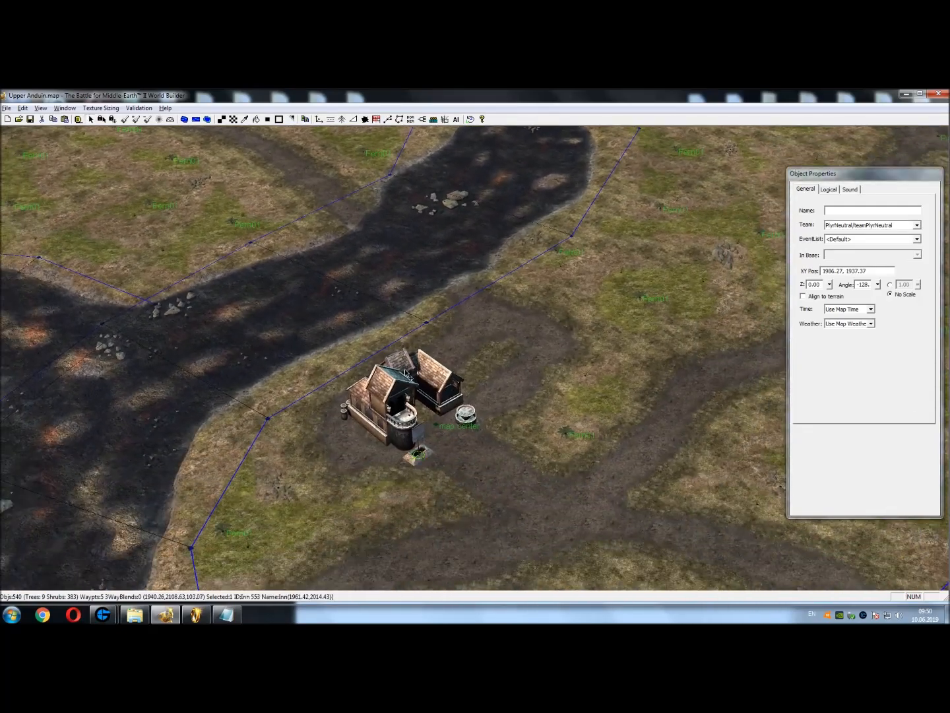
{"action": "left_click", "coordinate": [253, 119]}
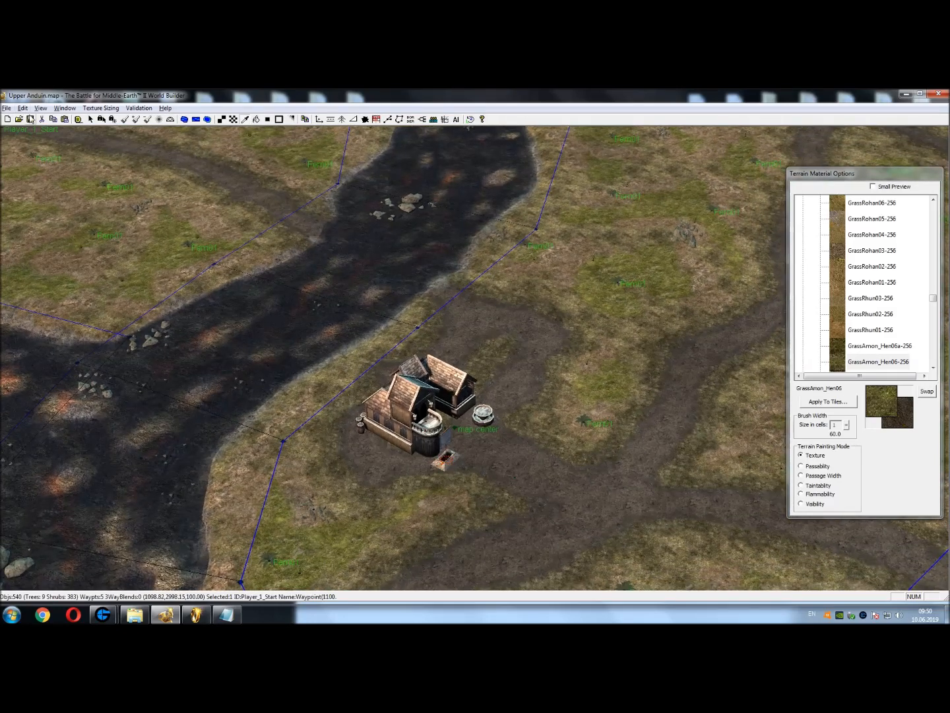
{"action": "left_click", "coordinate": [30, 119]}
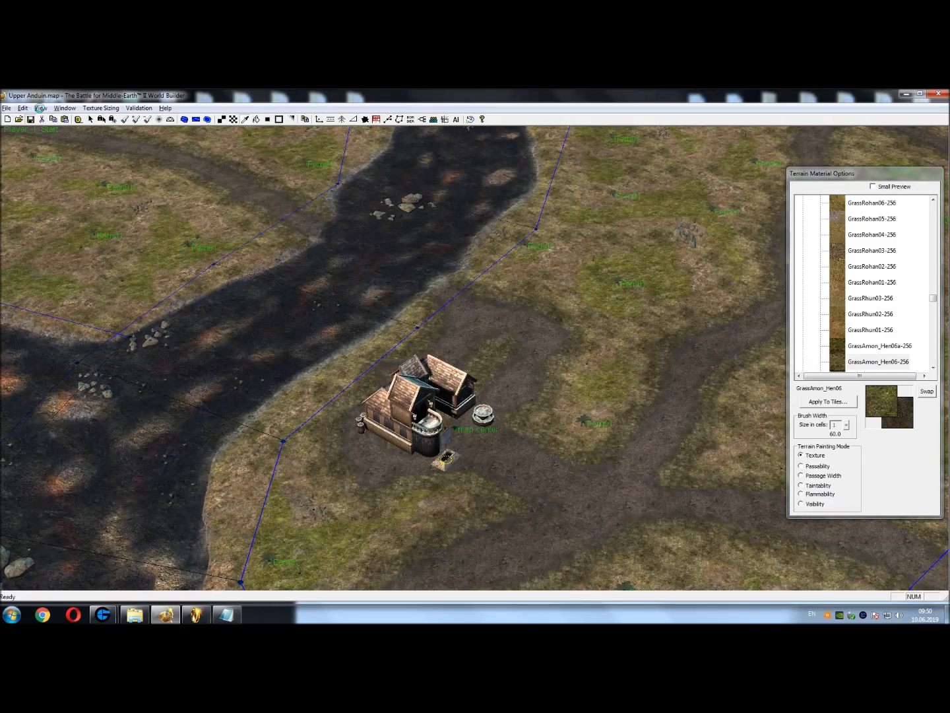
{"action": "left_click", "coordinate": [42, 108]}
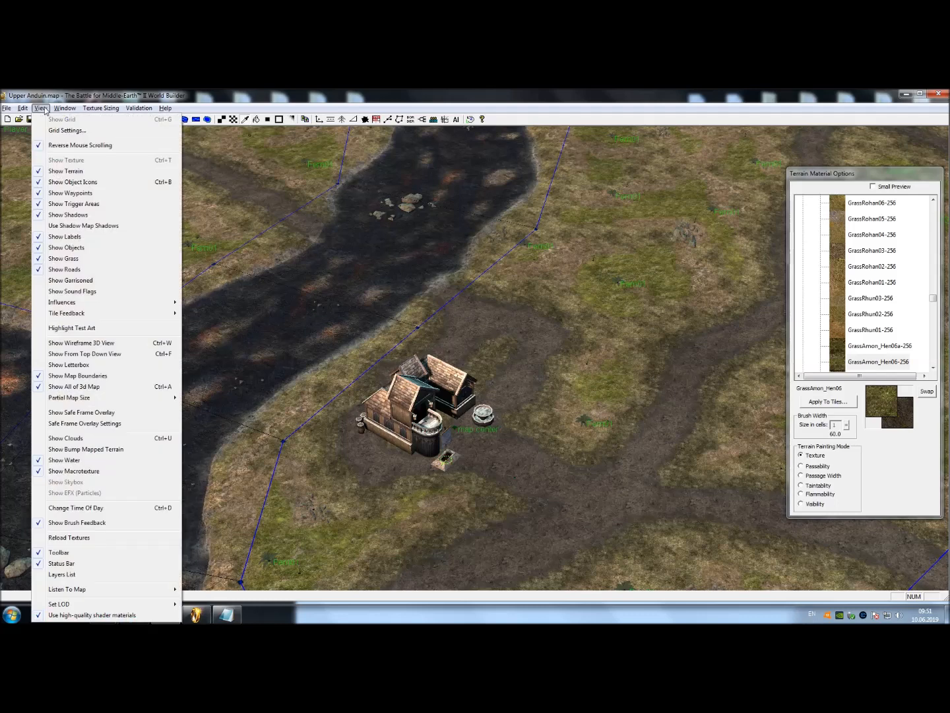
{"action": "left_click", "coordinate": [68, 258]}
Paint an IthilienDirt11 strip, sampled from the ground, across the dirt loop behind the fountain with a brush width of 3 cells
{"action": "right_click_drag", "start_coordinate": [543, 415], "coordinate": [537, 368]}
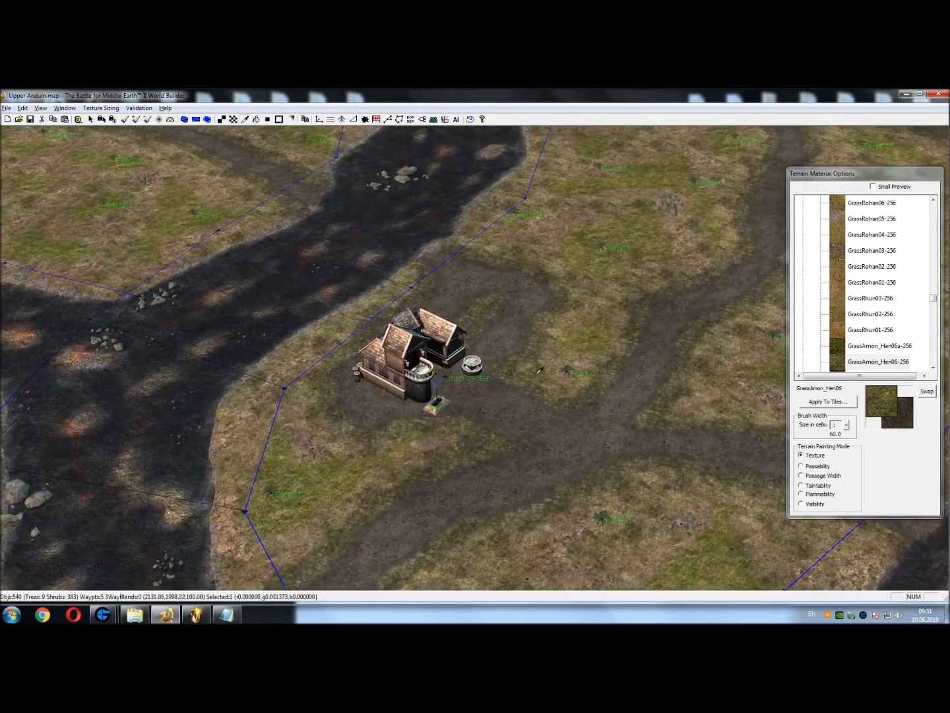
{"action": "scroll", "coordinate": [541, 370], "scroll_direction": "up", "scroll_amount": 4}
{"action": "scroll", "coordinate": [539, 366], "scroll_direction": "up", "scroll_amount": 2}
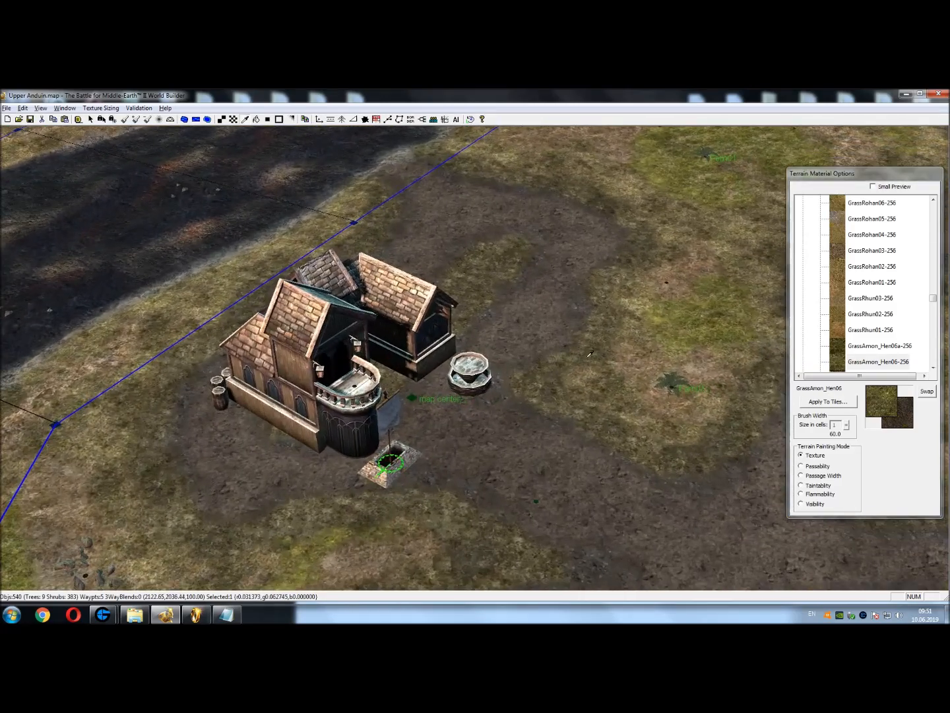
{"action": "right_click_drag", "start_coordinate": [590, 353], "coordinate": [520, 361]}
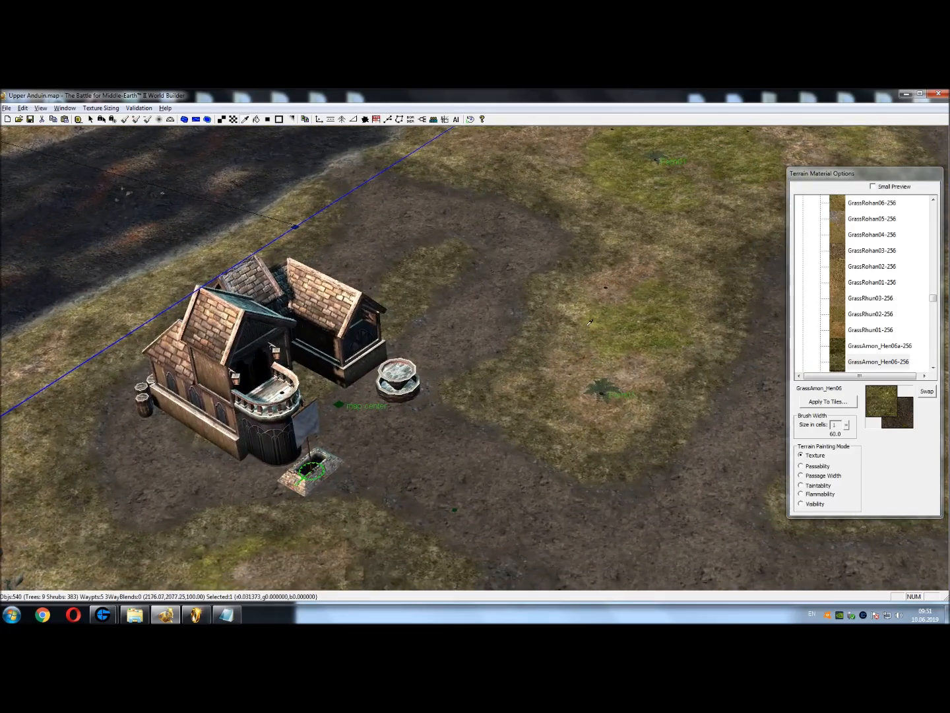
{"action": "right_click_drag", "start_coordinate": [583, 306], "coordinate": [616, 311]}
{"action": "scroll", "coordinate": [616, 311], "scroll_direction": "down", "scroll_amount": 4}
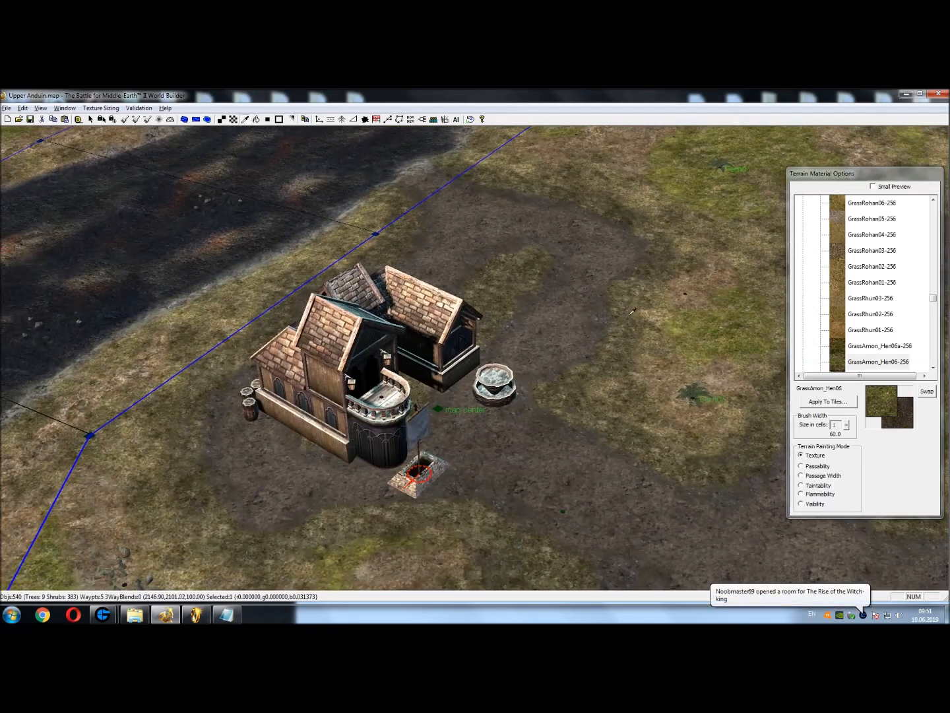
{"action": "left_click", "coordinate": [665, 377]}
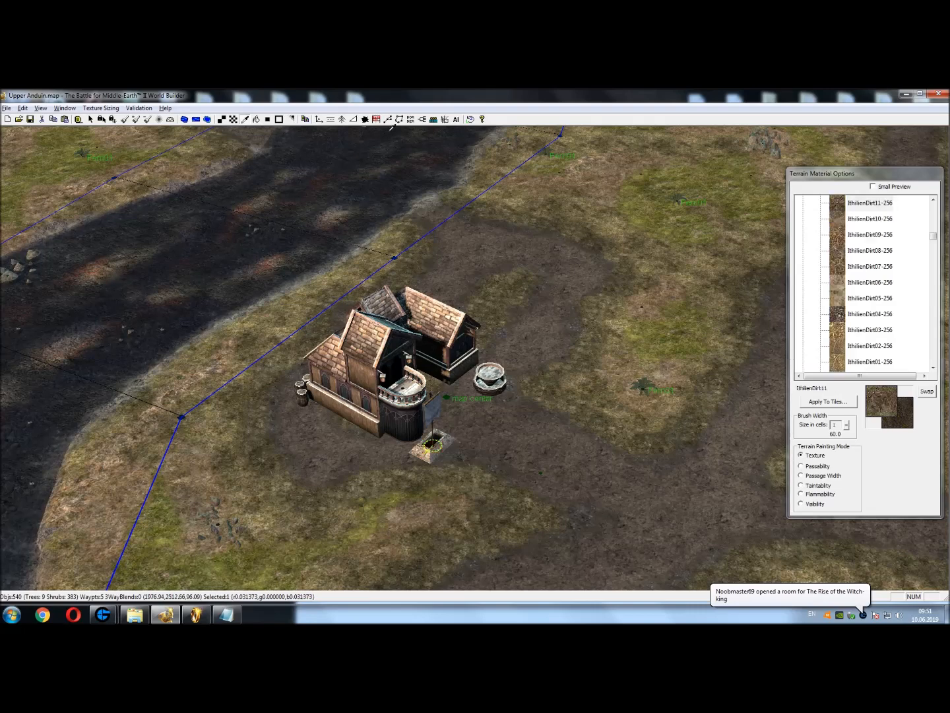
{"action": "left_click", "coordinate": [220, 120]}
{"action": "scroll", "coordinate": [467, 307], "scroll_direction": "up", "scroll_amount": 2}
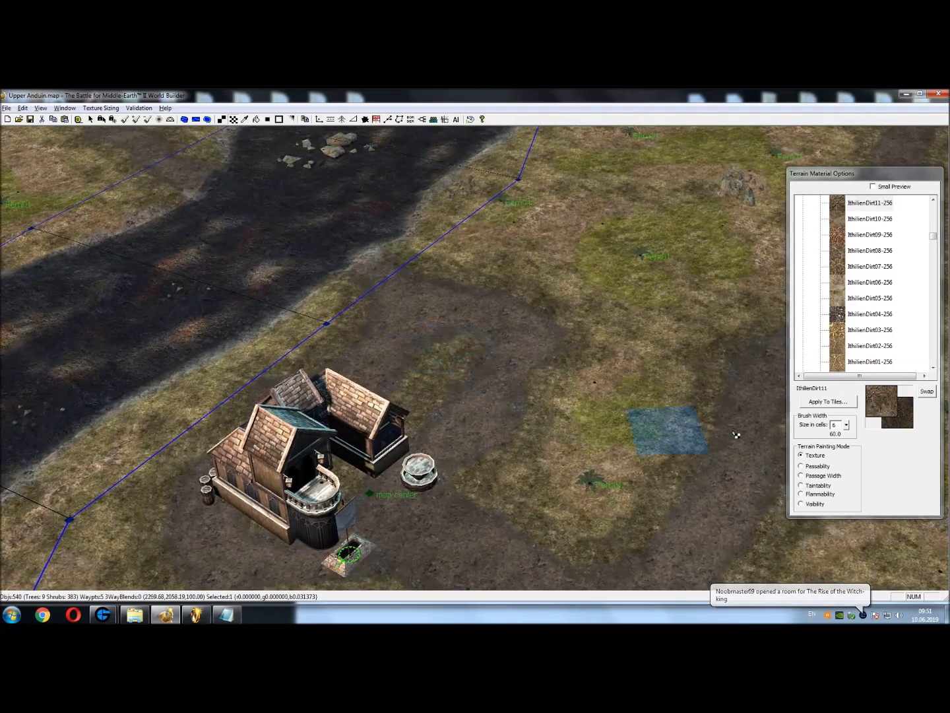
{"action": "left_click_drag", "start_coordinate": [847, 426], "coordinate": [846, 428]}
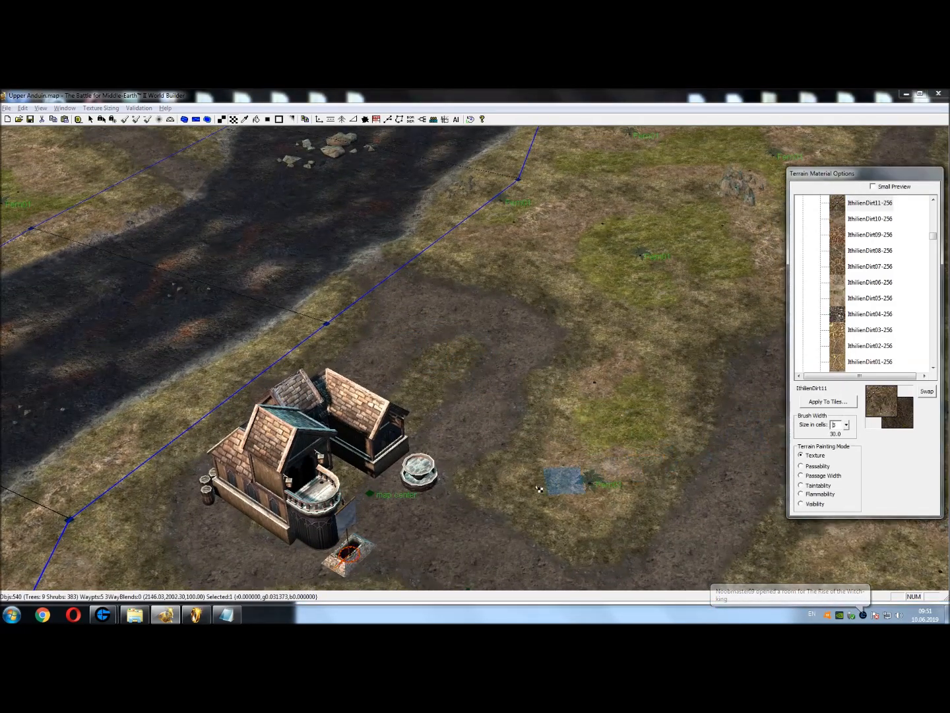
{"action": "mouse_move", "coordinate": [490, 469]}
{"action": "left_mouse_down"}
{"action": "mouse_move", "coordinate": [439, 411]}
{"action": "mouse_move", "coordinate": [496, 425]}
{"action": "mouse_move", "coordinate": [503, 297]}
{"action": "mouse_move", "coordinate": [496, 345]}
{"action": "mouse_move", "coordinate": [468, 280]}
{"action": "mouse_move", "coordinate": [485, 347]}
{"action": "mouse_move", "coordinate": [532, 299]}
{"action": "mouse_move", "coordinate": [495, 346]}
{"action": "left_mouse_up"}
Sample IthilienGrass03 from the ground and paint it over the middle of the new strip beside the inn
{"action": "left_click", "coordinate": [247, 121]}
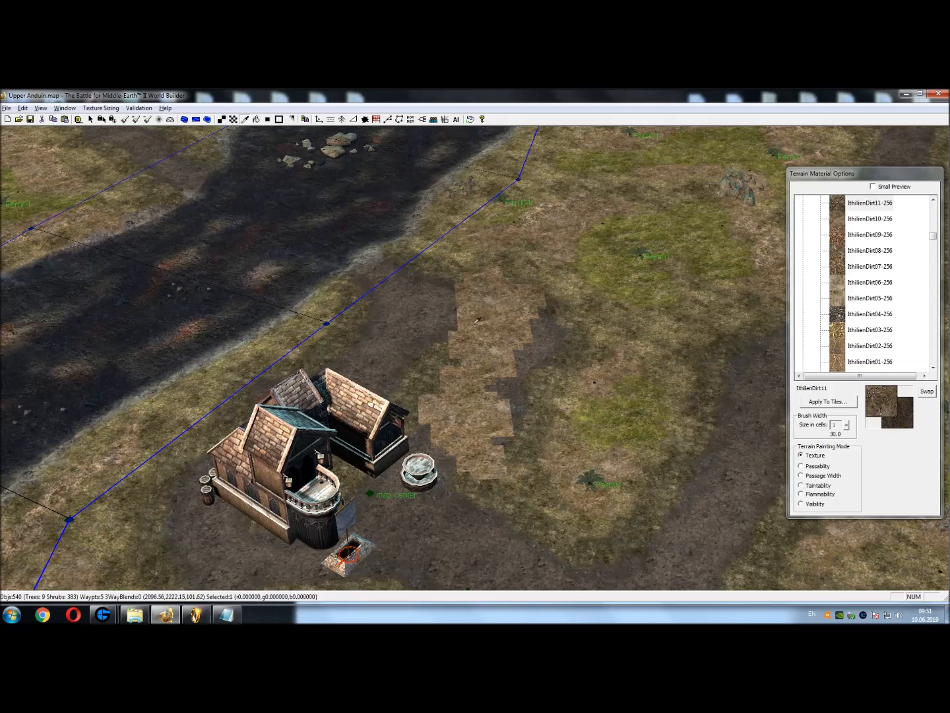
{"action": "right_click_drag", "start_coordinate": [335, 268], "coordinate": [145, 383]}
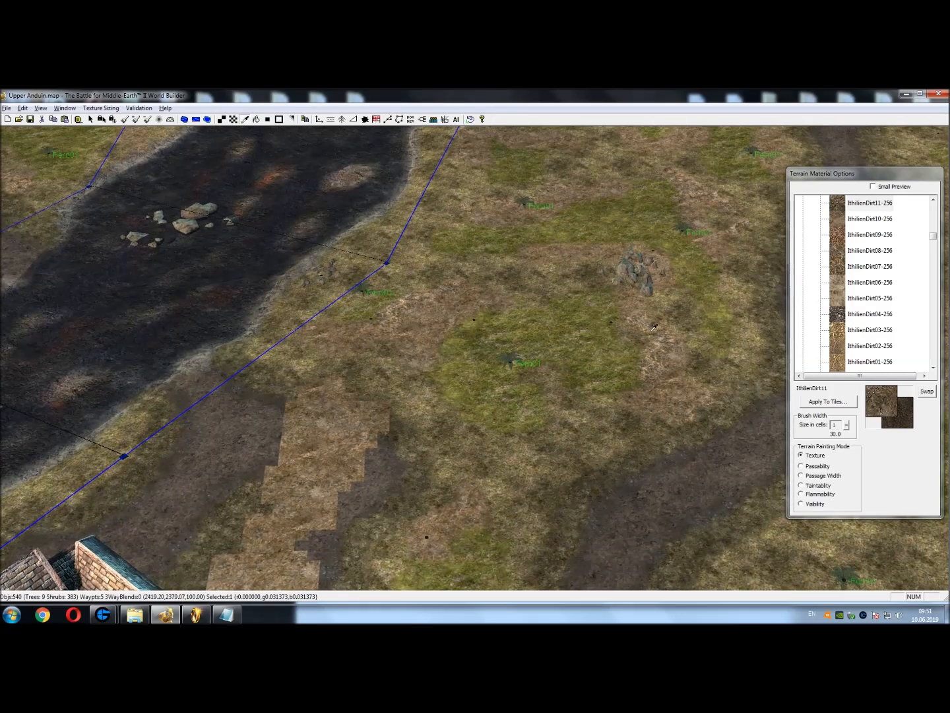
{"action": "left_click", "coordinate": [357, 176]}
{"action": "right_click_drag", "start_coordinate": [309, 435], "coordinate": [343, 384]}
{"action": "mouse_move", "coordinate": [315, 466]}
{"action": "left_mouse_down"}
{"action": "mouse_move", "coordinate": [314, 416]}
{"action": "mouse_move", "coordinate": [370, 342]}
{"action": "left_mouse_up"}
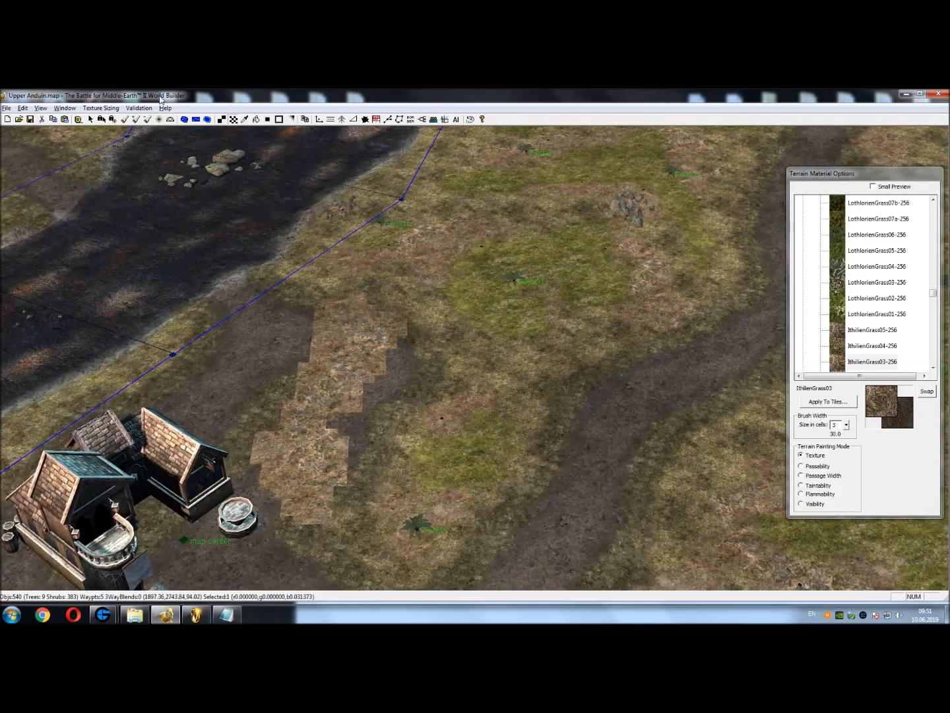
Sample IthilienGrass01 and cover the leftover dark dirt on the strip's side facing away from the inn
{"action": "left_click", "coordinate": [246, 121]}
{"action": "right_click_drag", "start_coordinate": [383, 307], "coordinate": [400, 357]}
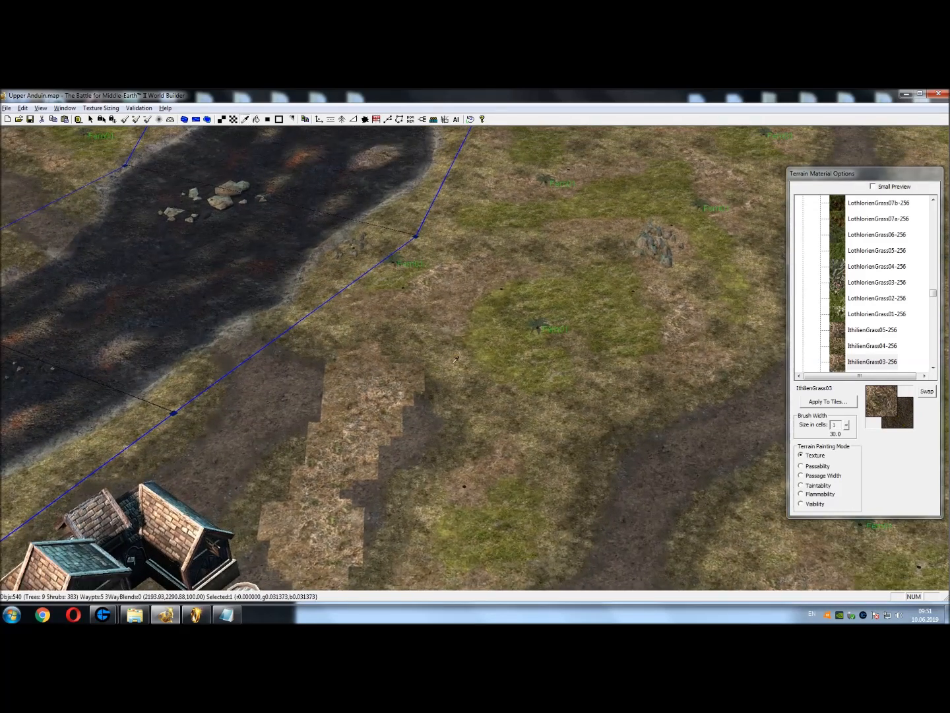
{"action": "left_click", "coordinate": [451, 357]}
{"action": "right_click_drag", "start_coordinate": [401, 500], "coordinate": [397, 463]}
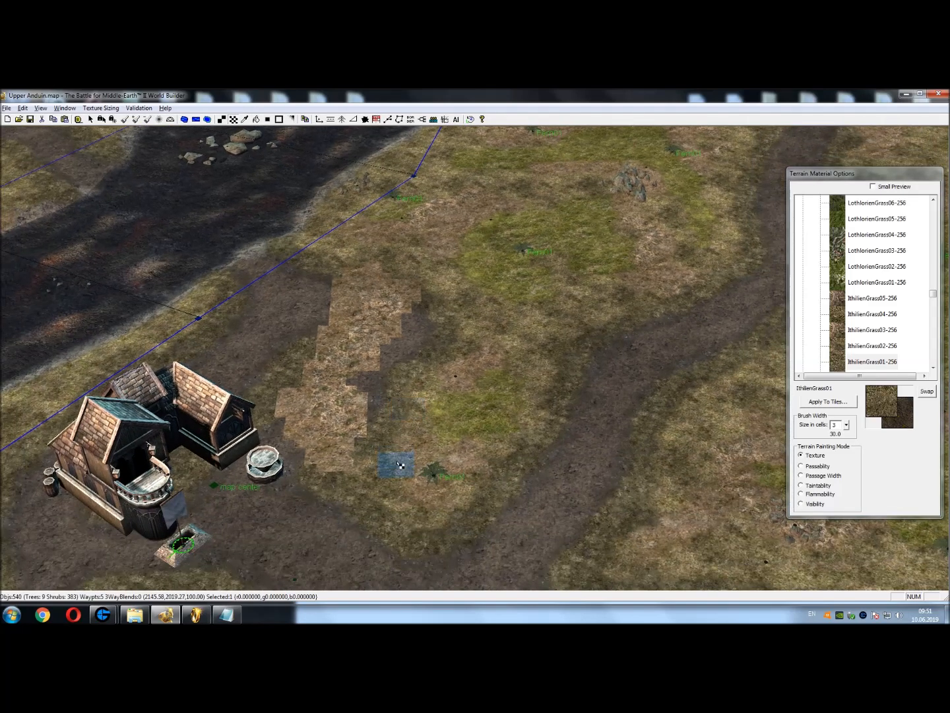
{"action": "mouse_move", "coordinate": [417, 327]}
{"action": "left_mouse_down"}
{"action": "mouse_move", "coordinate": [429, 328]}
{"action": "mouse_move", "coordinate": [388, 427]}
{"action": "left_mouse_up"}
Sample DirtDeadMarshes05 and paint it with a brush width of 2 cells along the borders between the inn's dirt and the new strip
{"action": "mouse_move", "coordinate": [268, 330]}
{"action": "right_mouse_down"}
{"action": "mouse_move", "coordinate": [371, 306]}
{"action": "mouse_move", "coordinate": [367, 349]}
{"action": "right_mouse_up"}
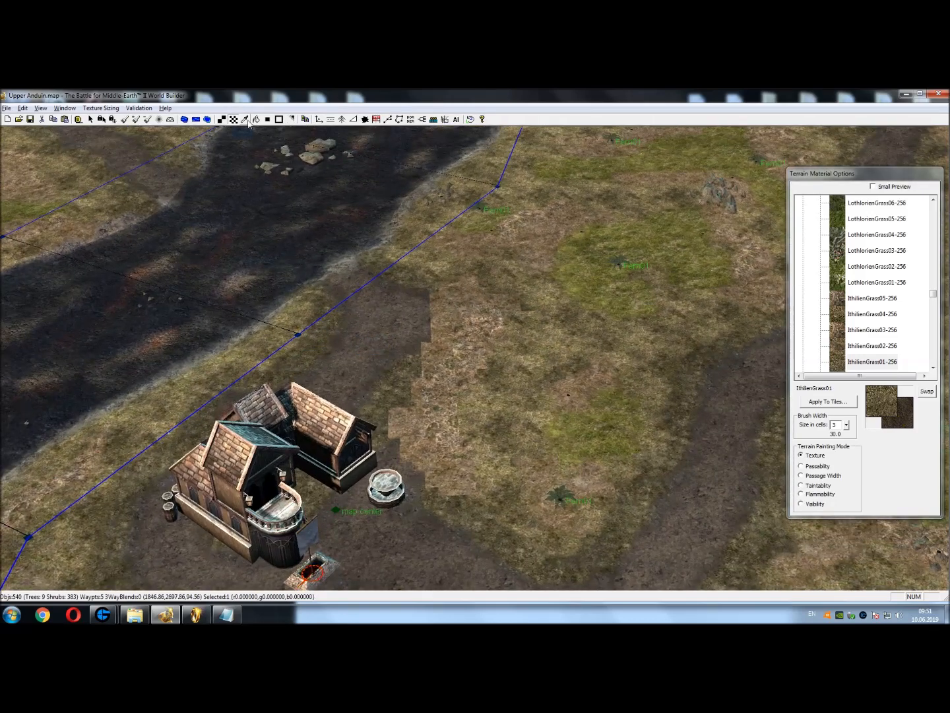
{"action": "right_click_drag", "start_coordinate": [297, 258], "coordinate": [430, 228]}
{"action": "left_click", "coordinate": [316, 489]}
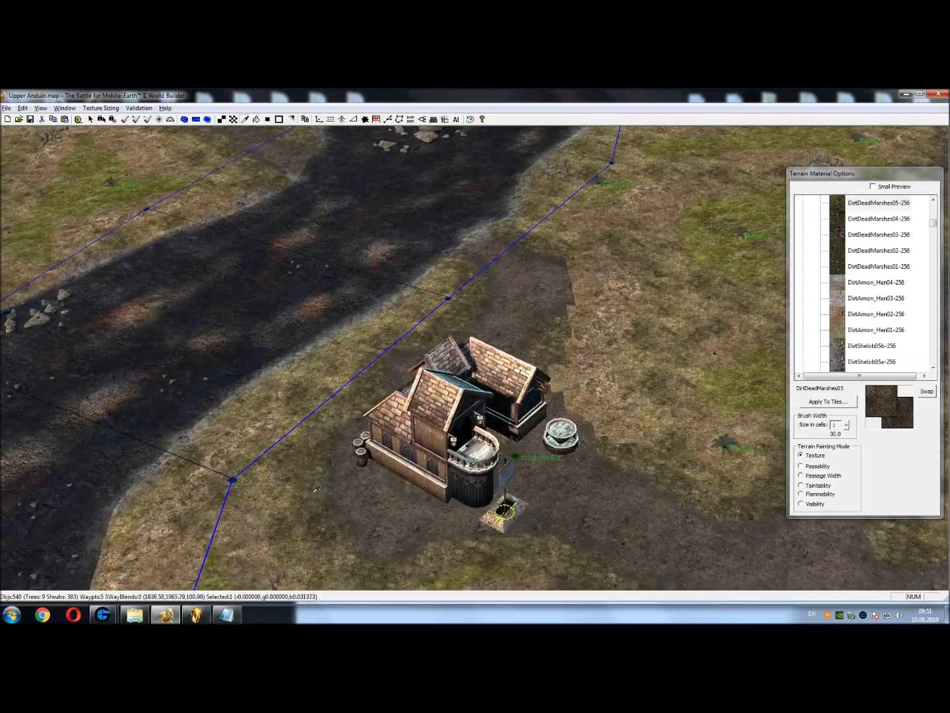
{"action": "left_click", "coordinate": [233, 120]}
{"action": "left_click_drag", "start_coordinate": [845, 425], "coordinate": [799, 447]}
{"action": "right_click_drag", "start_coordinate": [555, 359], "coordinate": [448, 412]}
{"action": "middle_click_drag", "start_coordinate": [449, 413], "coordinate": [311, 440]}
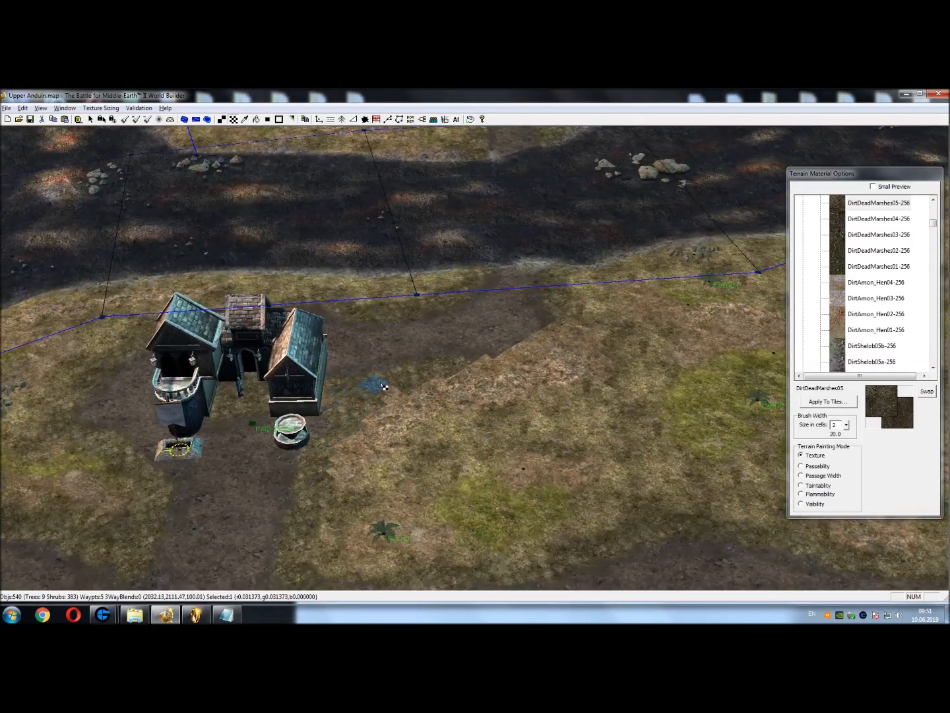
{"action": "middle_click_drag", "start_coordinate": [573, 318], "coordinate": [349, 253]}
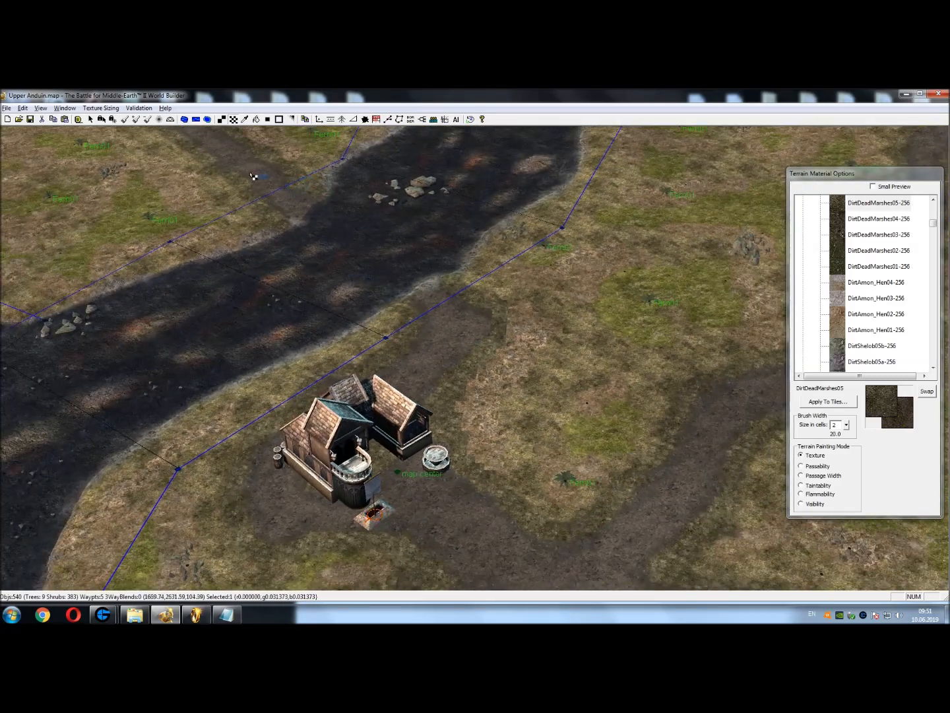
Sample the LothlorienDirt03 and RocksMud05 ground textures for touching up the dark dirt beside the inn
{"action": "scroll", "coordinate": [222, 115], "scroll_direction": "up", "scroll_amount": 1}
{"action": "left_click", "coordinate": [245, 120]}
{"action": "scroll", "coordinate": [411, 536], "scroll_direction": "up", "scroll_amount": 3}
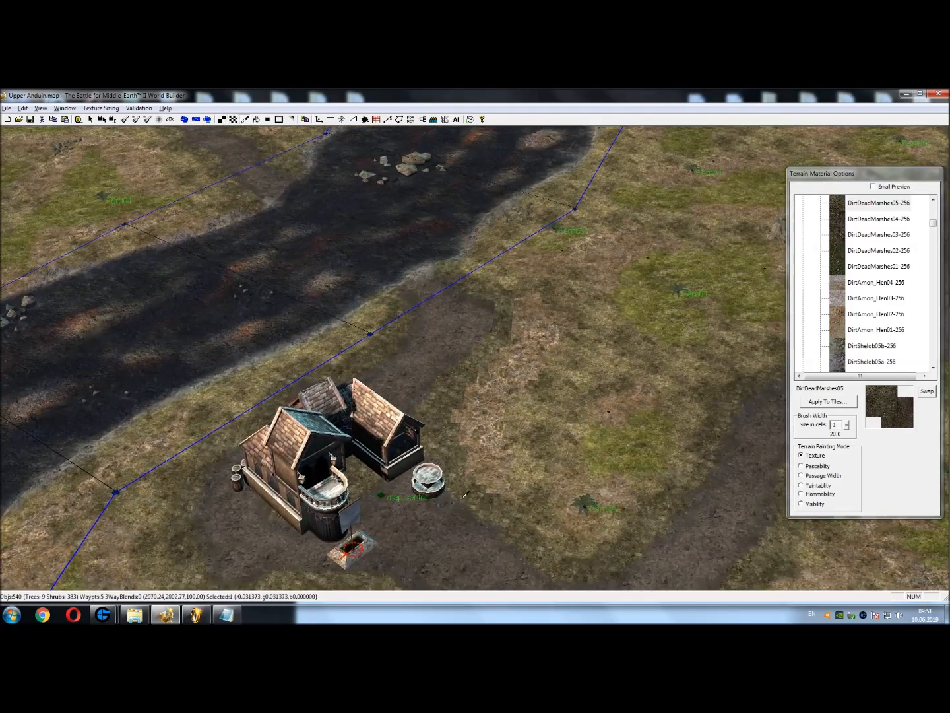
{"action": "left_click", "coordinate": [330, 278]}
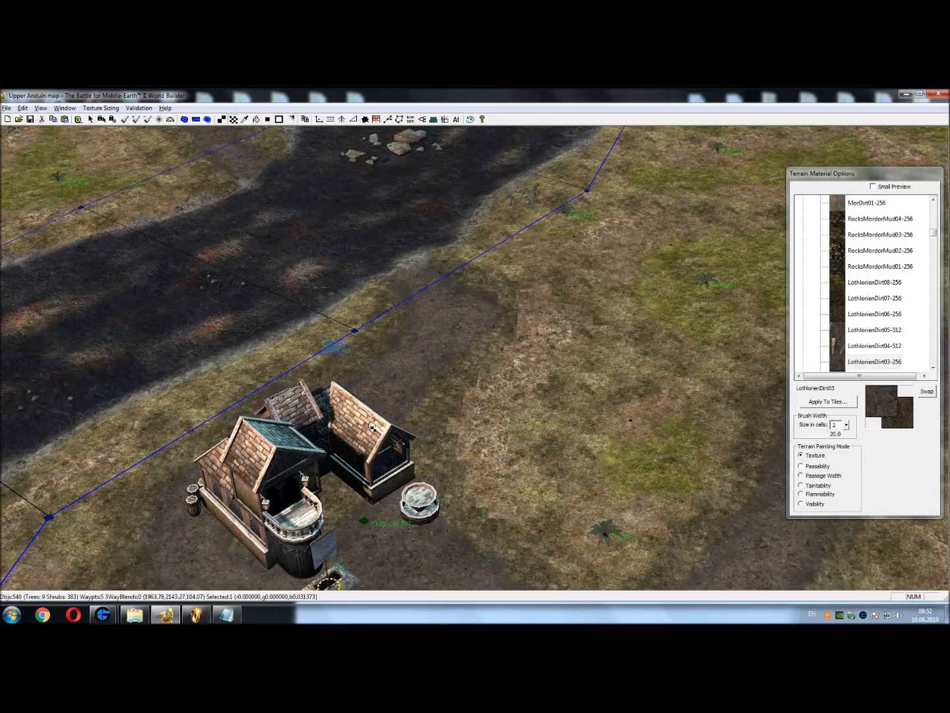
{"action": "left_click", "coordinate": [245, 120]}
{"action": "left_click", "coordinate": [493, 291]}
{"action": "left_click", "coordinate": [234, 119]}
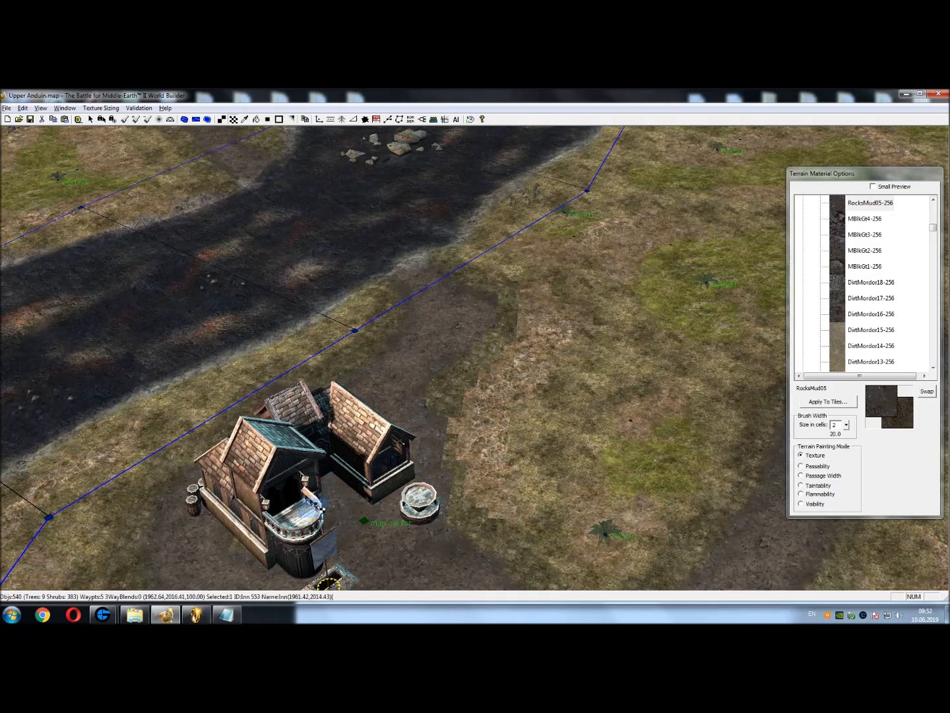
Sample IthilienDirt11 near the fern and paint it in the courtyard between the inn's wings and the fountain
{"action": "scroll", "coordinate": [431, 438], "scroll_direction": "down", "scroll_amount": 2}
{"action": "mouse_move", "coordinate": [479, 447]}
{"action": "middle_mouse_down"}
{"action": "mouse_move", "coordinate": [660, 453]}
{"action": "mouse_move", "coordinate": [478, 461]}
{"action": "middle_mouse_up"}
{"action": "right_click_drag", "start_coordinate": [483, 458], "coordinate": [558, 380]}
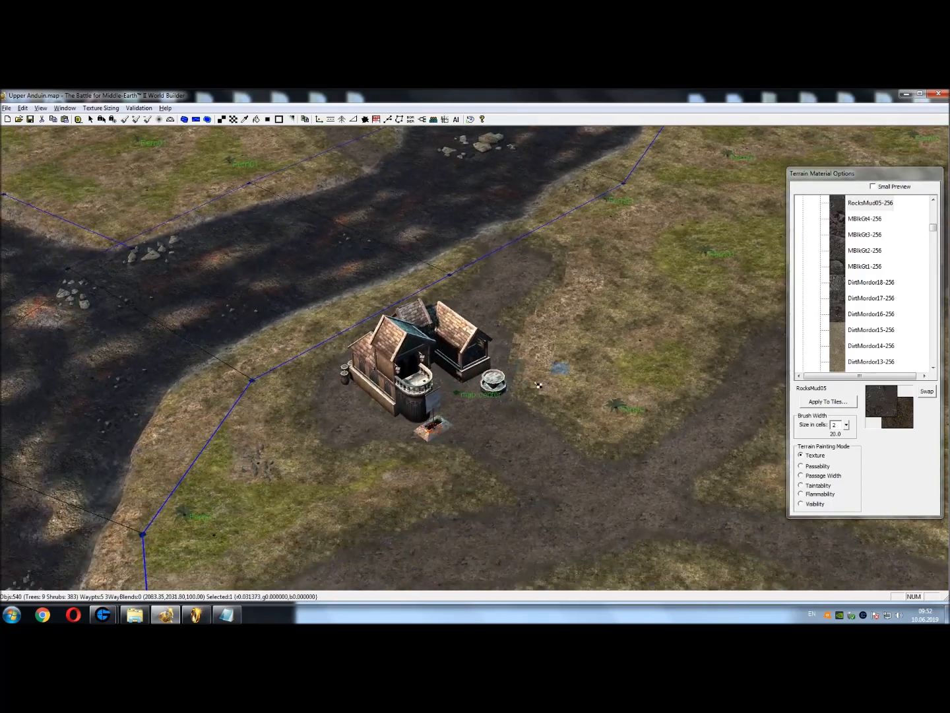
{"action": "scroll", "coordinate": [320, 220], "scroll_direction": "up", "scroll_amount": 2}
{"action": "left_click", "coordinate": [247, 121]}
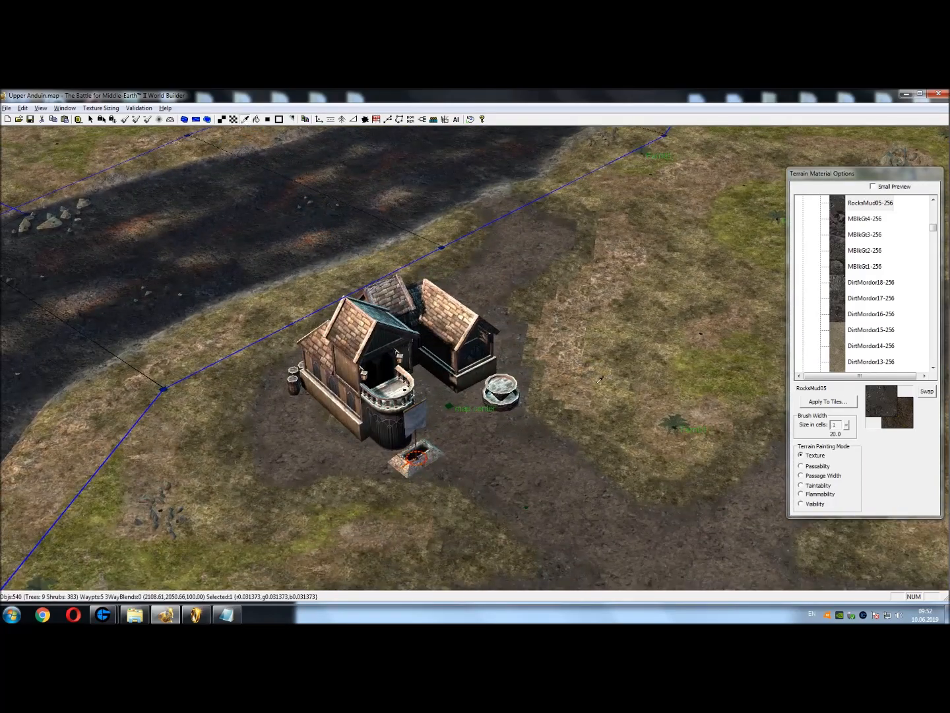
{"action": "right_click_drag", "start_coordinate": [694, 373], "coordinate": [580, 430]}
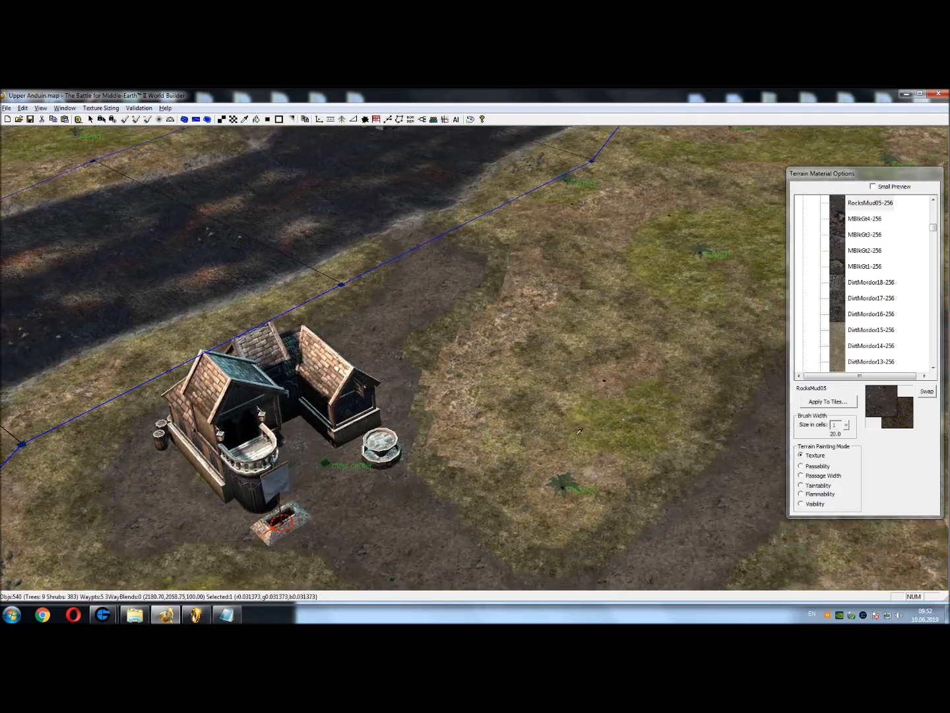
{"action": "left_click", "coordinate": [561, 499]}
{"action": "left_click", "coordinate": [233, 118]}
{"action": "mouse_move", "coordinate": [324, 467]}
{"action": "left_mouse_down"}
{"action": "mouse_move", "coordinate": [288, 479]}
{"action": "mouse_move", "coordinate": [281, 432]}
{"action": "left_mouse_up"}
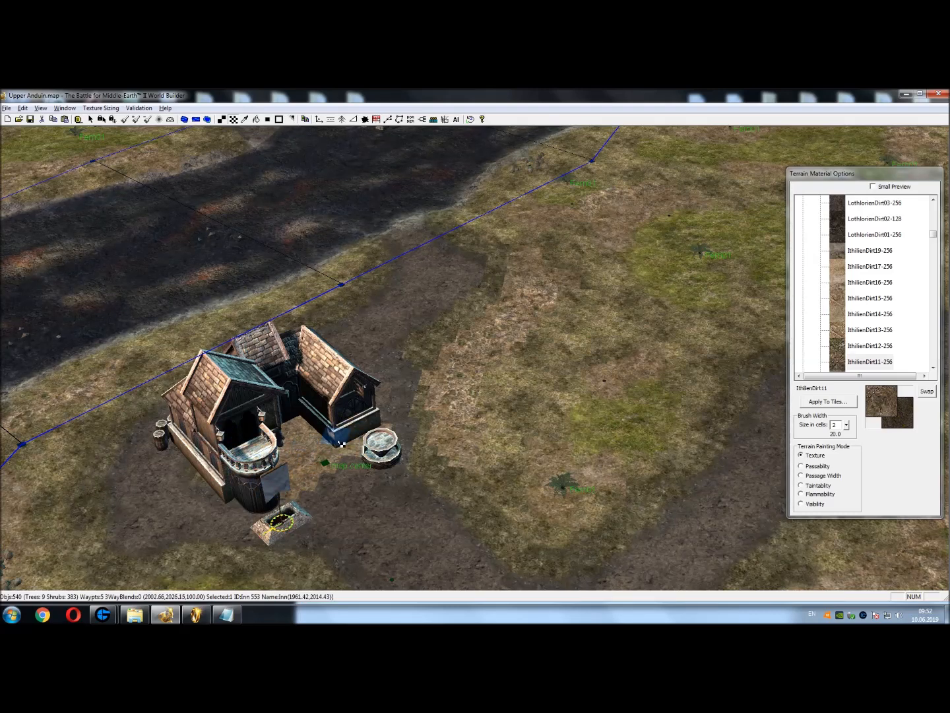
Sample DirtDeadMarshes05 and dab it onto the ground around the inn's courtyard and outer walls
{"action": "left_click", "coordinate": [256, 120]}
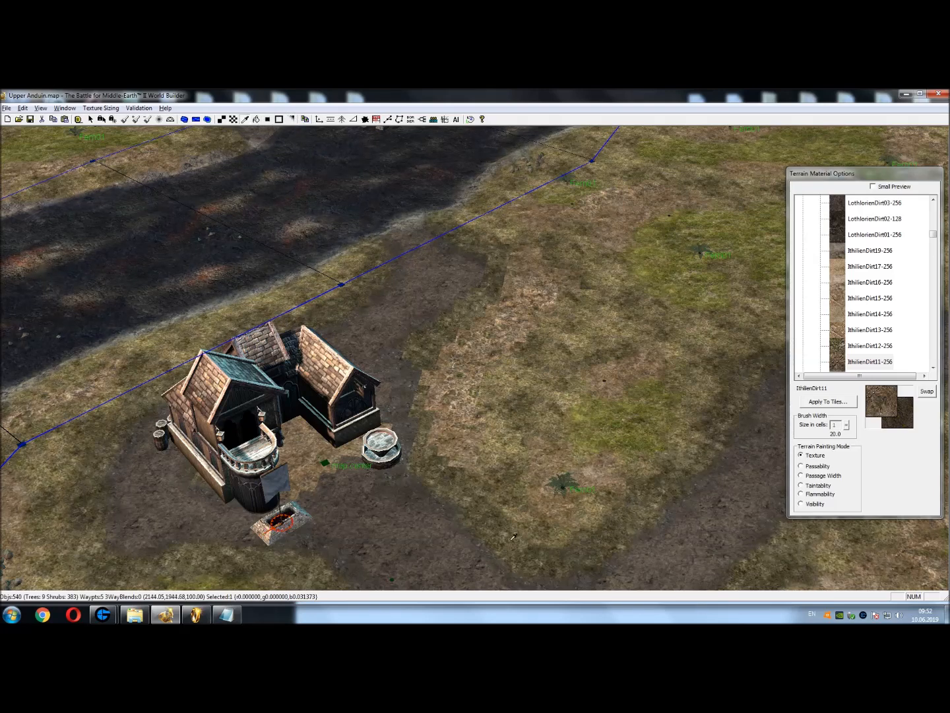
{"action": "left_click", "coordinate": [521, 541]}
{"action": "left_click", "coordinate": [221, 119]}
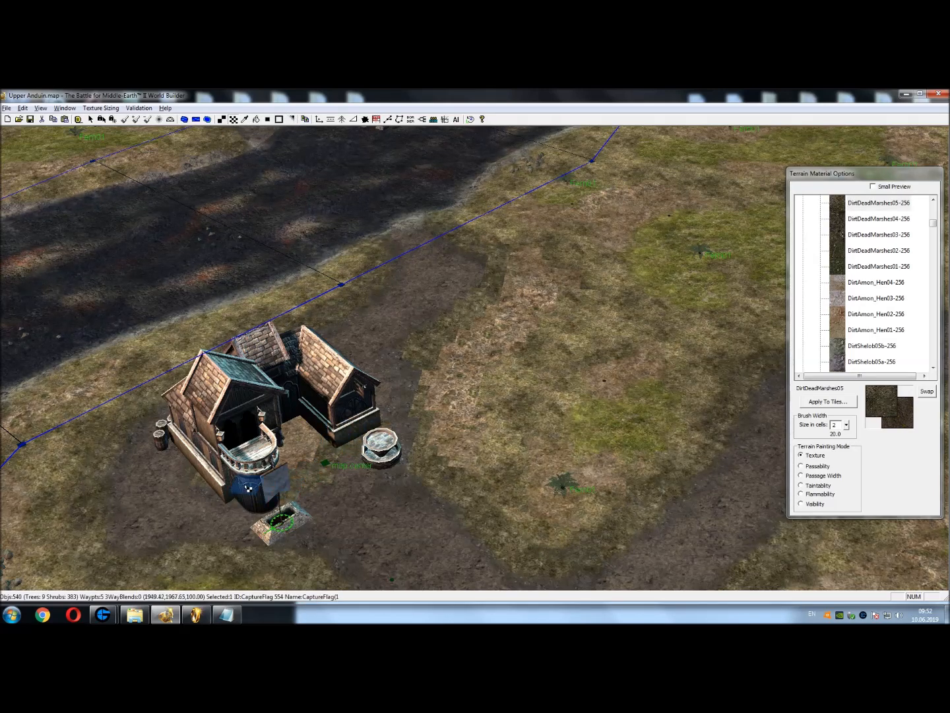
{"action": "middle_click_drag", "start_coordinate": [247, 447], "coordinate": [374, 469]}
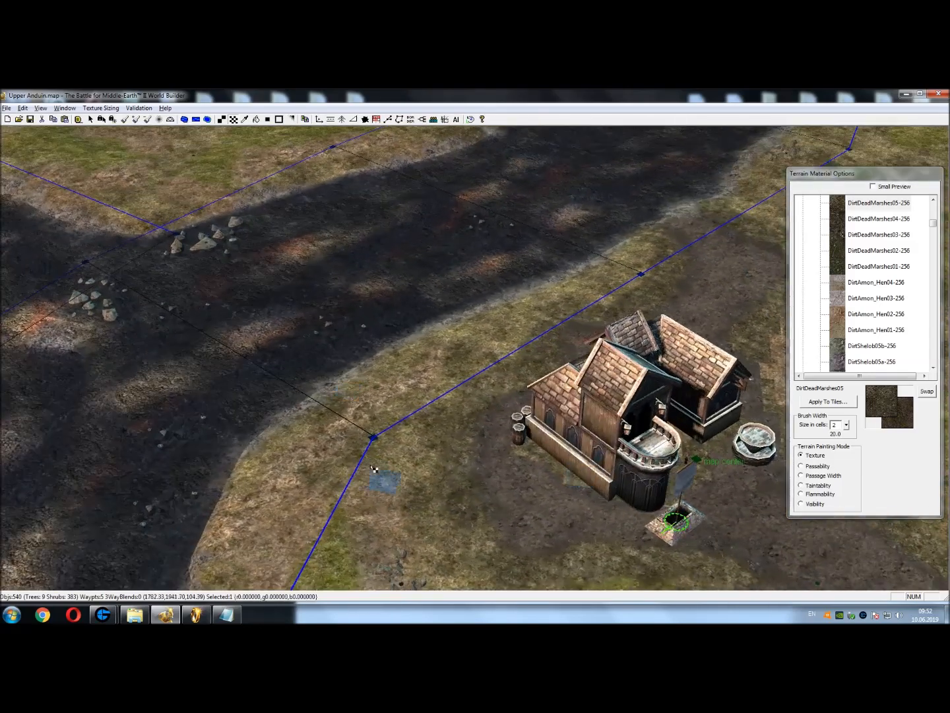
Soften the blocky texture edges of the courtyard and the strip beside the inn with Alpha Blend
{"action": "left_click", "coordinate": [268, 121]}
{"action": "key", "text": "Right"}
{"action": "key", "text": "Right"}
{"action": "key", "text": "Right"}
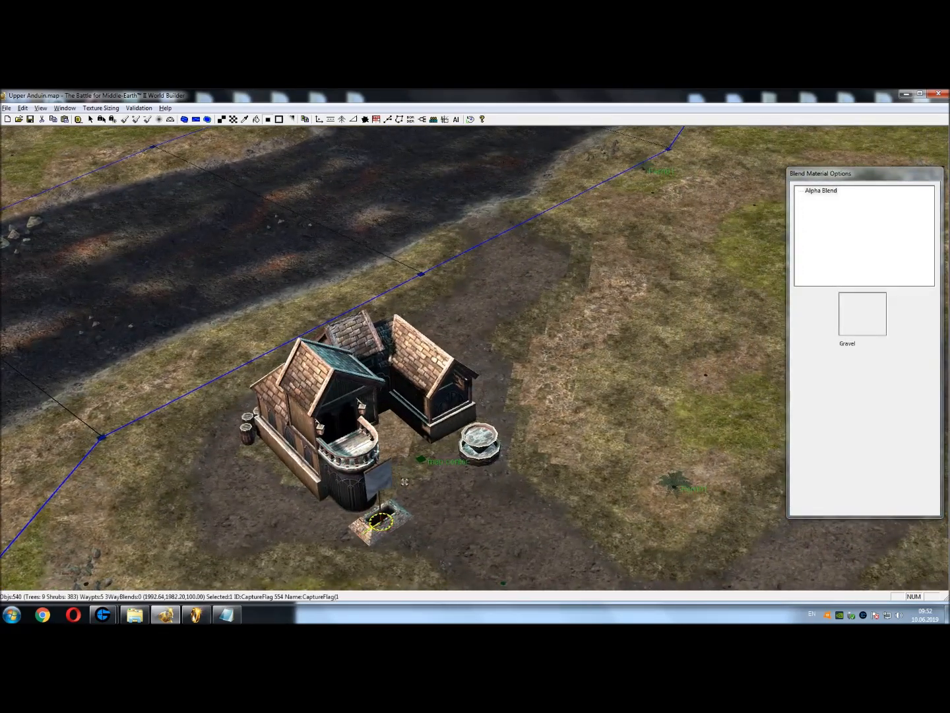
{"action": "left_click", "coordinate": [393, 434]}
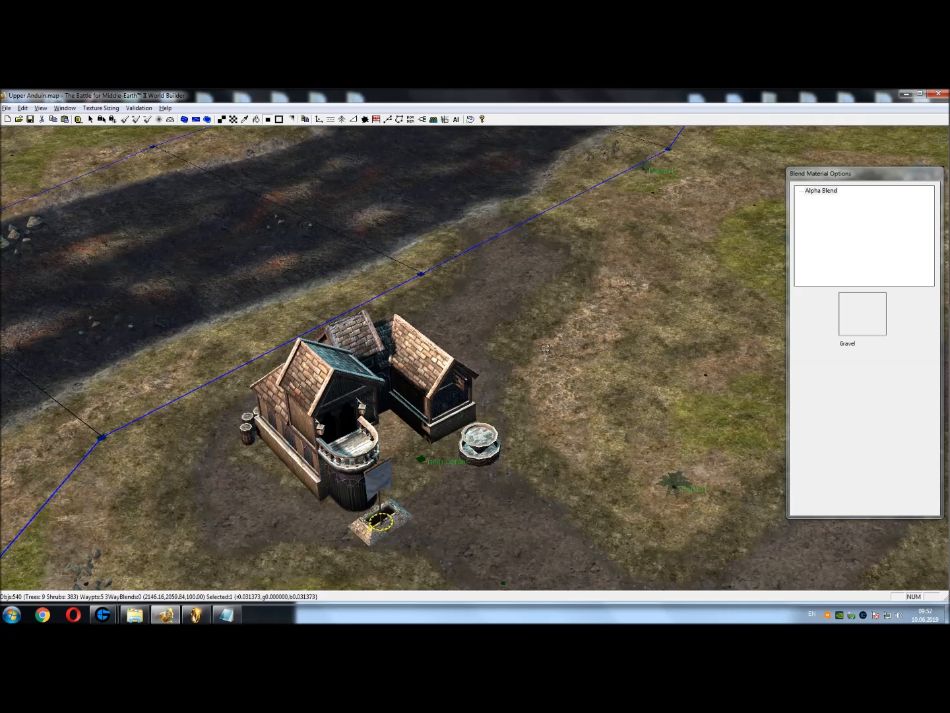
Smooth the remaining hard texture transitions around all sides of the inn with the single-edge blend tool
{"action": "middle_click_drag", "start_coordinate": [591, 356], "coordinate": [528, 318]}
{"action": "scroll", "coordinate": [502, 297], "scroll_direction": "up", "scroll_amount": 3}
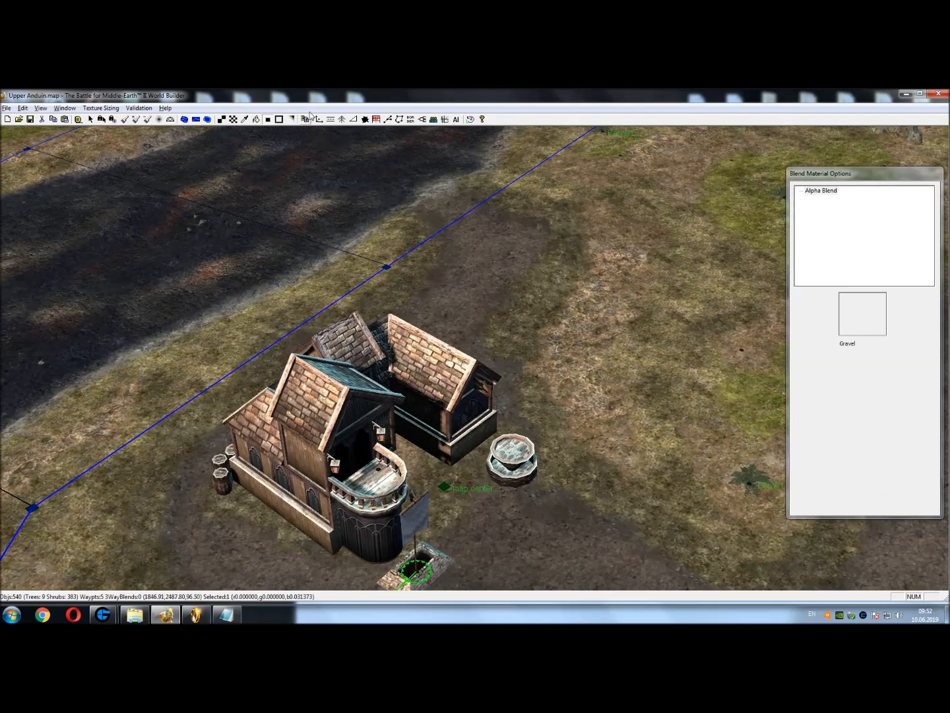
{"action": "left_click", "coordinate": [290, 119]}
{"action": "right_click_drag", "start_coordinate": [299, 257], "coordinate": [373, 312]}
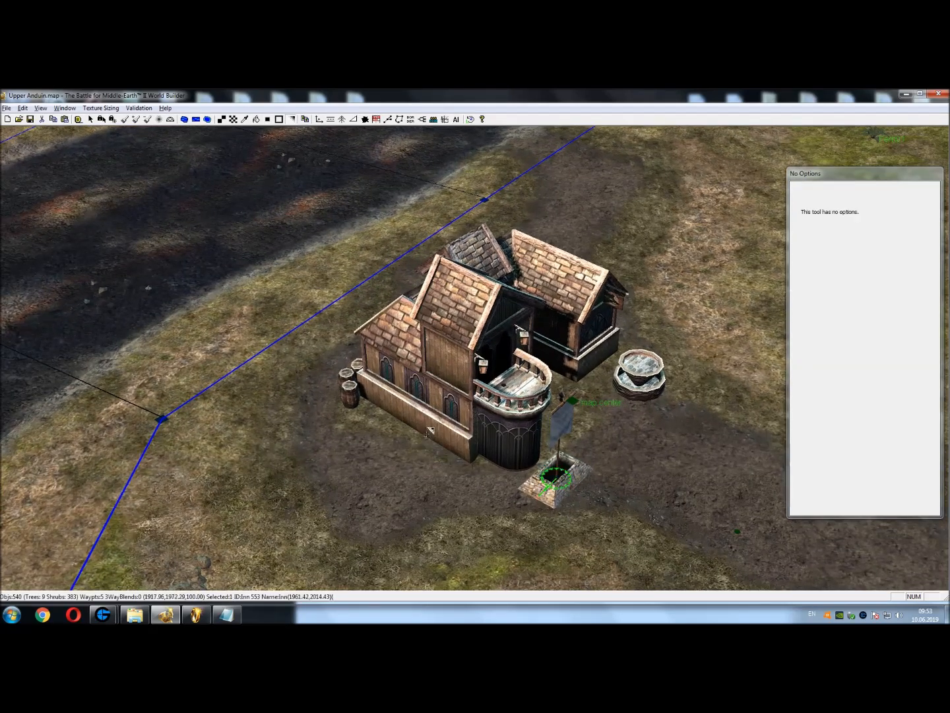
{"action": "middle_click_drag", "start_coordinate": [384, 430], "coordinate": [413, 469]}
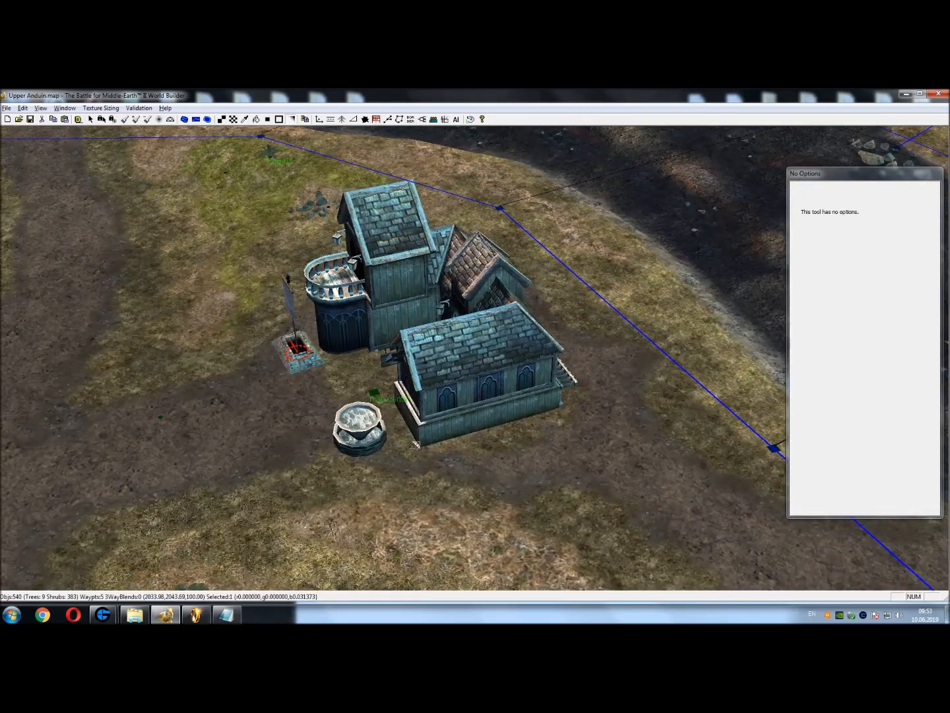
{"action": "middle_click_drag", "start_coordinate": [416, 447], "coordinate": [317, 498]}
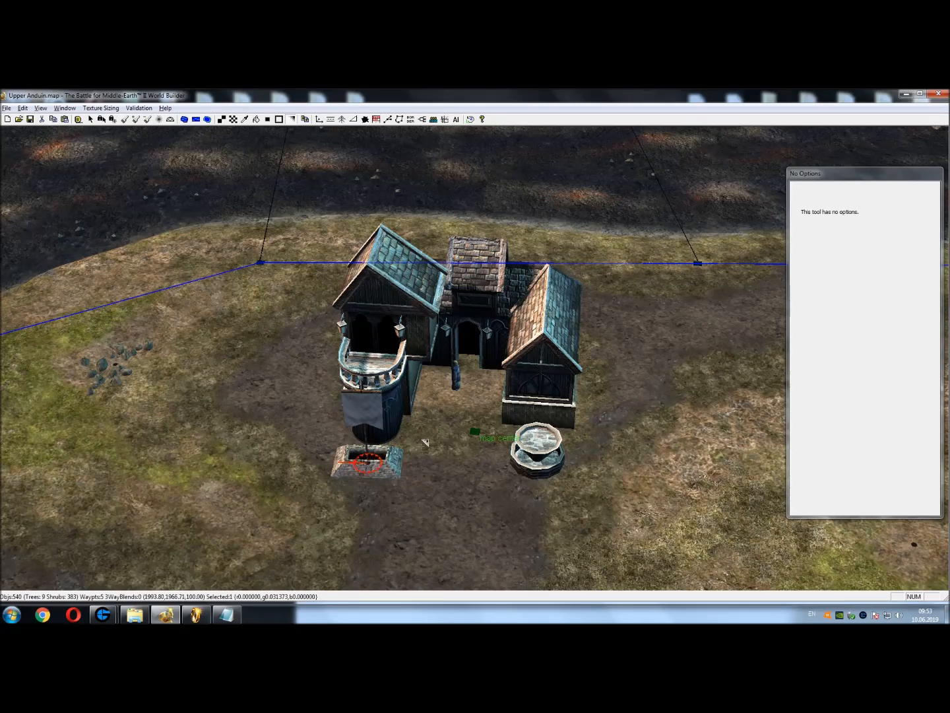
{"action": "mouse_move", "coordinate": [492, 442]}
{"action": "middle_mouse_down"}
{"action": "mouse_move", "coordinate": [436, 469]}
{"action": "mouse_move", "coordinate": [502, 442]}
{"action": "middle_mouse_up"}
Review the inn's finished surroundings from farther away and continue across the map to the border strip with the texture samples
{"action": "scroll", "coordinate": [471, 461], "scroll_direction": "down", "scroll_amount": 6}
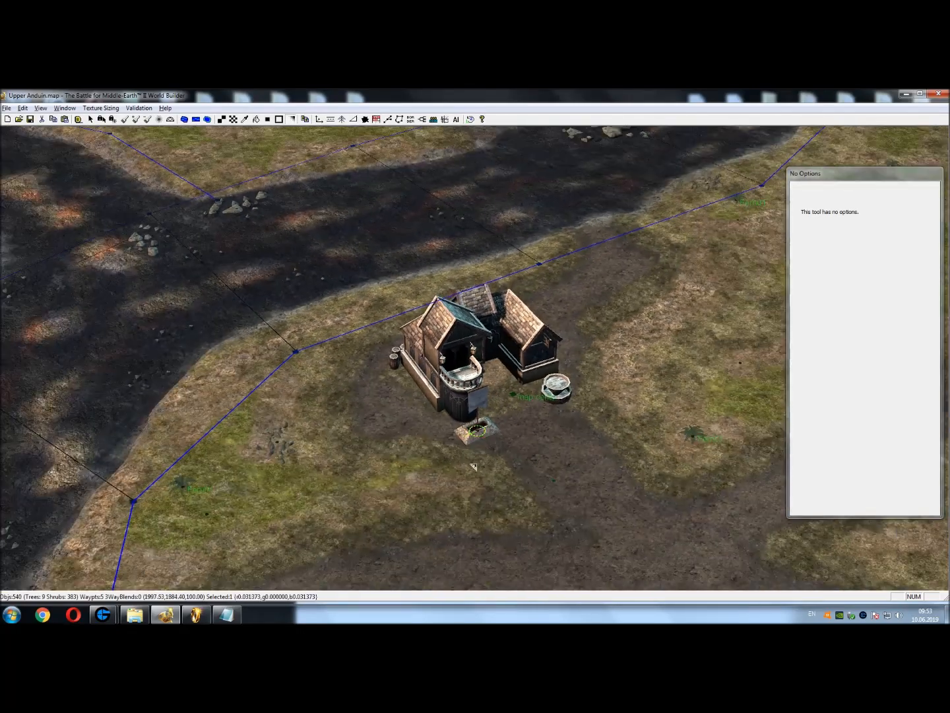
{"action": "scroll", "coordinate": [556, 456], "scroll_direction": "down", "scroll_amount": 2}
{"action": "middle_click_drag", "start_coordinate": [557, 457], "coordinate": [524, 459]}
{"action": "right_click_drag", "start_coordinate": [614, 353], "coordinate": [526, 523]}
{"action": "scroll", "coordinate": [505, 384], "scroll_direction": "down", "scroll_amount": 3}
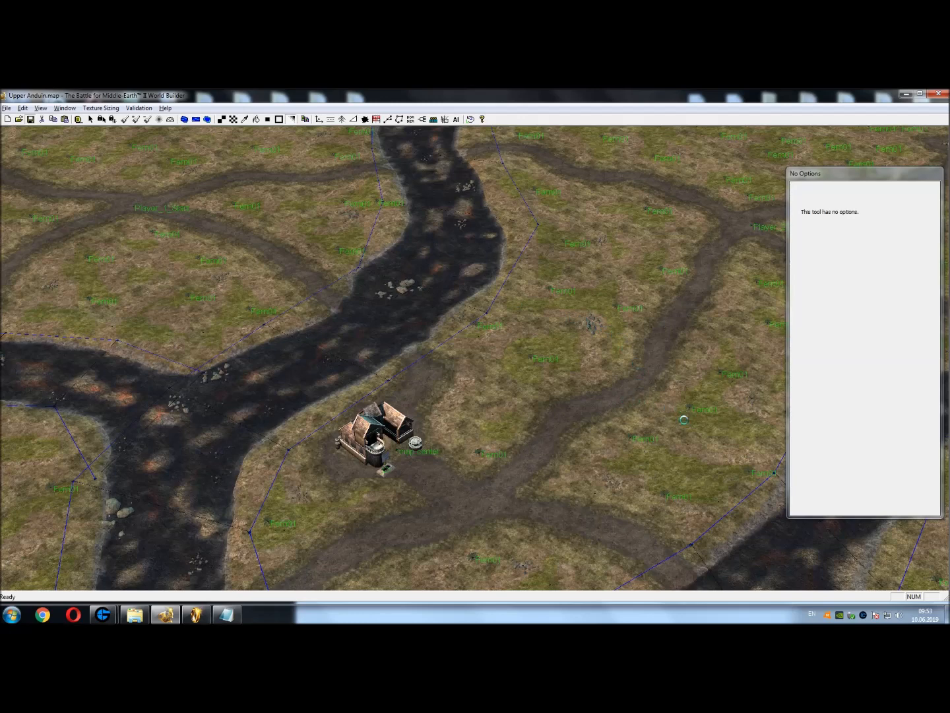
{"action": "right_click_drag", "start_coordinate": [647, 409], "coordinate": [39, 203]}
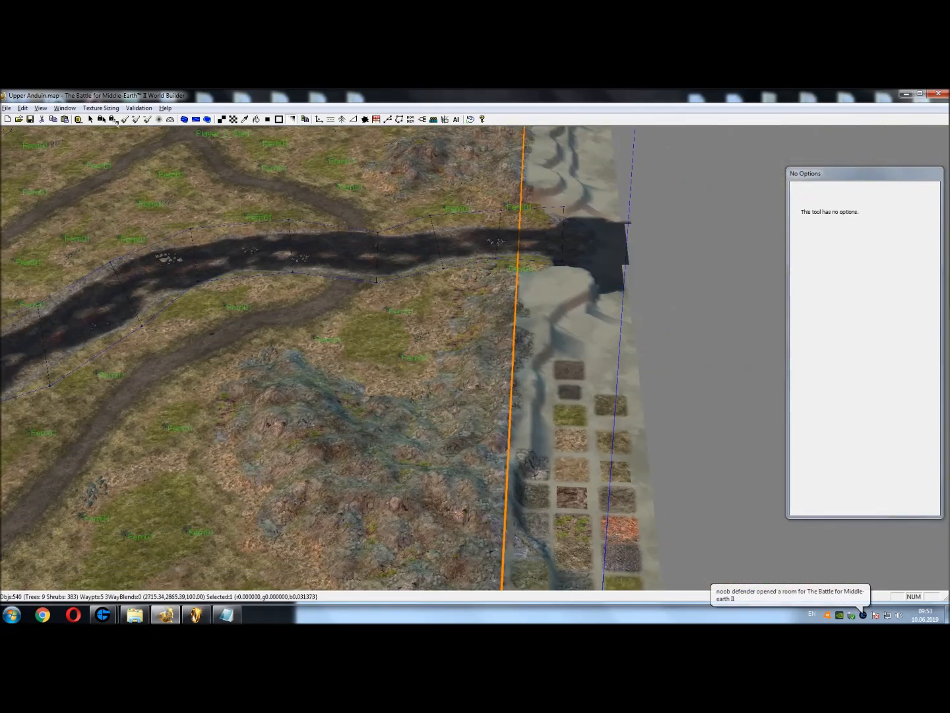
Sample the RockIronHills01 texture from the rocky hillside along the map's eastern border
{"action": "left_click", "coordinate": [91, 122]}
{"action": "right_click_drag", "start_coordinate": [456, 326], "coordinate": [380, 241]}
{"action": "right_click_drag", "start_coordinate": [370, 428], "coordinate": [499, 329]}
{"action": "scroll", "coordinate": [362, 418], "scroll_direction": "down", "scroll_amount": 2}
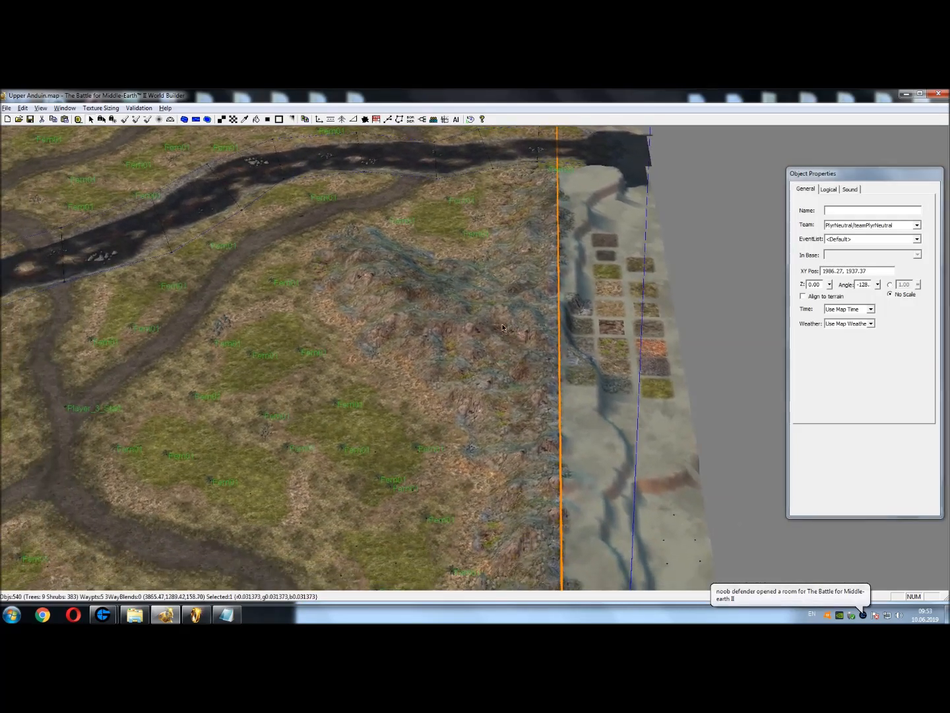
{"action": "scroll", "coordinate": [469, 371], "scroll_direction": "up", "scroll_amount": 3}
{"action": "scroll", "coordinate": [459, 390], "scroll_direction": "up", "scroll_amount": 4}
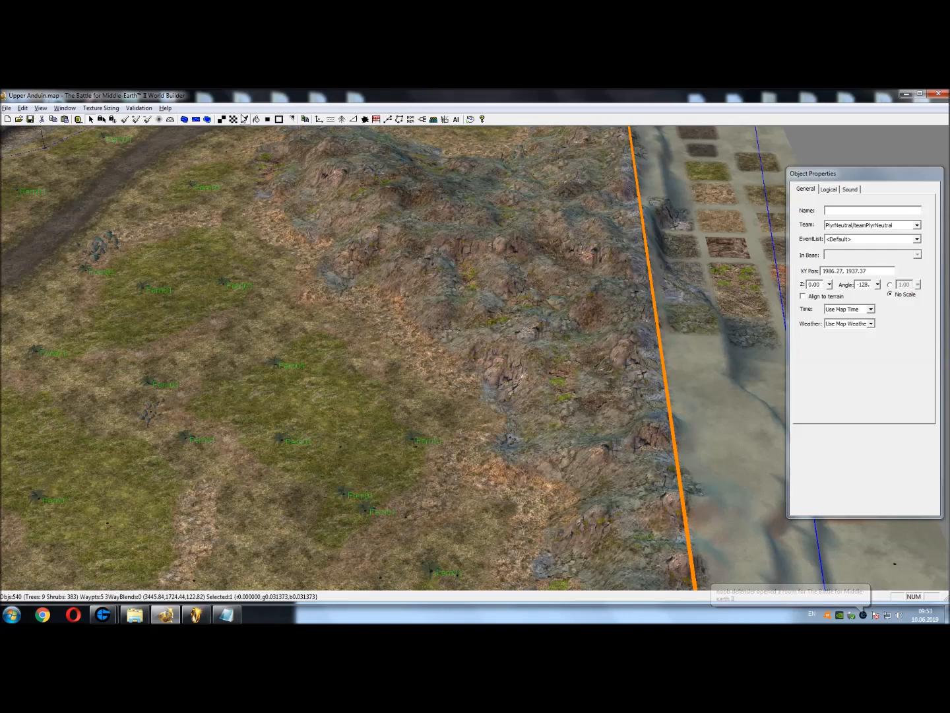
{"action": "left_click", "coordinate": [244, 119]}
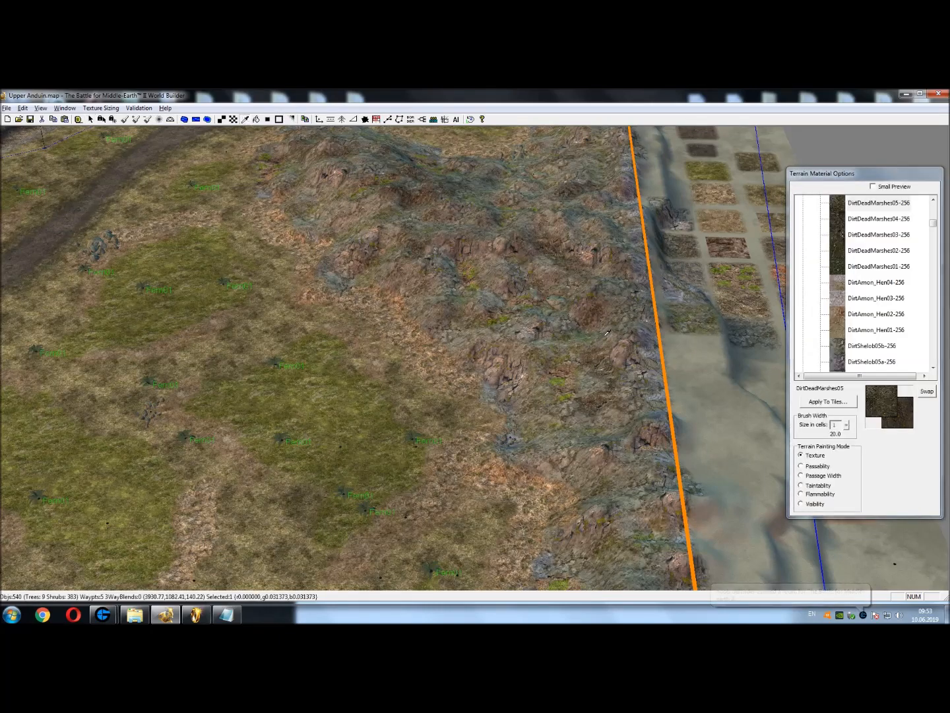
{"action": "scroll", "coordinate": [631, 389], "scroll_direction": "up", "scroll_amount": 4}
{"action": "left_click", "coordinate": [638, 394]}
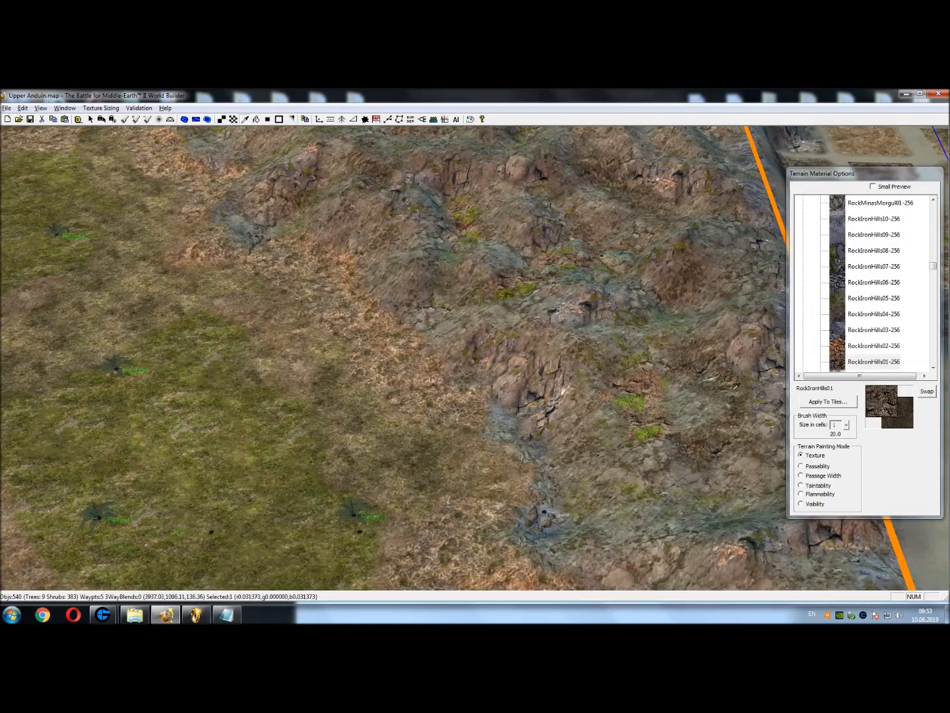
Sample the GrassAmon_Hen06 texture from its swatch on the eastern border strip
{"action": "right_click_drag", "start_coordinate": [543, 415], "coordinate": [498, 337]}
{"action": "scroll", "coordinate": [405, 356], "scroll_direction": "down", "scroll_amount": 2}
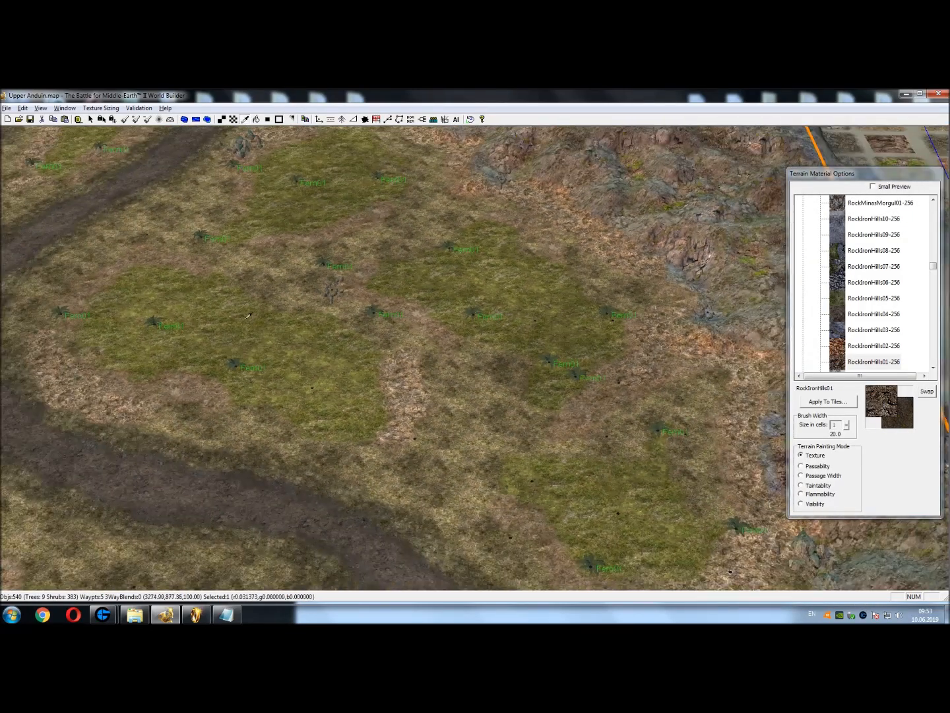
{"action": "scroll", "coordinate": [359, 392], "scroll_direction": "down", "scroll_amount": 2}
{"action": "scroll", "coordinate": [371, 390], "scroll_direction": "up", "scroll_amount": 3}
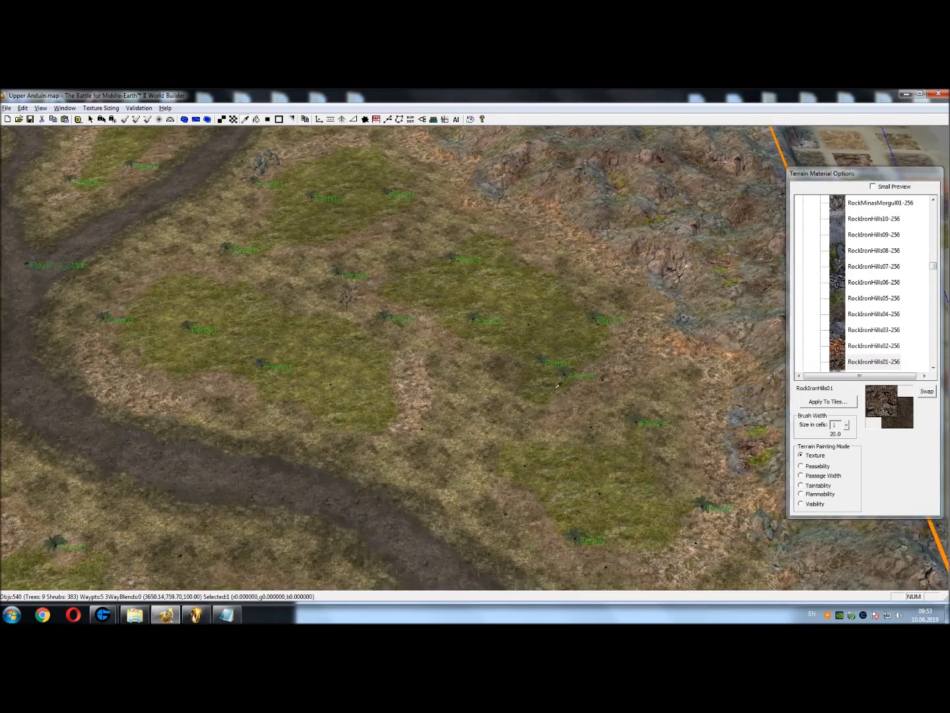
{"action": "right_click_drag", "start_coordinate": [746, 179], "coordinate": [272, 452]}
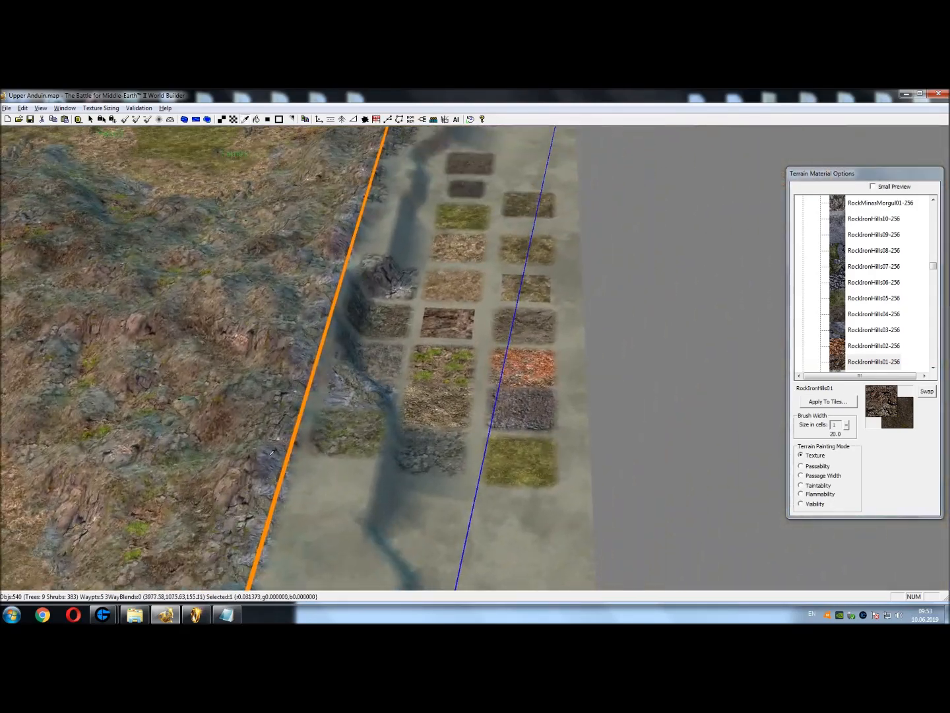
{"action": "left_click", "coordinate": [527, 455]}
{"action": "right_click_drag", "start_coordinate": [477, 431], "coordinate": [704, 215]}
{"action": "right_click_drag", "start_coordinate": [304, 335], "coordinate": [285, 530]}
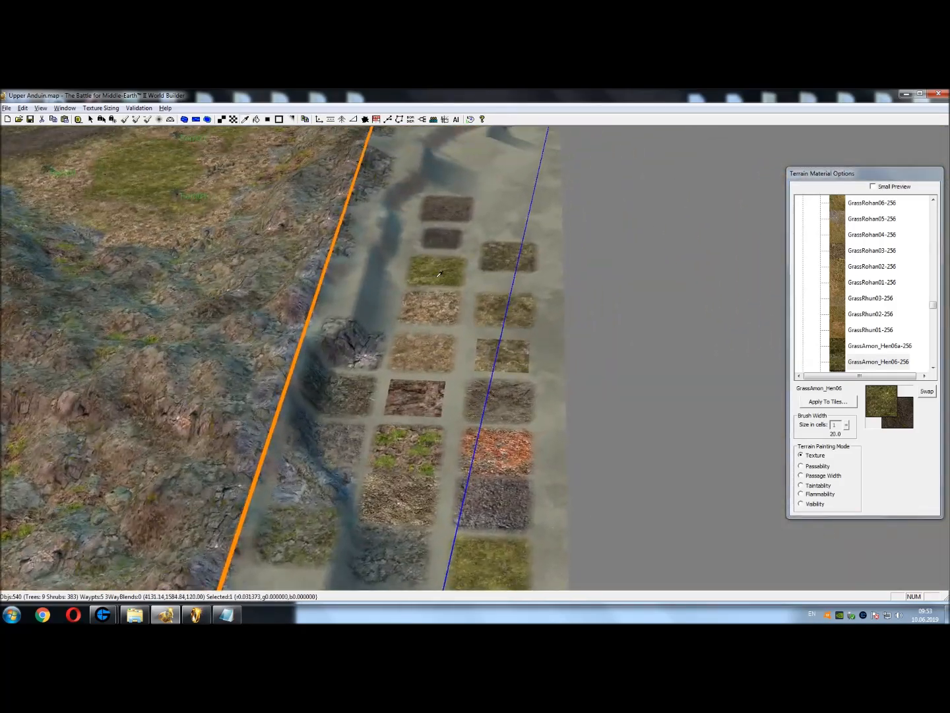
{"action": "right_click_drag", "start_coordinate": [432, 270], "coordinate": [551, 128]}
{"action": "scroll", "coordinate": [551, 129], "scroll_direction": "down", "scroll_amount": 3}
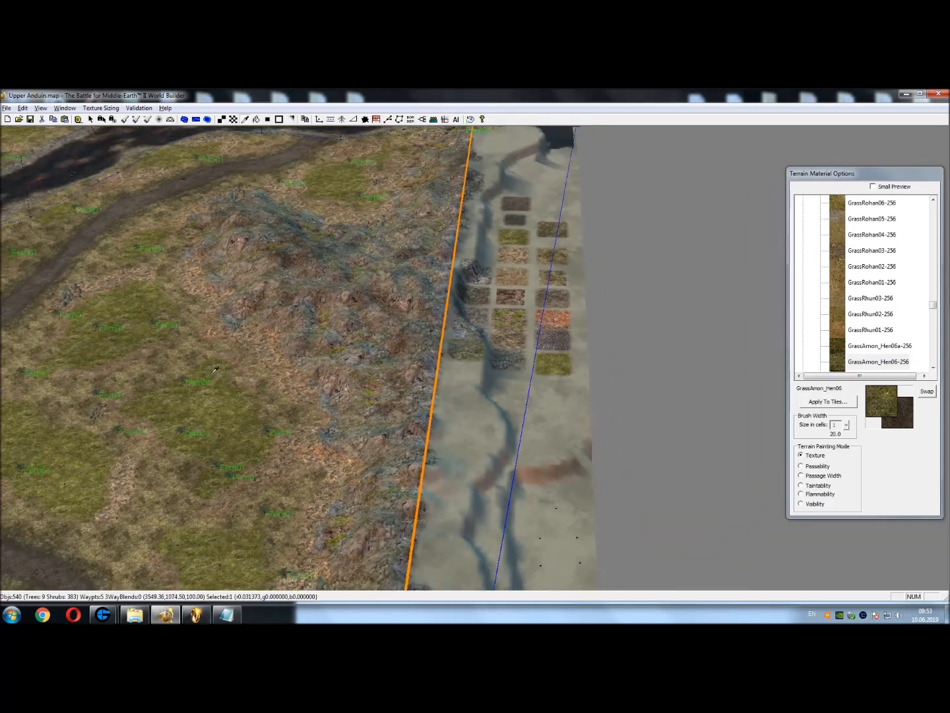
Turn on the display of trees and bring the sample trees on the southeastern border strip into view
{"action": "right_click_drag", "start_coordinate": [389, 218], "coordinate": [825, 317]}
{"action": "scroll", "coordinate": [536, 332], "scroll_direction": "down", "scroll_amount": 5}
{"action": "right_click_drag", "start_coordinate": [536, 333], "coordinate": [126, 310]}
{"action": "left_click", "coordinate": [92, 120]}
{"action": "right_click_drag", "start_coordinate": [772, 311], "coordinate": [520, 199]}
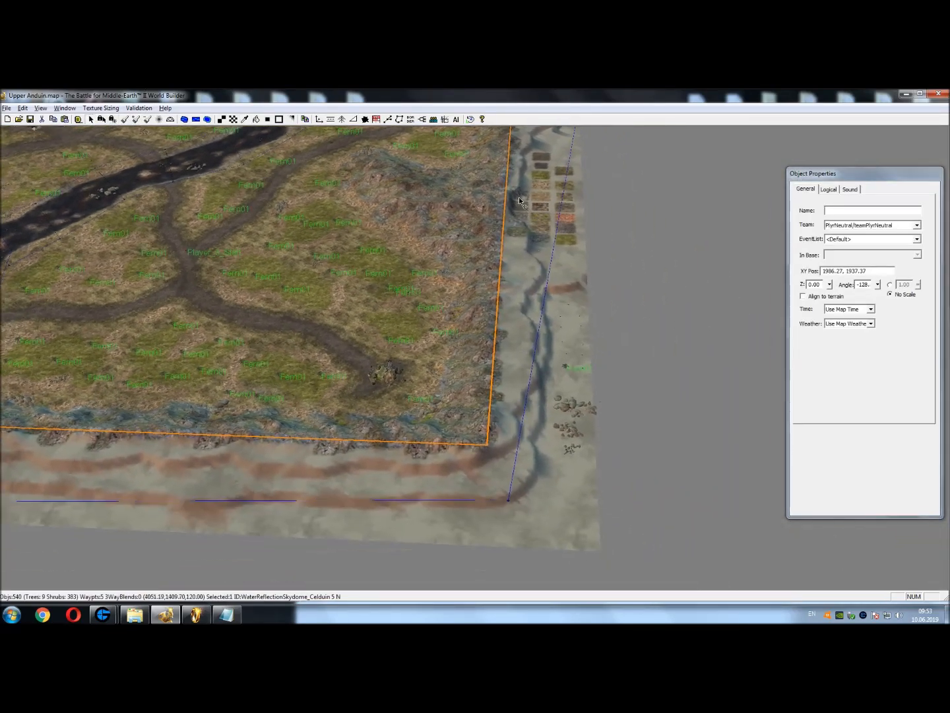
{"action": "right_click_drag", "start_coordinate": [646, 360], "coordinate": [637, 376]}
{"action": "scroll", "coordinate": [637, 375], "scroll_direction": "up", "scroll_amount": 5}
{"action": "left_click", "coordinate": [39, 110]}
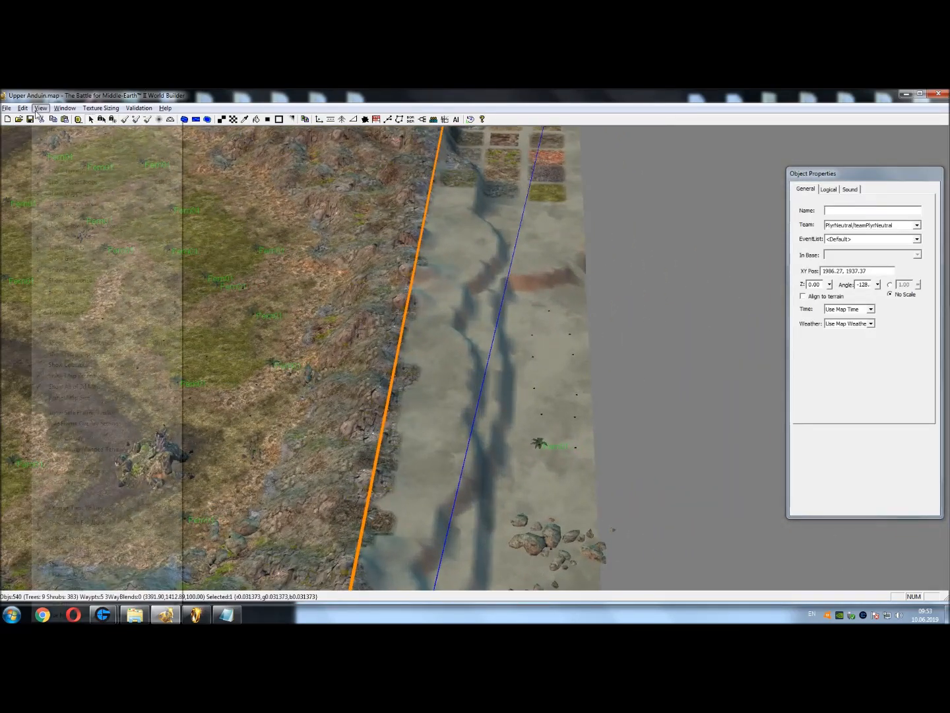
{"action": "left_click", "coordinate": [65, 258]}
{"action": "right_click_drag", "start_coordinate": [460, 372], "coordinate": [558, 349]}
{"action": "scroll", "coordinate": [562, 347], "scroll_direction": "up", "scroll_amount": 2}
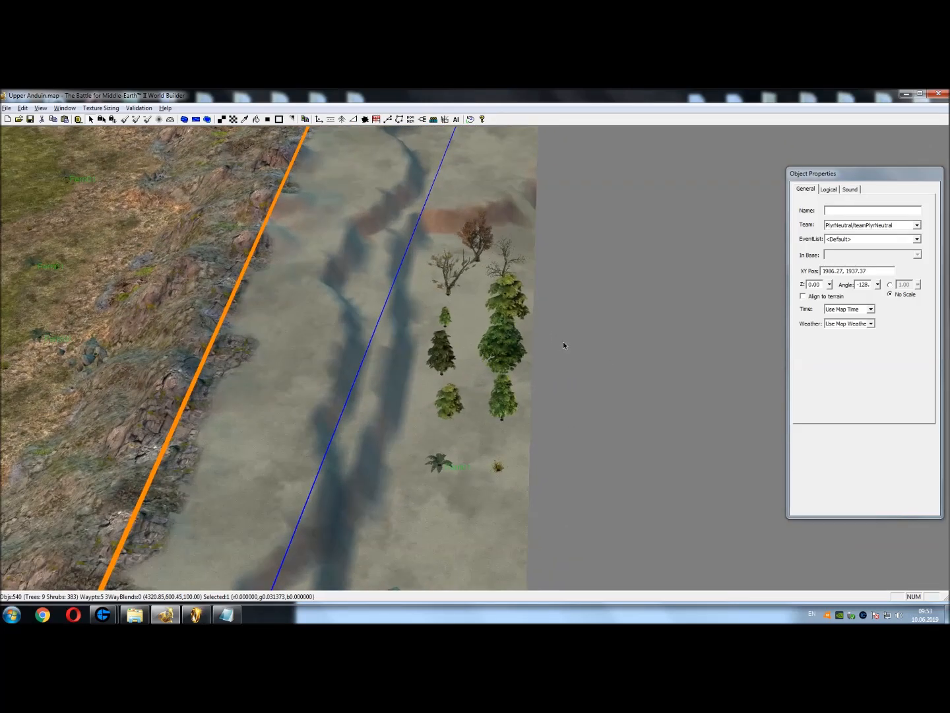
{"action": "scroll", "coordinate": [563, 341], "scroll_direction": "up", "scroll_amount": 1}
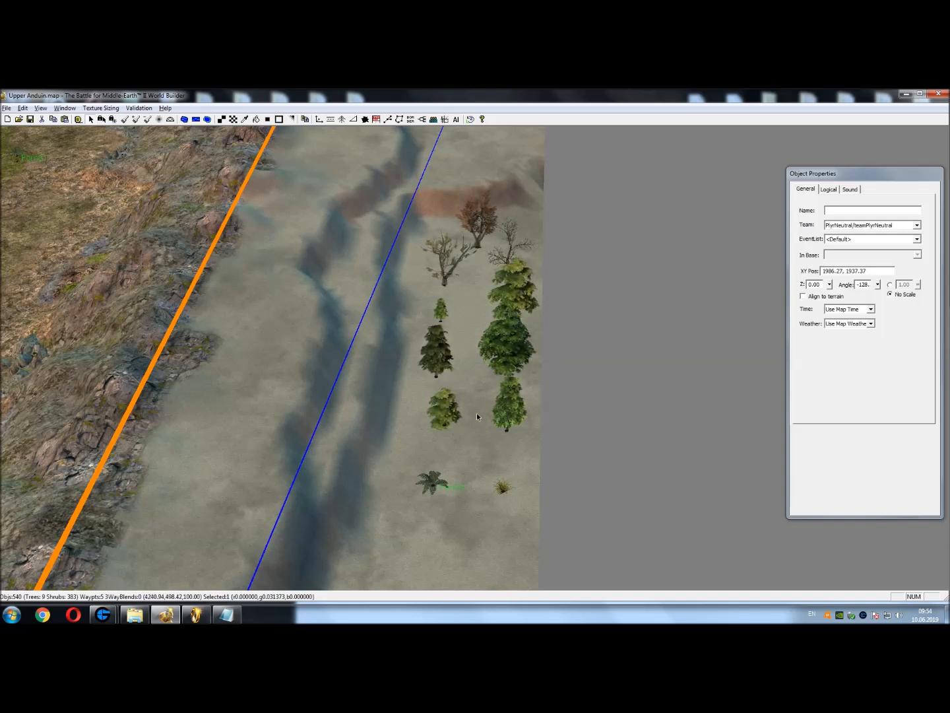
Take the Tree03a sample as the object to place and plant five around the southeastern lair and the grass west of it
{"action": "right_click_drag", "start_coordinate": [481, 406], "coordinate": [499, 425]}
{"action": "left_click", "coordinate": [487, 455]}
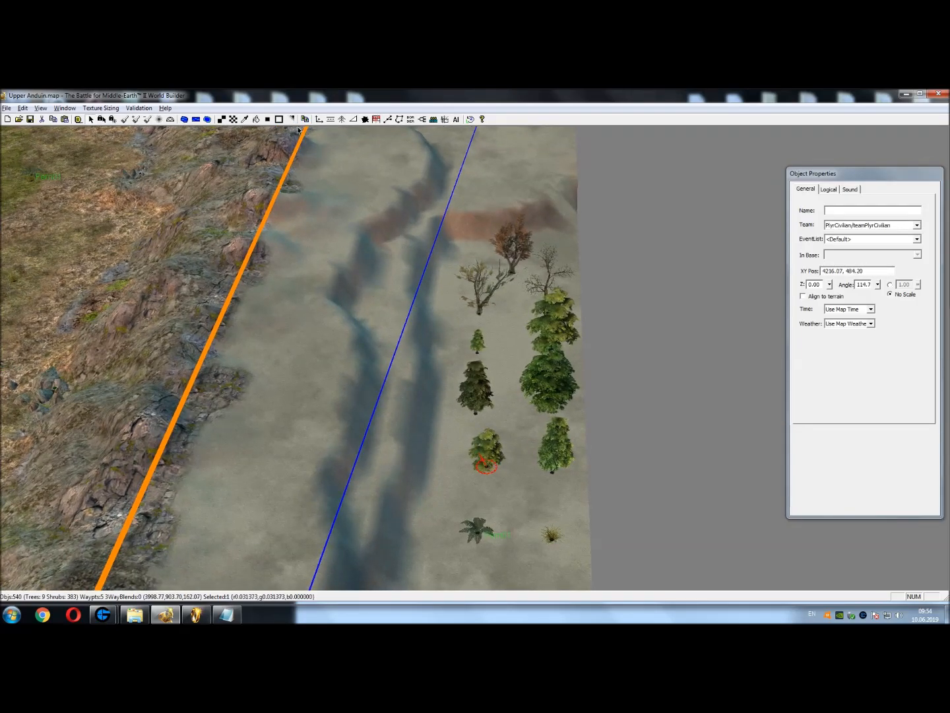
{"action": "left_click", "coordinate": [321, 119]}
{"action": "right_click_drag", "start_coordinate": [196, 258], "coordinate": [614, 306]}
{"action": "scroll", "coordinate": [618, 434], "scroll_direction": "down", "scroll_amount": 3}
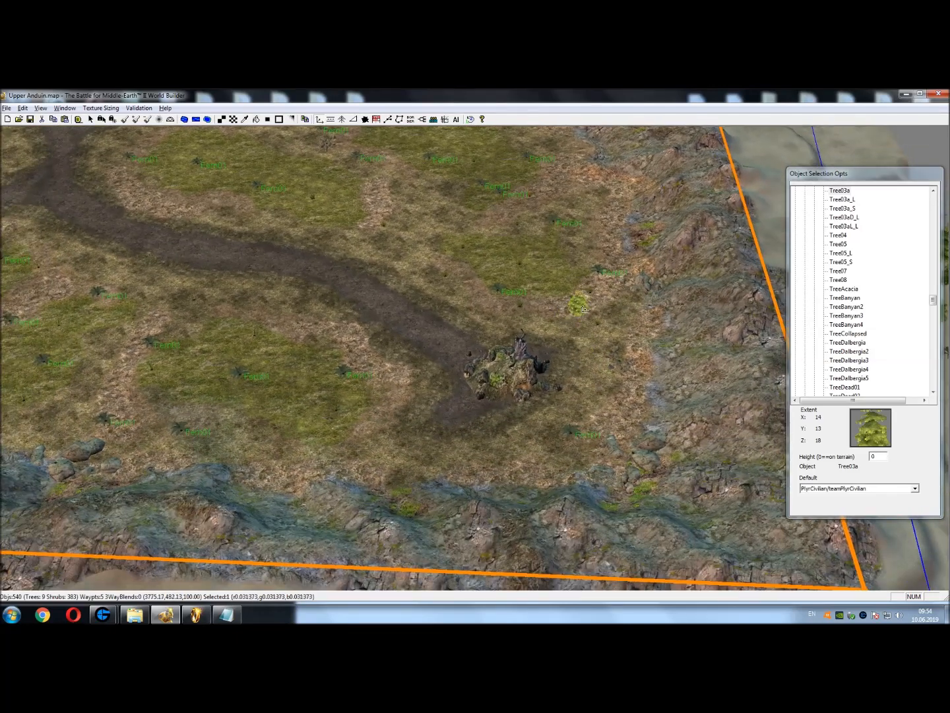
{"action": "left_click", "coordinate": [573, 320]}
{"action": "left_click", "coordinate": [532, 470]}
{"action": "left_click", "coordinate": [613, 421]}
{"action": "left_click", "coordinate": [314, 433]}
{"action": "left_click", "coordinate": [255, 372]}
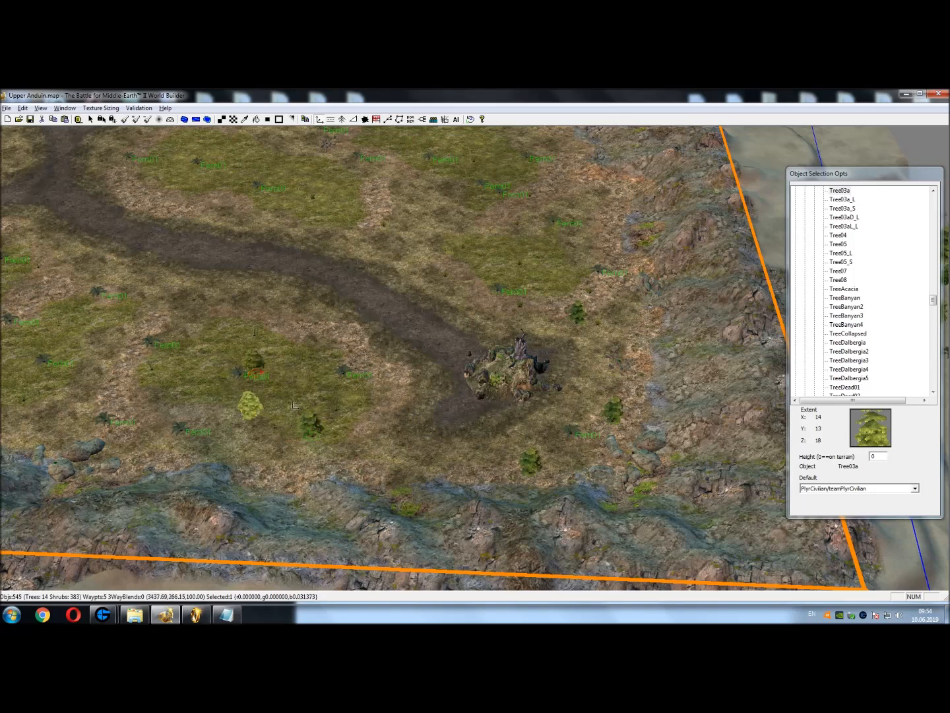
Plant Tree03a trees on the grass patches north of the southeastern lair, toward the foot of the eastern hills
{"action": "left_click", "coordinate": [325, 342]}
{"action": "right_click_drag", "start_coordinate": [495, 292], "coordinate": [436, 472]}
{"action": "left_click", "coordinate": [556, 347]}
{"action": "left_click", "coordinate": [502, 403]}
{"action": "right_click_drag", "start_coordinate": [482, 327], "coordinate": [535, 423]}
{"action": "left_click", "coordinate": [564, 379]}
{"action": "left_click", "coordinate": [478, 349]}
{"action": "left_click", "coordinate": [443, 426]}
Continue scattering Tree03a northward along the western foot of the eastern hills
{"action": "right_click_drag", "start_coordinate": [432, 337], "coordinate": [491, 436]}
{"action": "left_click", "coordinate": [496, 370]}
{"action": "left_click", "coordinate": [413, 451]}
{"action": "right_click_drag", "start_coordinate": [380, 330], "coordinate": [433, 423]}
{"action": "left_click", "coordinate": [437, 437]}
{"action": "right_click_drag", "start_coordinate": [432, 350], "coordinate": [494, 435]}
{"action": "left_click", "coordinate": [505, 395]}
{"action": "left_click", "coordinate": [461, 378]}
Plant Tree03a trees on the grass between the eastern hills and the south bank of the eastern river branch
{"action": "right_click_drag", "start_coordinate": [540, 305], "coordinate": [512, 413]}
{"action": "left_click", "coordinate": [593, 430]}
{"action": "left_click", "coordinate": [594, 431]}
{"action": "left_click", "coordinate": [553, 345]}
{"action": "left_click", "coordinate": [633, 346]}
{"action": "right_click_drag", "start_coordinate": [630, 332], "coordinate": [600, 417]}
{"action": "left_click", "coordinate": [627, 382]}
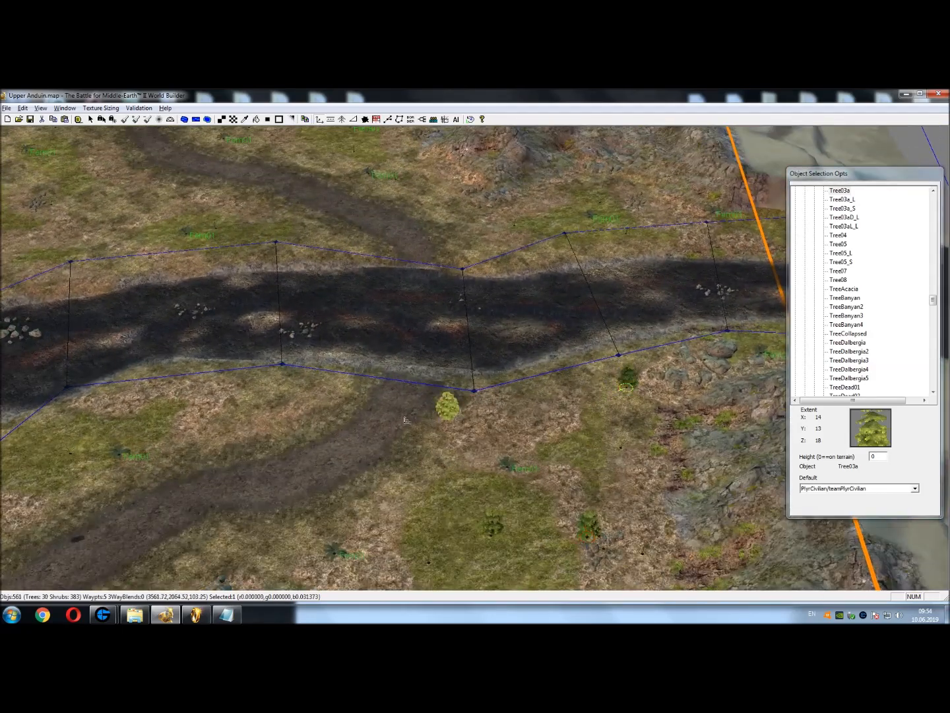
Plant Tree03a trees along the river's south bank and beside the dirt roads north of Player_3_Start
{"action": "right_click_drag", "start_coordinate": [448, 403], "coordinate": [571, 309]}
{"action": "left_click", "coordinate": [631, 300]}
{"action": "left_click", "coordinate": [542, 359]}
{"action": "left_click", "coordinate": [541, 312]}
{"action": "right_click_drag", "start_coordinate": [450, 381], "coordinate": [520, 245]}
{"action": "left_click", "coordinate": [455, 351]}
{"action": "left_click", "coordinate": [353, 379]}
{"action": "left_click", "coordinate": [418, 455]}
Scatter Tree03a trees over the grassland between the river and the road west of Player_3_Start
{"action": "right_click_drag", "start_coordinate": [418, 455], "coordinate": [432, 341]}
{"action": "left_click", "coordinate": [301, 329]}
{"action": "left_click", "coordinate": [331, 390]}
{"action": "left_click", "coordinate": [202, 375]}
{"action": "right_click_drag", "start_coordinate": [203, 377], "coordinate": [236, 192]}
{"action": "left_click", "coordinate": [336, 354]}
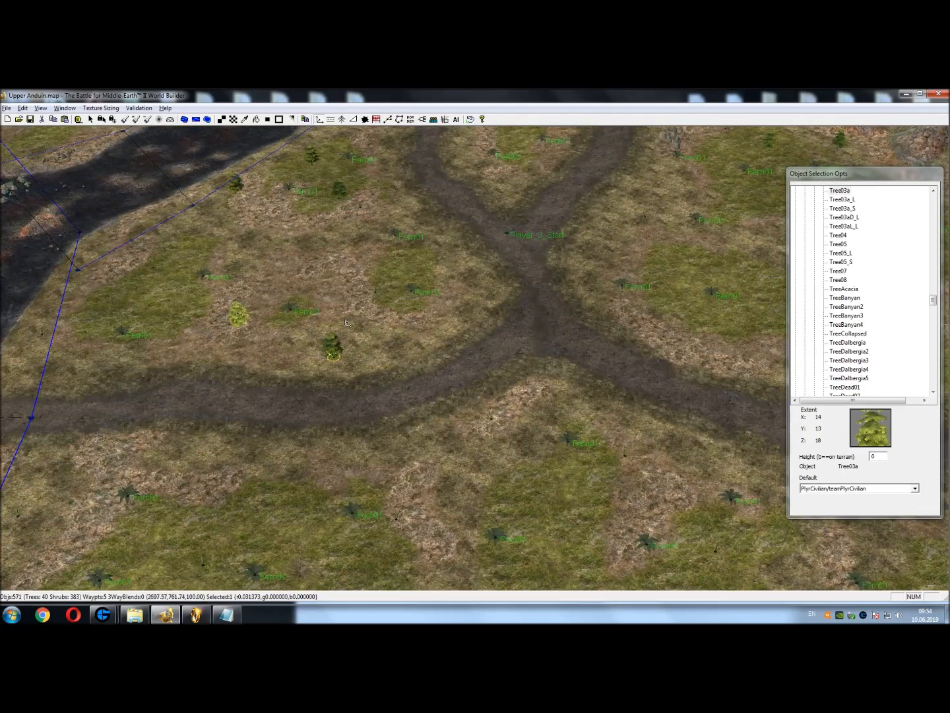
{"action": "left_click", "coordinate": [388, 294]}
Plant Tree03a trees on the grass patches south of the road that runs west from Player_3_Start
{"action": "right_click_drag", "start_coordinate": [354, 320], "coordinate": [218, 265]}
{"action": "left_click", "coordinate": [416, 326]}
{"action": "left_click", "coordinate": [340, 363]}
{"action": "left_click", "coordinate": [455, 388]}
{"action": "right_click_drag", "start_coordinate": [442, 404], "coordinate": [346, 336]}
{"action": "left_click", "coordinate": [325, 331]}
{"action": "left_click", "coordinate": [407, 303]}
{"action": "left_click", "coordinate": [414, 365]}
Add Tree03a trees above the southern border hills and on the grass patch east of Player_3_Start
{"action": "right_click_drag", "start_coordinate": [556, 353], "coordinate": [308, 393]}
{"action": "left_click", "coordinate": [438, 466]}
{"action": "left_click", "coordinate": [566, 455]}
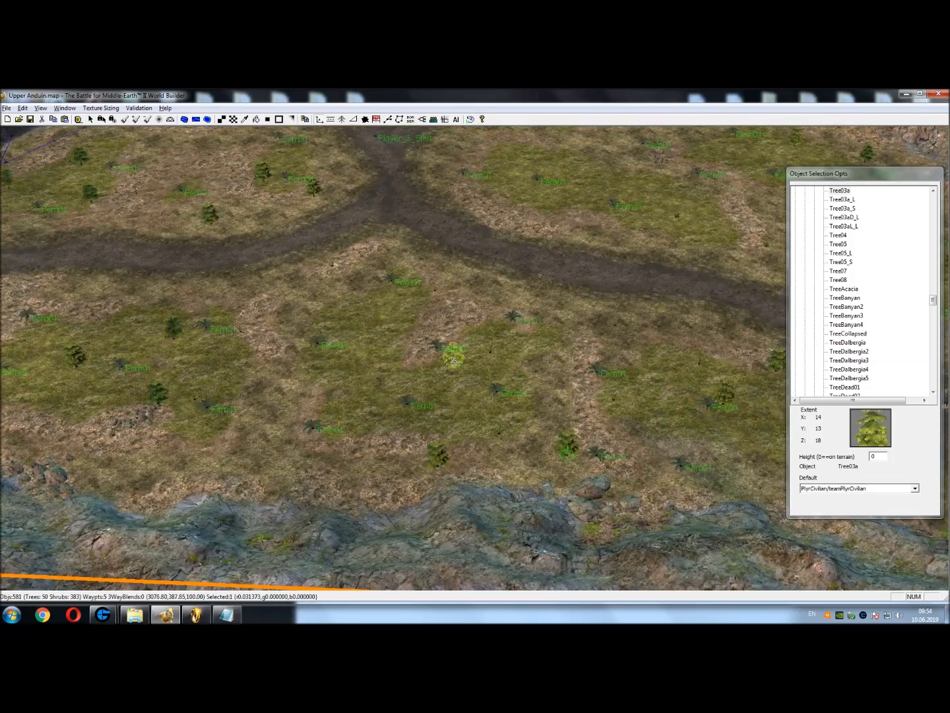
{"action": "left_click", "coordinate": [386, 365]}
{"action": "right_click_drag", "start_coordinate": [386, 365], "coordinate": [41, 366]}
{"action": "right_click_drag", "start_coordinate": [496, 384], "coordinate": [454, 439]}
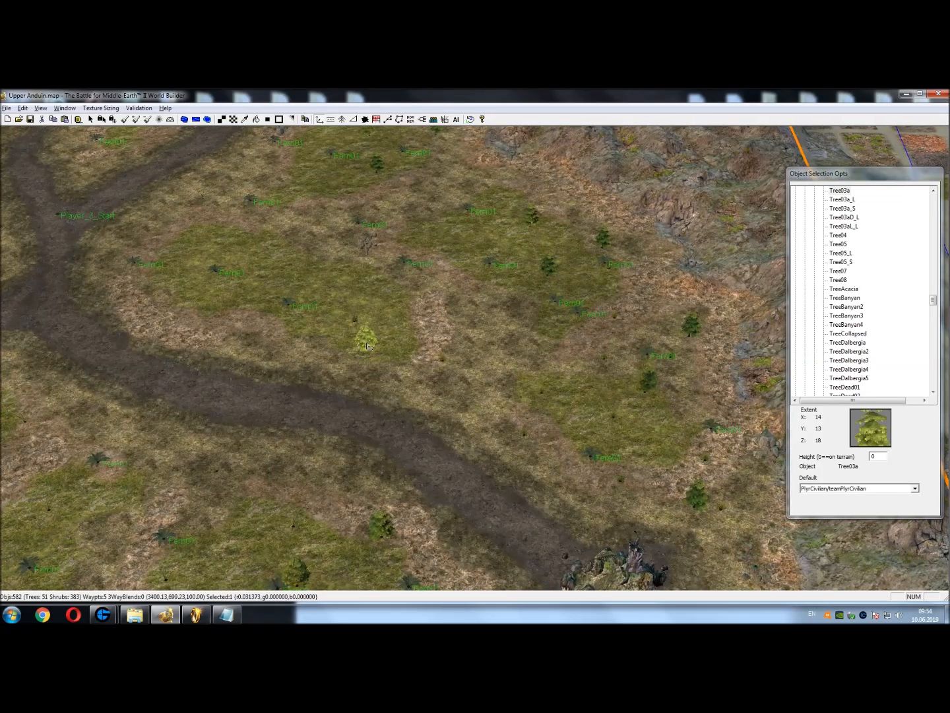
{"action": "left_click", "coordinate": [371, 346]}
{"action": "left_click", "coordinate": [288, 332]}
Move to the southwestern side of the main river and plant three Tree03a trees near the southern hills
{"action": "right_click_drag", "start_coordinate": [289, 332], "coordinate": [623, 379]}
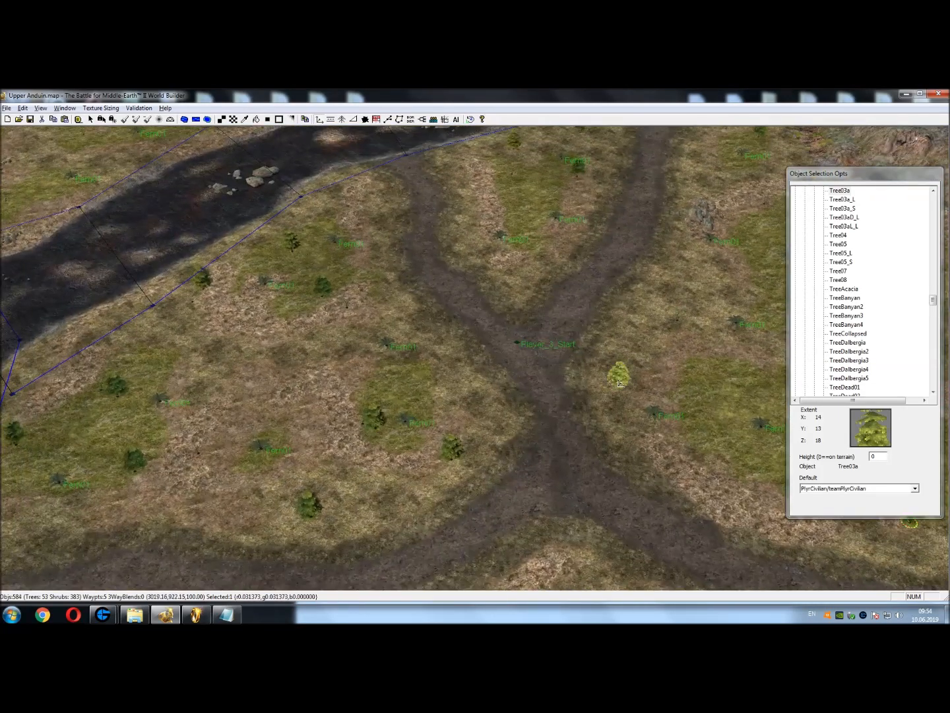
{"action": "scroll", "coordinate": [615, 390], "scroll_direction": "down", "scroll_amount": 1}
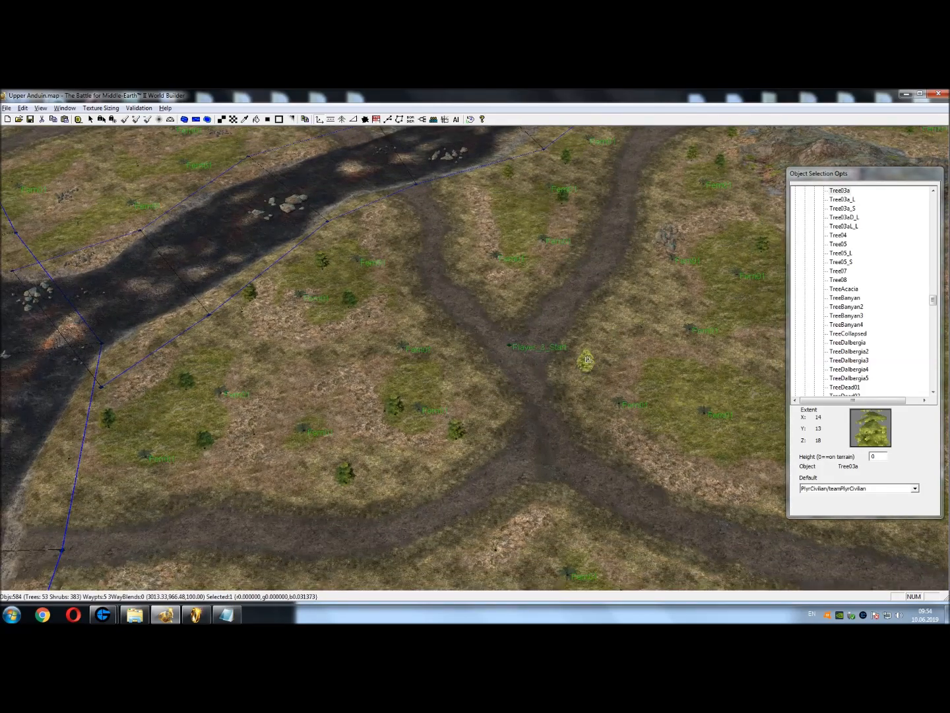
{"action": "right_click_drag", "start_coordinate": [563, 355], "coordinate": [194, 240]}
{"action": "scroll", "coordinate": [194, 240], "scroll_direction": "down", "scroll_amount": 1}
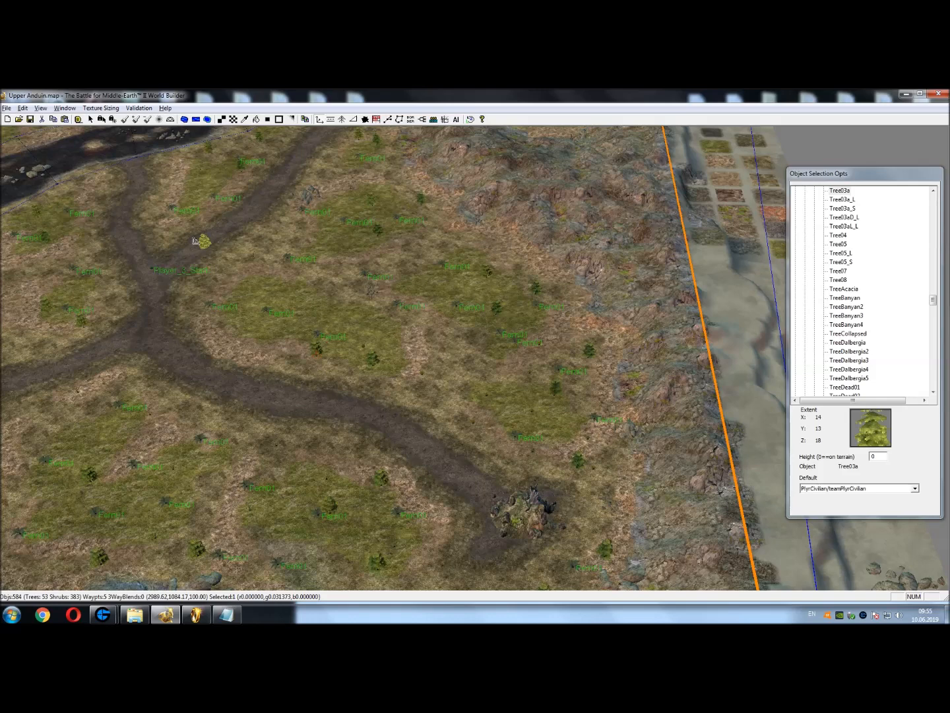
{"action": "scroll", "coordinate": [194, 240], "scroll_direction": "down", "scroll_amount": 4}
{"action": "right_click_drag", "start_coordinate": [317, 334], "coordinate": [531, 408]}
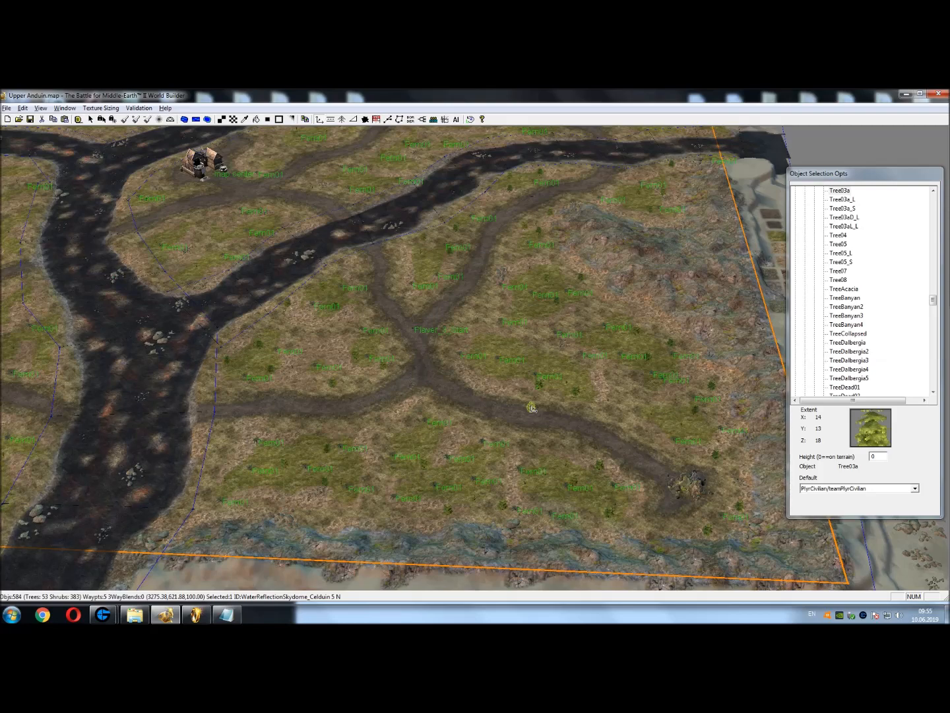
{"action": "right_click_drag", "start_coordinate": [423, 387], "coordinate": [780, 426]}
{"action": "right_click_drag", "start_coordinate": [264, 459], "coordinate": [472, 351]}
{"action": "scroll", "coordinate": [487, 411], "scroll_direction": "up", "scroll_amount": 4}
{"action": "left_click", "coordinate": [531, 417]}
{"action": "left_click", "coordinate": [466, 357]}
{"action": "left_click", "coordinate": [399, 339]}
Plant Tree03a trees along the main river's west bank and on the grass south of Player_4_Start's road
{"action": "right_click_drag", "start_coordinate": [436, 272], "coordinate": [455, 426]}
{"action": "left_click", "coordinate": [517, 385]}
{"action": "left_click", "coordinate": [413, 344]}
{"action": "left_click", "coordinate": [407, 292]}
{"action": "right_click_drag", "start_coordinate": [324, 473], "coordinate": [566, 477]}
{"action": "left_click", "coordinate": [530, 511]}
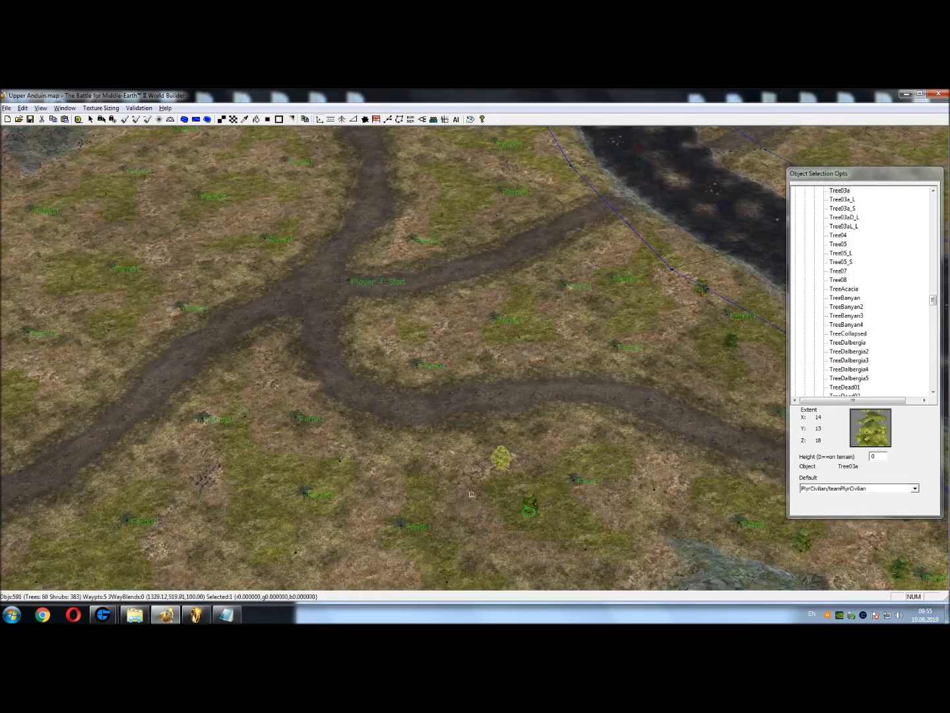
{"action": "left_click", "coordinate": [403, 463]}
{"action": "right_click_drag", "start_coordinate": [455, 520], "coordinate": [485, 424]}
{"action": "left_click", "coordinate": [428, 420]}
Scatter Tree03a trees between the dirt roads and the main river, from Player_4_Start north to the river fork
{"action": "right_click_drag", "start_coordinate": [591, 297], "coordinate": [504, 516]}
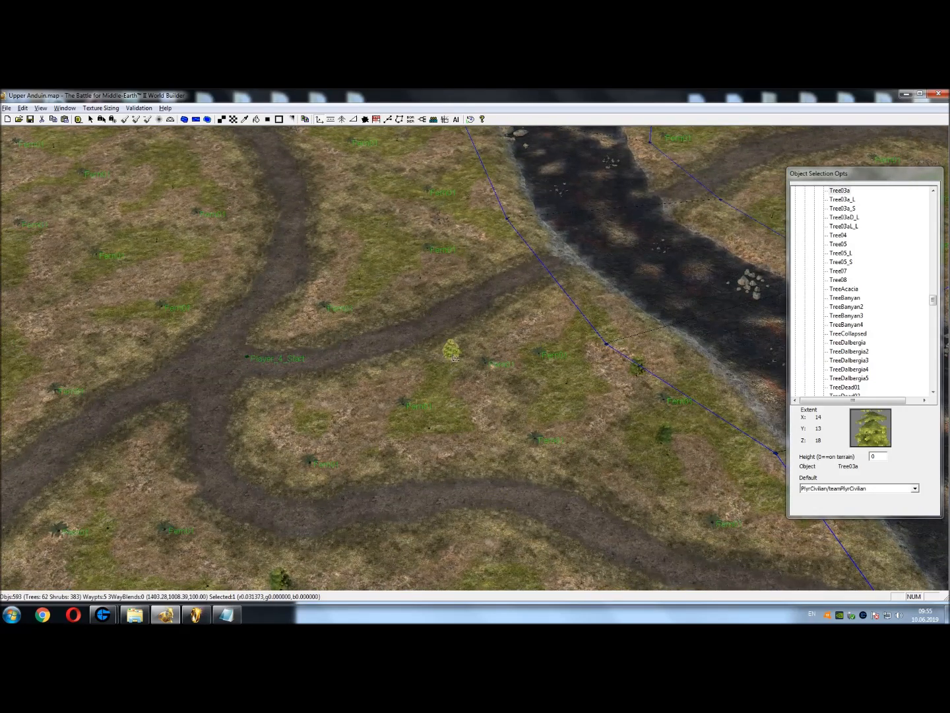
{"action": "left_click", "coordinate": [437, 426]}
{"action": "right_click_drag", "start_coordinate": [437, 425], "coordinate": [431, 495]}
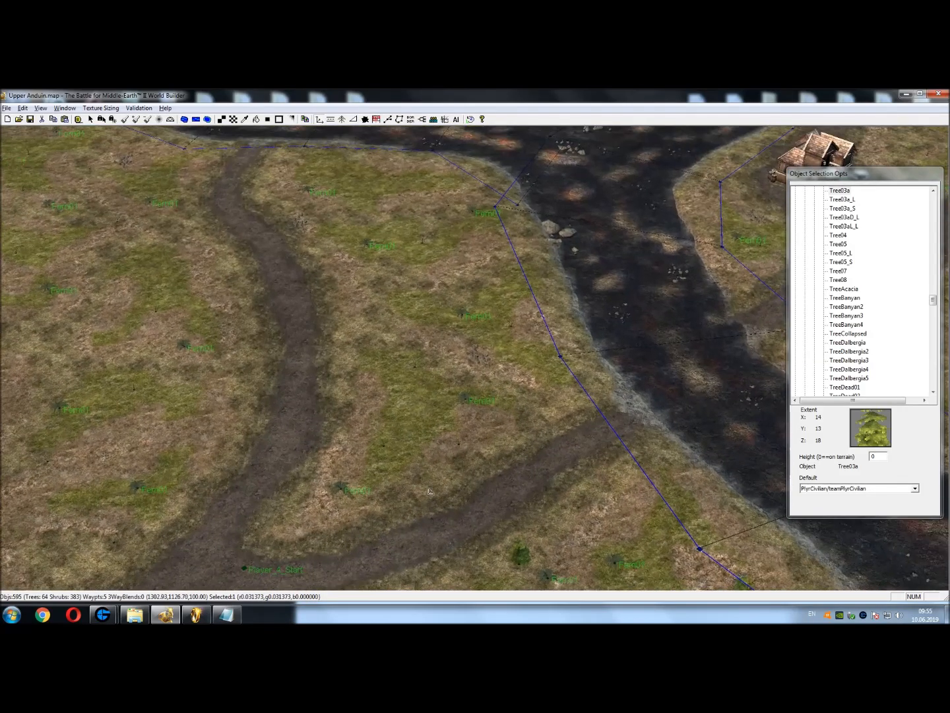
{"action": "left_click", "coordinate": [540, 388]}
{"action": "right_click_drag", "start_coordinate": [437, 223], "coordinate": [558, 455]}
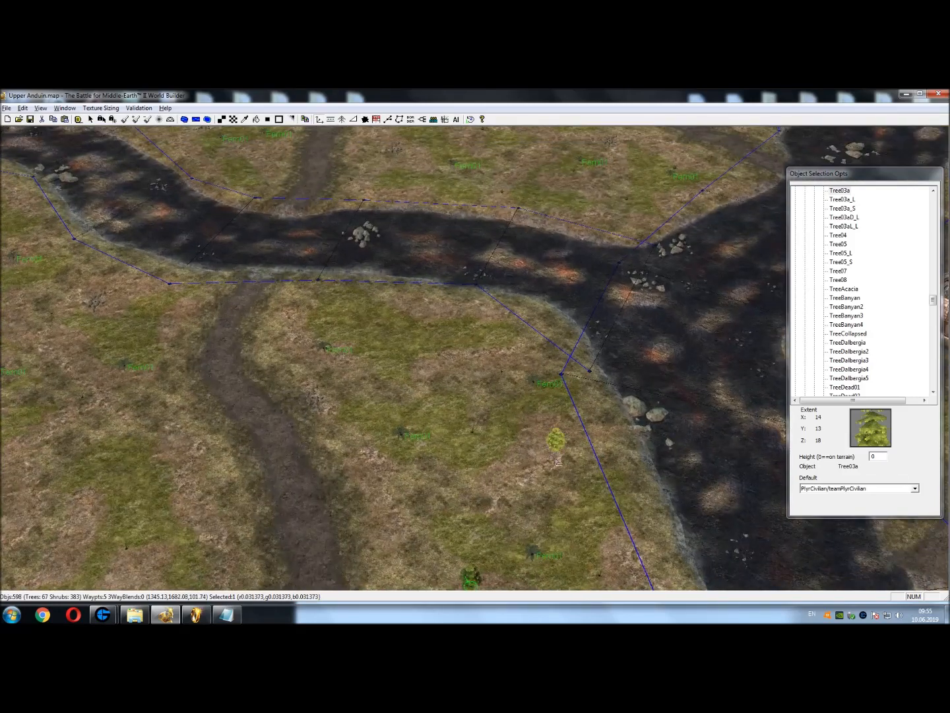
{"action": "left_click", "coordinate": [384, 371]}
{"action": "left_click", "coordinate": [464, 328]}
Plant Tree03a trees on the grassland south of the western river branch, toward the map's western border
{"action": "right_click_drag", "start_coordinate": [356, 365], "coordinate": [503, 387]}
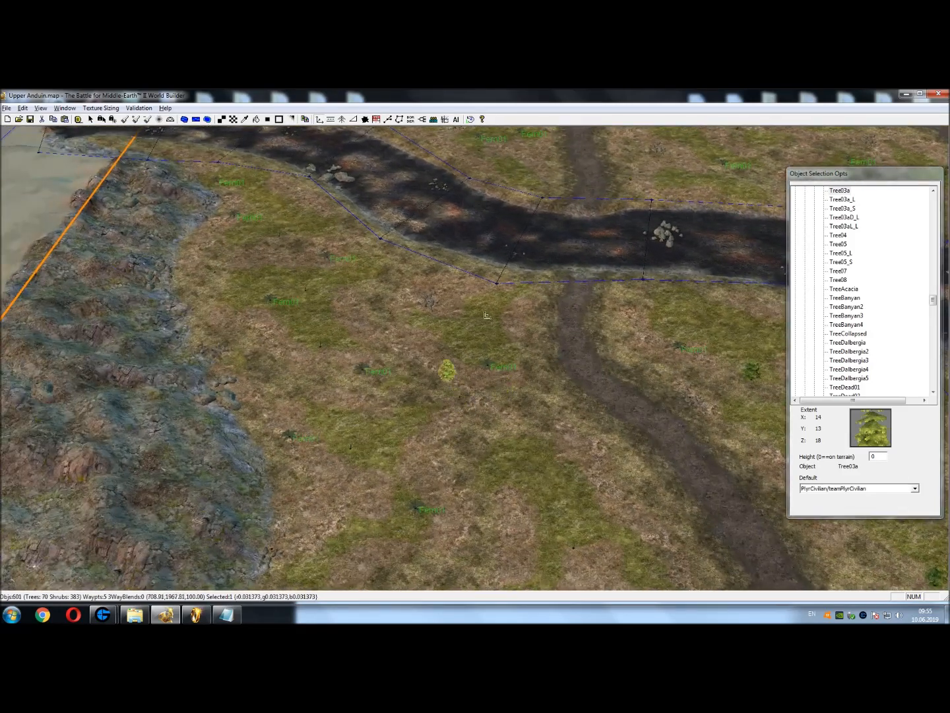
{"action": "left_click", "coordinate": [362, 316]}
{"action": "right_click_drag", "start_coordinate": [399, 261], "coordinate": [575, 509]}
{"action": "left_click", "coordinate": [400, 496]}
{"action": "left_click", "coordinate": [483, 406]}
{"action": "left_click", "coordinate": [448, 377]}
Plant Tree03a trees southward along the foot of the western border hills
{"action": "right_click_drag", "start_coordinate": [587, 563], "coordinate": [444, 155]}
{"action": "left_click", "coordinate": [323, 478]}
{"action": "left_click", "coordinate": [229, 479]}
{"action": "right_click_drag", "start_coordinate": [195, 474], "coordinate": [389, 303]}
{"action": "left_click", "coordinate": [411, 469]}
{"action": "left_click", "coordinate": [344, 464]}
{"action": "right_click_drag", "start_coordinate": [345, 465], "coordinate": [374, 356]}
{"action": "left_click", "coordinate": [401, 313]}
{"action": "left_click", "coordinate": [351, 486]}
Scatter Tree03a trees over the open grassland between the western hills and Player_4_Start's road
{"action": "left_click", "coordinate": [556, 507]}
{"action": "left_click", "coordinate": [544, 419]}
{"action": "right_click_drag", "start_coordinate": [677, 409], "coordinate": [531, 605]}
{"action": "left_click", "coordinate": [515, 478]}
{"action": "left_click", "coordinate": [520, 379]}
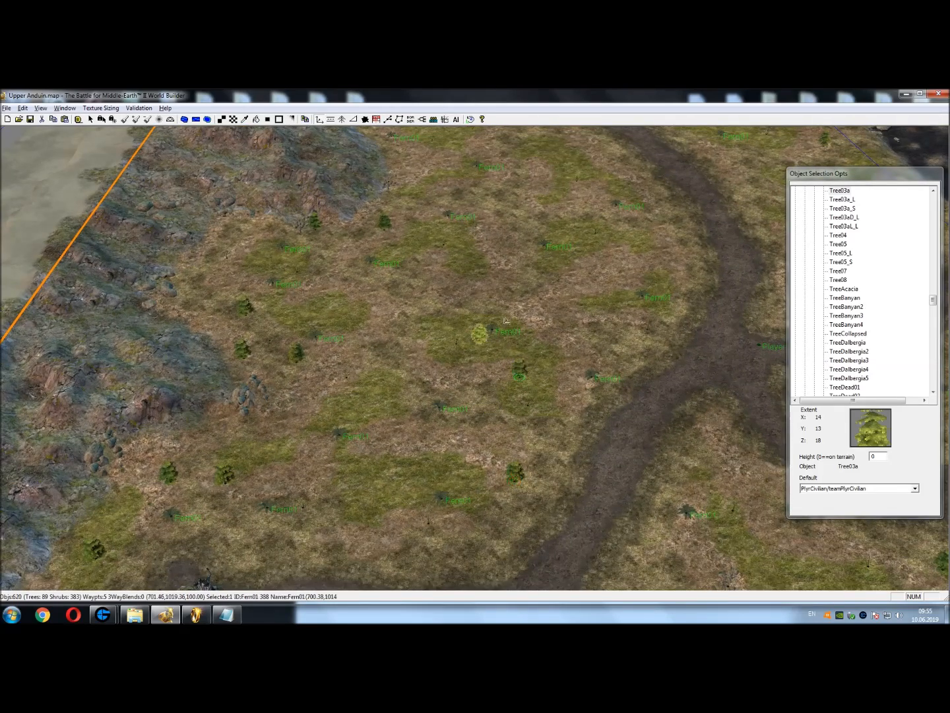
{"action": "right_click_drag", "start_coordinate": [479, 336], "coordinate": [420, 430]}
{"action": "left_click", "coordinate": [520, 364]}
{"action": "left_click", "coordinate": [457, 308]}
{"action": "right_click_drag", "start_coordinate": [558, 396], "coordinate": [587, 194]}
{"action": "right_click_drag", "start_coordinate": [559, 258], "coordinate": [473, 389]}
{"action": "left_click", "coordinate": [391, 422]}
Scatter Tree03a trees over the grassland north of the western river branch, between the western hills and Player_1_Start's roads
{"action": "right_click_drag", "start_coordinate": [530, 259], "coordinate": [610, 436]}
{"action": "right_click_drag", "start_coordinate": [467, 243], "coordinate": [285, 372]}
{"action": "left_click", "coordinate": [372, 323]}
{"action": "left_click", "coordinate": [372, 266]}
{"action": "right_click_drag", "start_coordinate": [519, 455], "coordinate": [489, 452]}
{"action": "left_click", "coordinate": [477, 351]}
{"action": "left_click", "coordinate": [482, 415]}
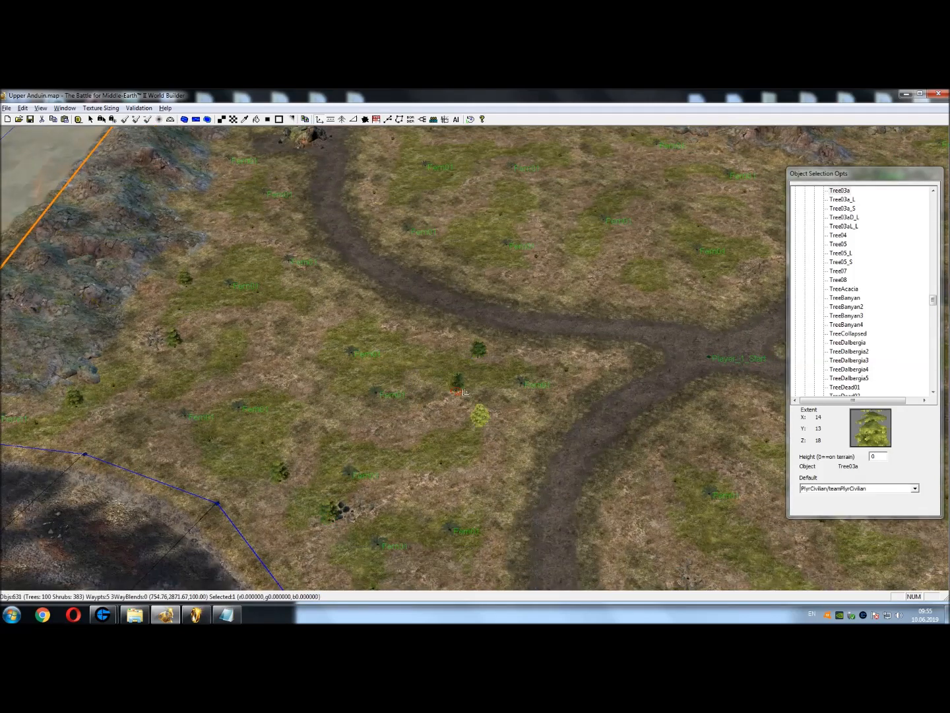
Plant Tree03a trees around the northwestern creep lair, on the foot of the border hills and on both sides of its road
{"action": "right_click_drag", "start_coordinate": [439, 336], "coordinate": [452, 495]}
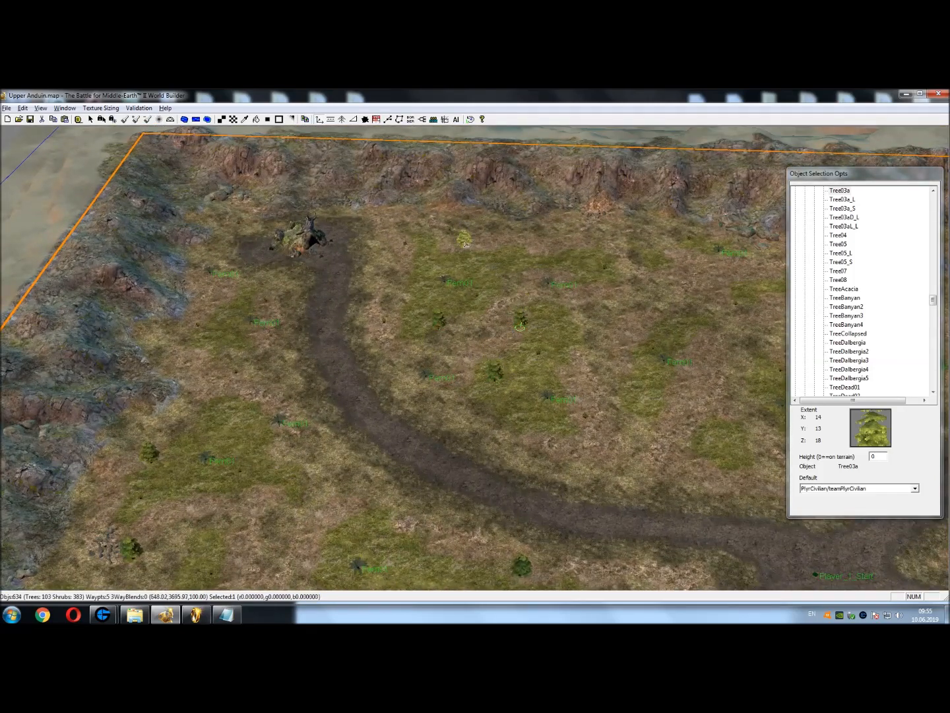
{"action": "right_click_drag", "start_coordinate": [467, 245], "coordinate": [462, 383]}
{"action": "left_click", "coordinate": [510, 365]}
{"action": "left_click", "coordinate": [368, 376]}
{"action": "left_click", "coordinate": [122, 389]}
{"action": "left_click", "coordinate": [154, 459]}
{"action": "left_click", "coordinate": [137, 331]}
{"action": "left_click", "coordinate": [511, 409]}
Scatter Tree03a trees eastward between the northern border hills and Player_1_Start's roads, up to the main river
{"action": "right_click_drag", "start_coordinate": [511, 409], "coordinate": [389, 374]}
{"action": "left_click", "coordinate": [481, 372]}
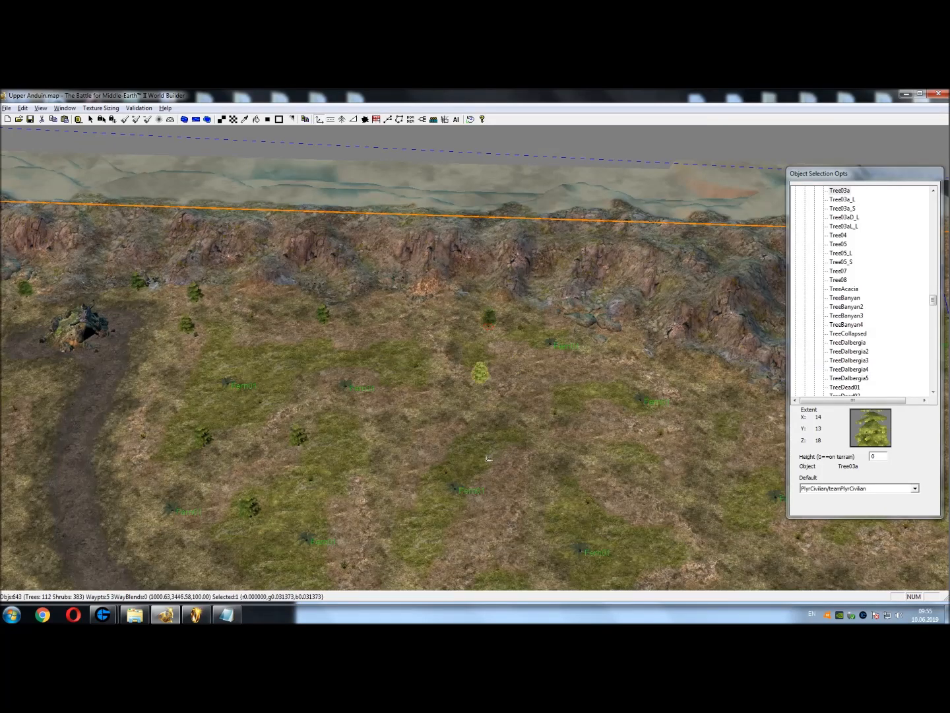
{"action": "left_click", "coordinate": [610, 433]}
{"action": "right_click_drag", "start_coordinate": [549, 472], "coordinate": [489, 344]}
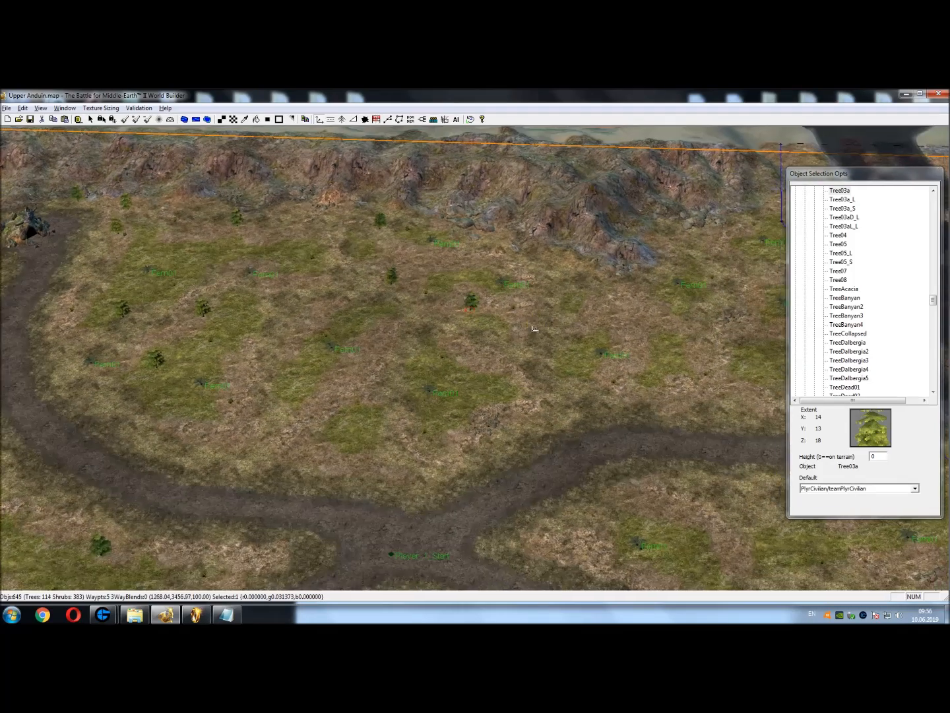
{"action": "right_click_drag", "start_coordinate": [666, 333], "coordinate": [342, 384]}
{"action": "left_click", "coordinate": [499, 398]}
{"action": "right_click_drag", "start_coordinate": [442, 290], "coordinate": [513, 291]}
{"action": "left_click", "coordinate": [580, 291]}
{"action": "right_click_drag", "start_coordinate": [476, 422], "coordinate": [512, 368]}
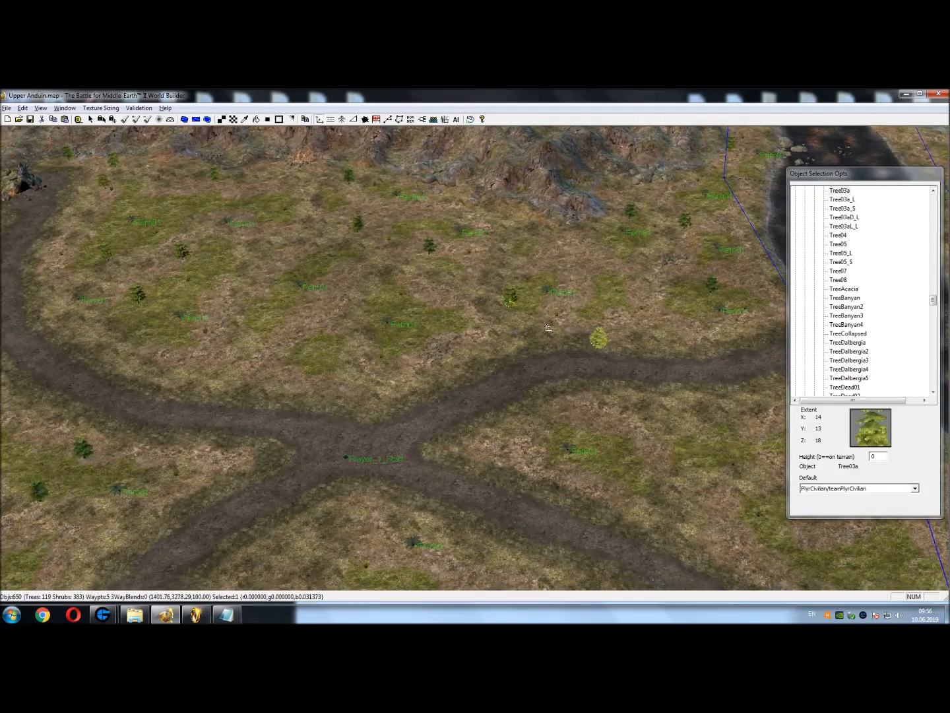
Plant Tree03a trees on the wedge of grassland east of Player_1_Start, between its two eastern roads and the river
{"action": "right_click_drag", "start_coordinate": [503, 363], "coordinate": [387, 298]}
{"action": "left_click", "coordinate": [538, 310]}
{"action": "left_click", "coordinate": [559, 395]}
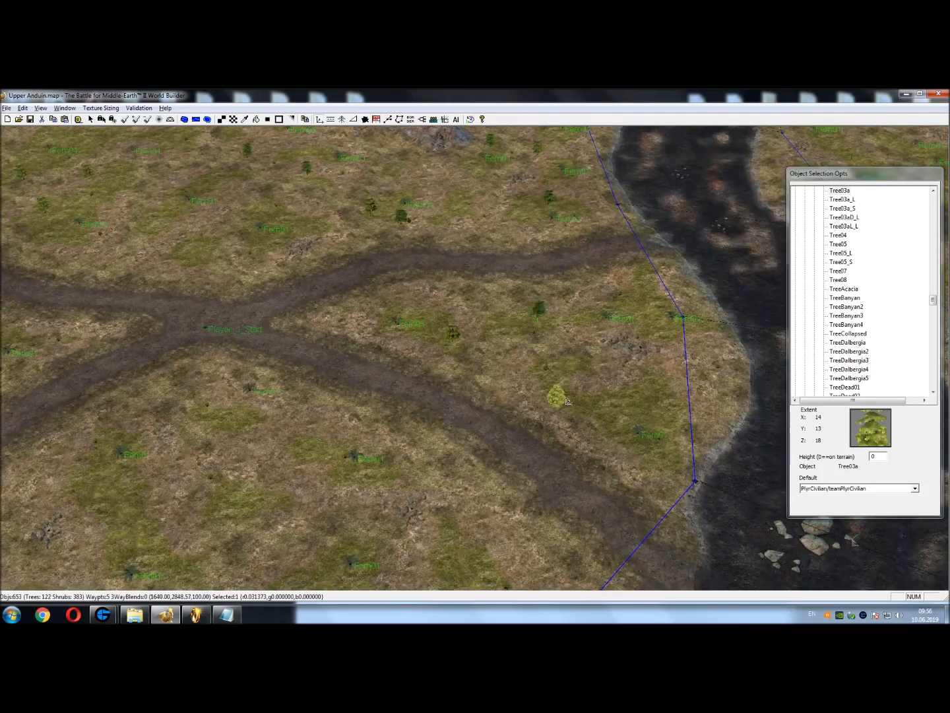
{"action": "left_click", "coordinate": [700, 359]}
Scatter Tree03a trees over the grassland south of Player_1_Start, between its two southern roads and the river
{"action": "right_click_drag", "start_coordinate": [517, 398], "coordinate": [626, 248]}
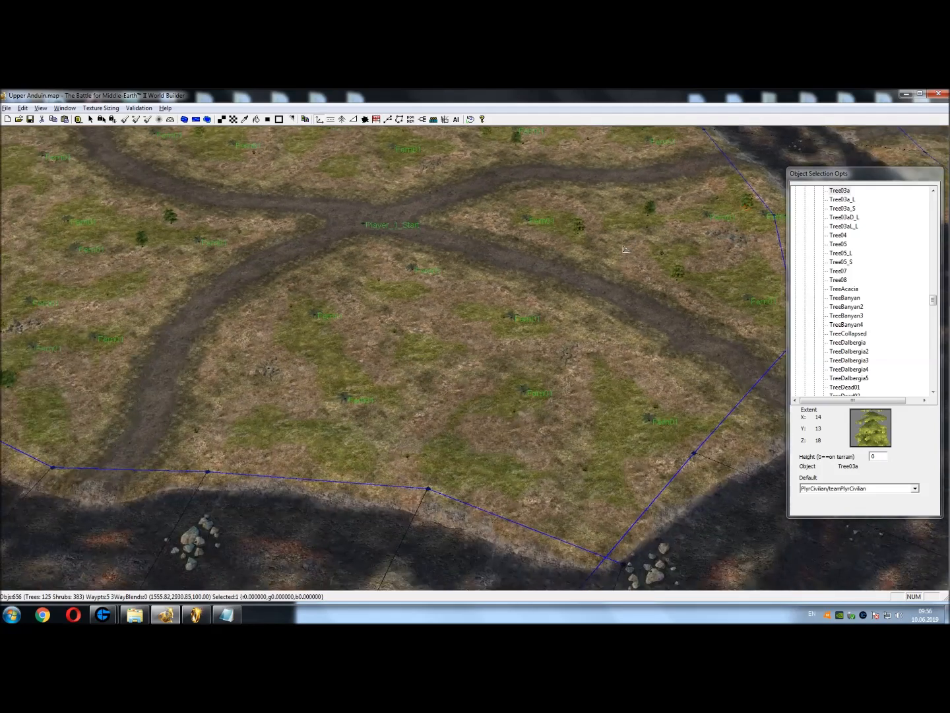
{"action": "left_click", "coordinate": [623, 474]}
{"action": "left_click", "coordinate": [544, 477]}
{"action": "left_click", "coordinate": [607, 419]}
{"action": "right_click_drag", "start_coordinate": [395, 383], "coordinate": [564, 471]}
{"action": "left_click", "coordinate": [620, 449]}
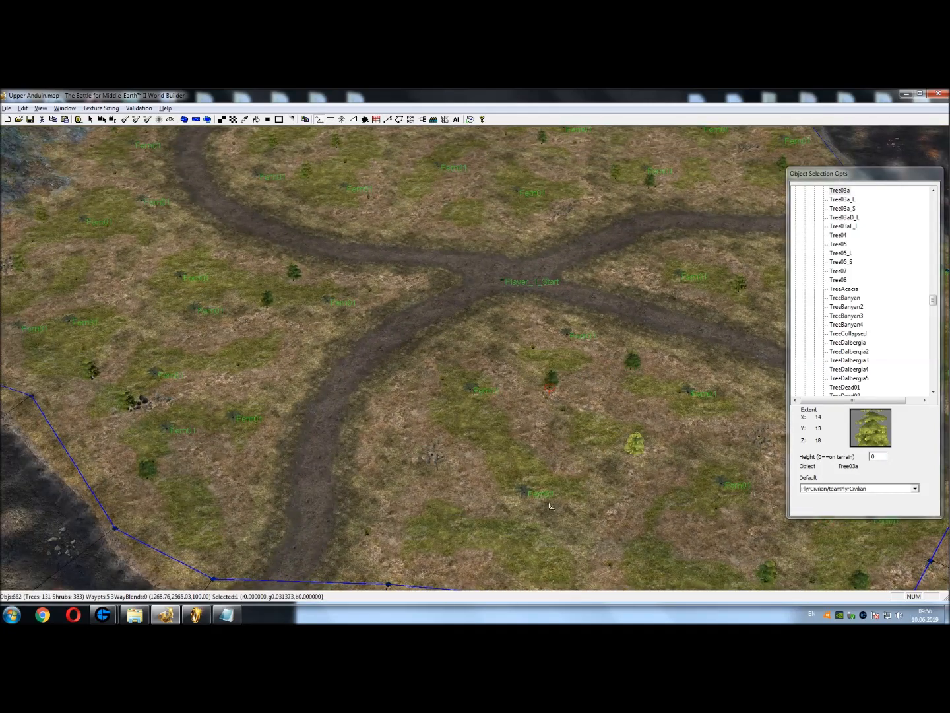
{"action": "left_click", "coordinate": [488, 515]}
{"action": "right_click_drag", "start_coordinate": [488, 515], "coordinate": [573, 375]}
{"action": "left_click", "coordinate": [565, 421]}
{"action": "left_click", "coordinate": [610, 375]}
Plant Tree03a trees east of the main river, along the foot of the northern border hills
{"action": "right_click_drag", "start_coordinate": [639, 449], "coordinate": [217, 429]}
{"action": "right_click_drag", "start_coordinate": [540, 362], "coordinate": [535, 609]}
{"action": "right_click_drag", "start_coordinate": [459, 341], "coordinate": [254, 590]}
{"action": "left_click", "coordinate": [430, 341]}
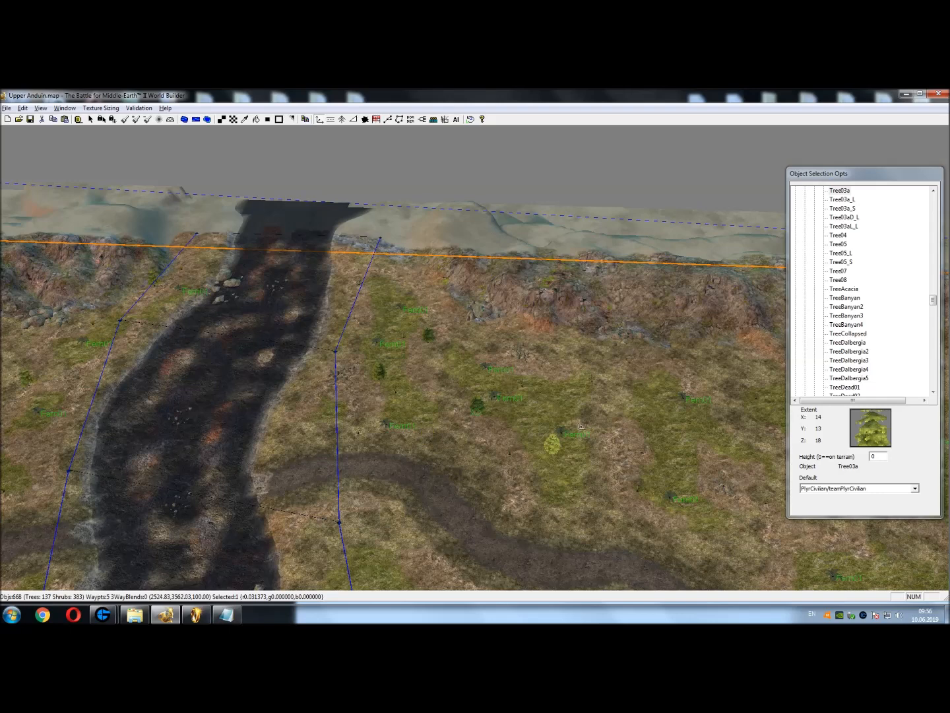
{"action": "right_click_drag", "start_coordinate": [580, 427], "coordinate": [487, 357]}
{"action": "left_click", "coordinate": [550, 377]}
{"action": "right_click_drag", "start_coordinate": [594, 372], "coordinate": [417, 377]}
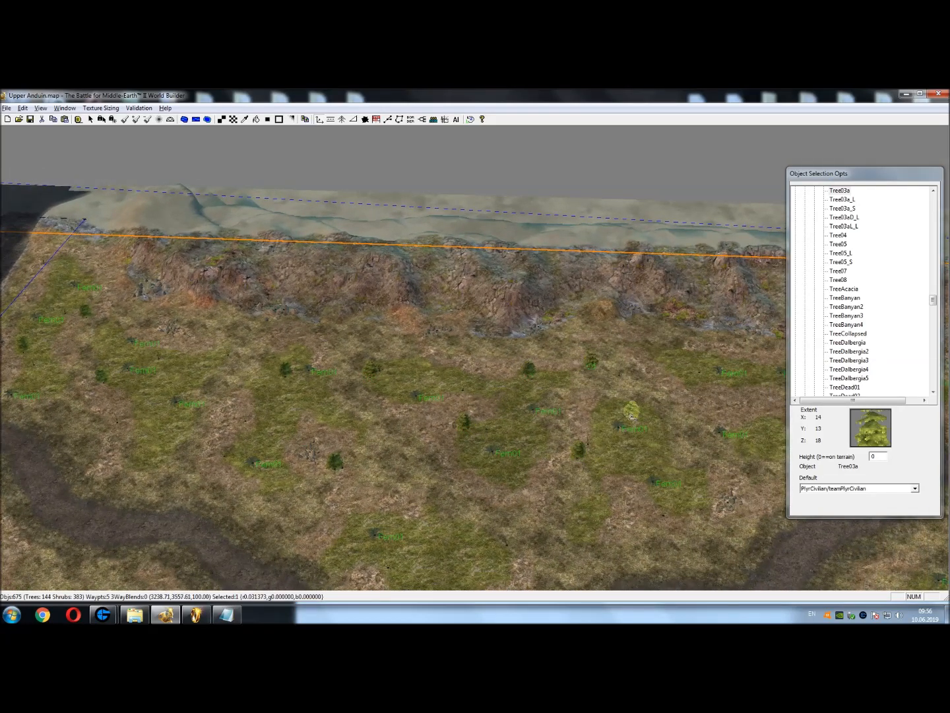
Plant Tree03a trees around the northeastern creep lair and south along the eastern hills to the river branch
{"action": "right_click_drag", "start_coordinate": [633, 414], "coordinate": [425, 383]}
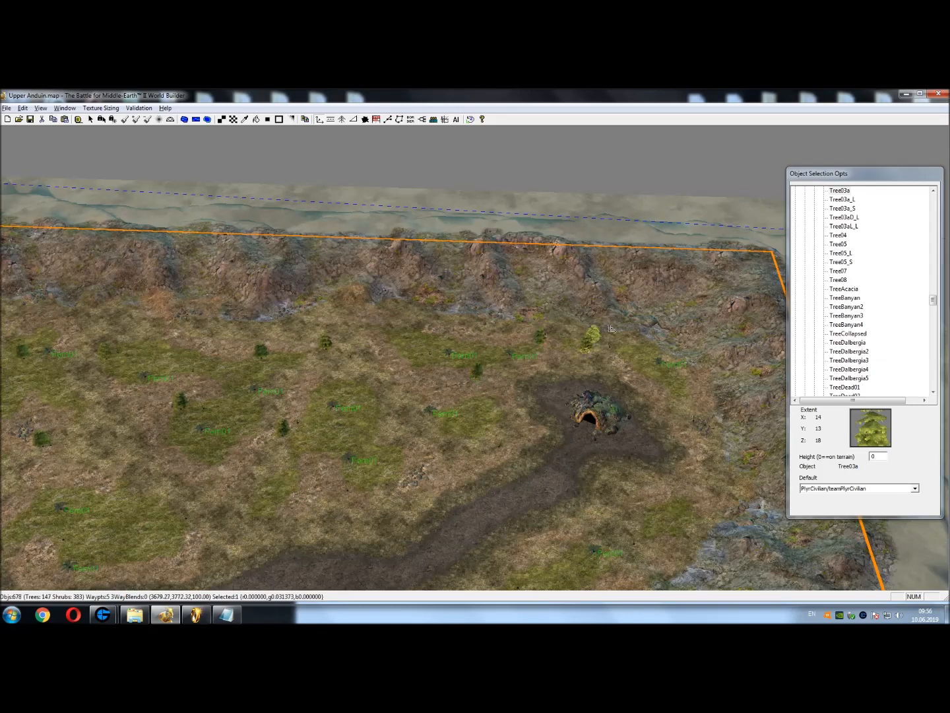
{"action": "left_click", "coordinate": [625, 517]}
{"action": "left_click", "coordinate": [685, 503]}
{"action": "right_click_drag", "start_coordinate": [579, 507], "coordinate": [598, 478]}
{"action": "right_click_drag", "start_coordinate": [597, 562], "coordinate": [696, 409]}
{"action": "left_click", "coordinate": [588, 466]}
{"action": "right_click_drag", "start_coordinate": [587, 467], "coordinate": [543, 445]}
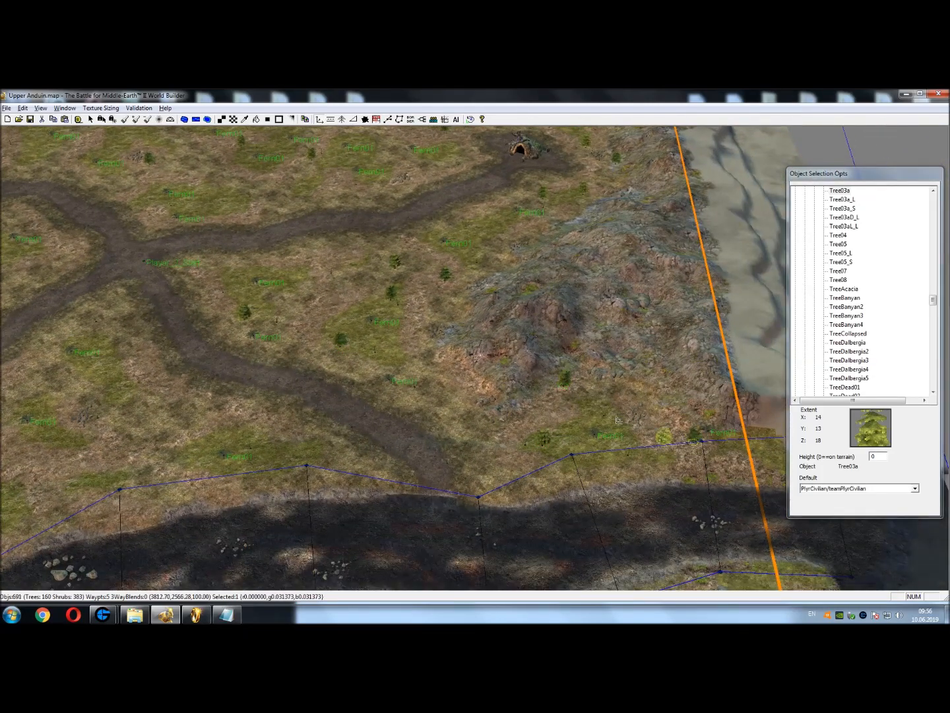
Scatter Tree03a trees westward from the northeastern player start's roads to the main river bank near the central inn
{"action": "right_click_drag", "start_coordinate": [355, 462], "coordinate": [569, 343]}
{"action": "left_click", "coordinate": [460, 334]}
{"action": "right_click_drag", "start_coordinate": [461, 335], "coordinate": [545, 363]}
{"action": "left_click", "coordinate": [342, 373]}
{"action": "right_click_drag", "start_coordinate": [342, 373], "coordinate": [364, 373]}
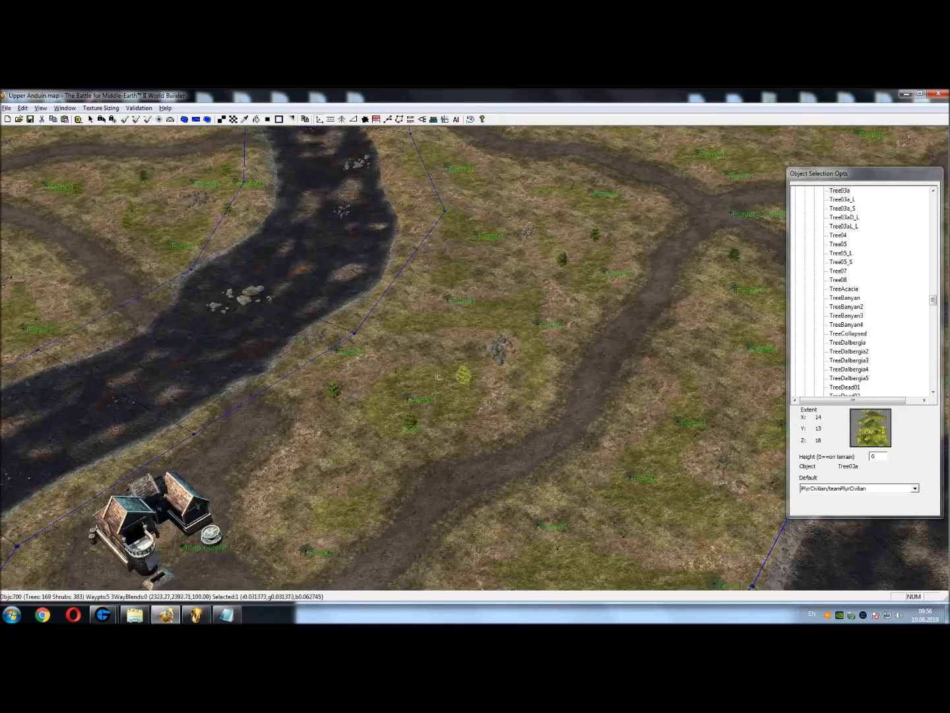
Place Tree03a trees on the grassland around the dirt roads near the central building
{"action": "right_click_drag", "start_coordinate": [526, 409], "coordinate": [421, 330]}
{"action": "left_click", "coordinate": [492, 425]}
{"action": "right_click_drag", "start_coordinate": [492, 425], "coordinate": [715, 344]}
{"action": "left_click", "coordinate": [582, 345]}
{"action": "right_click_drag", "start_coordinate": [583, 346], "coordinate": [451, 396]}
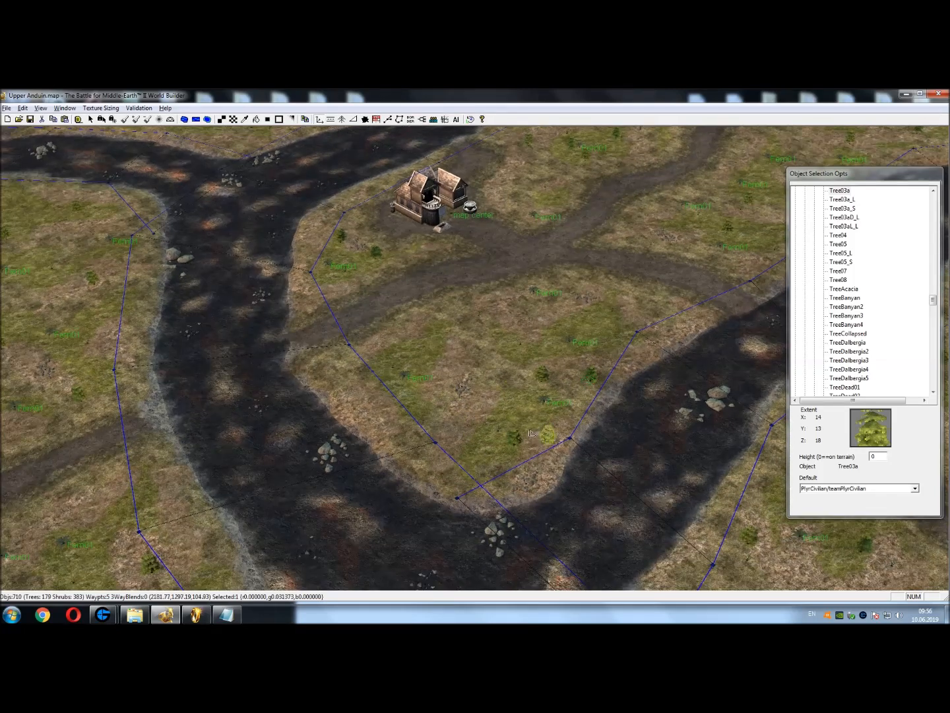
Place Tree03a trees on the grassy peninsula between the two rivers, south of the central building
{"action": "scroll", "coordinate": [512, 489], "scroll_direction": "up", "scroll_amount": 4}
{"action": "scroll", "coordinate": [375, 426], "scroll_direction": "up", "scroll_amount": 1}
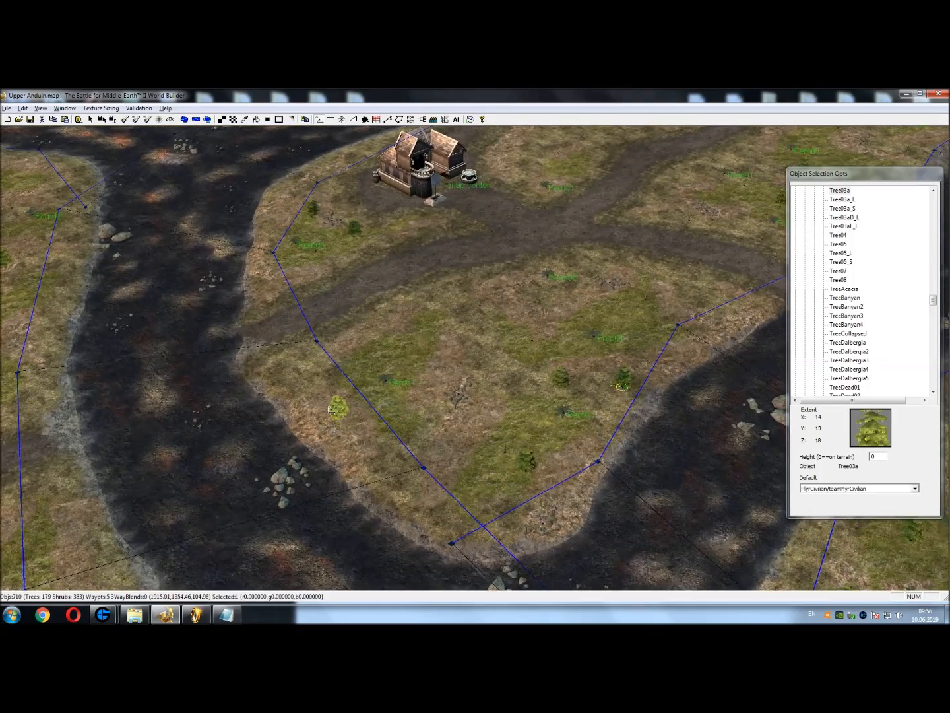
{"action": "left_click", "coordinate": [382, 334]}
{"action": "right_click_drag", "start_coordinate": [367, 315], "coordinate": [267, 412]}
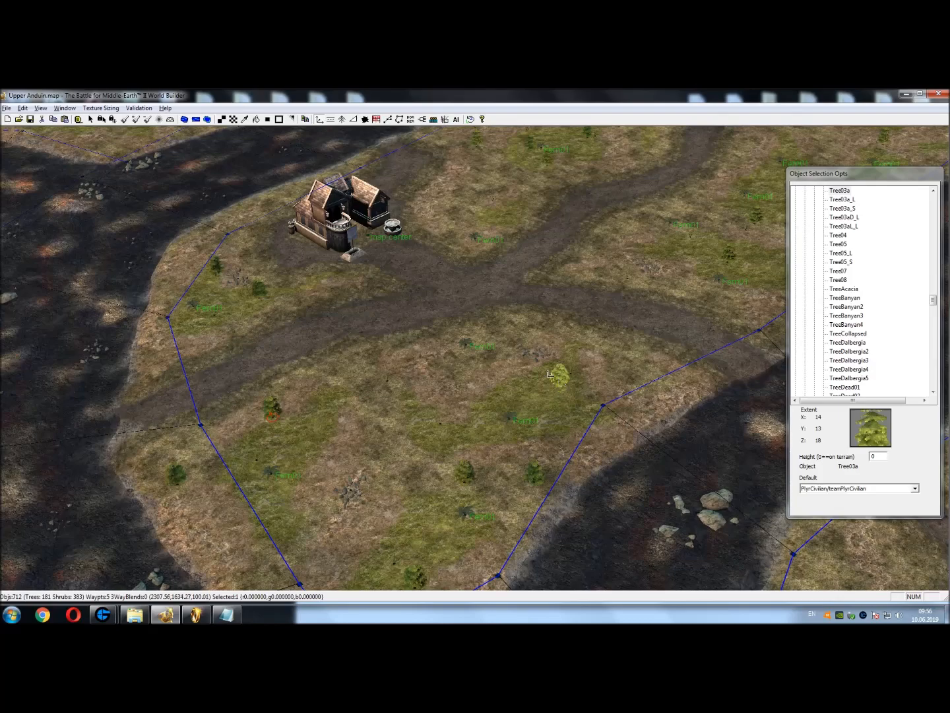
{"action": "left_click", "coordinate": [560, 386]}
Scatter Tree03a trees over the rocky hills along the eastern map border, south of the cave lair
{"action": "right_click_drag", "start_coordinate": [470, 333], "coordinate": [463, 187]}
{"action": "scroll", "coordinate": [516, 336], "scroll_direction": "down", "scroll_amount": 2}
{"action": "right_click_drag", "start_coordinate": [437, 404], "coordinate": [255, 450]}
{"action": "right_click_drag", "start_coordinate": [555, 369], "coordinate": [289, 400]}
{"action": "right_click_drag", "start_coordinate": [545, 324], "coordinate": [486, 537]}
{"action": "scroll", "coordinate": [486, 538], "scroll_direction": "up", "scroll_amount": 5}
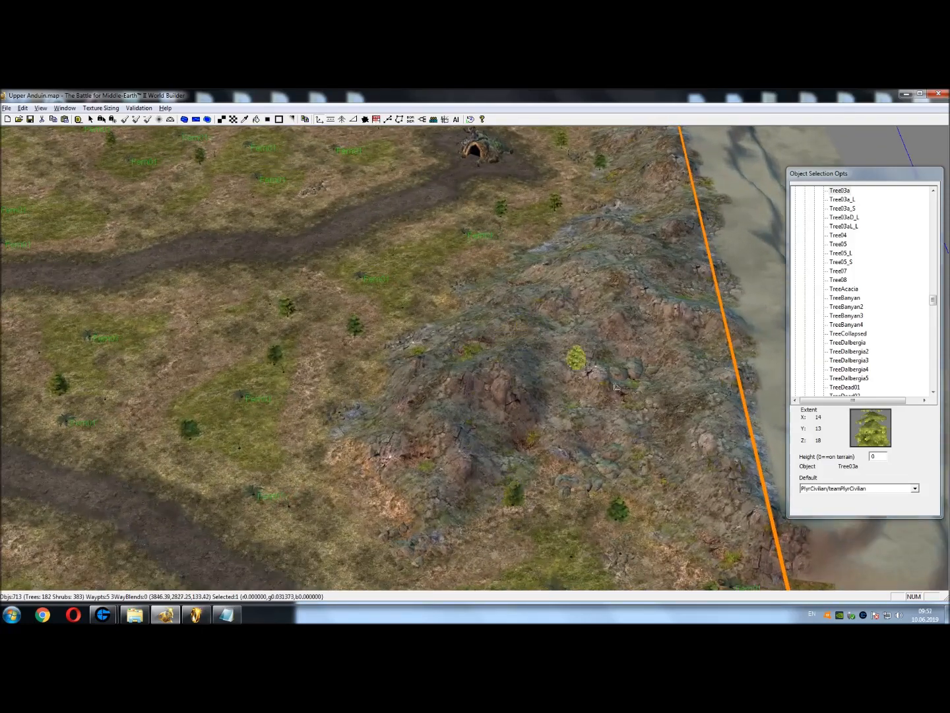
{"action": "right_click_drag", "start_coordinate": [555, 285], "coordinate": [529, 463]}
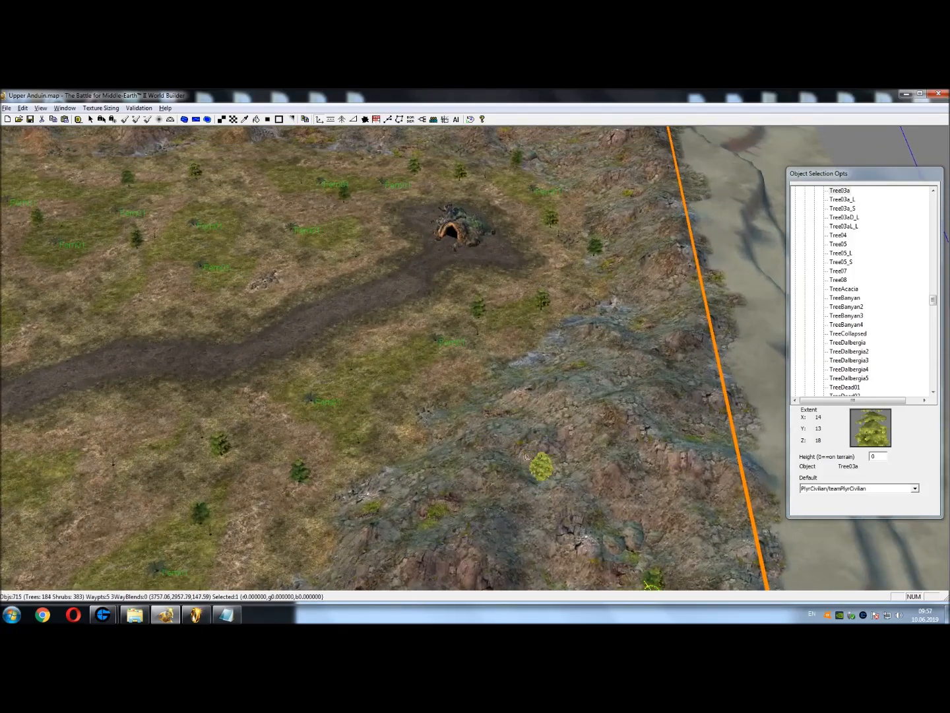
{"action": "left_click", "coordinate": [679, 403]}
{"action": "right_click_drag", "start_coordinate": [679, 402], "coordinate": [633, 283]}
{"action": "middle_click_drag", "start_coordinate": [633, 284], "coordinate": [484, 330]}
{"action": "left_click", "coordinate": [500, 365]}
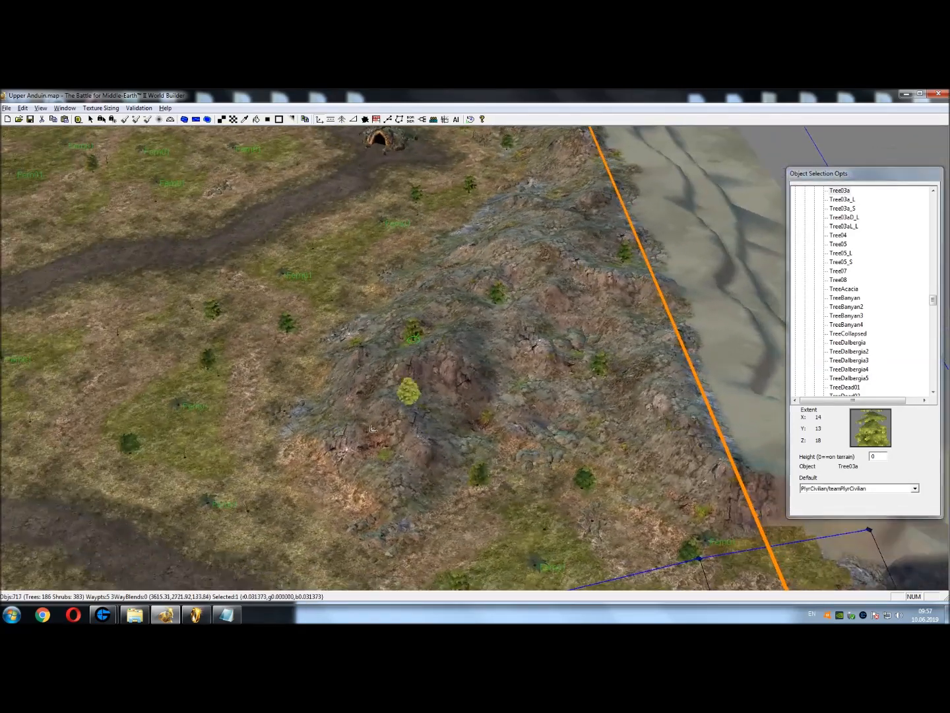
{"action": "left_click", "coordinate": [379, 450]}
Place Tree03a trees on the rocks around the northeast corner and the adjoining northern cliffs
{"action": "right_click_drag", "start_coordinate": [424, 256], "coordinate": [485, 498]}
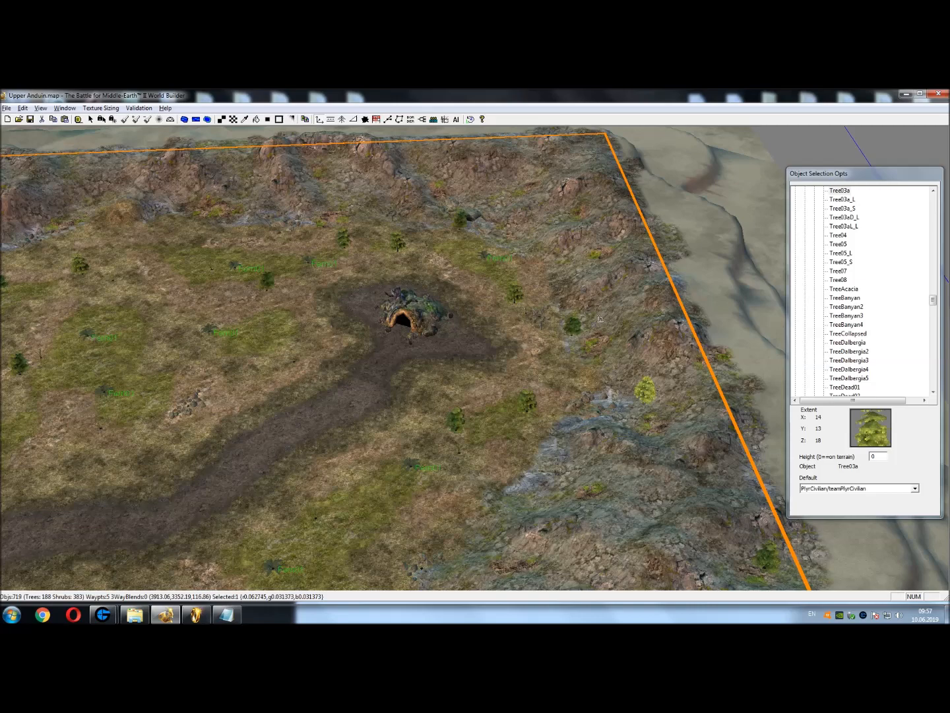
{"action": "right_click_drag", "start_coordinate": [617, 348], "coordinate": [539, 449]}
{"action": "left_click", "coordinate": [464, 306]}
{"action": "right_click_drag", "start_coordinate": [414, 314], "coordinate": [497, 394]}
{"action": "left_click", "coordinate": [498, 348]}
{"action": "right_click_drag", "start_coordinate": [422, 327], "coordinate": [511, 425]}
{"action": "left_click", "coordinate": [489, 418]}
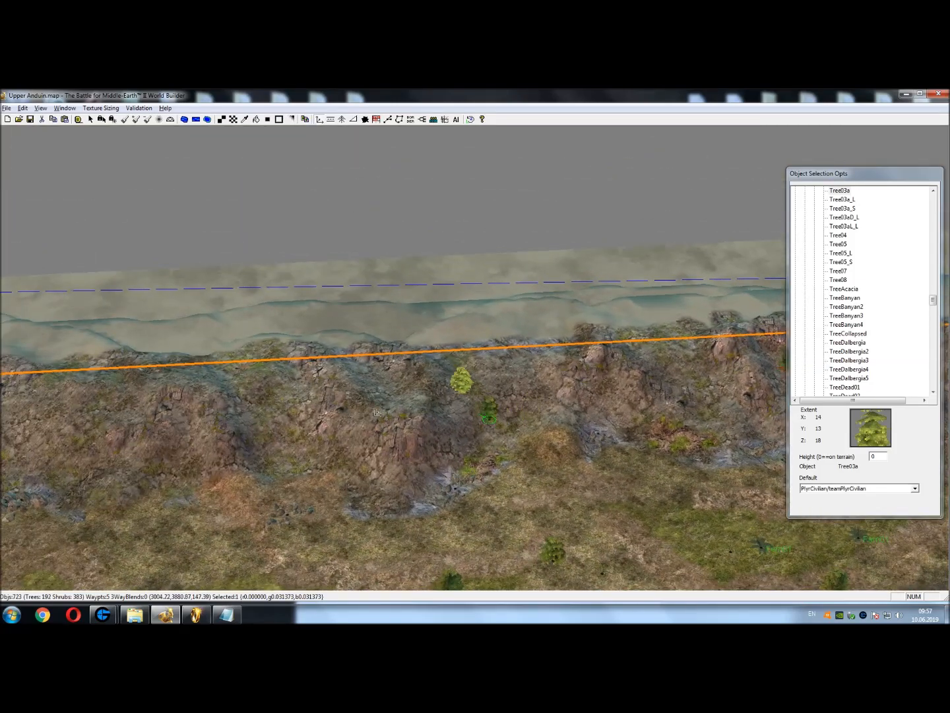
Add Tree03a trees along the northern cliffs, working westward to the river
{"action": "left_click", "coordinate": [297, 460]}
{"action": "right_click_drag", "start_coordinate": [259, 425], "coordinate": [513, 400]}
{"action": "left_click", "coordinate": [579, 440]}
{"action": "right_click_drag", "start_coordinate": [243, 376], "coordinate": [431, 426]}
{"action": "left_click", "coordinate": [361, 414]}
{"action": "right_click_drag", "start_coordinate": [361, 415], "coordinate": [515, 404]}
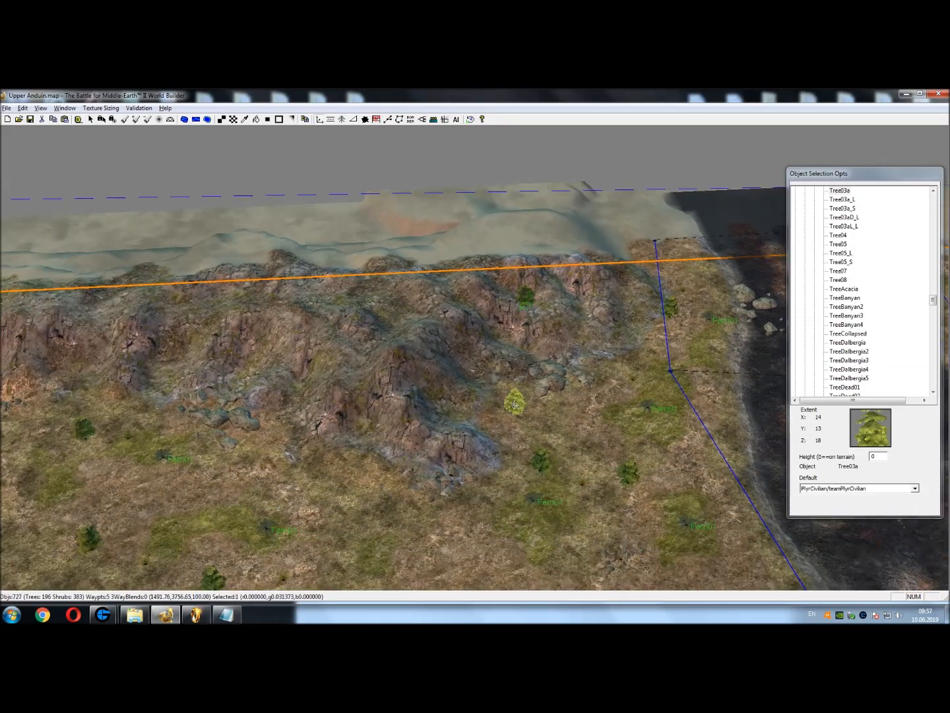
Place Tree03a trees on the northern cliffs west of the river, up to the northwest corner
{"action": "right_click_drag", "start_coordinate": [282, 420], "coordinate": [461, 423]}
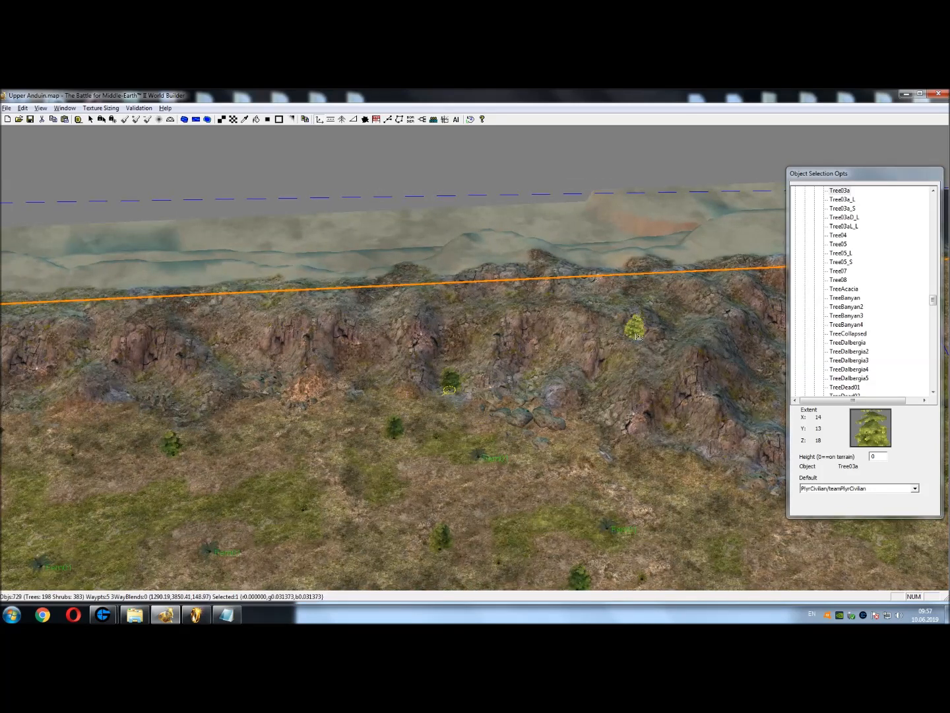
{"action": "left_click", "coordinate": [651, 321]}
{"action": "left_click", "coordinate": [232, 367]}
{"action": "right_click_drag", "start_coordinate": [233, 367], "coordinate": [435, 412]}
{"action": "left_click", "coordinate": [530, 425]}
{"action": "left_click", "coordinate": [331, 391]}
{"action": "left_click", "coordinate": [169, 407]}
{"action": "right_click_drag", "start_coordinate": [62, 408], "coordinate": [206, 406]}
{"action": "left_click", "coordinate": [266, 437]}
Place Tree03a trees on the western cliffs just south of the northwest corner lair
{"action": "right_click_drag", "start_coordinate": [303, 456], "coordinate": [299, 343]}
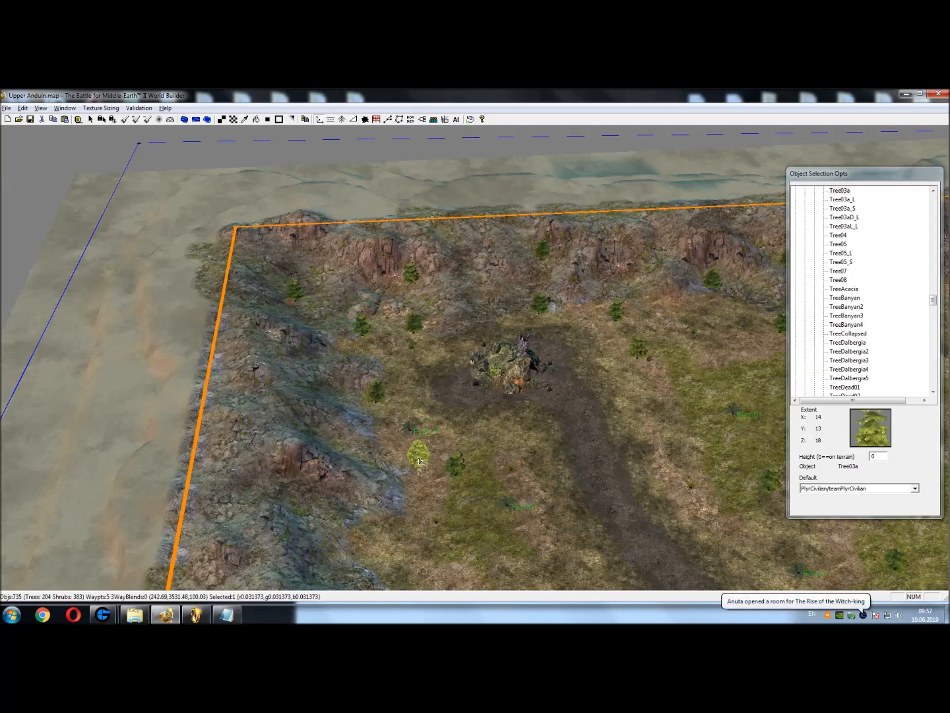
{"action": "right_click_drag", "start_coordinate": [396, 486], "coordinate": [309, 484]}
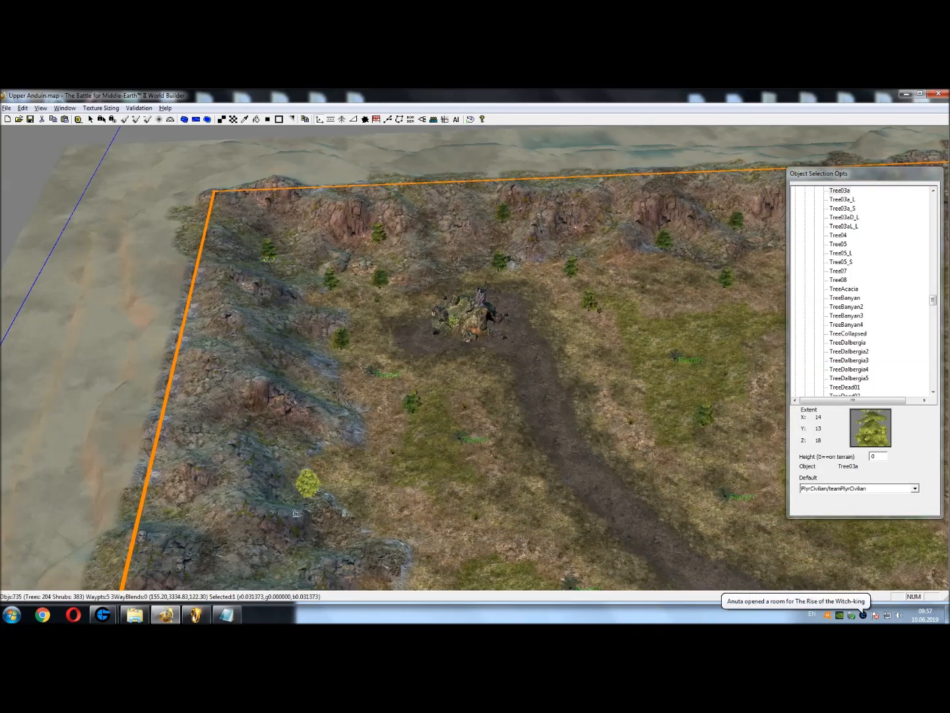
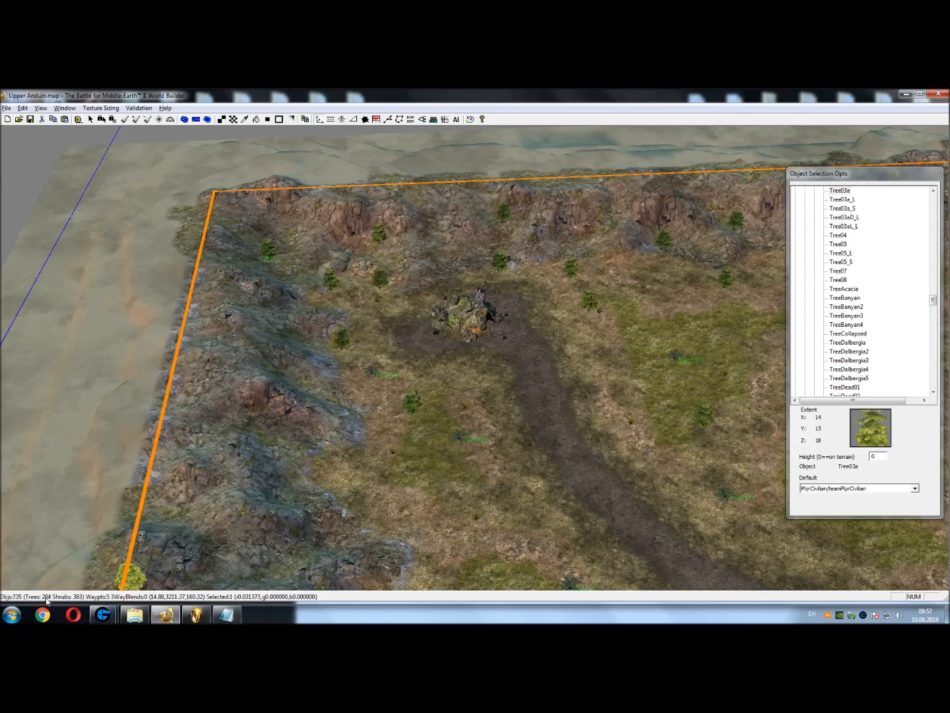
{"action": "right_click_drag", "start_coordinate": [359, 520], "coordinate": [354, 451]}
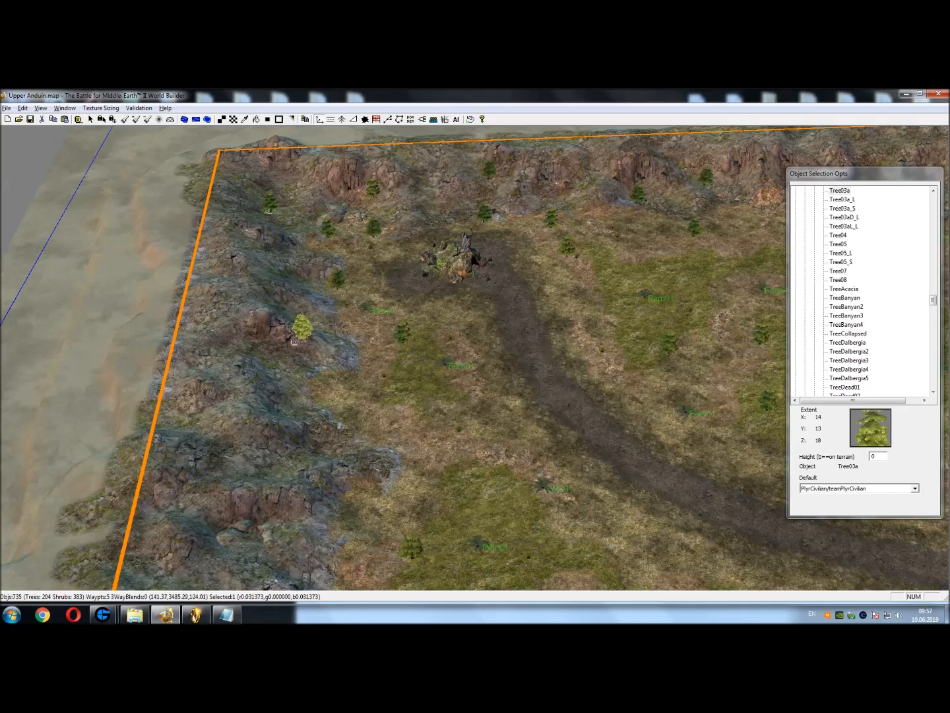
{"action": "left_click", "coordinate": [337, 384]}
{"action": "left_click", "coordinate": [204, 354]}
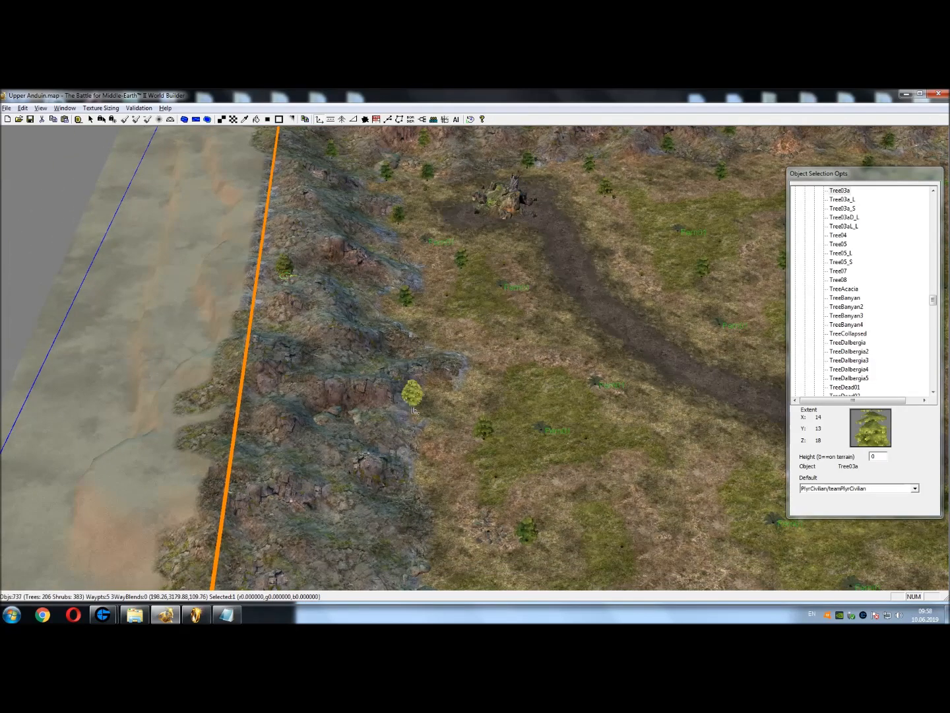
{"action": "left_click", "coordinate": [365, 355]}
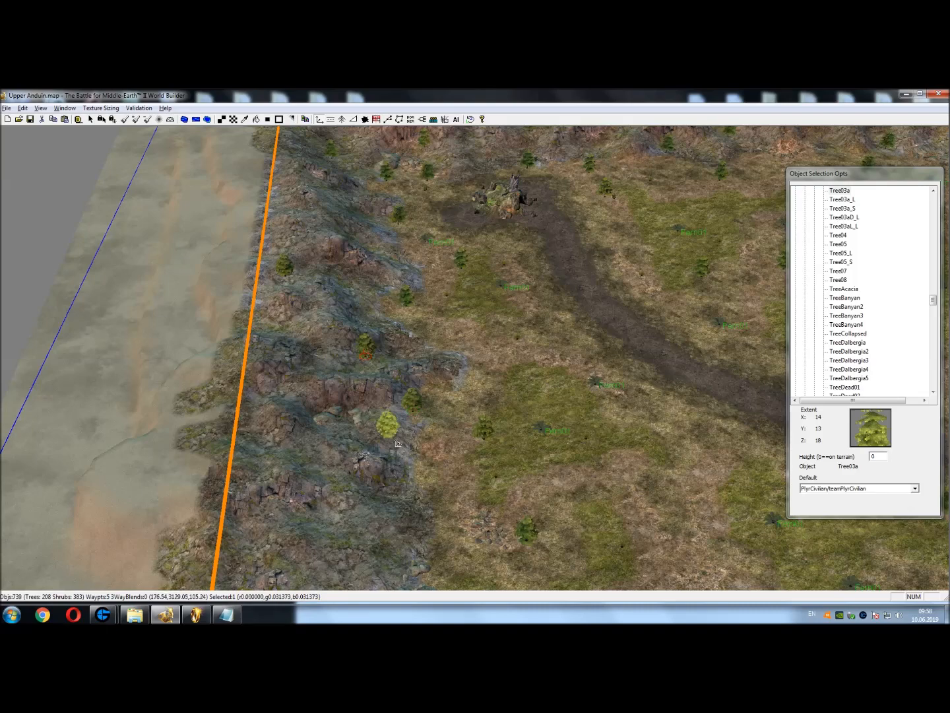
Continue the Tree03a trees southward along the western cliffs towards the river
{"action": "right_click_drag", "start_coordinate": [412, 480], "coordinate": [475, 355]}
{"action": "left_click", "coordinate": [484, 356]}
{"action": "left_click", "coordinate": [396, 343]}
{"action": "left_click", "coordinate": [397, 454]}
{"action": "right_click_drag", "start_coordinate": [399, 433], "coordinate": [419, 401]}
{"action": "left_click", "coordinate": [461, 424]}
{"action": "left_click", "coordinate": [345, 420]}
{"action": "left_click", "coordinate": [456, 498]}
Scatter Tree03a trees over the rocky slope along the western border, south of the river
{"action": "right_click_drag", "start_coordinate": [433, 480], "coordinate": [359, 397]}
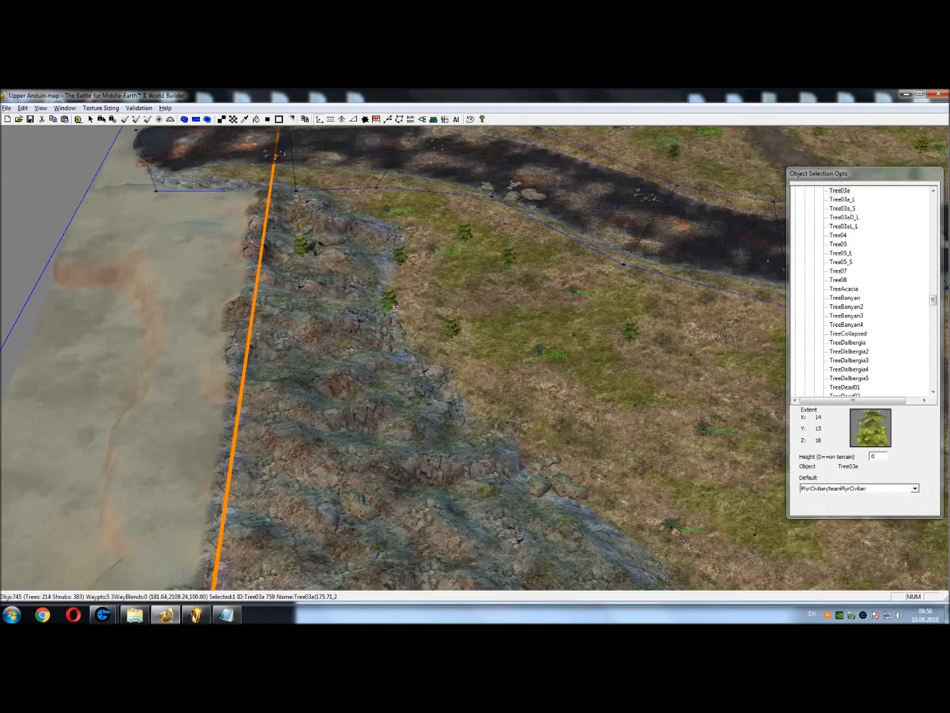
{"action": "left_click", "coordinate": [324, 396]}
{"action": "left_click", "coordinate": [442, 482]}
{"action": "right_click_drag", "start_coordinate": [573, 487], "coordinate": [507, 397]}
{"action": "right_click_drag", "start_coordinate": [431, 385], "coordinate": [485, 434]}
{"action": "left_click", "coordinate": [337, 450]}
{"action": "right_click_drag", "start_coordinate": [438, 486], "coordinate": [413, 377]}
{"action": "left_click", "coordinate": [316, 437]}
{"action": "left_click", "coordinate": [550, 375]}
Add Tree03a trees farther south on the western cliffs, towards the southwest corner
{"action": "right_click_drag", "start_coordinate": [413, 432], "coordinate": [468, 304]}
{"action": "left_click", "coordinate": [336, 377]}
{"action": "left_click", "coordinate": [425, 476]}
{"action": "right_click_drag", "start_coordinate": [561, 514], "coordinate": [448, 362]}
{"action": "left_click", "coordinate": [401, 425]}
{"action": "left_click", "coordinate": [200, 413]}
Place Tree03a trees around the southwest corner and on the southern cliffs below the lair
{"action": "right_click_drag", "start_coordinate": [304, 459], "coordinate": [438, 440]}
{"action": "left_click", "coordinate": [461, 488]}
{"action": "right_click_drag", "start_coordinate": [350, 423], "coordinate": [304, 447]}
{"action": "left_click", "coordinate": [305, 452]}
{"action": "right_click_drag", "start_coordinate": [575, 455], "coordinate": [361, 466]}
{"action": "left_click", "coordinate": [345, 469]}
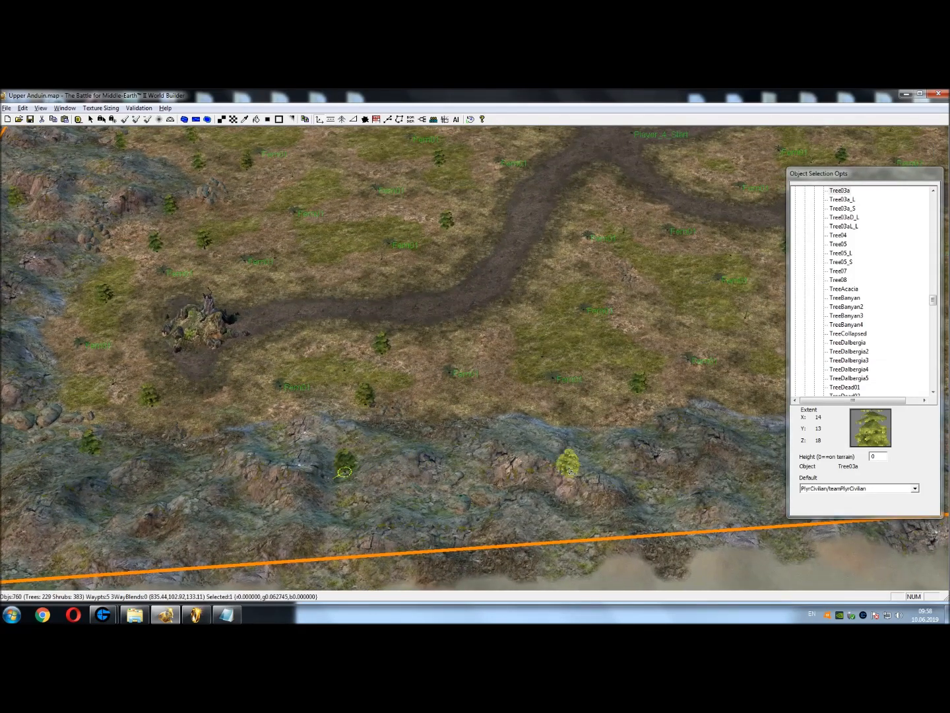
Place Tree03a trees eastward along the southern cliffs up to the rocky hill beside the river
{"action": "right_click_drag", "start_coordinate": [569, 462], "coordinate": [403, 488]}
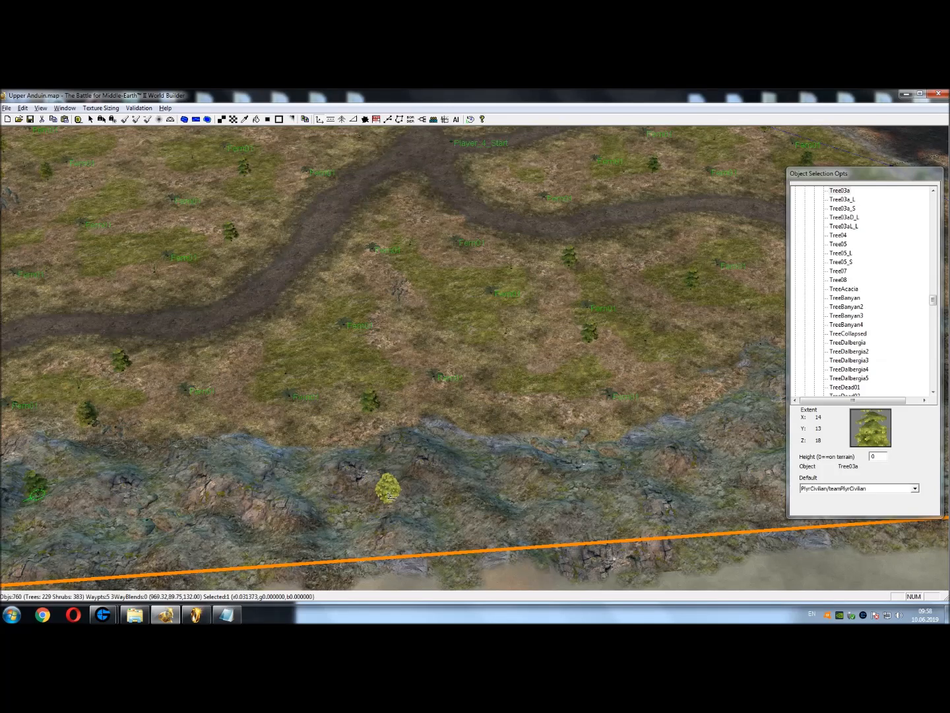
{"action": "left_click", "coordinate": [356, 496]}
{"action": "right_click_drag", "start_coordinate": [456, 485], "coordinate": [359, 484]}
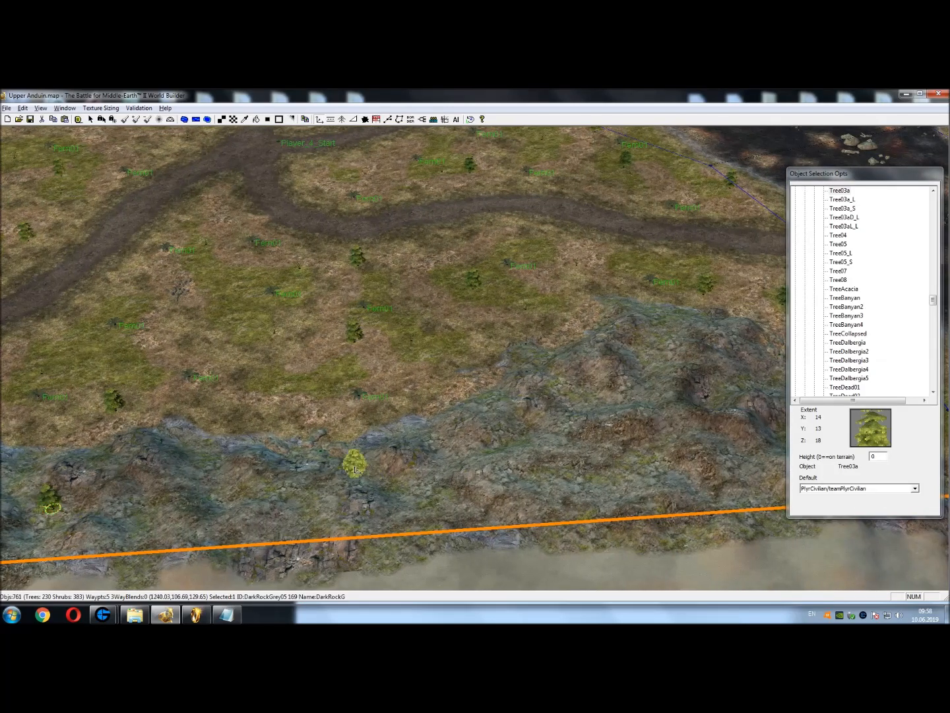
{"action": "right_click_drag", "start_coordinate": [555, 457], "coordinate": [495, 490]}
{"action": "left_click", "coordinate": [484, 463]}
{"action": "right_click_drag", "start_coordinate": [672, 452], "coordinate": [569, 446]}
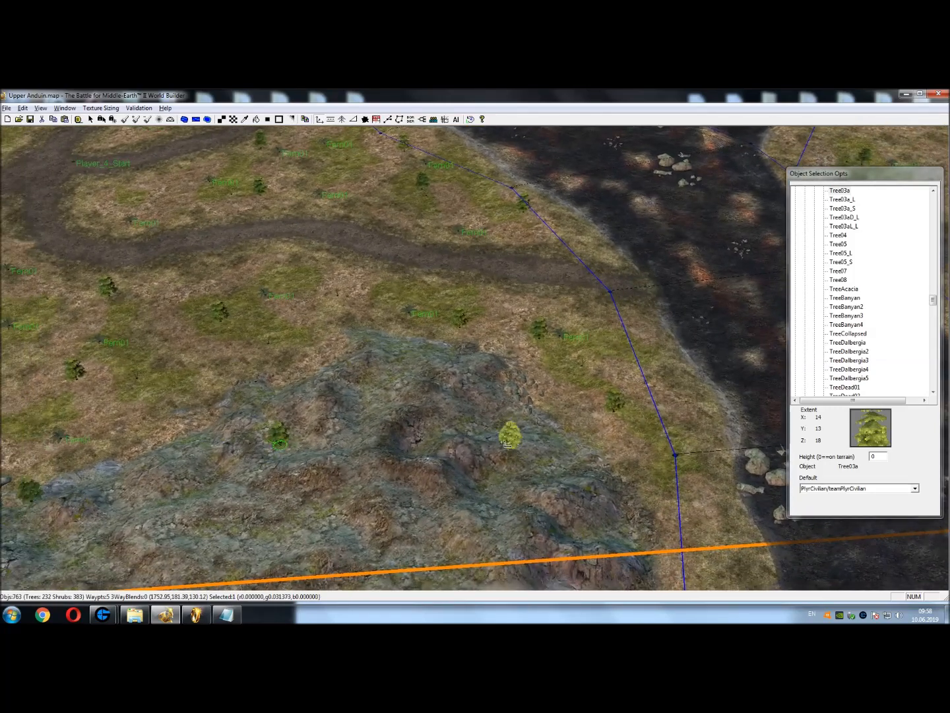
{"action": "left_click", "coordinate": [416, 440]}
Place Tree03a trees along the southern cliffs east of the river
{"action": "right_click_drag", "start_coordinate": [673, 453], "coordinate": [233, 384]}
{"action": "left_click", "coordinate": [492, 454]}
{"action": "right_click_drag", "start_coordinate": [619, 390], "coordinate": [439, 446]}
{"action": "left_click", "coordinate": [486, 471]}
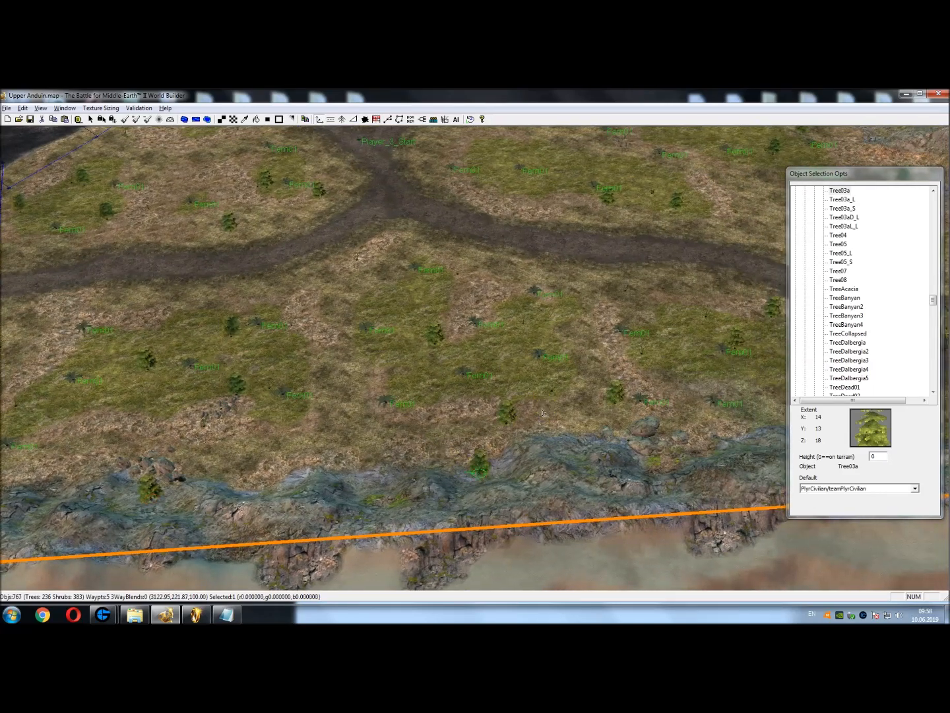
{"action": "right_click_drag", "start_coordinate": [594, 410], "coordinate": [398, 415]}
{"action": "left_click", "coordinate": [591, 447]}
{"action": "right_click_drag", "start_coordinate": [602, 430], "coordinate": [442, 472]}
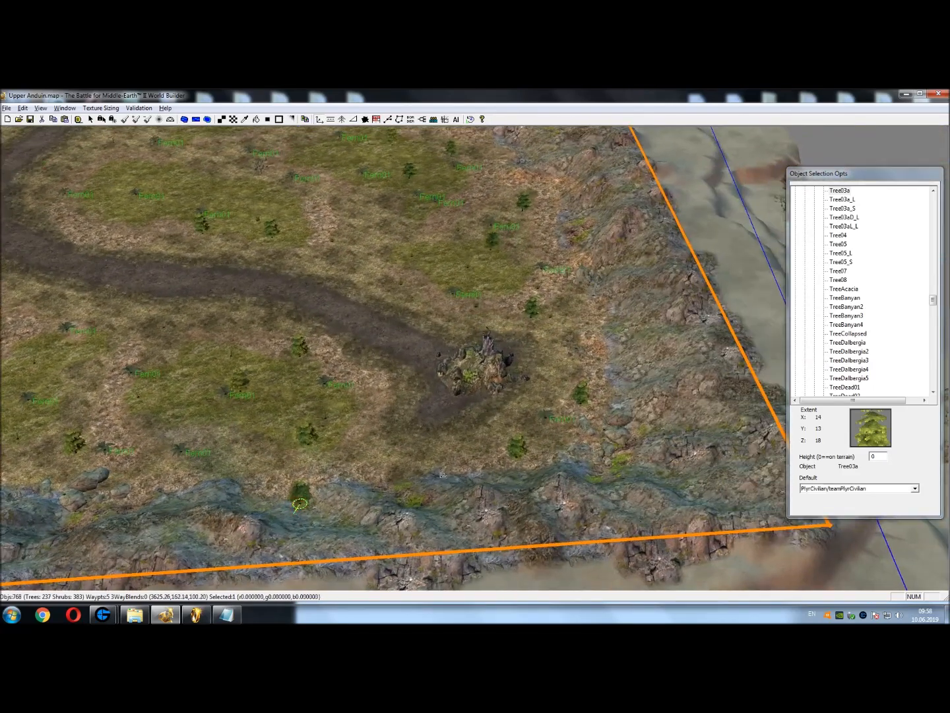
Place Tree03a trees on the rocks around the southeast corner and up the eastern border
{"action": "left_click", "coordinate": [585, 486]}
{"action": "right_click_drag", "start_coordinate": [642, 346], "coordinate": [595, 489]}
{"action": "left_click", "coordinate": [579, 473]}
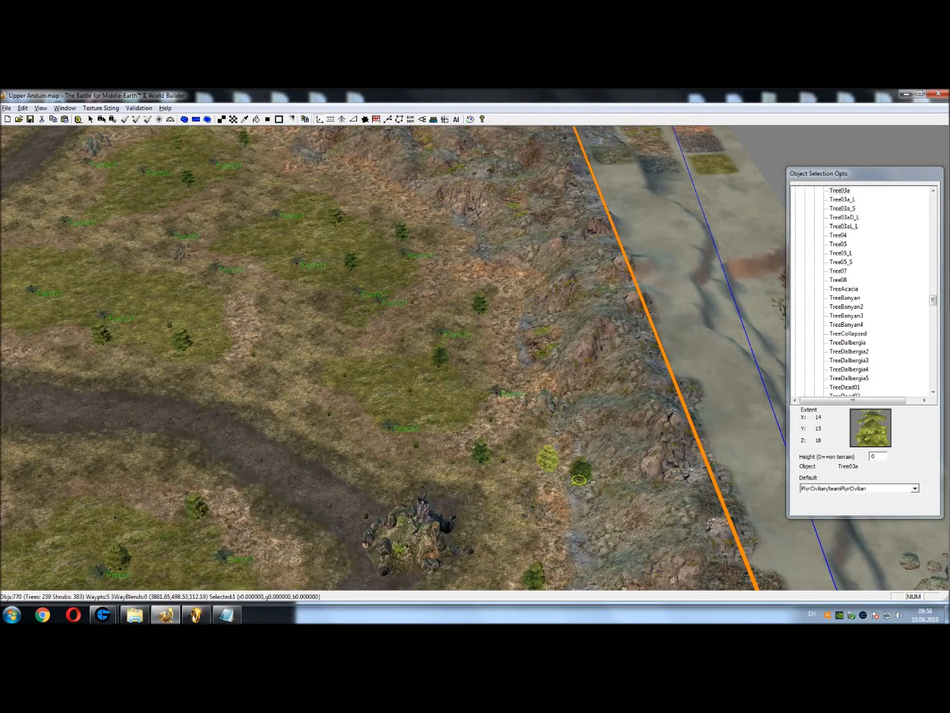
{"action": "right_click_drag", "start_coordinate": [549, 458], "coordinate": [582, 500]}
{"action": "left_click", "coordinate": [591, 496]}
{"action": "right_click_drag", "start_coordinate": [541, 420], "coordinate": [547, 472]}
{"action": "left_click", "coordinate": [559, 383]}
Scatter Tree03a trees over the eastern rocky hills, northward to the river
{"action": "right_click_drag", "start_coordinate": [396, 362], "coordinate": [436, 466]}
{"action": "left_click", "coordinate": [372, 424]}
{"action": "right_click_drag", "start_coordinate": [473, 332], "coordinate": [472, 425]}
{"action": "left_click", "coordinate": [507, 427]}
{"action": "left_click", "coordinate": [363, 457]}
{"action": "right_click_drag", "start_coordinate": [545, 324], "coordinate": [494, 486]}
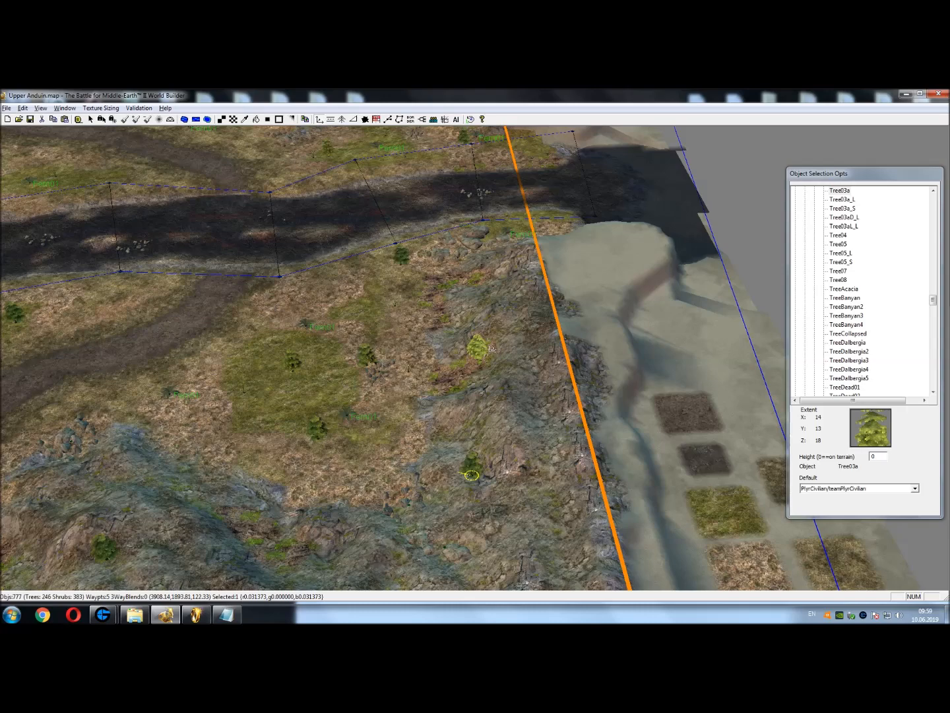
{"action": "left_click", "coordinate": [495, 388]}
{"action": "right_click_drag", "start_coordinate": [495, 389], "coordinate": [496, 431]}
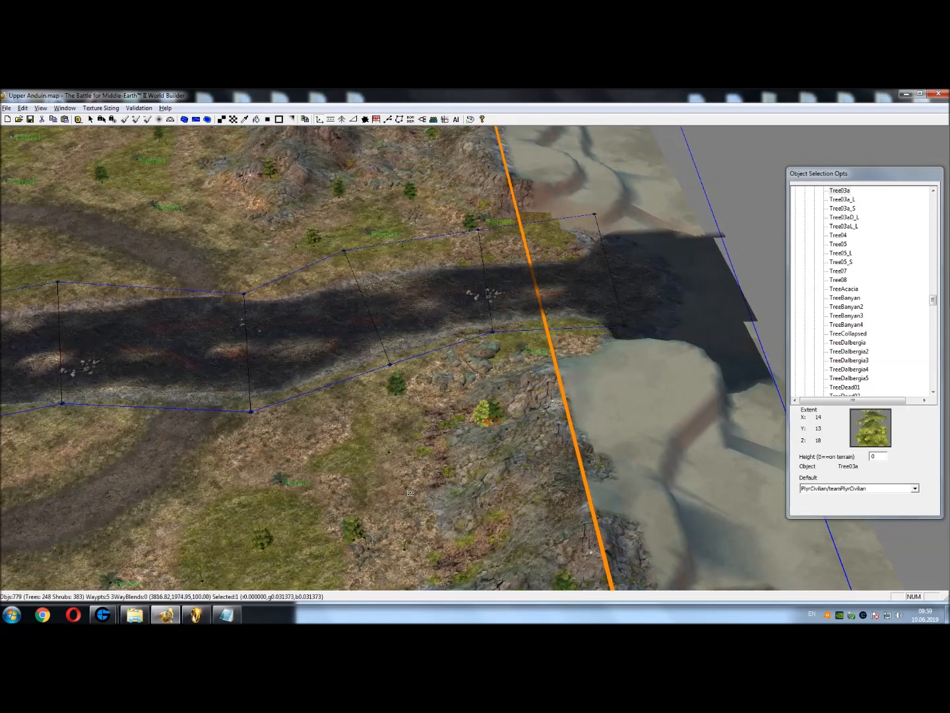
Add a Tree03a tree at the edge of the rocky hill south of the eastern river
{"action": "right_click_drag", "start_coordinate": [409, 492], "coordinate": [413, 332]}
{"action": "right_click_drag", "start_coordinate": [293, 407], "coordinate": [540, 560]}
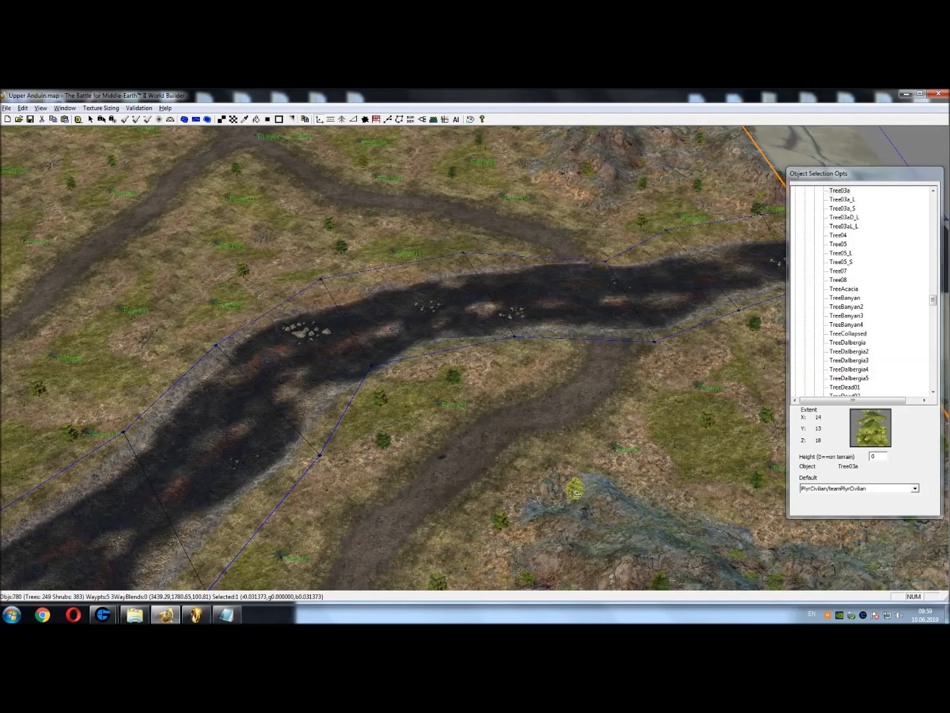
{"action": "left_click", "coordinate": [576, 489]}
Examine the whole map from above to check how the trees are distributed
{"action": "right_click_drag", "start_coordinate": [575, 489], "coordinate": [536, 353]}
{"action": "scroll", "coordinate": [386, 251], "scroll_direction": "down", "scroll_amount": 5}
{"action": "right_click_drag", "start_coordinate": [377, 260], "coordinate": [602, 211]}
{"action": "scroll", "coordinate": [601, 265], "scroll_direction": "down", "scroll_amount": 5}
{"action": "right_click_drag", "start_coordinate": [614, 441], "coordinate": [752, 519]}
{"action": "scroll", "coordinate": [752, 518], "scroll_direction": "down", "scroll_amount": 2}
{"action": "right_click_drag", "start_coordinate": [496, 375], "coordinate": [328, 386]}
{"action": "scroll", "coordinate": [328, 387], "scroll_direction": "down", "scroll_amount": 2}
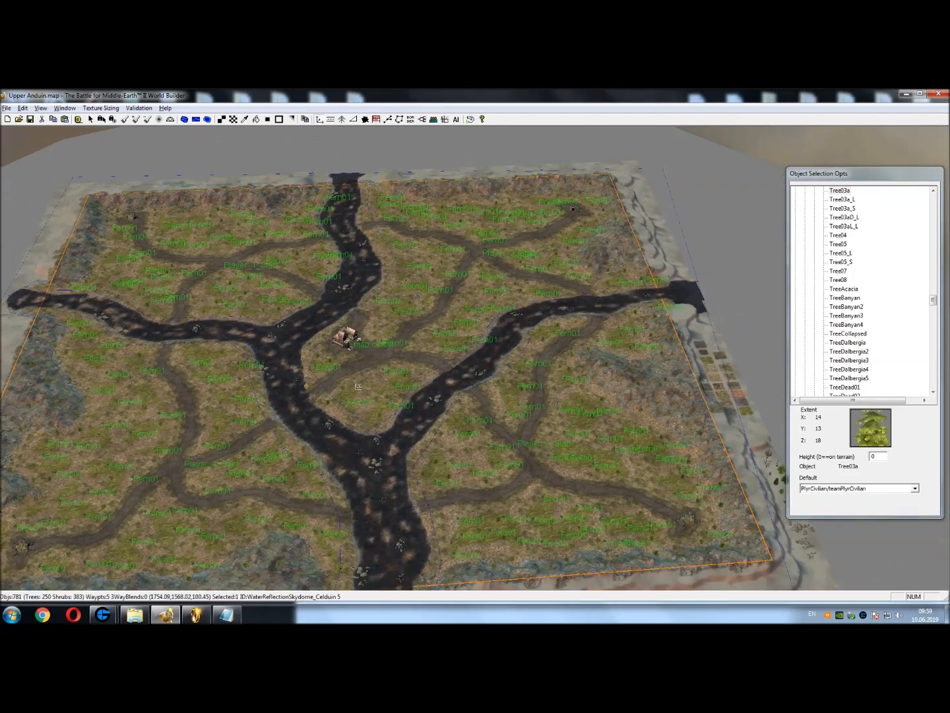
{"action": "middle_click_drag", "start_coordinate": [375, 386], "coordinate": [505, 447]}
{"action": "right_click_drag", "start_coordinate": [505, 447], "coordinate": [384, 383]}
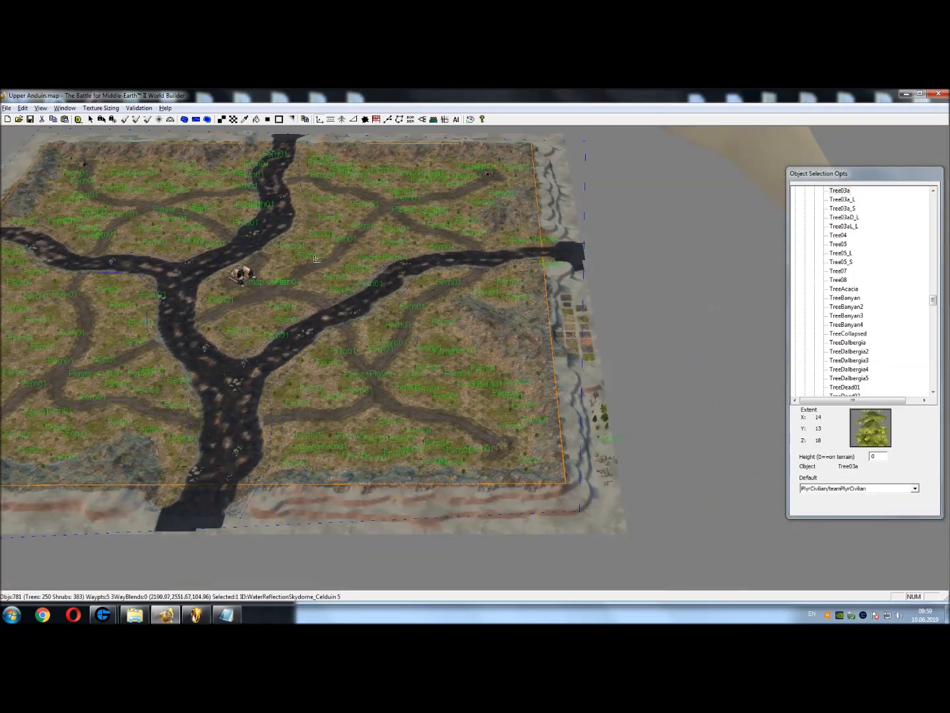
Select the sample spruce outside the eastern border and make Spruce01_L the object for placement
{"action": "right_click_drag", "start_coordinate": [650, 456], "coordinate": [567, 364]}
{"action": "scroll", "coordinate": [567, 364], "scroll_direction": "up", "scroll_amount": 5}
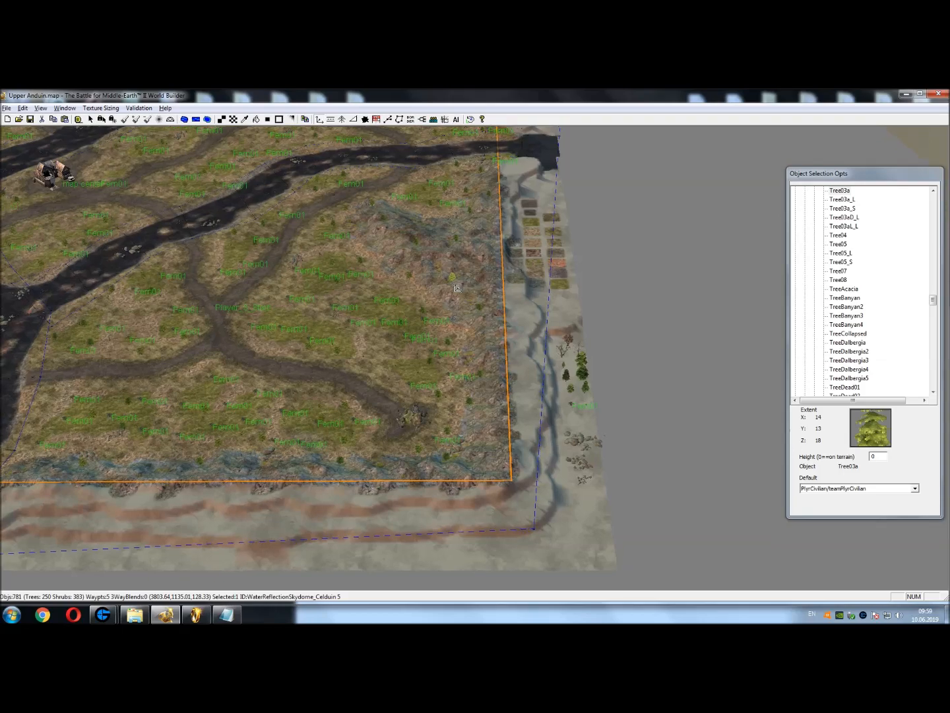
{"action": "scroll", "coordinate": [457, 289], "scroll_direction": "up", "scroll_amount": 4}
{"action": "right_click_drag", "start_coordinate": [456, 289], "coordinate": [201, 126]}
{"action": "scroll", "coordinate": [354, 177], "scroll_direction": "up", "scroll_amount": 1}
{"action": "left_click", "coordinate": [90, 120]}
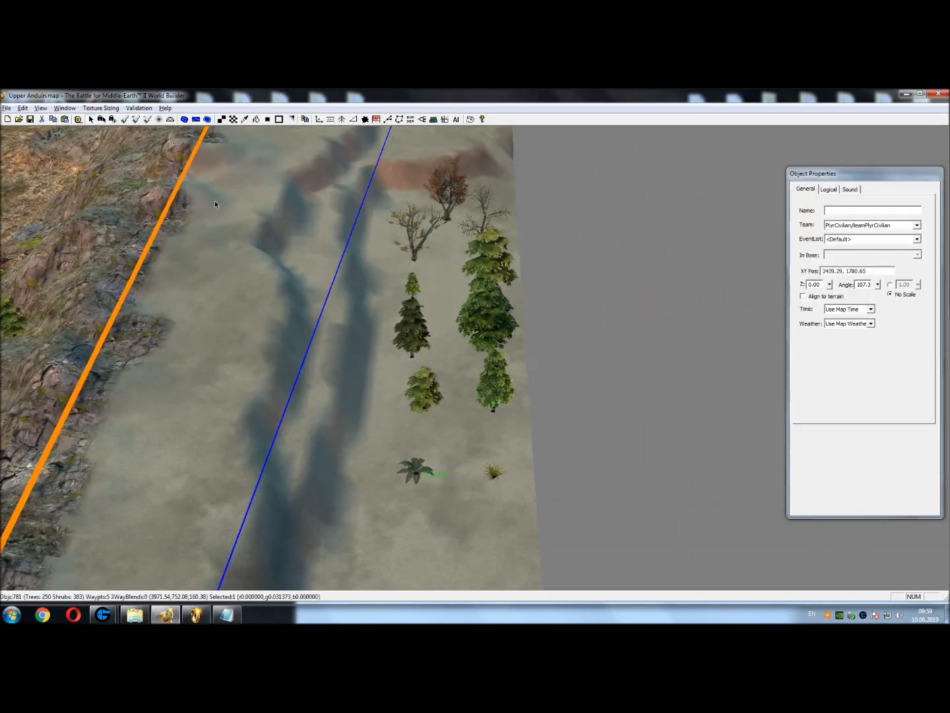
{"action": "left_click", "coordinate": [498, 413]}
{"action": "scroll", "coordinate": [453, 365], "scroll_direction": "down", "scroll_amount": 1}
{"action": "right_click_drag", "start_coordinate": [352, 293], "coordinate": [580, 376]}
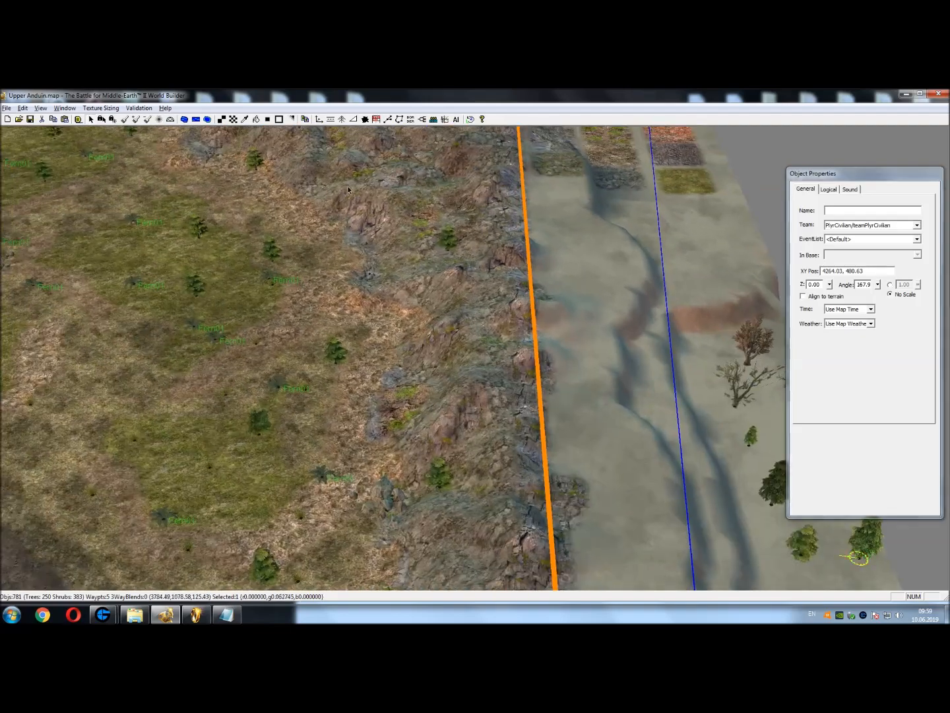
{"action": "scroll", "coordinate": [581, 377], "scroll_direction": "down", "scroll_amount": 2}
{"action": "left_click", "coordinate": [307, 119]}
Place Spruce01_L trees on the southeastern grassland around the dirt roads
{"action": "right_click_drag", "start_coordinate": [297, 311], "coordinate": [555, 327]}
{"action": "left_click", "coordinate": [652, 319]}
{"action": "right_click_drag", "start_coordinate": [495, 398], "coordinate": [604, 284]}
{"action": "left_click", "coordinate": [554, 427]}
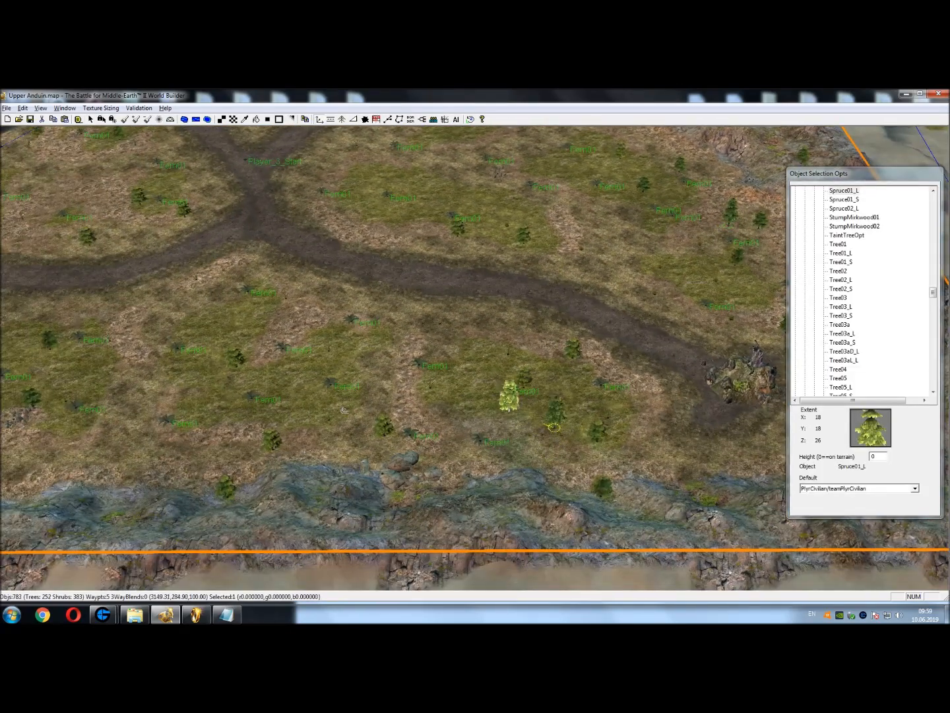
{"action": "right_click_drag", "start_coordinate": [345, 409], "coordinate": [522, 498]}
{"action": "left_click", "coordinate": [371, 410]}
Place Spruce01_L trees on the southwestern grassland between the river and the dirt roads east of Player_4_Start
{"action": "right_click_drag", "start_coordinate": [372, 409], "coordinate": [567, 389]}
{"action": "right_click_drag", "start_coordinate": [270, 281], "coordinate": [478, 477]}
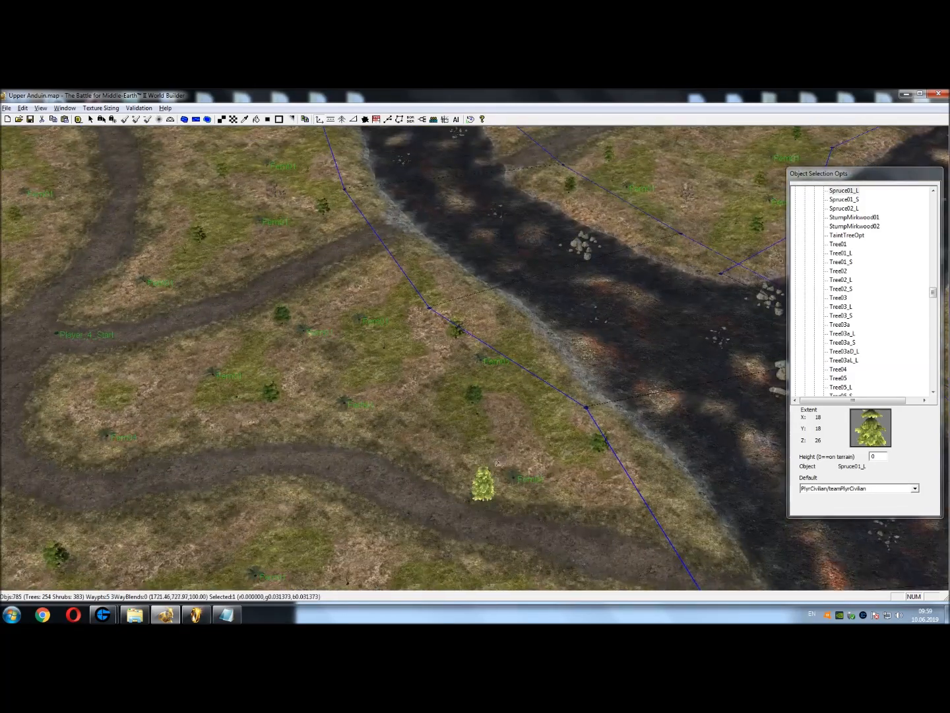
{"action": "left_click", "coordinate": [537, 400]}
{"action": "right_click_drag", "start_coordinate": [422, 300], "coordinate": [532, 312]}
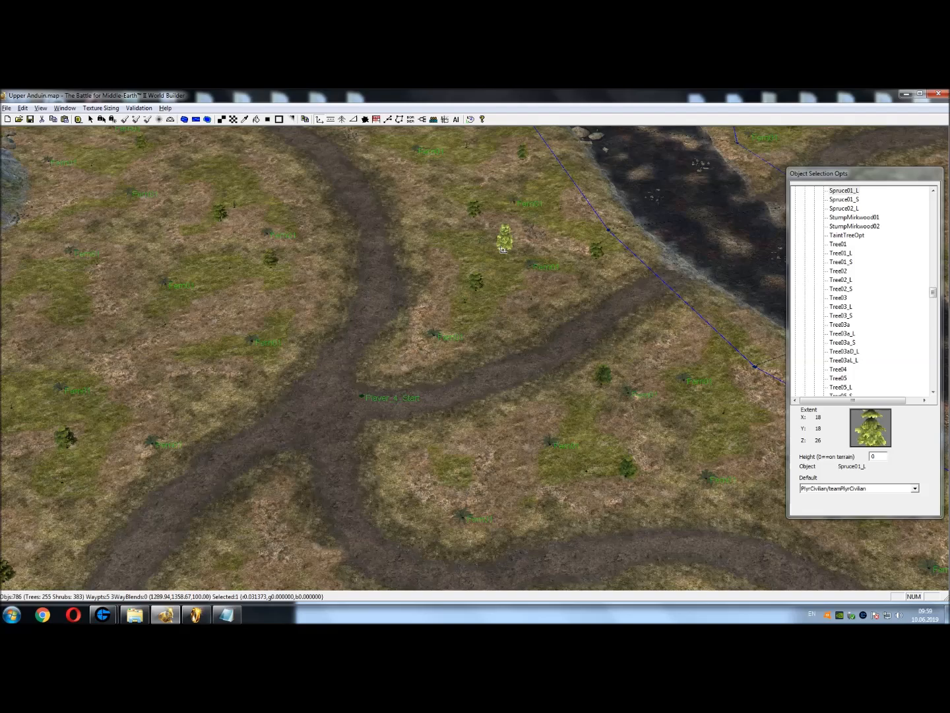
Place Spruce01_L trees on the western grassland north and northwest of Player_4_Start
{"action": "right_click_drag", "start_coordinate": [450, 207], "coordinate": [426, 431]}
{"action": "right_click_drag", "start_coordinate": [346, 270], "coordinate": [515, 393]}
{"action": "left_click", "coordinate": [548, 366]}
{"action": "right_click_drag", "start_coordinate": [369, 425], "coordinate": [491, 355]}
{"action": "right_click_drag", "start_coordinate": [297, 297], "coordinate": [396, 449]}
{"action": "left_click", "coordinate": [324, 390]}
{"action": "right_click_drag", "start_coordinate": [472, 470], "coordinate": [346, 247]}
{"action": "right_click_drag", "start_coordinate": [449, 528], "coordinate": [481, 436]}
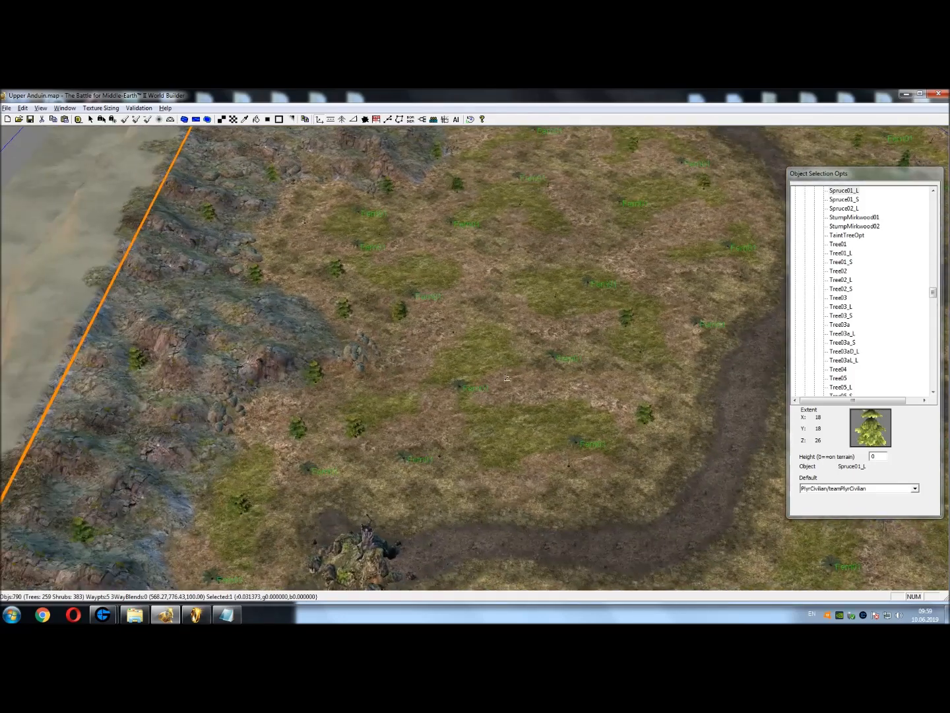
Place Spruce01_L trees on the grassland near the southwestern lair and the southern cliffs
{"action": "right_click_drag", "start_coordinate": [317, 399], "coordinate": [434, 237]}
{"action": "left_click", "coordinate": [373, 437]}
{"action": "right_click_drag", "start_coordinate": [719, 431], "coordinate": [351, 429]}
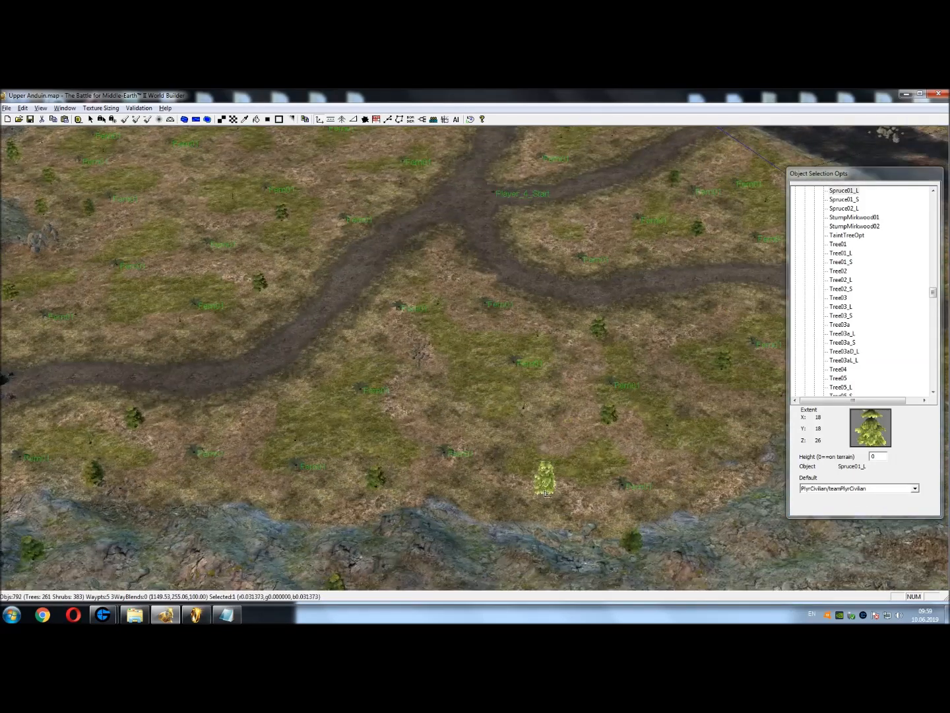
Place Spruce01_L trees across the central grassland between the rivers, around the roads by the map centre building
{"action": "right_click_drag", "start_coordinate": [598, 306], "coordinate": [385, 407]}
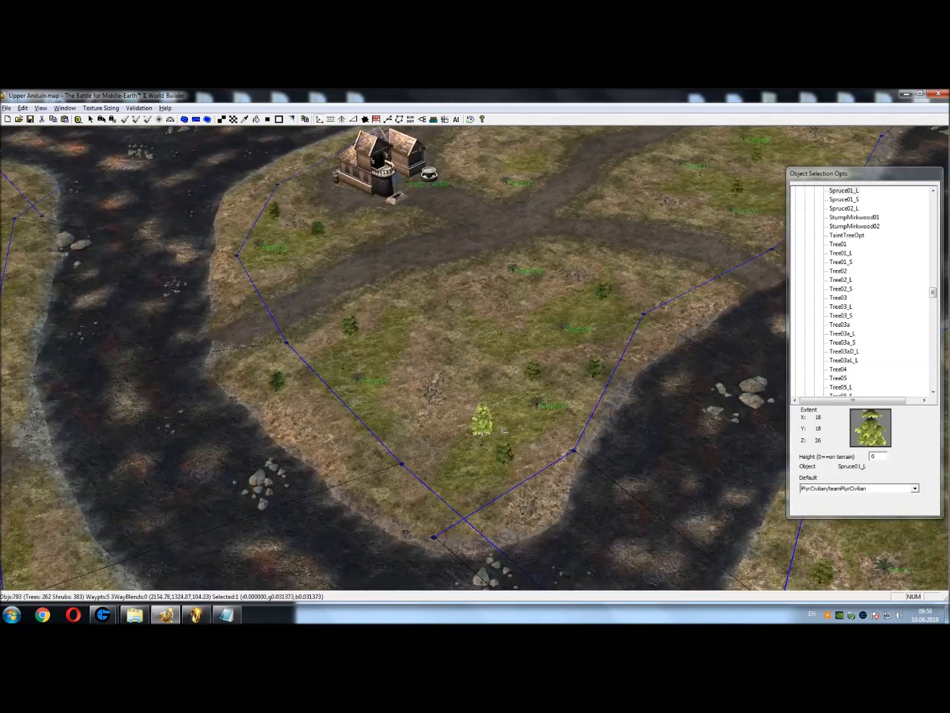
{"action": "left_click", "coordinate": [323, 389]}
{"action": "right_click_drag", "start_coordinate": [539, 312], "coordinate": [465, 423]}
{"action": "left_click", "coordinate": [609, 370]}
{"action": "right_click_drag", "start_coordinate": [569, 379], "coordinate": [560, 455]}
{"action": "left_click", "coordinate": [482, 376]}
Place Spruce01_L trees on the eastern grassland near Player_2_Start and around the northeastern lair
{"action": "right_click_drag", "start_coordinate": [482, 378], "coordinate": [567, 419]}
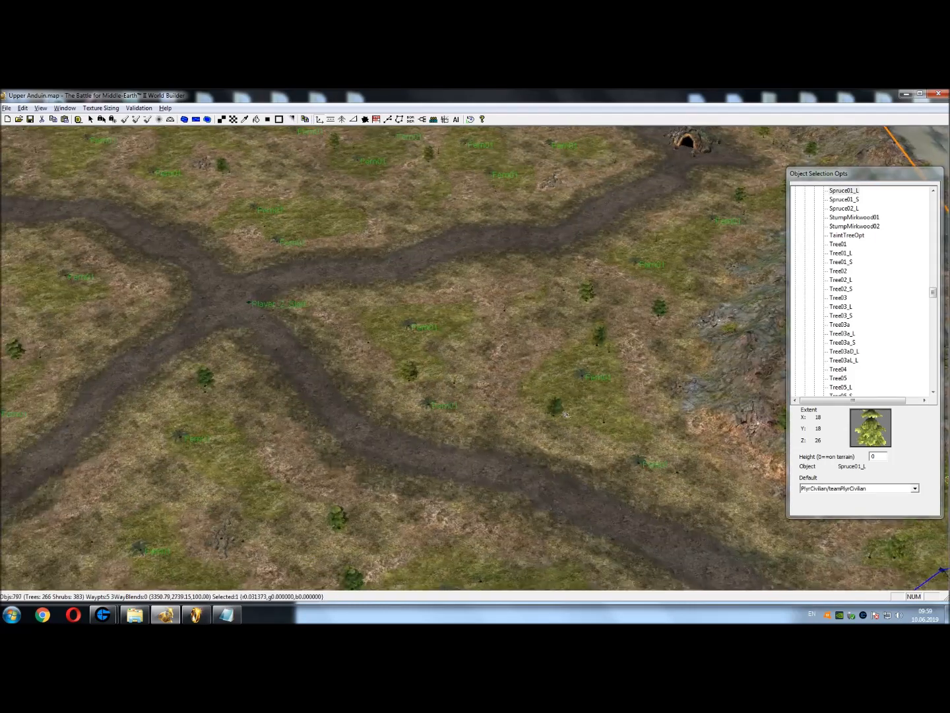
{"action": "scroll", "coordinate": [568, 418], "scroll_direction": "down", "scroll_amount": 2}
{"action": "right_click_drag", "start_coordinate": [575, 265], "coordinate": [553, 410]}
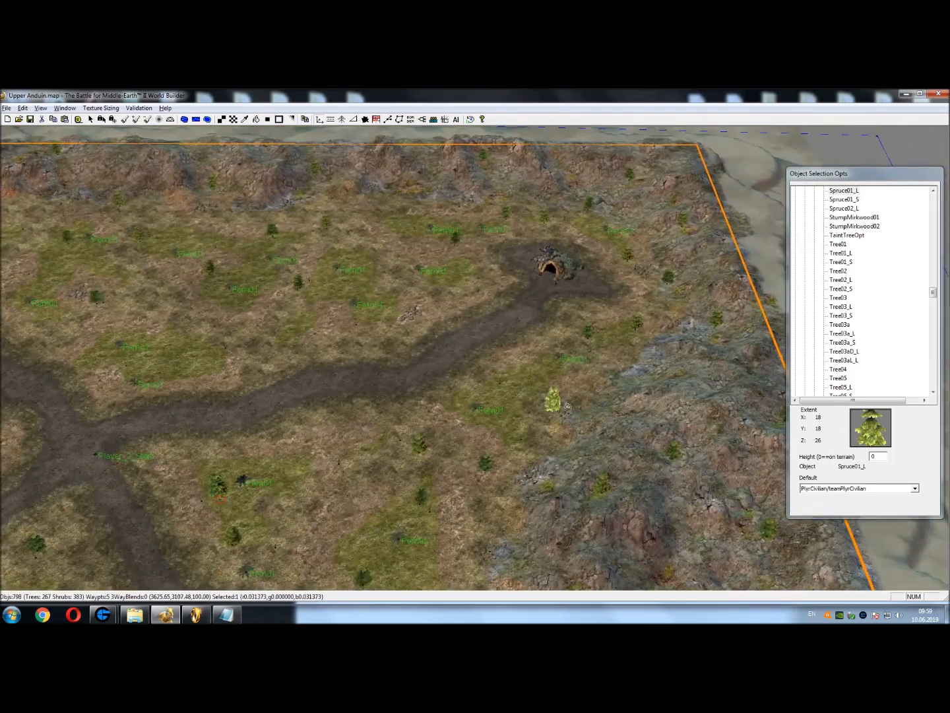
{"action": "left_click", "coordinate": [612, 354]}
{"action": "right_click_drag", "start_coordinate": [608, 279], "coordinate": [632, 403]}
{"action": "scroll", "coordinate": [628, 389], "scroll_direction": "up", "scroll_amount": 2}
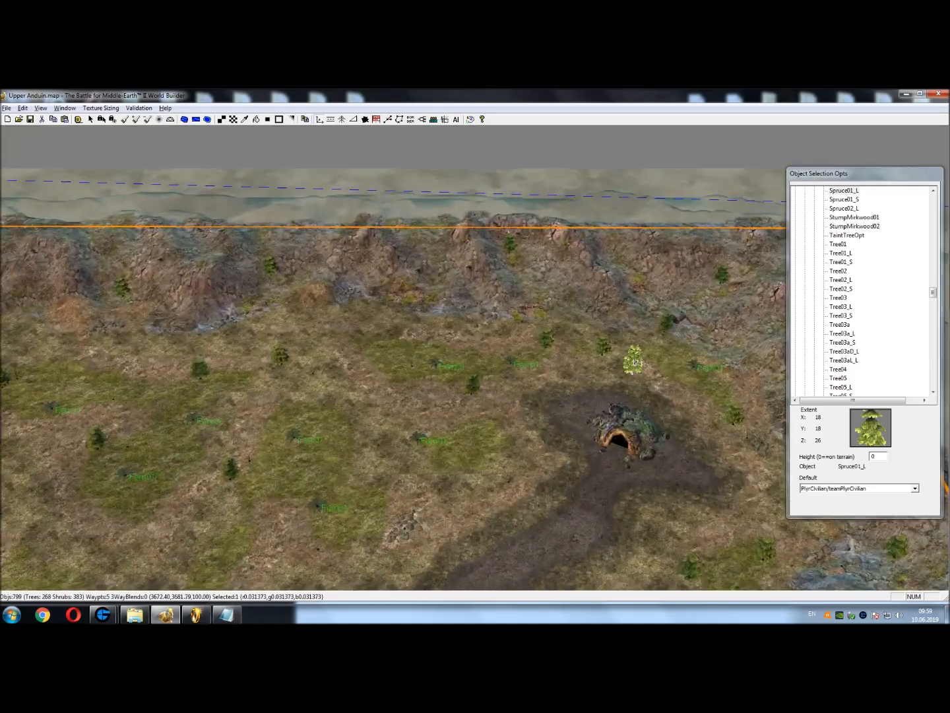
Place Spruce01_L trees on the northern grassland west of the northeastern lair
{"action": "right_click_drag", "start_coordinate": [387, 400], "coordinate": [515, 508]}
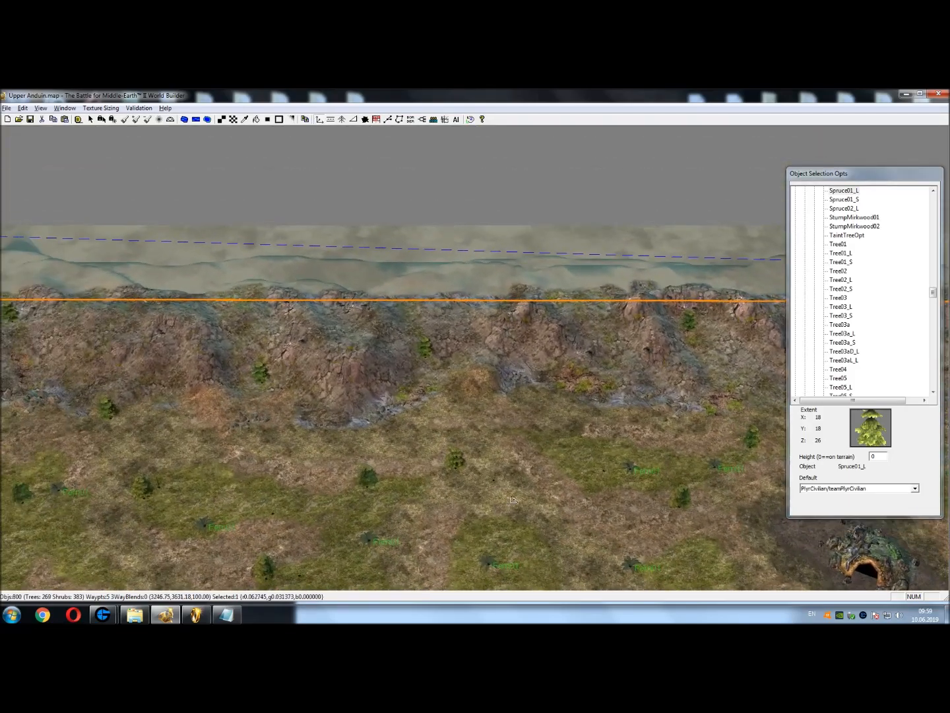
{"action": "right_click_drag", "start_coordinate": [379, 474], "coordinate": [586, 258]}
{"action": "right_click_drag", "start_coordinate": [511, 521], "coordinate": [528, 389]}
{"action": "left_click", "coordinate": [564, 487]}
Place Spruce01_L trees on the grassland on both sides of the northern river
{"action": "right_click_drag", "start_coordinate": [311, 257], "coordinate": [484, 452]}
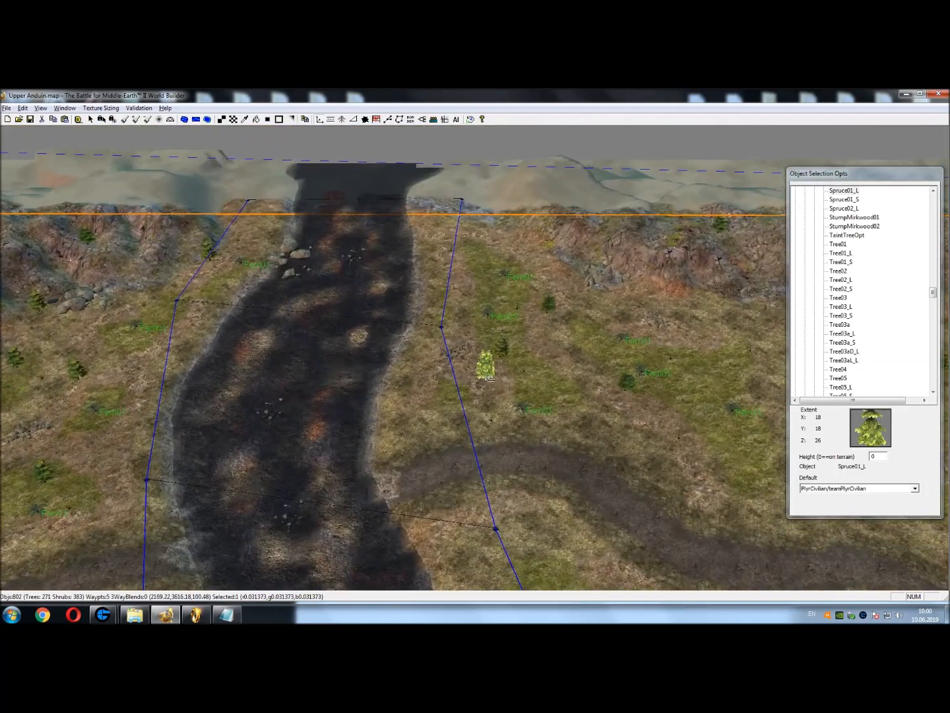
{"action": "right_click_drag", "start_coordinate": [571, 344], "coordinate": [482, 456]}
{"action": "left_click", "coordinate": [572, 420]}
{"action": "right_click_drag", "start_coordinate": [276, 416], "coordinate": [636, 335]}
{"action": "left_click", "coordinate": [515, 366]}
Place Spruce01_L trees on the northwestern grassland, from the northern cliffs down to the fields west of Player_1_Start
{"action": "right_click_drag", "start_coordinate": [138, 379], "coordinate": [449, 315]}
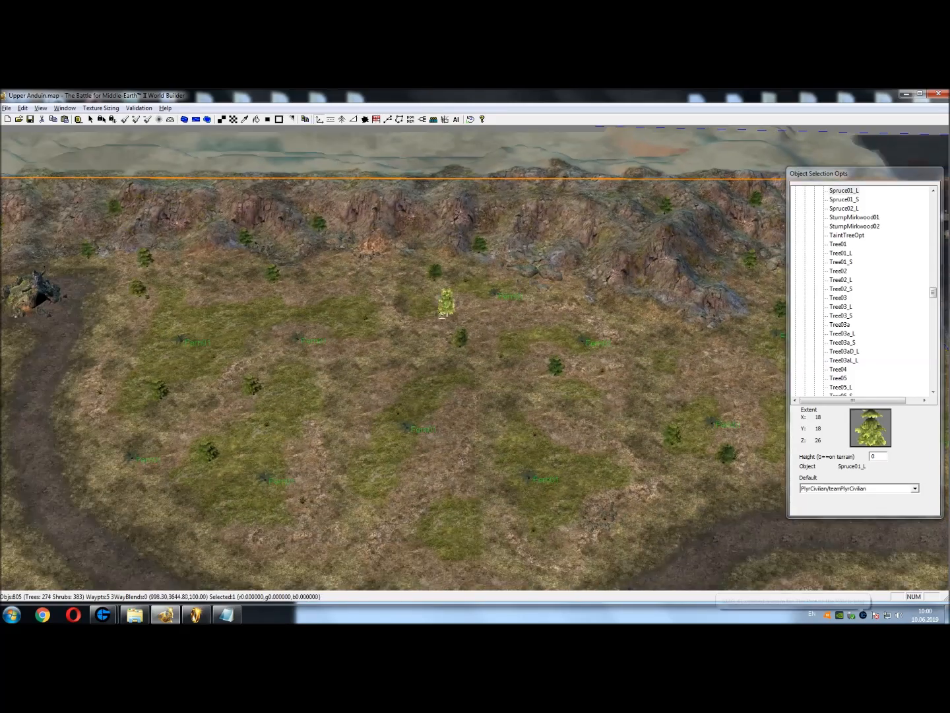
{"action": "right_click_drag", "start_coordinate": [214, 393], "coordinate": [419, 446]}
{"action": "left_click", "coordinate": [416, 431]}
{"action": "right_click_drag", "start_coordinate": [218, 324], "coordinate": [530, 328]}
{"action": "left_click", "coordinate": [409, 413]}
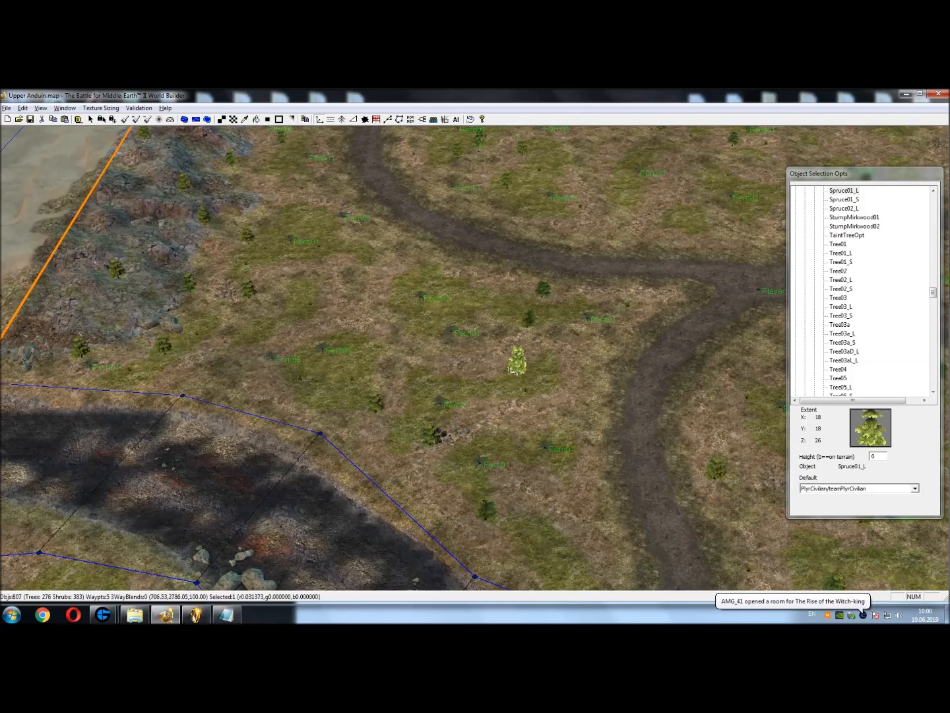
{"action": "left_click", "coordinate": [494, 308]}
Place Spruce01_L trees on the riverside grassland south and east of Player_1_Start
{"action": "right_click_drag", "start_coordinate": [547, 377], "coordinate": [344, 271]}
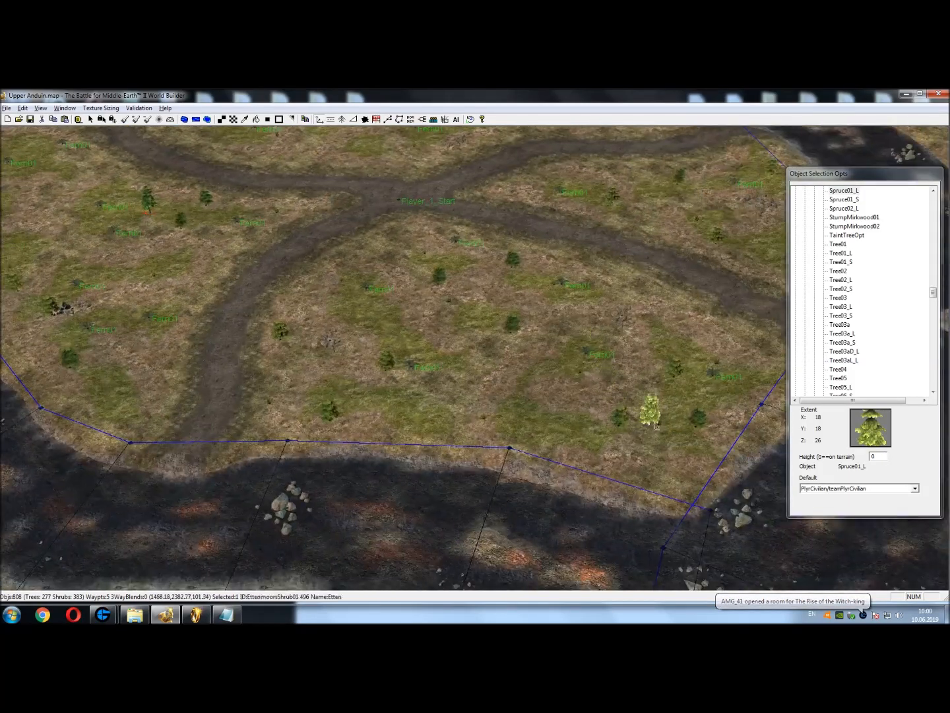
{"action": "left_click", "coordinate": [669, 462]}
{"action": "right_click_drag", "start_coordinate": [669, 462], "coordinate": [409, 360]}
{"action": "middle_click_drag", "start_coordinate": [441, 274], "coordinate": [395, 437]}
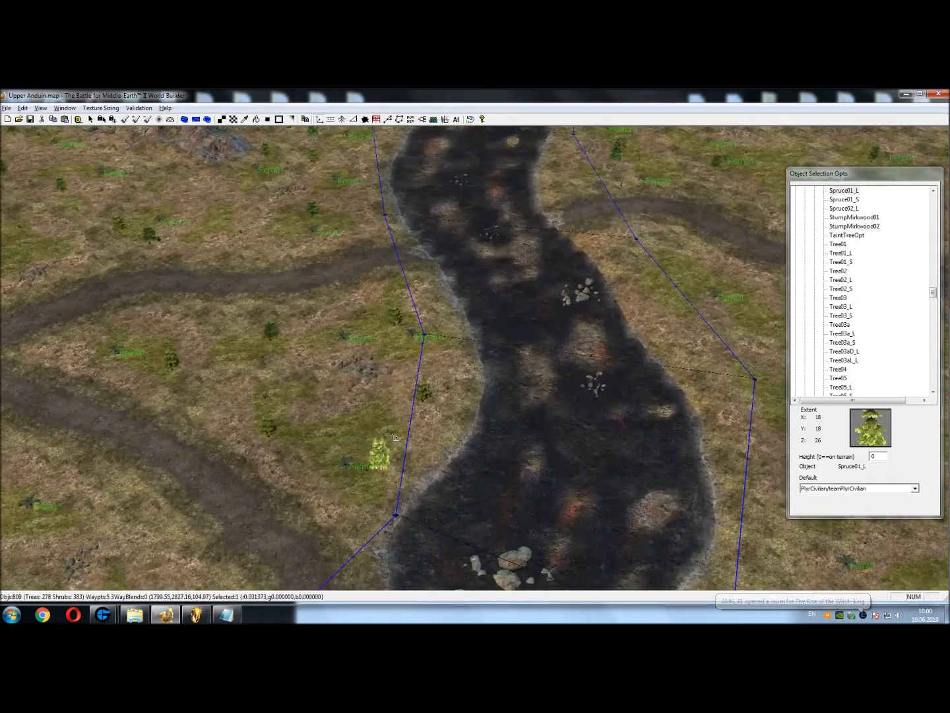
{"action": "left_click", "coordinate": [405, 448]}
Select the sample tree outside the map border and make Tree03aD_L the object for placement
{"action": "right_click_drag", "start_coordinate": [354, 428], "coordinate": [4, 135]}
{"action": "scroll", "coordinate": [285, 375], "scroll_direction": "down", "scroll_amount": 3}
{"action": "right_click_drag", "start_coordinate": [297, 423], "coordinate": [316, 218]}
{"action": "scroll", "coordinate": [311, 215], "scroll_direction": "up", "scroll_amount": 3}
{"action": "scroll", "coordinate": [158, 137], "scroll_direction": "up", "scroll_amount": 1}
{"action": "left_click", "coordinate": [92, 120]}
{"action": "scroll", "coordinate": [497, 432], "scroll_direction": "up", "scroll_amount": 3}
{"action": "left_click", "coordinate": [508, 473]}
{"action": "left_click_drag", "start_coordinate": [493, 472], "coordinate": [538, 513]}
{"action": "left_click", "coordinate": [321, 122]}
Place Tree03aD_L trees at the foot of the eastern and southern cliffs around the southeastern lair
{"action": "right_click_drag", "start_coordinate": [135, 344], "coordinate": [530, 377]}
{"action": "scroll", "coordinate": [532, 378], "scroll_direction": "down", "scroll_amount": 3}
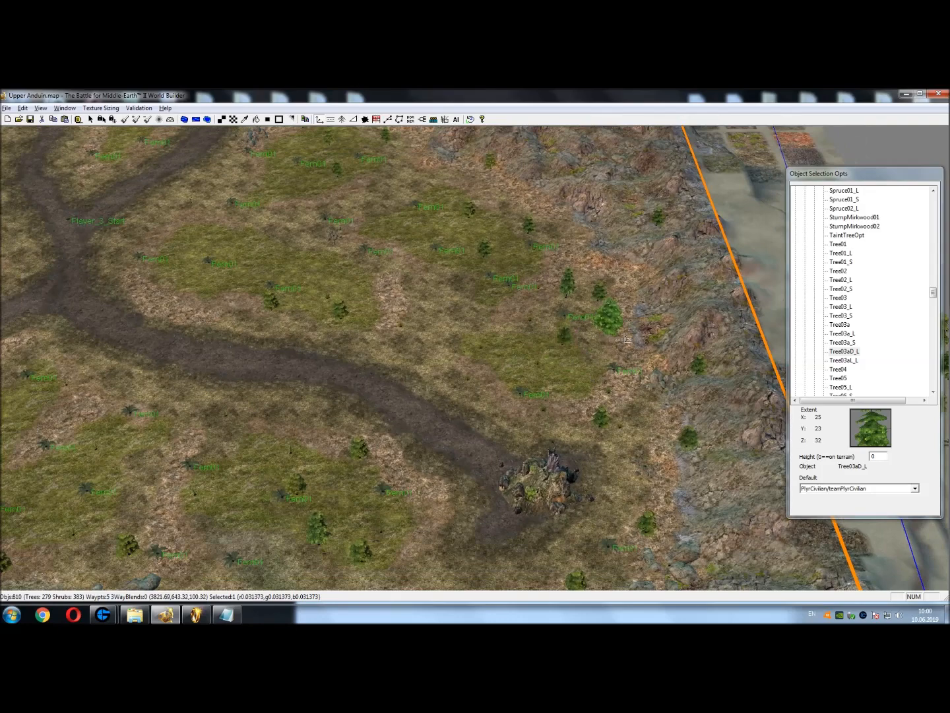
{"action": "left_click", "coordinate": [650, 340]}
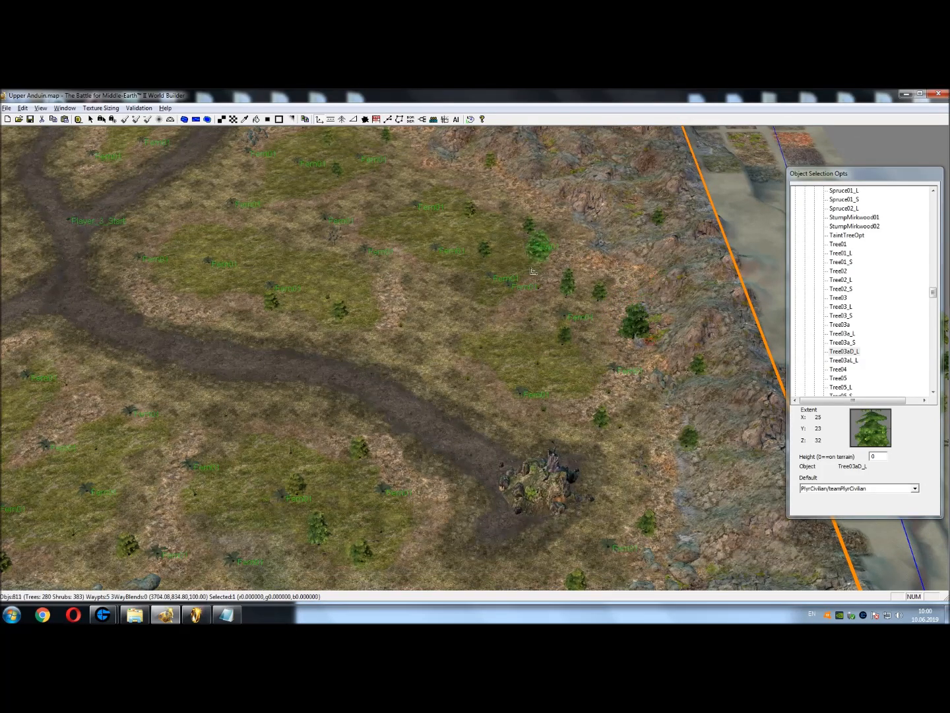
{"action": "right_click_drag", "start_coordinate": [407, 449], "coordinate": [414, 354]}
{"action": "scroll", "coordinate": [414, 353], "scroll_direction": "up", "scroll_amount": 1}
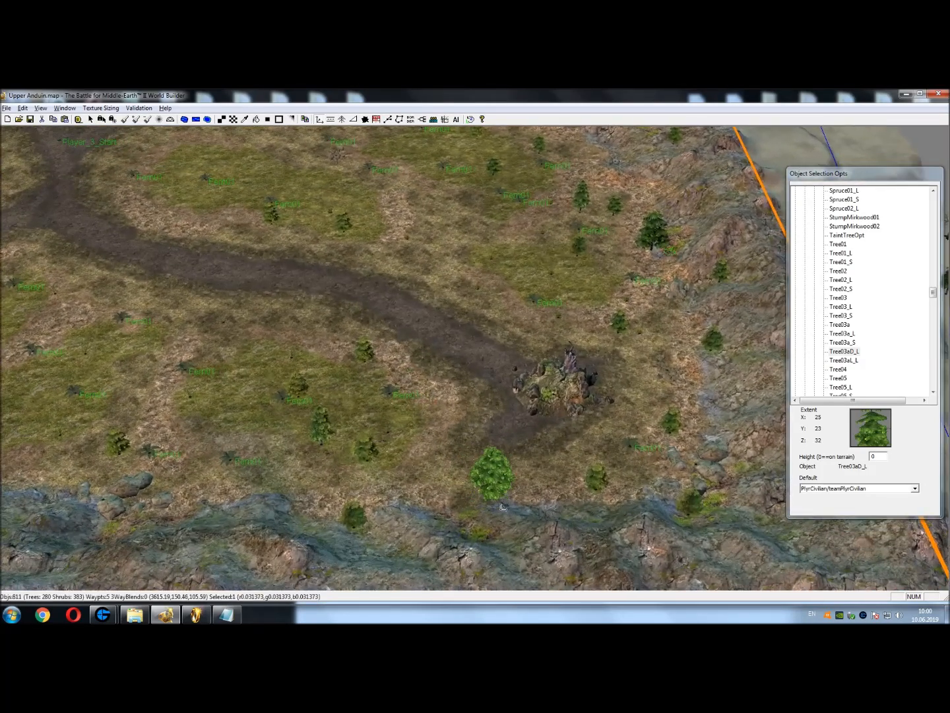
{"action": "left_click", "coordinate": [462, 516]}
Place Tree03aD_L trees along the southern border cliffs, westward to the east bank of the river
{"action": "right_click_drag", "start_coordinate": [340, 413], "coordinate": [466, 419]}
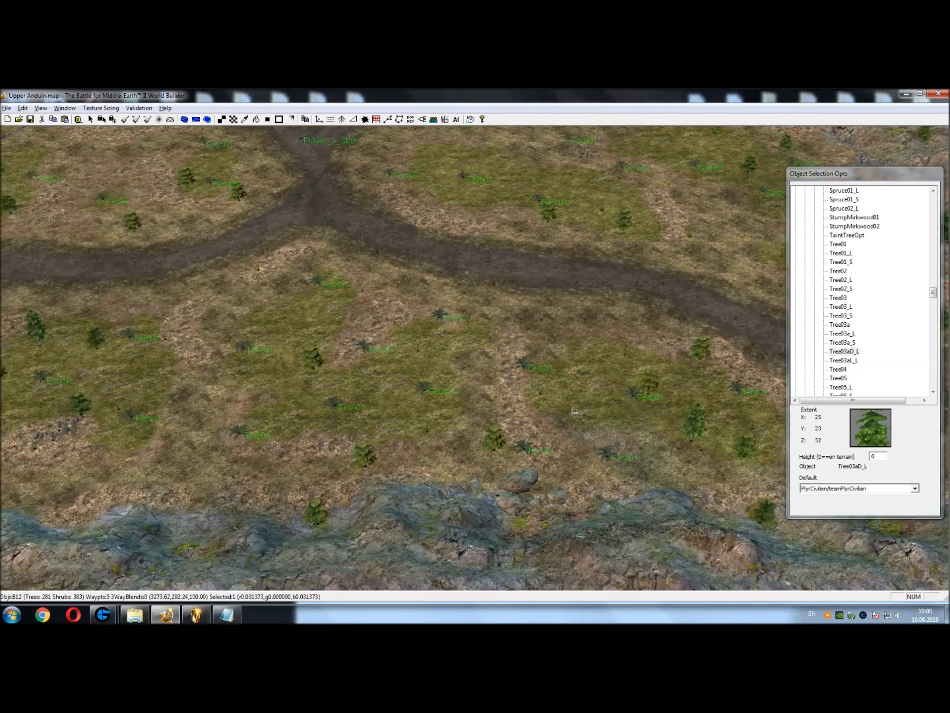
{"action": "scroll", "coordinate": [465, 422], "scroll_direction": "down", "scroll_amount": 3}
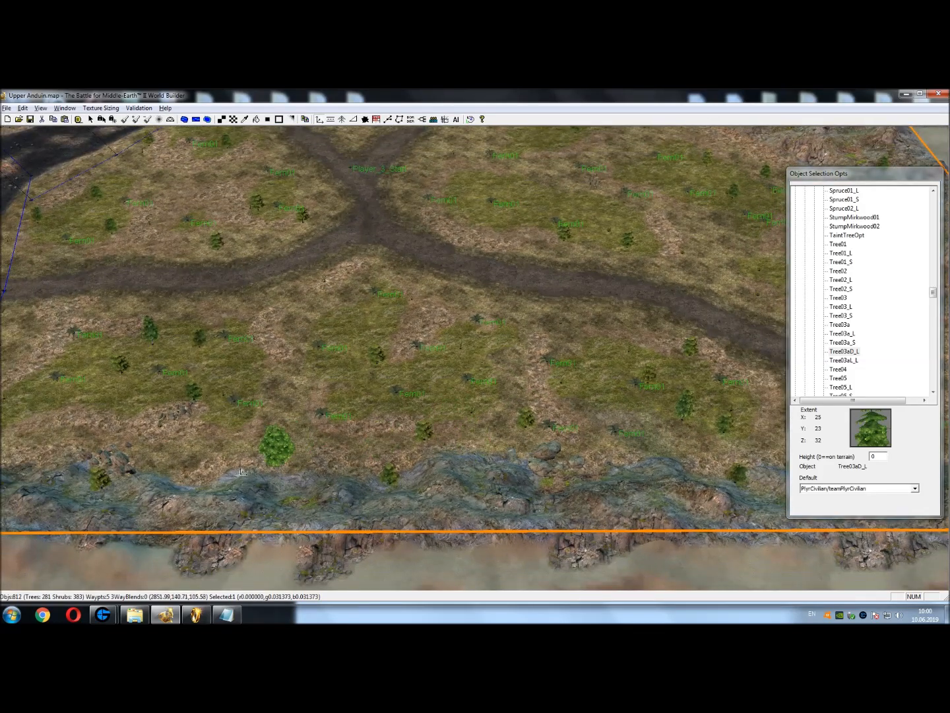
{"action": "left_click", "coordinate": [170, 479]}
{"action": "right_click_drag", "start_coordinate": [189, 415], "coordinate": [575, 410]}
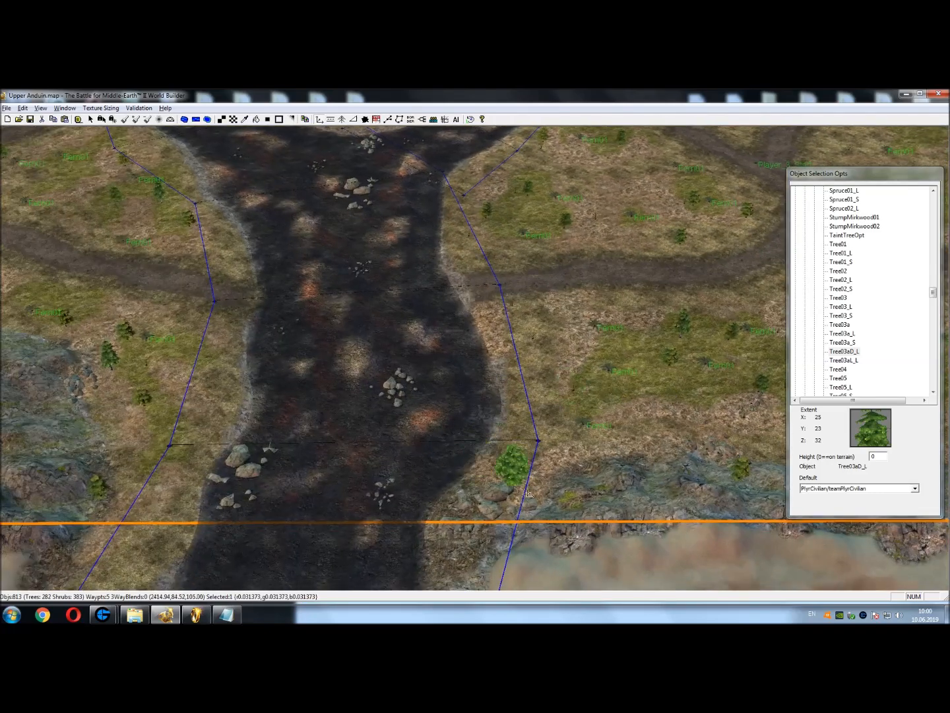
{"action": "left_click", "coordinate": [544, 498]}
Place Tree03aD_L trees on the eastern slope and northern edge of the rocky hill west of the southern river
{"action": "right_click_drag", "start_coordinate": [545, 498], "coordinate": [478, 496]}
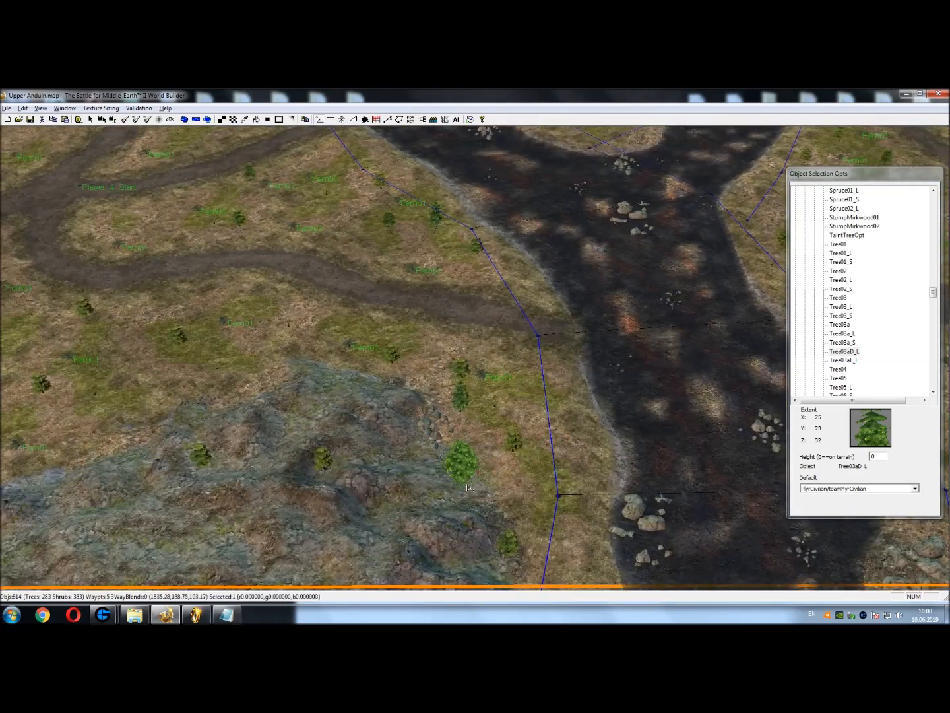
{"action": "left_click", "coordinate": [455, 487]}
{"action": "right_click_drag", "start_coordinate": [265, 367], "coordinate": [474, 442]}
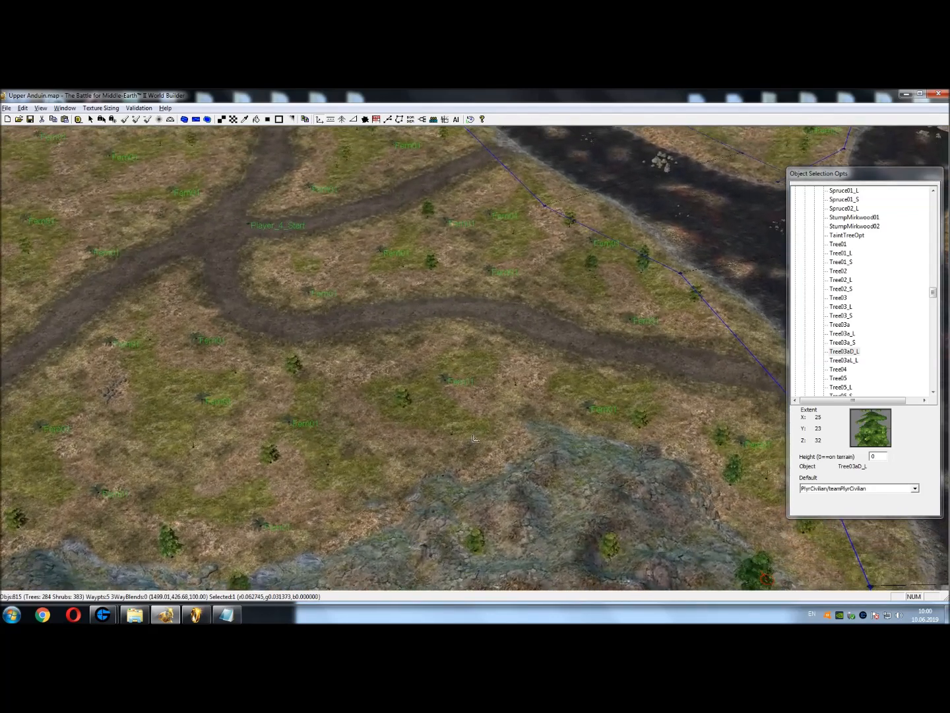
{"action": "left_click", "coordinate": [526, 442]}
Place a Tree03aD_L tree at the southern cliff edge, farther west along the rocky hill below Player_4_Start
{"action": "right_click_drag", "start_coordinate": [390, 431], "coordinate": [520, 375]}
{"action": "middle_click_drag", "start_coordinate": [502, 452], "coordinate": [643, 414]}
{"action": "scroll", "coordinate": [281, 363], "scroll_direction": "up", "scroll_amount": 4}
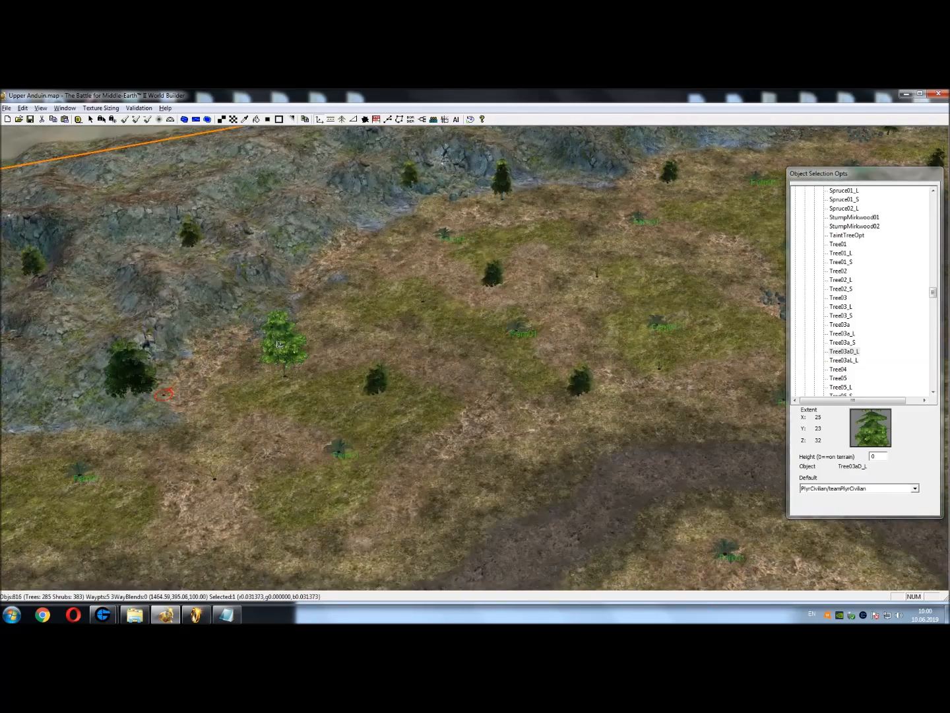
{"action": "middle_click_drag", "start_coordinate": [514, 339], "coordinate": [463, 397]}
{"action": "middle_click_drag", "start_coordinate": [264, 322], "coordinate": [192, 424]}
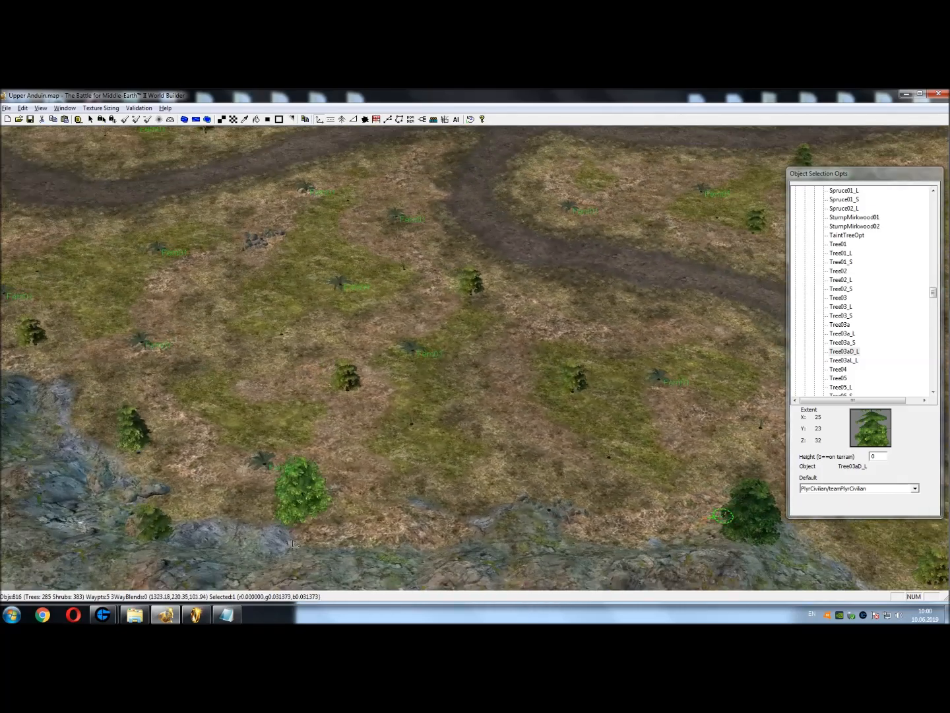
{"action": "left_click", "coordinate": [265, 564]}
{"action": "scroll", "coordinate": [516, 379], "scroll_direction": "down", "scroll_amount": 6}
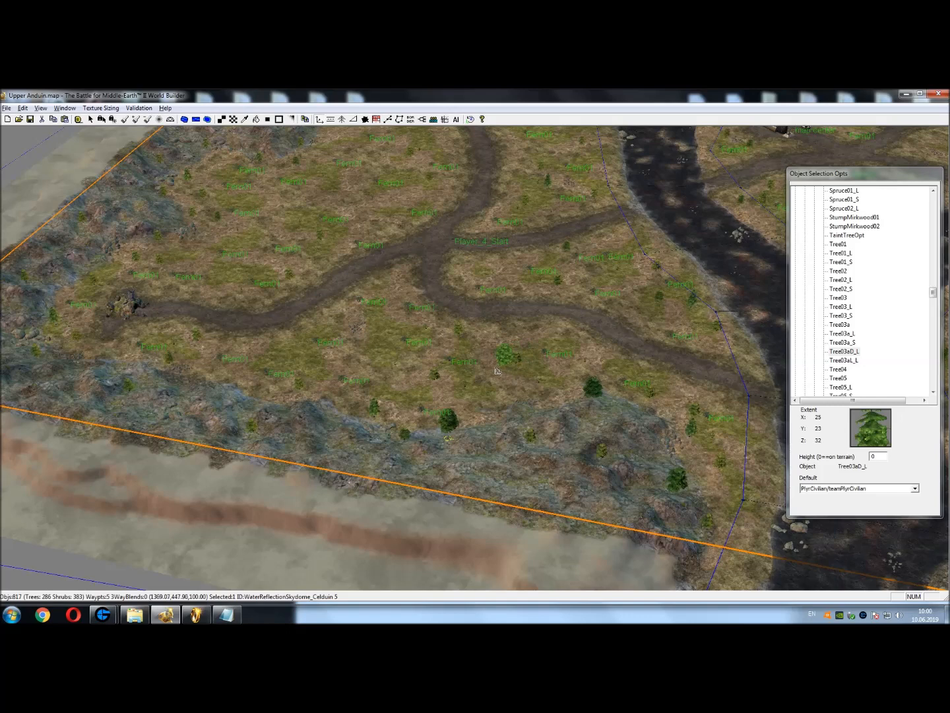
Place Tree03aD_L trees along the western border cliffs, from the southwestern lair north toward the river
{"action": "middle_click_drag", "start_coordinate": [497, 370], "coordinate": [464, 370]}
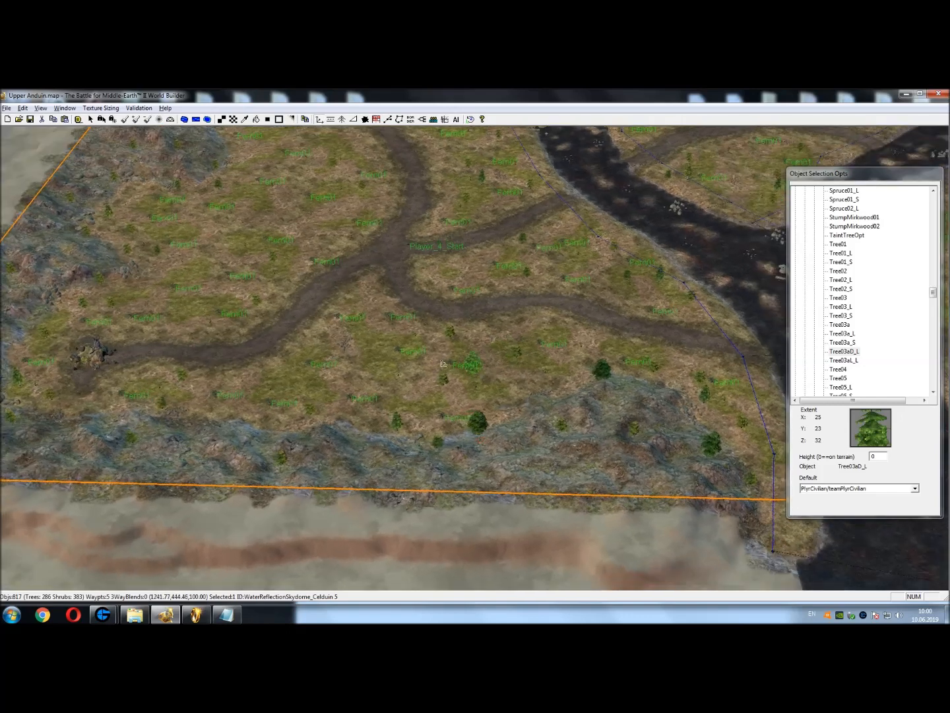
{"action": "right_click_drag", "start_coordinate": [297, 327], "coordinate": [502, 377]}
{"action": "right_click_drag", "start_coordinate": [418, 397], "coordinate": [568, 402]}
{"action": "scroll", "coordinate": [431, 429], "scroll_direction": "up", "scroll_amount": 6}
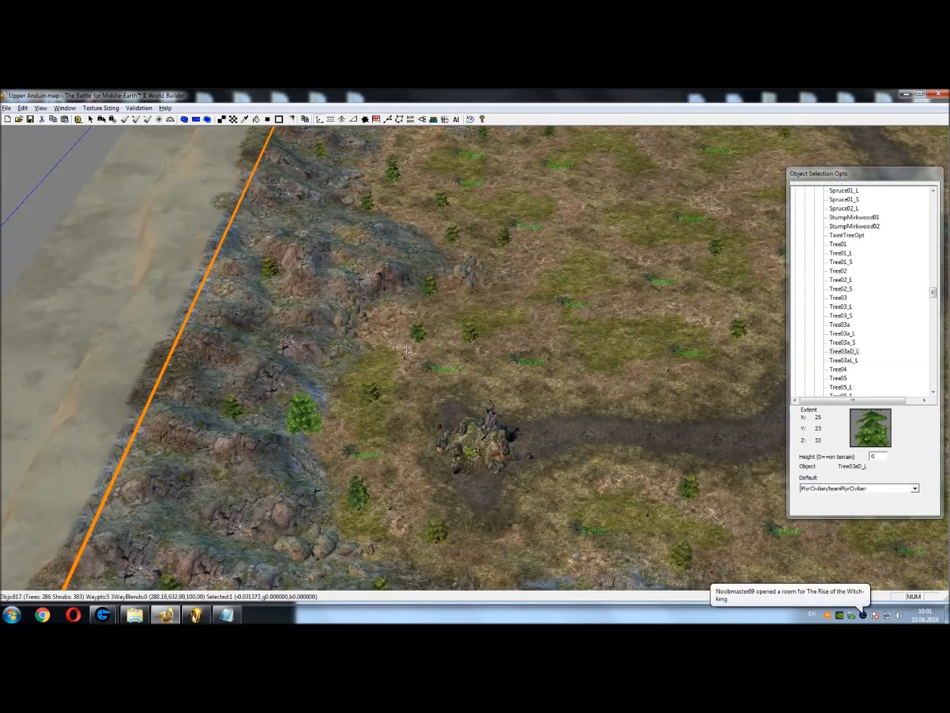
{"action": "scroll", "coordinate": [502, 344], "scroll_direction": "down", "scroll_amount": 3}
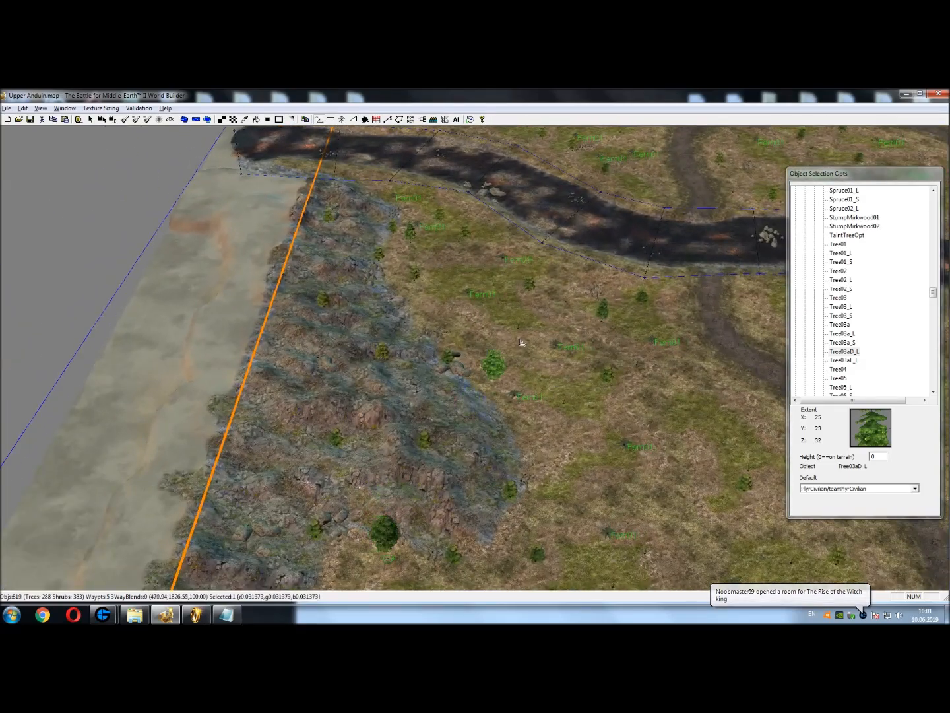
{"action": "scroll", "coordinate": [365, 424], "scroll_direction": "up", "scroll_amount": 2}
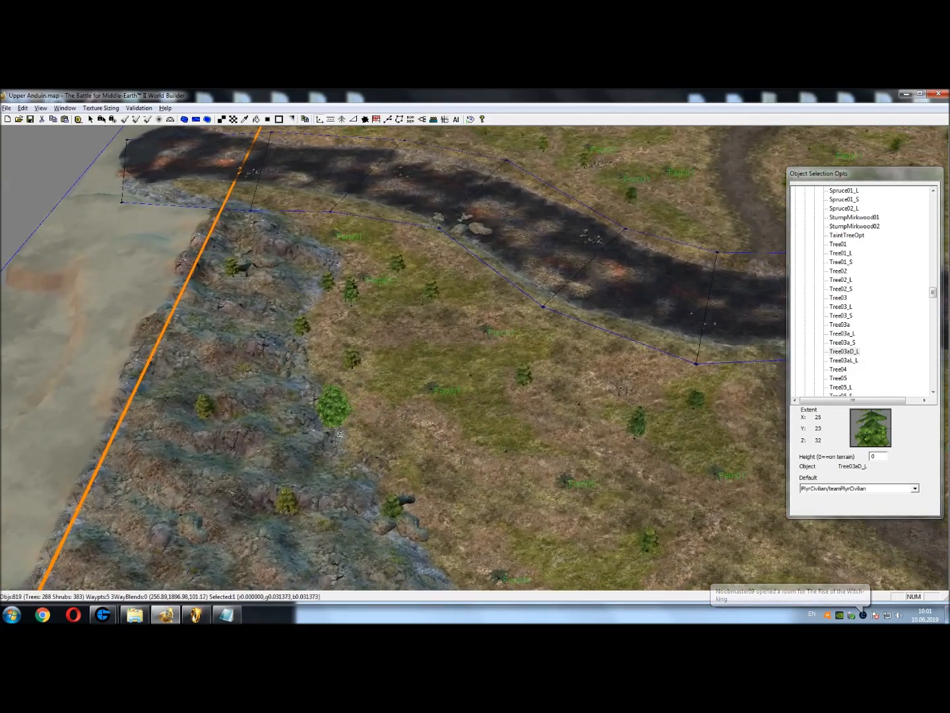
{"action": "left_click", "coordinate": [324, 439]}
Place Tree03aD_L trees on the western bank near the river fork and on the southern tip of the central grassland
{"action": "right_click_drag", "start_coordinate": [329, 436], "coordinate": [579, 384]}
{"action": "scroll", "coordinate": [515, 395], "scroll_direction": "down", "scroll_amount": 2}
{"action": "right_click_drag", "start_coordinate": [581, 443], "coordinate": [539, 311]}
{"action": "scroll", "coordinate": [540, 313], "scroll_direction": "down", "scroll_amount": 4}
{"action": "right_click_drag", "start_coordinate": [621, 411], "coordinate": [494, 383]}
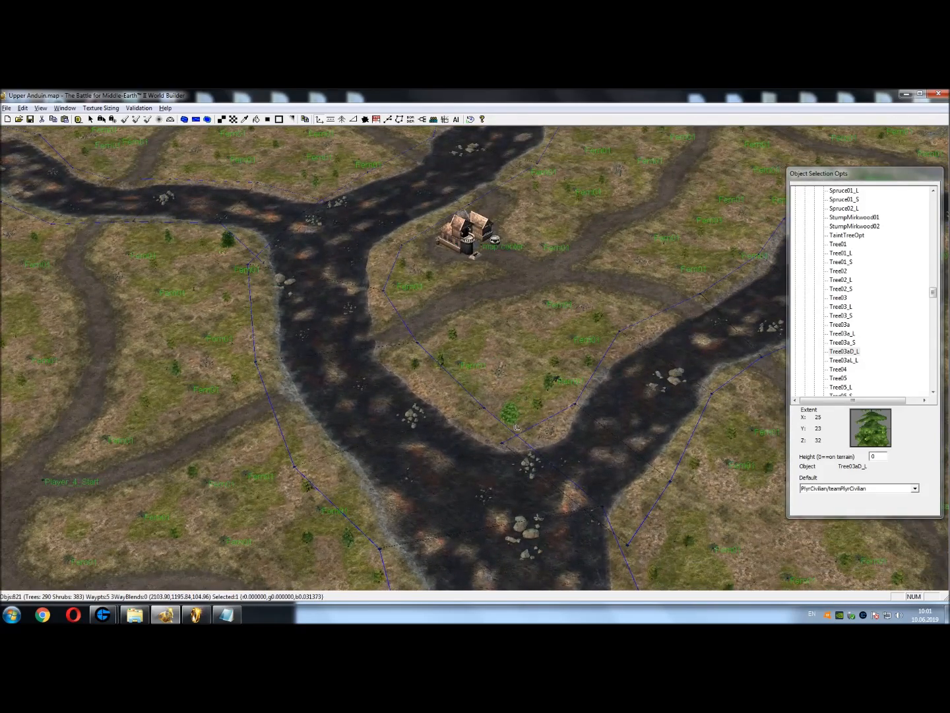
{"action": "scroll", "coordinate": [485, 370], "scroll_direction": "up", "scroll_amount": 6}
Place Tree03aD_L trees along the northern cliffs east of the river, toward the northeastern lair
{"action": "right_click_drag", "start_coordinate": [497, 306], "coordinate": [370, 472]}
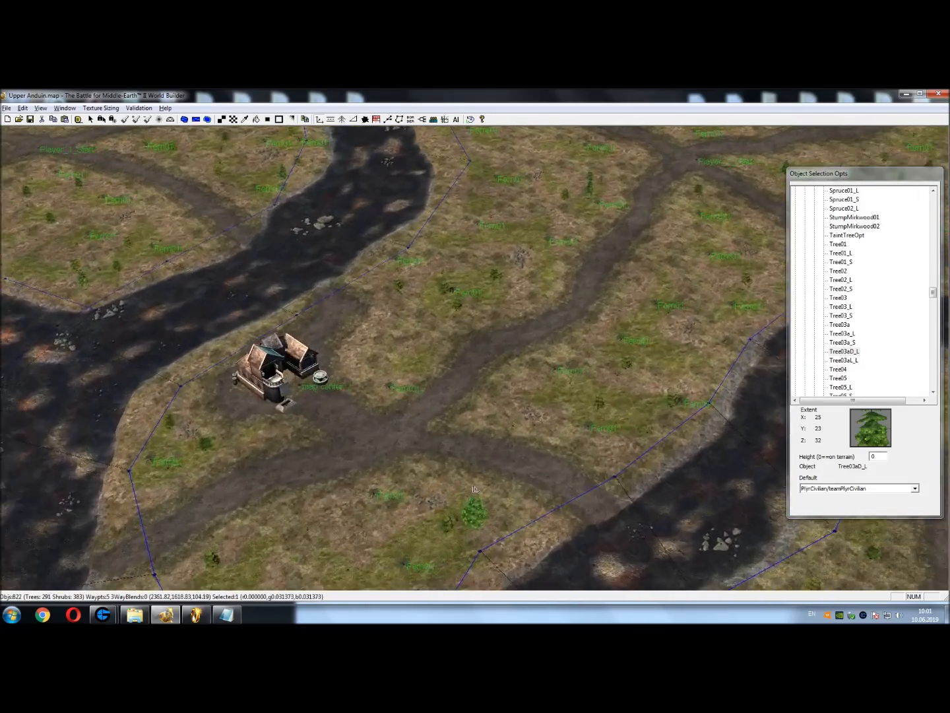
{"action": "right_click_drag", "start_coordinate": [502, 423], "coordinate": [380, 545]}
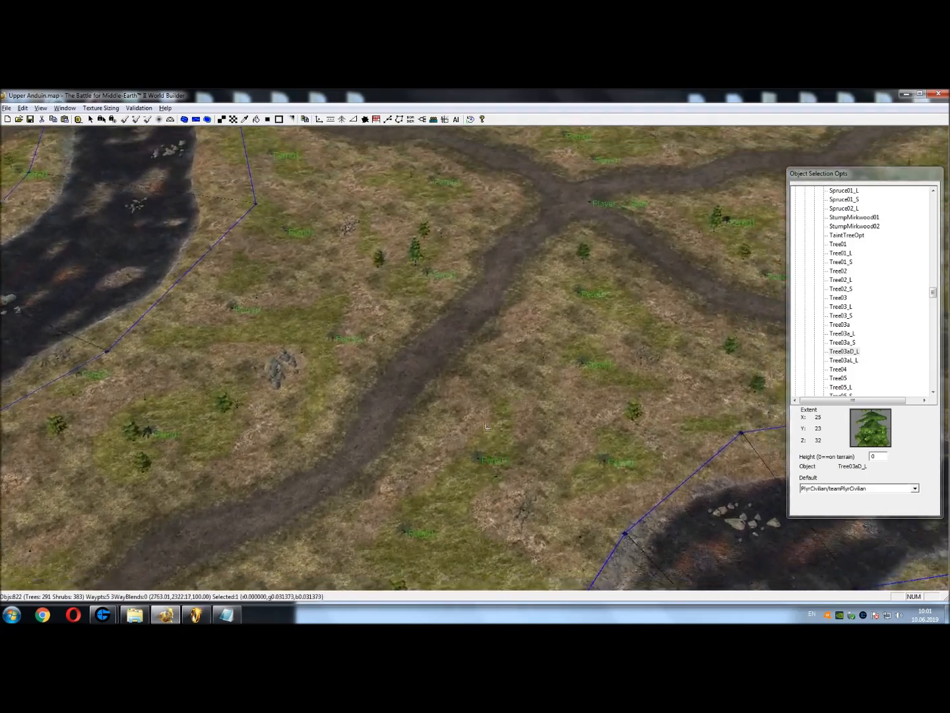
{"action": "right_click_drag", "start_coordinate": [429, 508], "coordinate": [373, 409]}
{"action": "right_click_drag", "start_coordinate": [552, 288], "coordinate": [491, 409]}
{"action": "right_click_drag", "start_coordinate": [403, 306], "coordinate": [509, 401]}
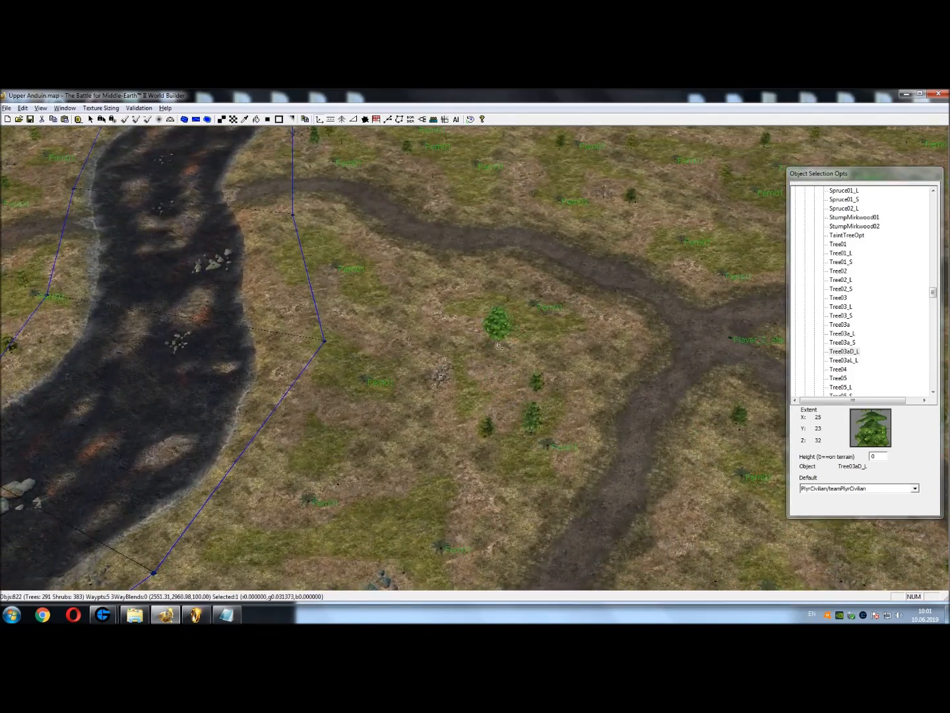
{"action": "right_click_drag", "start_coordinate": [388, 357], "coordinate": [467, 525]}
{"action": "right_click_drag", "start_coordinate": [496, 330], "coordinate": [489, 525]}
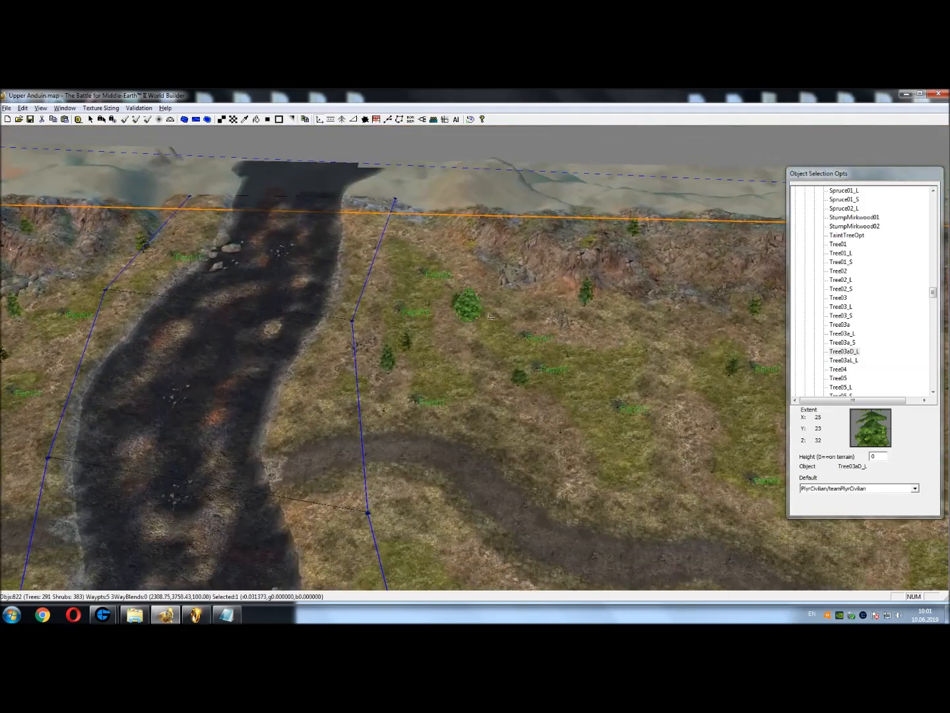
{"action": "right_click_drag", "start_coordinate": [503, 276], "coordinate": [190, 324]}
{"action": "left_click", "coordinate": [295, 335]}
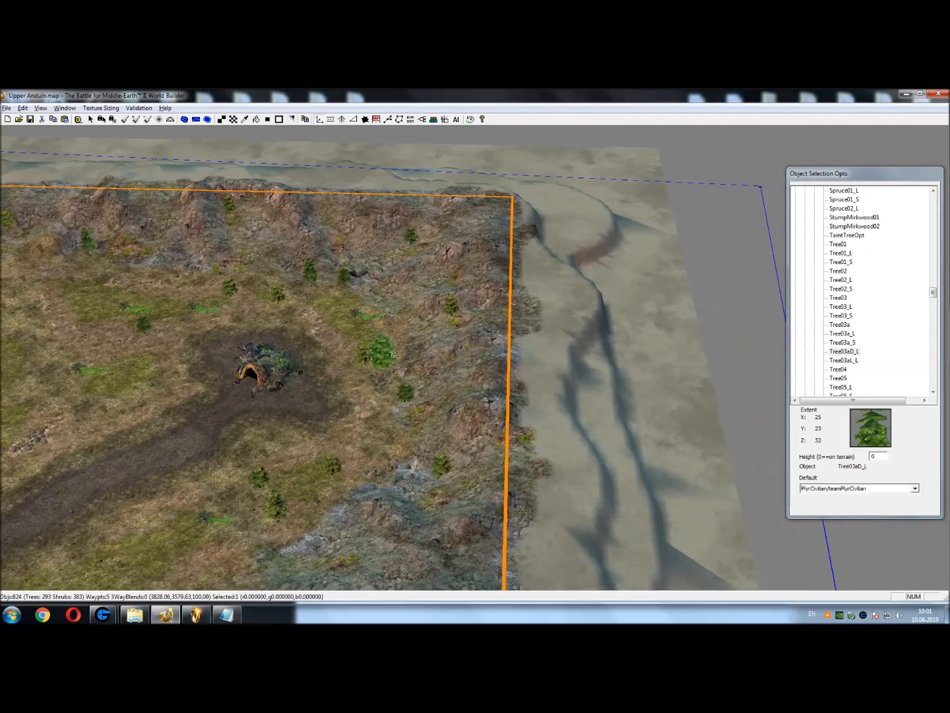
Place Tree03aD_L trees near the northeastern lair, at the foot of the rocky hill south of it, and by the eastern river's northern bank
{"action": "left_click_drag", "start_coordinate": [580, 296], "coordinate": [595, 303]}
{"action": "right_click_drag", "start_coordinate": [406, 429], "coordinate": [582, 242]}
{"action": "right_click_drag", "start_coordinate": [504, 382], "coordinate": [555, 344]}
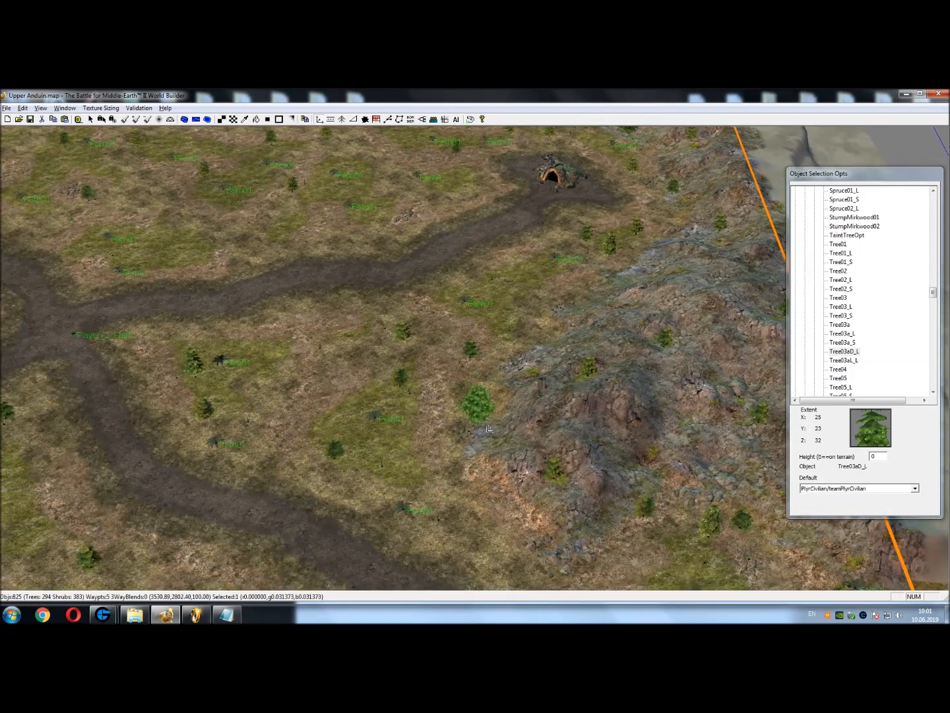
{"action": "right_click_drag", "start_coordinate": [567, 472], "coordinate": [401, 318]}
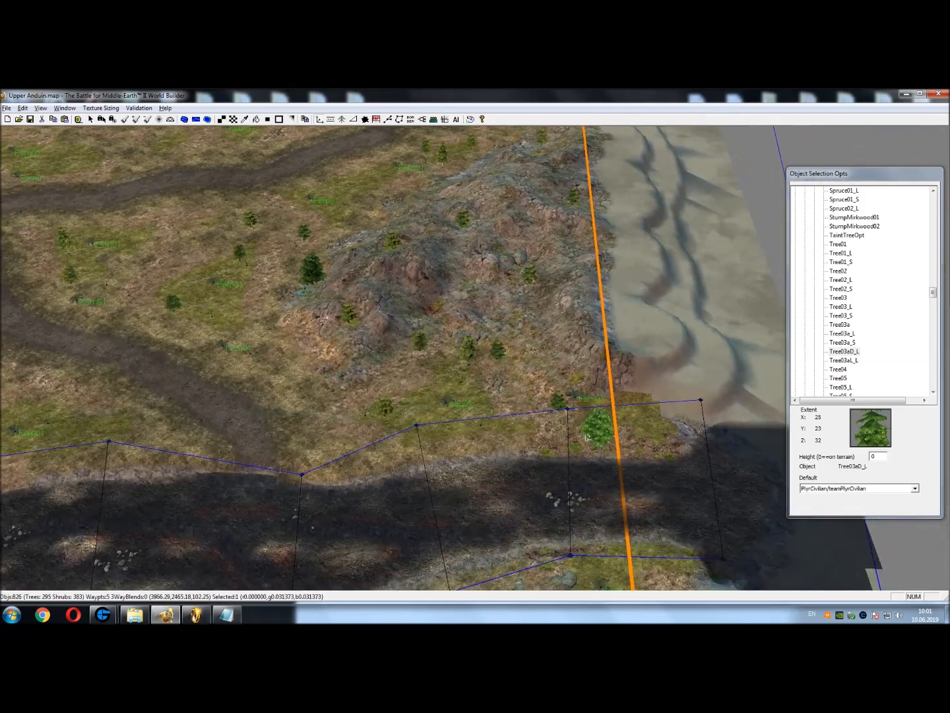
{"action": "right_click_drag", "start_coordinate": [468, 416], "coordinate": [519, 464]}
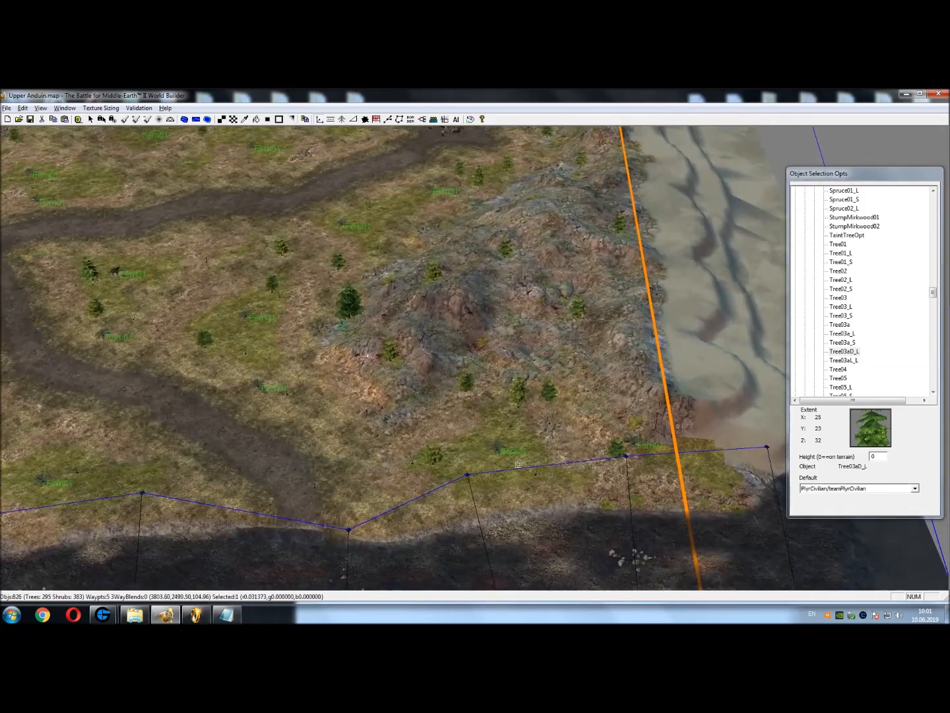
{"action": "left_click_drag", "start_coordinate": [754, 416], "coordinate": [780, 441]}
Place Tree03aD_L trees on the grassland north of the western river and on the riverbank southeast of Player_1_Start
{"action": "right_click_drag", "start_coordinate": [345, 441], "coordinate": [483, 363]}
{"action": "left_click_drag", "start_coordinate": [483, 363], "coordinate": [286, 386]}
{"action": "right_click_drag", "start_coordinate": [284, 386], "coordinate": [555, 437]}
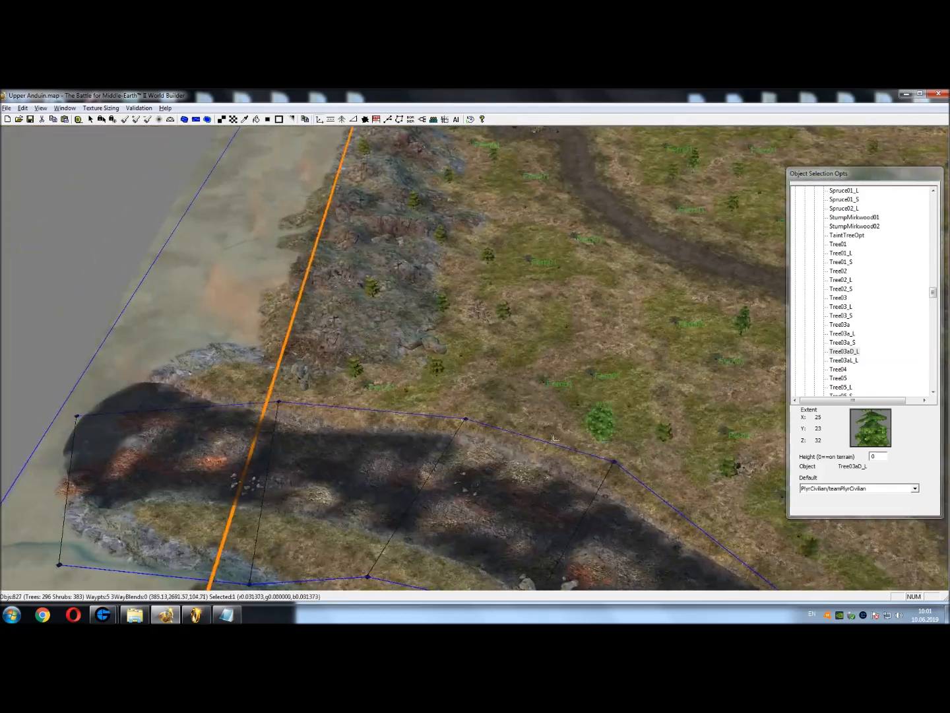
{"action": "right_click_drag", "start_coordinate": [591, 473], "coordinate": [455, 265]}
{"action": "right_click_drag", "start_coordinate": [261, 395], "coordinate": [38, 402]}
{"action": "right_click_drag", "start_coordinate": [574, 383], "coordinate": [184, 394]}
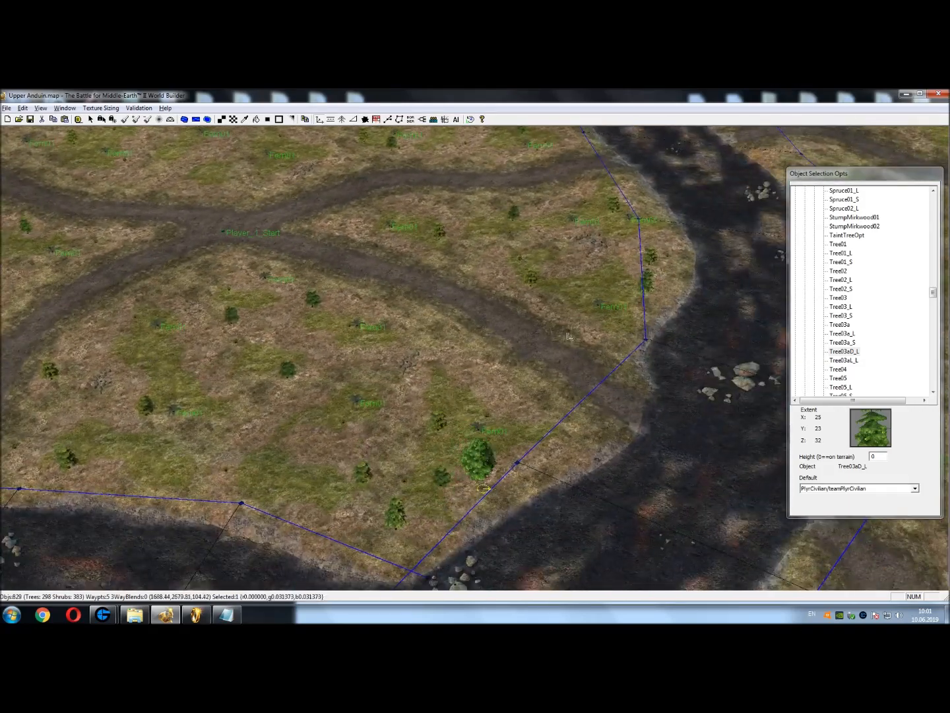
Place Tree03aD_L trees on the riverbank east of Player_1_Start and along the cliffs around the northwestern lair
{"action": "right_click_drag", "start_coordinate": [570, 336], "coordinate": [485, 555]}
{"action": "left_click_drag", "start_coordinate": [634, 508], "coordinate": [659, 530]}
{"action": "right_click_drag", "start_coordinate": [285, 283], "coordinate": [608, 490]}
{"action": "right_click_drag", "start_coordinate": [312, 333], "coordinate": [398, 407]}
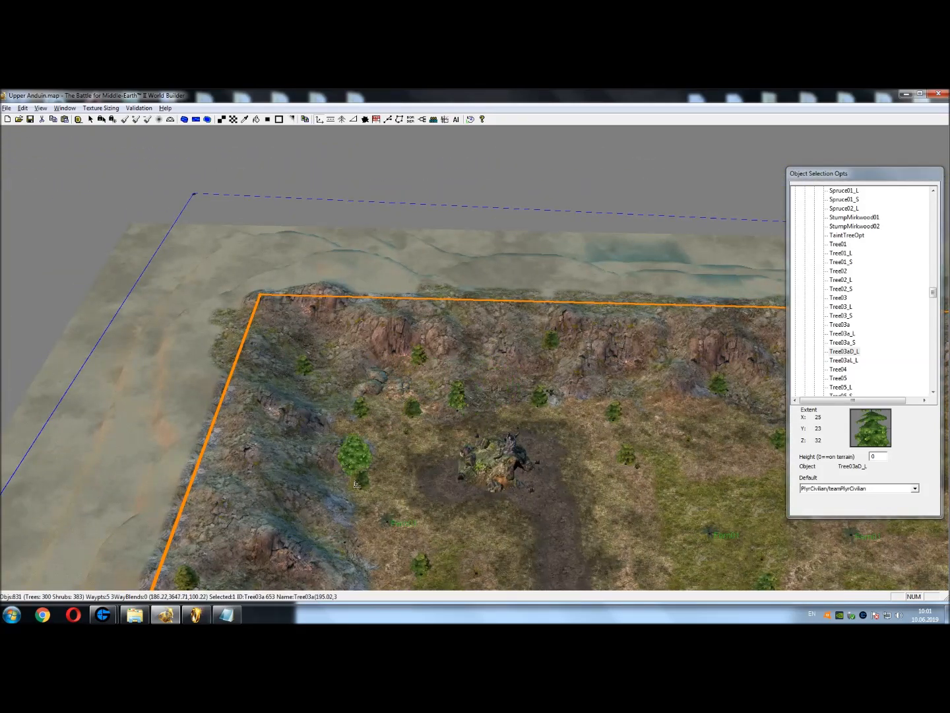
{"action": "right_click_drag", "start_coordinate": [322, 445], "coordinate": [277, 402]}
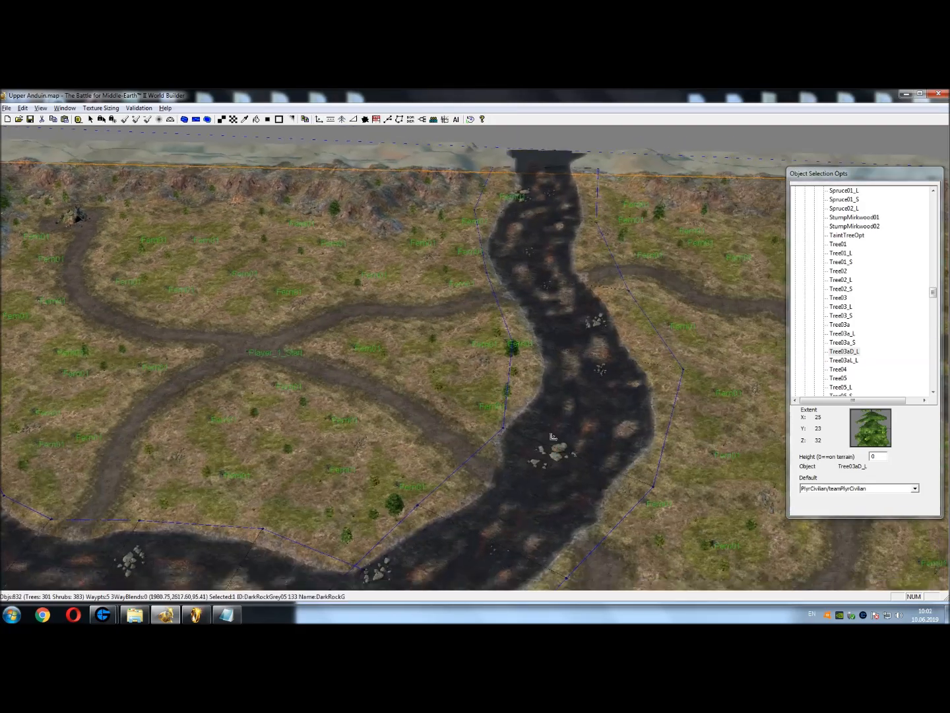
Switch to the Spruce02_L object and place one on the southeastern grassland east of Player_3_Start
{"action": "right_click_drag", "start_coordinate": [553, 436], "coordinate": [237, 192]}
{"action": "right_click_drag", "start_coordinate": [568, 409], "coordinate": [157, 146]}
{"action": "left_click", "coordinate": [91, 119]}
{"action": "right_click_drag", "start_coordinate": [475, 443], "coordinate": [409, 283]}
{"action": "right_click_drag", "start_coordinate": [470, 403], "coordinate": [470, 267]}
{"action": "scroll", "coordinate": [467, 372], "scroll_direction": "up", "scroll_amount": 3}
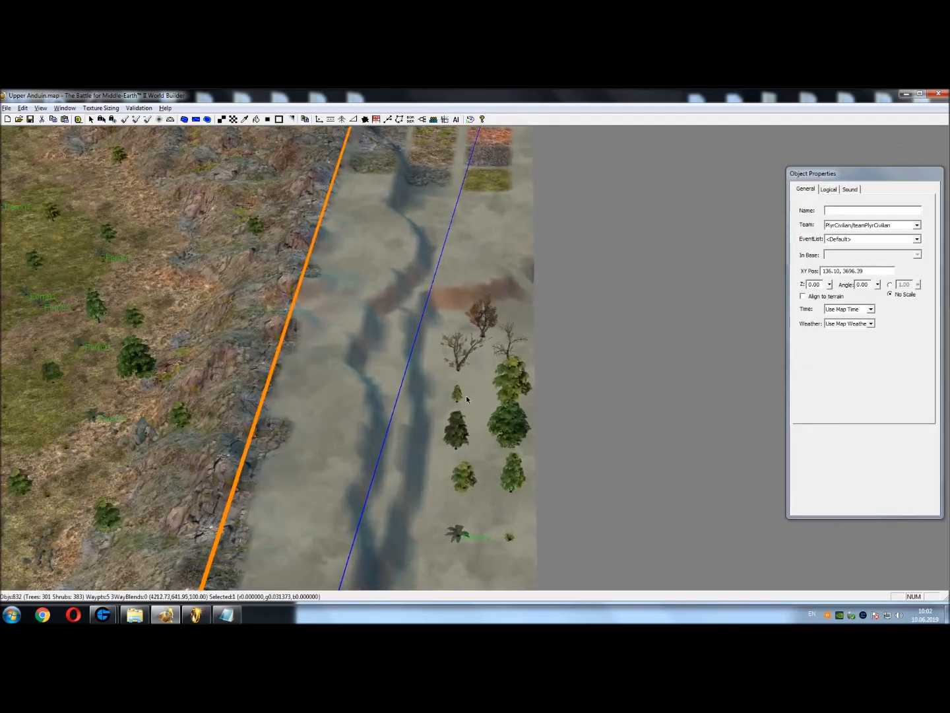
{"action": "left_click", "coordinate": [319, 120]}
{"action": "right_click_drag", "start_coordinate": [172, 449], "coordinate": [416, 423]}
{"action": "scroll", "coordinate": [416, 424], "scroll_direction": "down", "scroll_amount": 3}
{"action": "right_click_drag", "start_coordinate": [436, 344], "coordinate": [479, 348]}
{"action": "scroll", "coordinate": [478, 348], "scroll_direction": "down", "scroll_amount": 1}
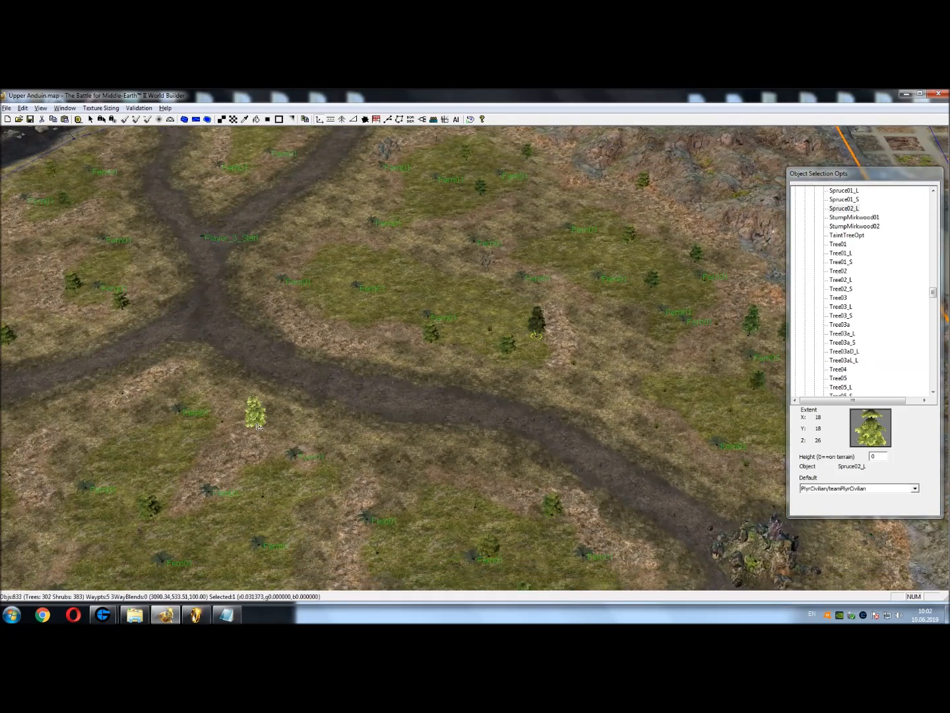
Place Spruce02_L trees near the southern cliffs and on the riverbank northwest of Player_3_Start
{"action": "right_click_drag", "start_coordinate": [261, 425], "coordinate": [462, 310]}
{"action": "left_click", "coordinate": [520, 473]}
{"action": "right_click_drag", "start_coordinate": [519, 472], "coordinate": [772, 549]}
{"action": "right_click_drag", "start_coordinate": [540, 404], "coordinate": [352, 526]}
{"action": "left_click", "coordinate": [370, 334]}
Place two Spruce02_L trees on the southern part of the central grassland, near the river fork
{"action": "right_click_drag", "start_coordinate": [252, 323], "coordinate": [602, 494]}
{"action": "left_click", "coordinate": [436, 413]}
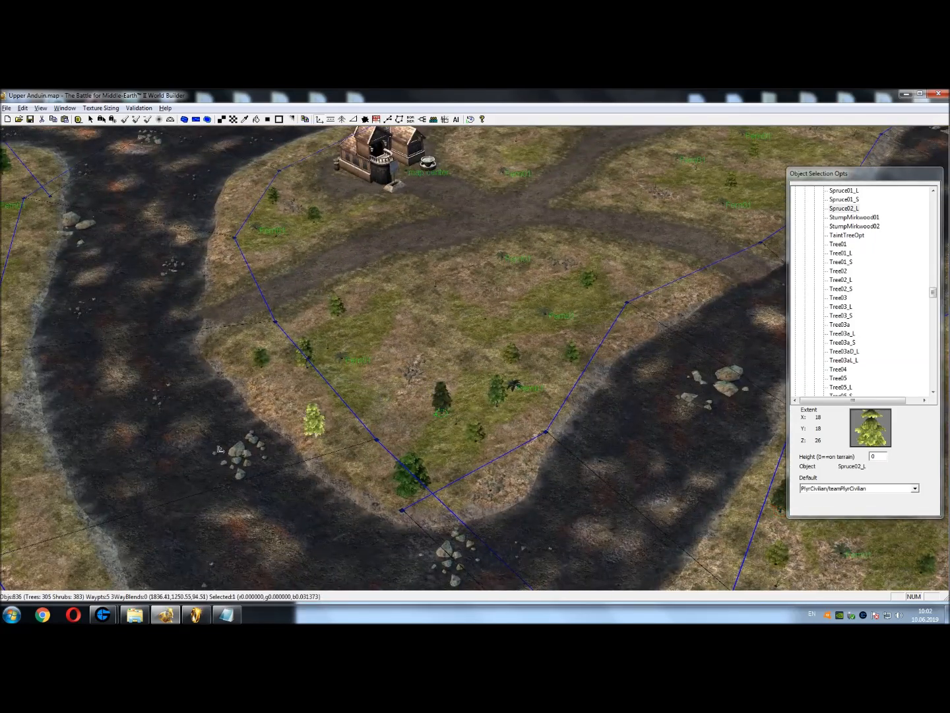
{"action": "left_click", "coordinate": [324, 449]}
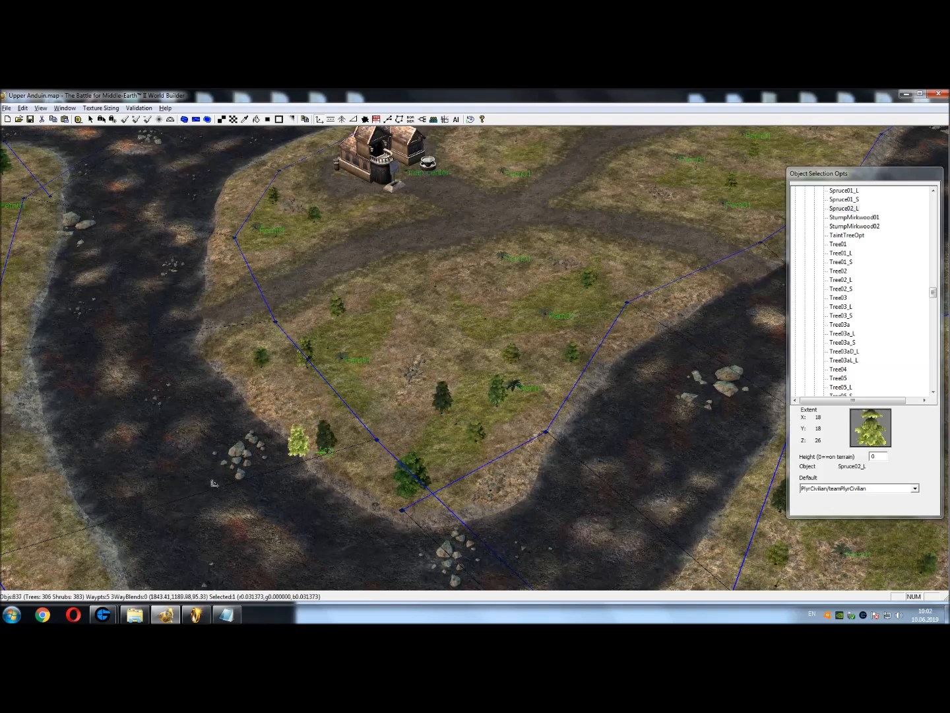
Place Spruce02_L trees on the riverbank east of Player_4_Start and on the grassland beside the southern cliffs
{"action": "right_click_drag", "start_coordinate": [296, 453], "coordinate": [333, 267]}
{"action": "scroll", "coordinate": [262, 327], "scroll_direction": "down", "scroll_amount": 5}
{"action": "scroll", "coordinate": [342, 354], "scroll_direction": "up", "scroll_amount": 3}
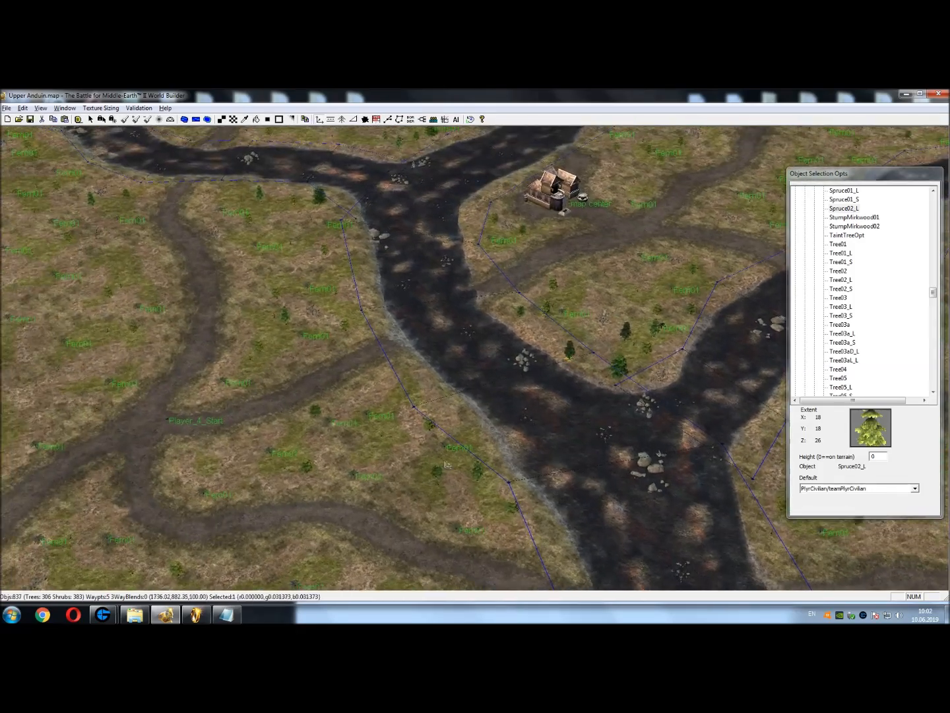
{"action": "right_click_drag", "start_coordinate": [347, 470], "coordinate": [407, 361]}
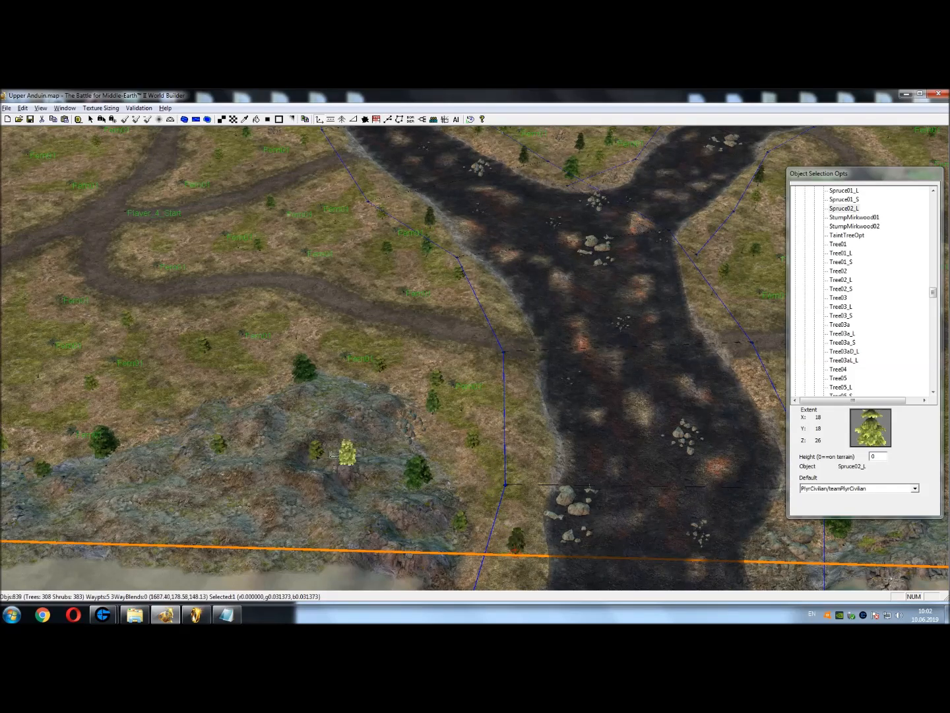
{"action": "right_click_drag", "start_coordinate": [333, 454], "coordinate": [533, 467]}
{"action": "right_click_drag", "start_coordinate": [452, 450], "coordinate": [555, 462]}
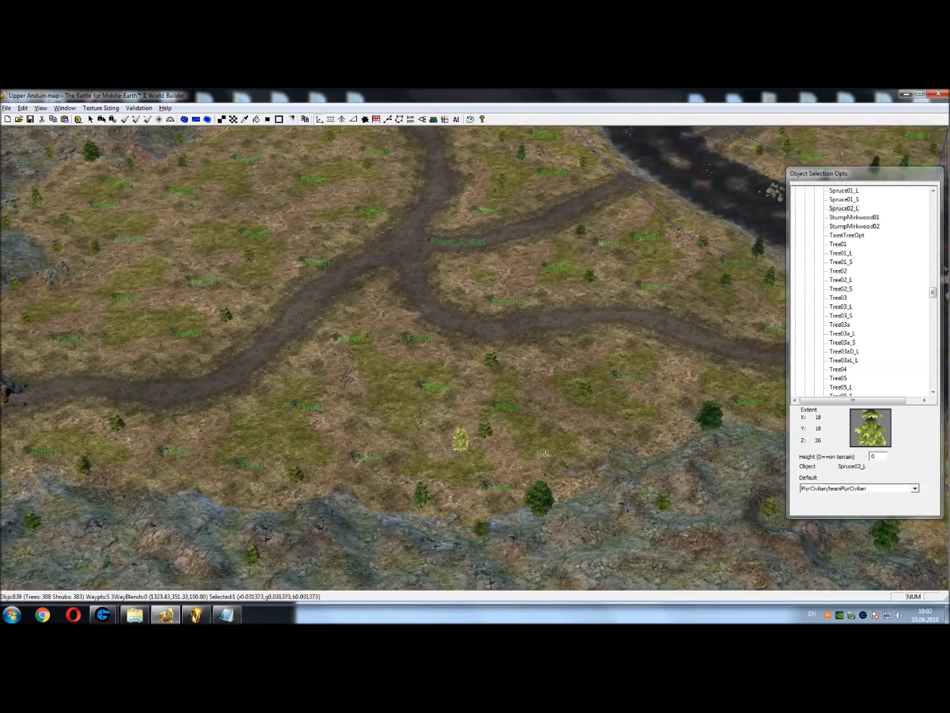
{"action": "left_click", "coordinate": [580, 482]}
Place Spruce02_L trees north of the southwestern lair and along the southern bank of the western river
{"action": "right_click_drag", "start_coordinate": [277, 404], "coordinate": [499, 442]}
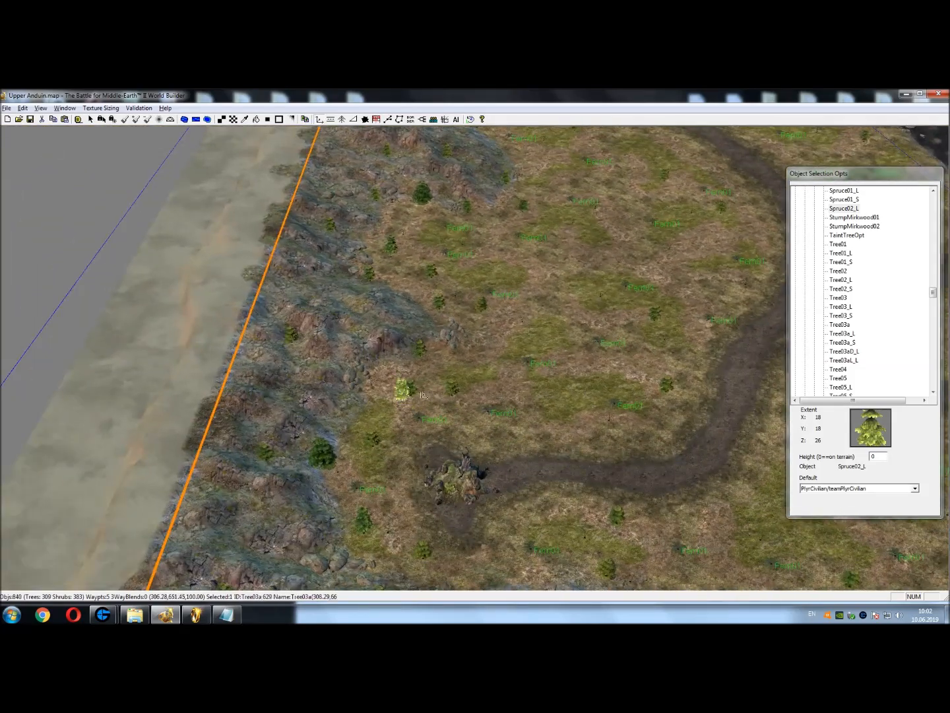
{"action": "right_click_drag", "start_coordinate": [399, 389], "coordinate": [367, 463]}
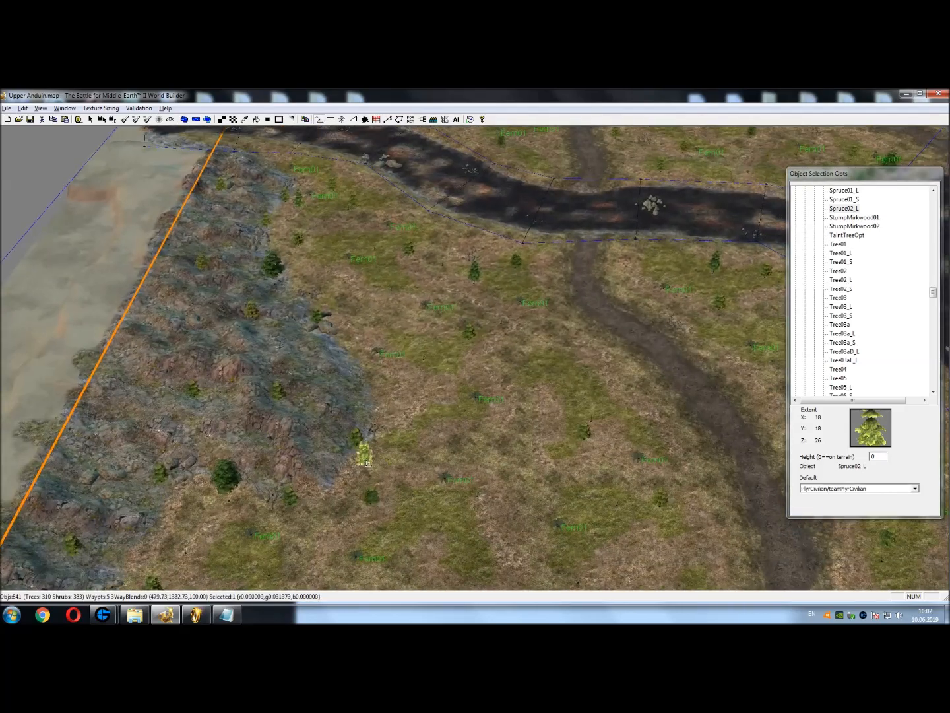
{"action": "right_click_drag", "start_coordinate": [416, 316], "coordinate": [169, 344]}
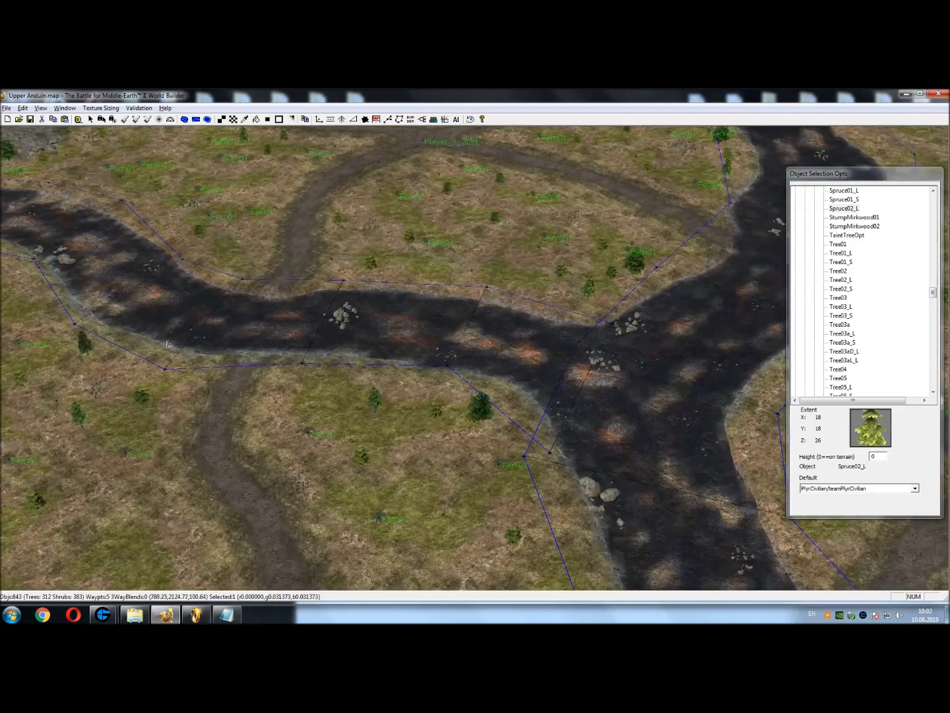
Place Spruce02_L trees on the riverside grassland southeast and east of Player_1_Start and farther north beside the river
{"action": "right_click_drag", "start_coordinate": [528, 304], "coordinate": [386, 514]}
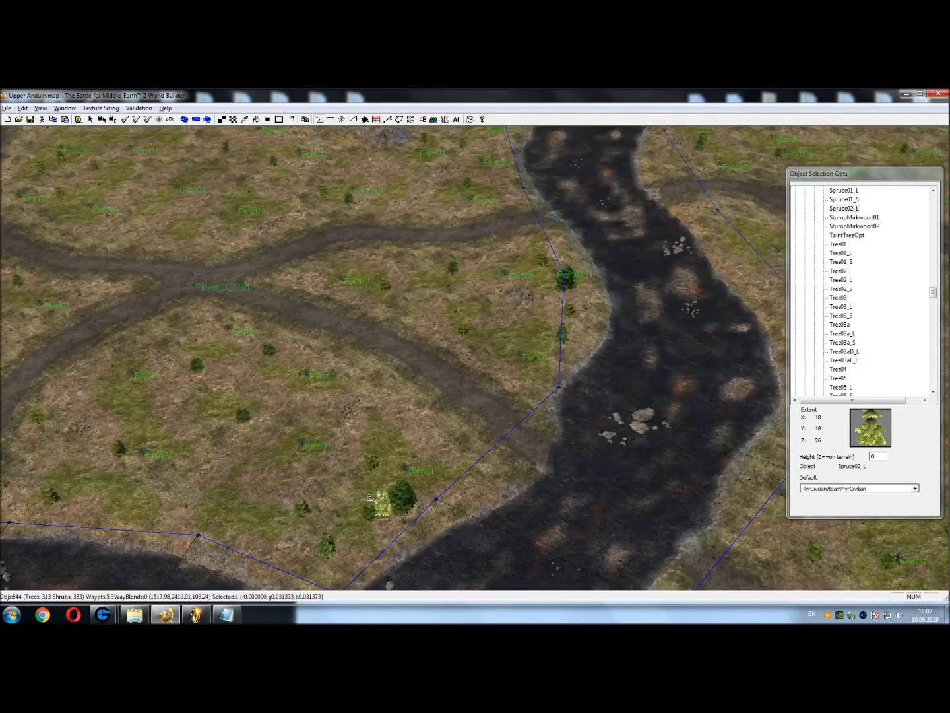
{"action": "right_click_drag", "start_coordinate": [461, 378], "coordinate": [504, 465]}
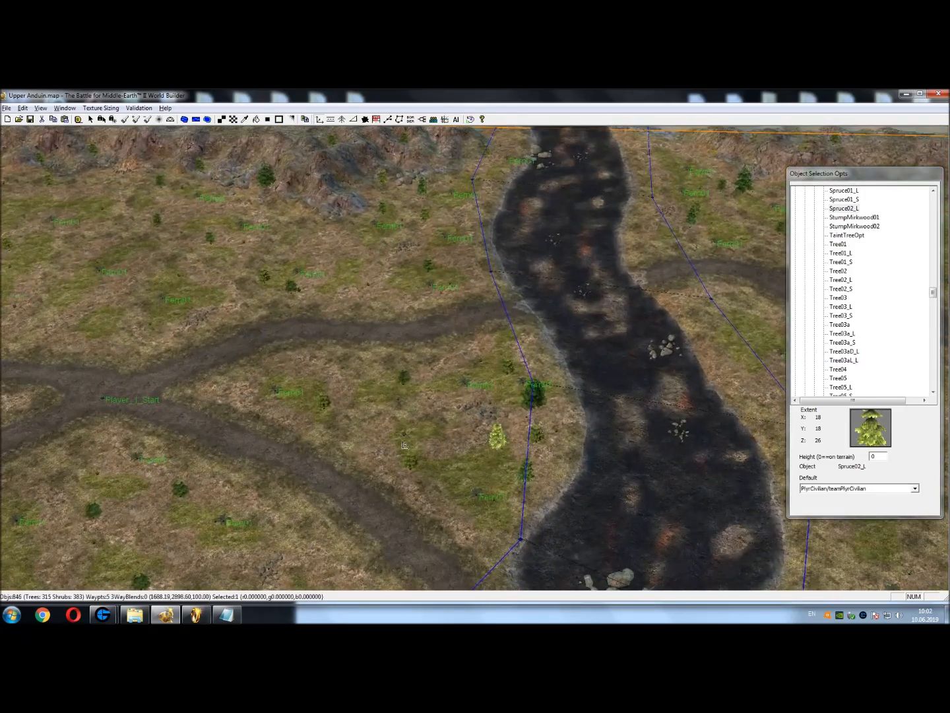
{"action": "right_click_drag", "start_coordinate": [429, 291], "coordinate": [372, 325]}
{"action": "left_click", "coordinate": [434, 285]}
Place Spruce02_L trees around the northwestern lair, by the northern cliffs and the western border cliffs
{"action": "right_click_drag", "start_coordinate": [63, 383], "coordinate": [496, 492]}
{"action": "right_click_drag", "start_coordinate": [274, 433], "coordinate": [580, 330]}
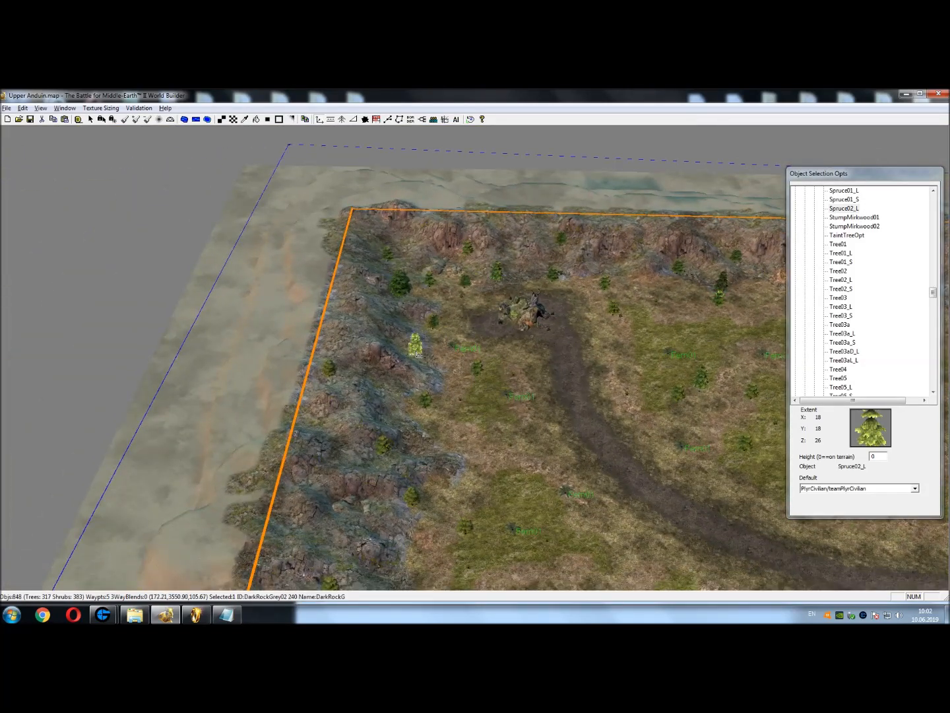
{"action": "right_click_drag", "start_coordinate": [681, 453], "coordinate": [461, 309]}
{"action": "scroll", "coordinate": [511, 359], "scroll_direction": "down", "scroll_amount": 3}
{"action": "right_click_drag", "start_coordinate": [687, 415], "coordinate": [455, 360]}
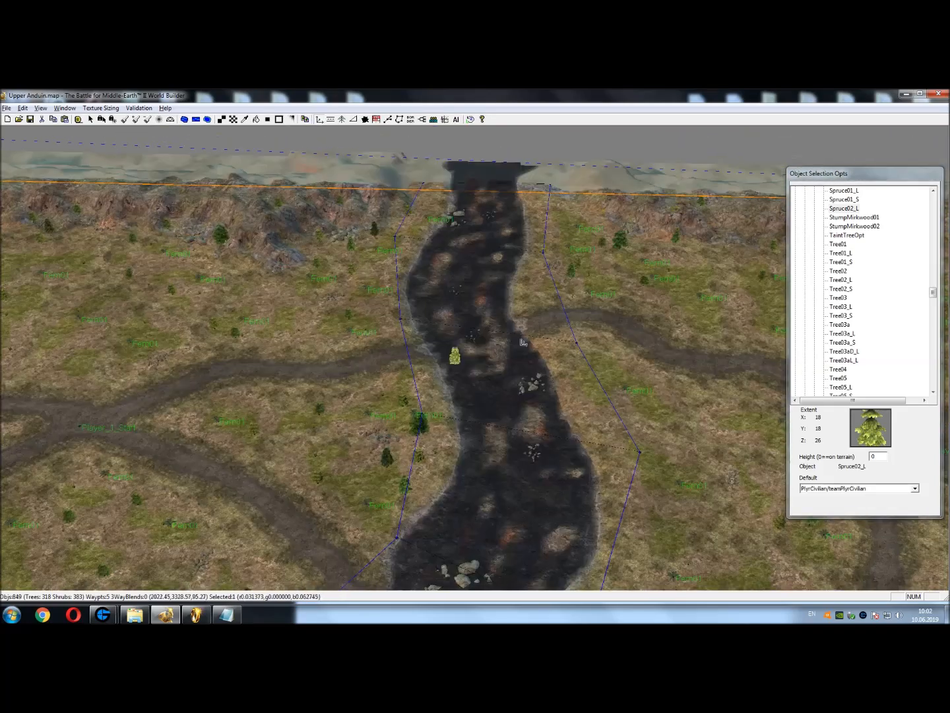
Place Spruce02_L trees below the northern cliffs east of the river and southeast of the northeastern lair
{"action": "right_click_drag", "start_coordinate": [562, 330], "coordinate": [460, 378]}
{"action": "right_click_drag", "start_coordinate": [639, 427], "coordinate": [435, 484]}
{"action": "scroll", "coordinate": [436, 484], "scroll_direction": "up", "scroll_amount": 4}
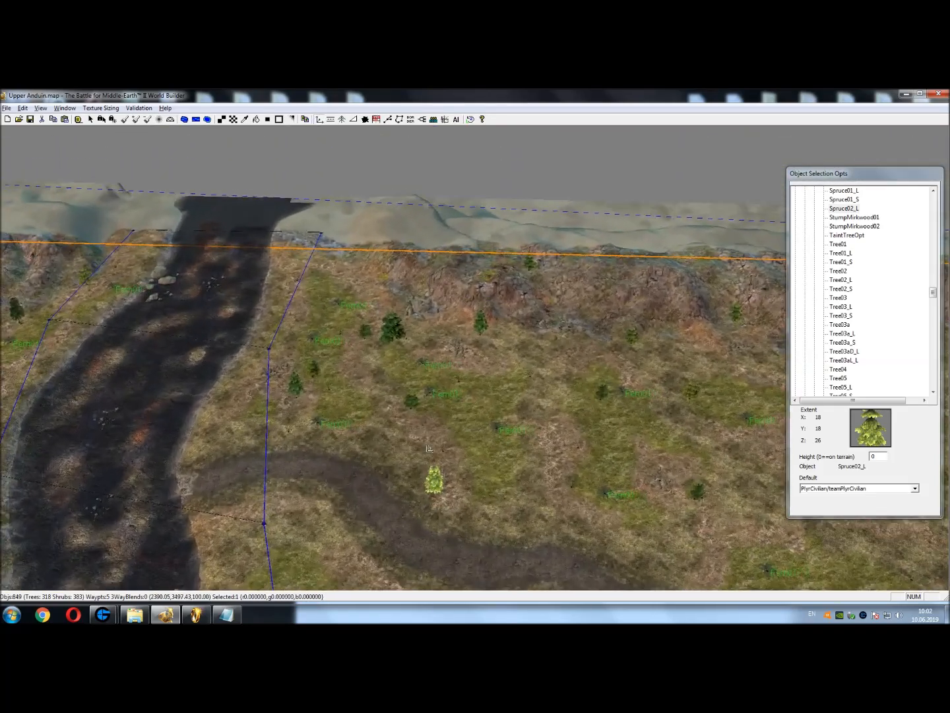
{"action": "left_click", "coordinate": [486, 404]}
{"action": "right_click_drag", "start_coordinate": [487, 404], "coordinate": [343, 312]}
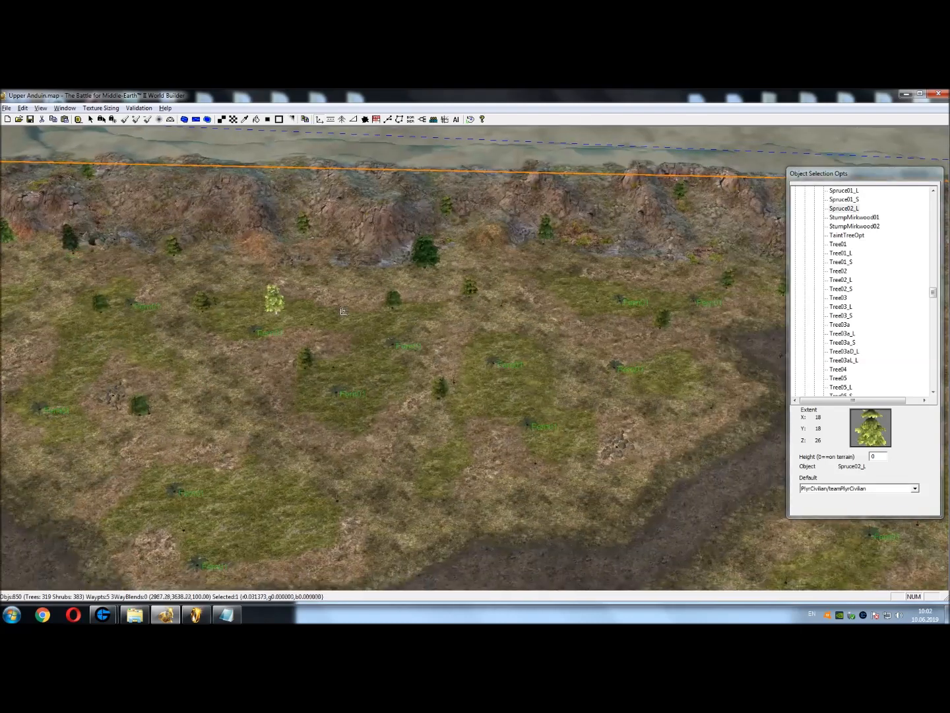
{"action": "left_click", "coordinate": [342, 260]}
{"action": "right_click_drag", "start_coordinate": [503, 344], "coordinate": [238, 388]}
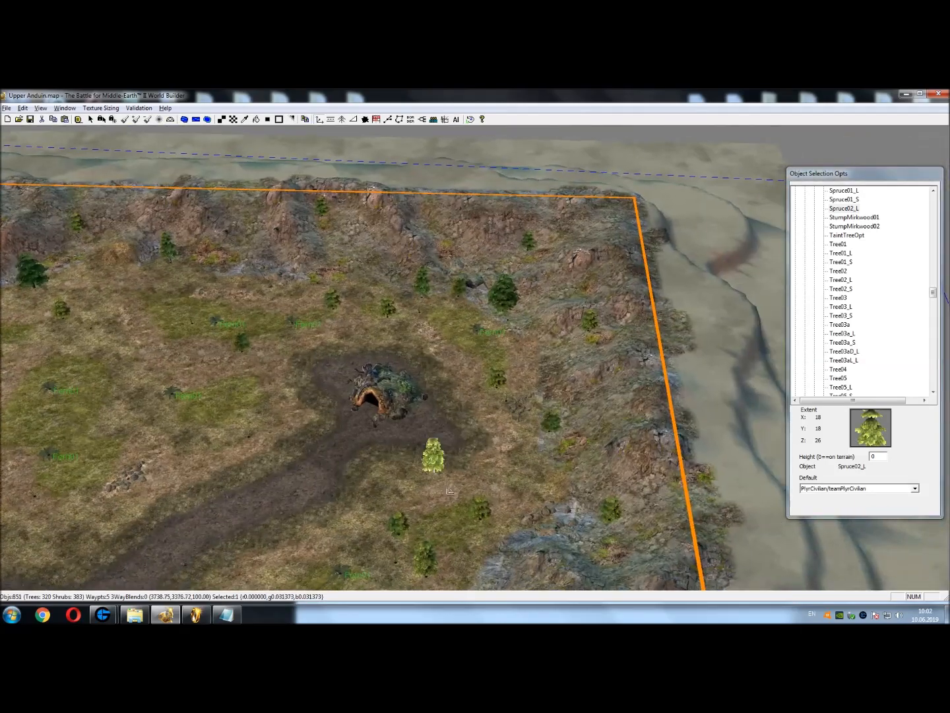
{"action": "left_click", "coordinate": [527, 493]}
{"action": "right_click_drag", "start_coordinate": [434, 423], "coordinate": [498, 268]}
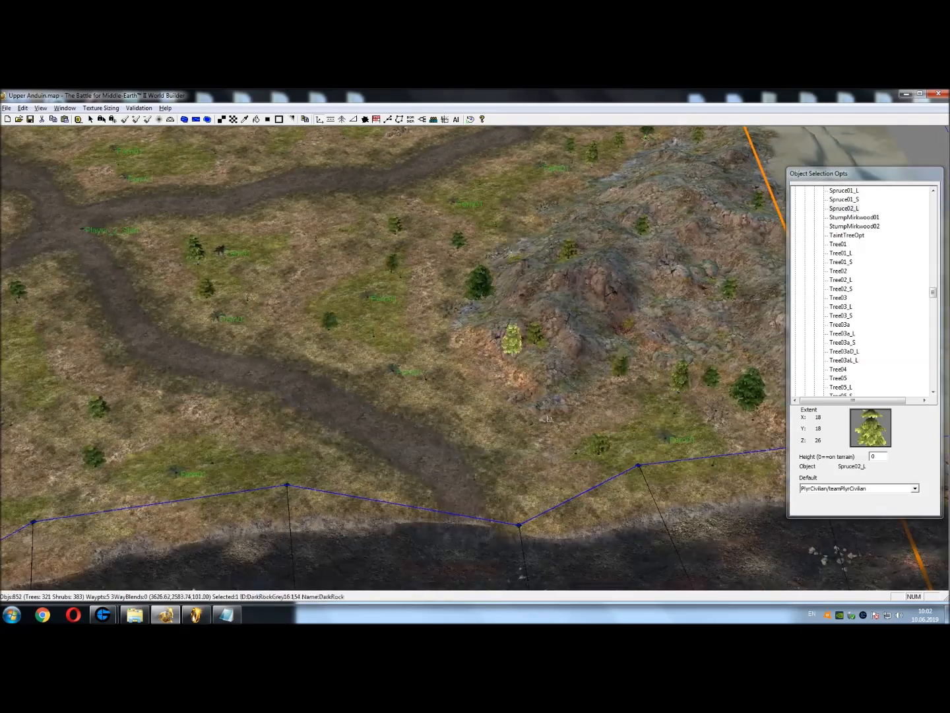
Place Spruce02_L trees on the rocky hill south of the northeastern lair and on the grassland south of the eastern river
{"action": "right_click_drag", "start_coordinate": [660, 357], "coordinate": [541, 427]}
{"action": "left_click", "coordinate": [517, 372]}
{"action": "right_click_drag", "start_coordinate": [483, 456], "coordinate": [484, 265]}
{"action": "right_click_drag", "start_coordinate": [469, 322], "coordinate": [471, 463]}
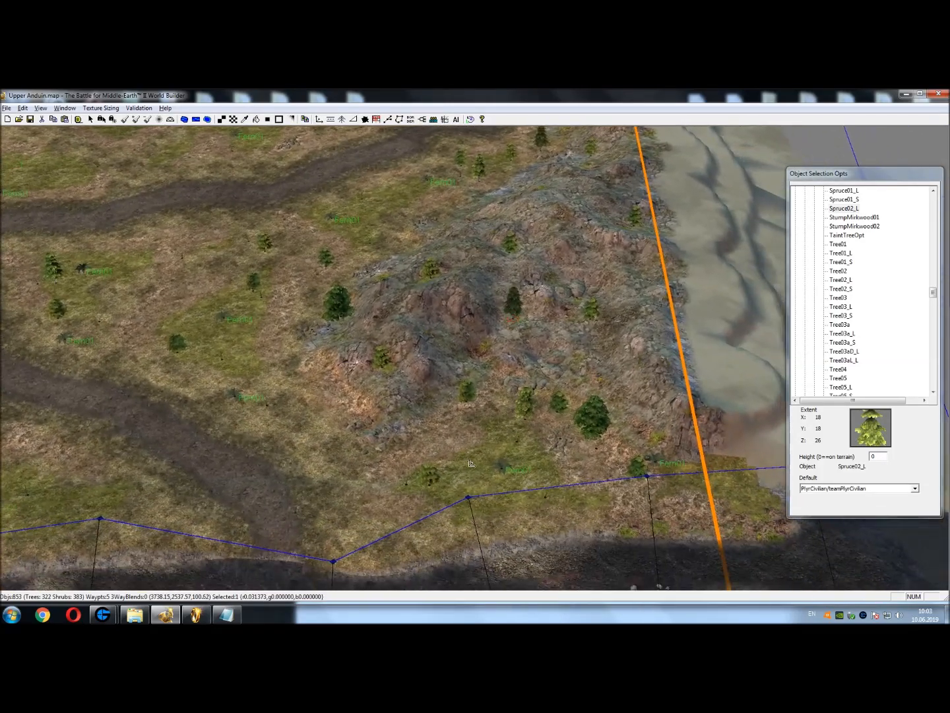
{"action": "left_click", "coordinate": [670, 470]}
{"action": "right_click_drag", "start_coordinate": [670, 470], "coordinate": [550, 262]}
{"action": "left_click", "coordinate": [532, 557]}
Switch to the Tree03a_L object and place one on the grass just north of the southeastern lair
{"action": "right_click_drag", "start_coordinate": [360, 499], "coordinate": [357, 360]}
{"action": "right_click_drag", "start_coordinate": [293, 361], "coordinate": [328, 147]}
{"action": "scroll", "coordinate": [357, 249], "scroll_direction": "down", "scroll_amount": 5}
{"action": "scroll", "coordinate": [326, 147], "scroll_direction": "up", "scroll_amount": 4}
{"action": "left_click", "coordinate": [91, 120]}
{"action": "scroll", "coordinate": [600, 466], "scroll_direction": "up", "scroll_amount": 3}
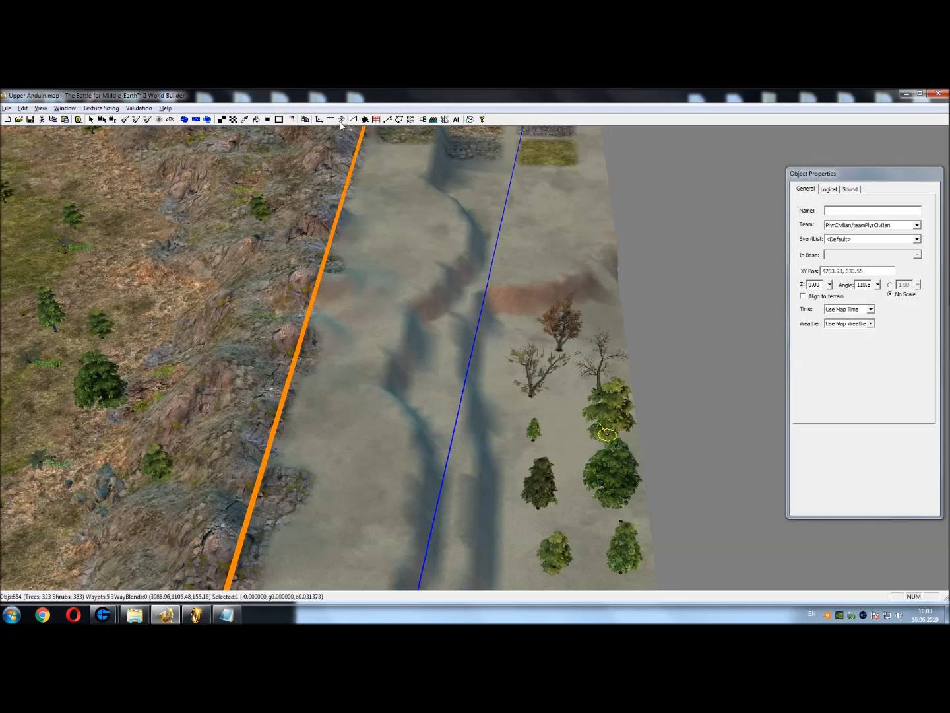
{"action": "left_click", "coordinate": [320, 121]}
{"action": "scroll", "coordinate": [216, 345], "scroll_direction": "down", "scroll_amount": 6}
{"action": "right_click_drag", "start_coordinate": [149, 343], "coordinate": [342, 405]}
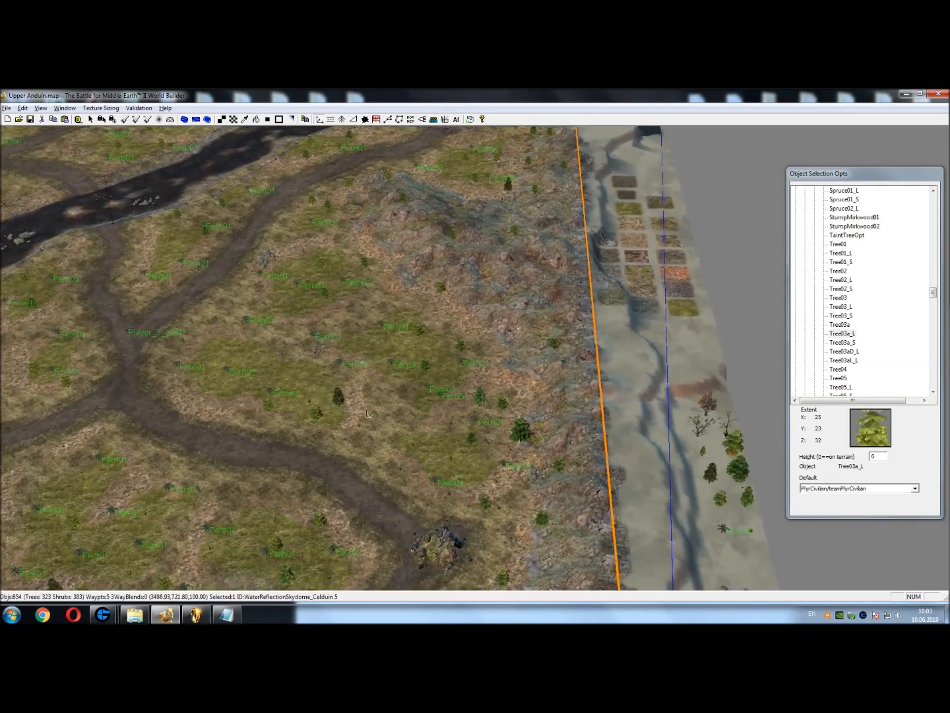
{"action": "left_click", "coordinate": [467, 476]}
{"action": "scroll", "coordinate": [462, 473], "scroll_direction": "down", "scroll_amount": 4}
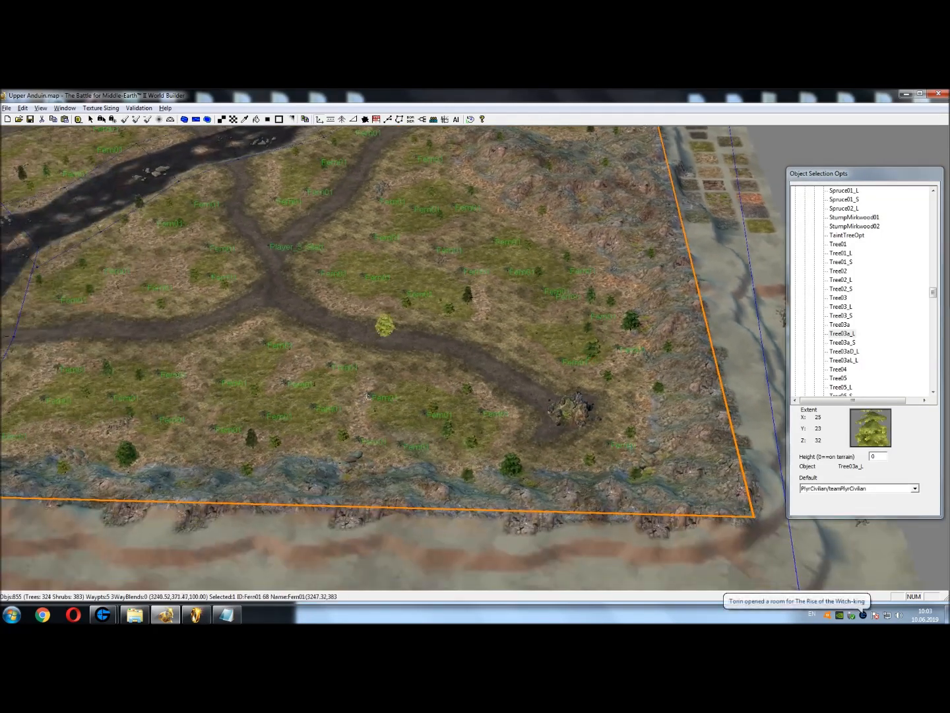
Place Tree03a_L trees on the riverbank west of Player_3_Start and at the southern tip of the central grassland
{"action": "right_click_drag", "start_coordinate": [322, 373], "coordinate": [683, 423]}
{"action": "right_click_drag", "start_coordinate": [449, 377], "coordinate": [460, 459]}
{"action": "scroll", "coordinate": [458, 459], "scroll_direction": "up", "scroll_amount": 3}
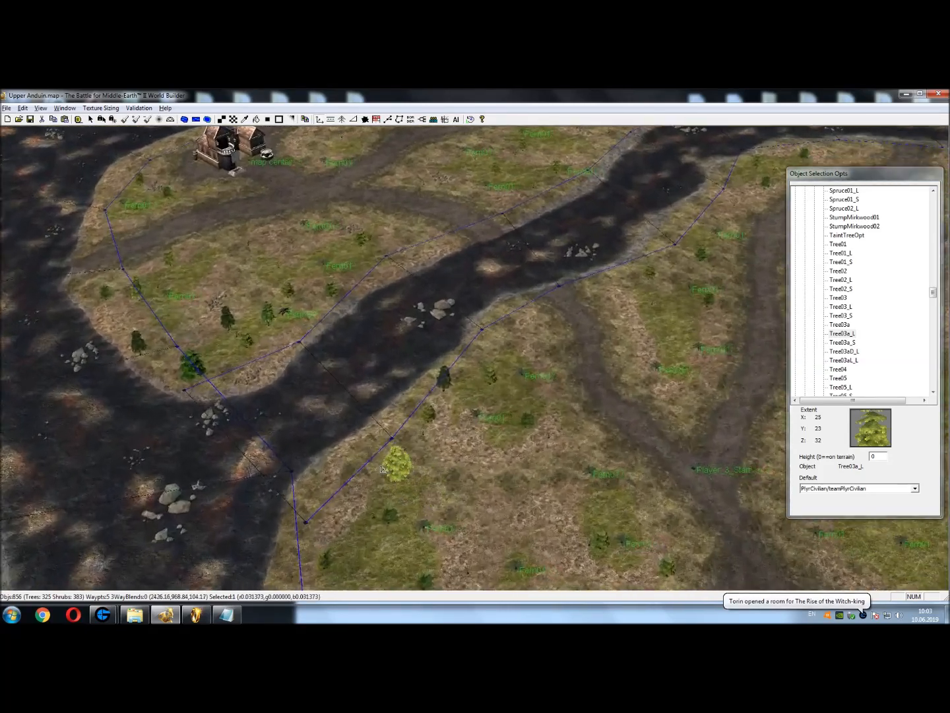
{"action": "left_click", "coordinate": [374, 494]}
{"action": "right_click_drag", "start_coordinate": [231, 390], "coordinate": [351, 511]}
{"action": "left_click", "coordinate": [382, 525]}
Place Tree03a_L trees around the map-center building and on the central grassland south of the road
{"action": "right_click_drag", "start_coordinate": [246, 320], "coordinate": [331, 485]}
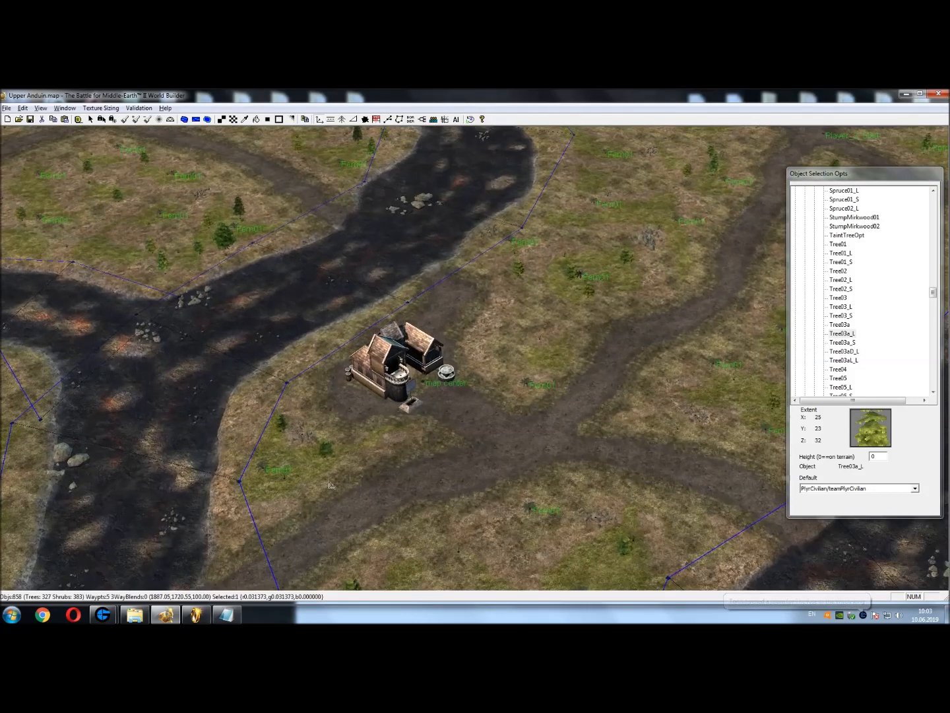
{"action": "left_click", "coordinate": [327, 431]}
{"action": "right_click_drag", "start_coordinate": [415, 396], "coordinate": [495, 435]}
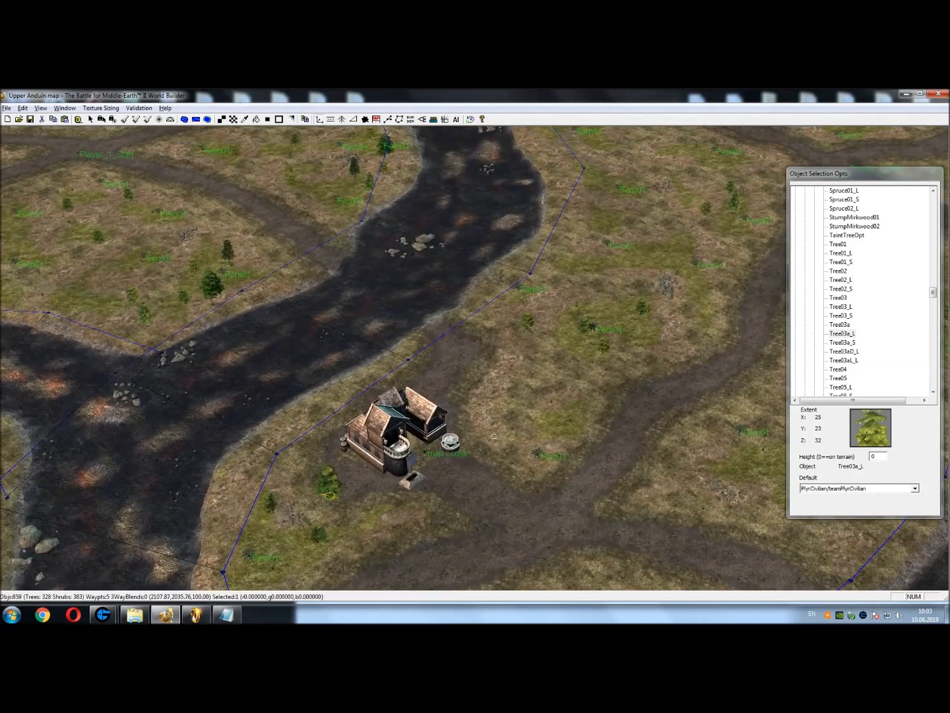
{"action": "left_click", "coordinate": [479, 385]}
{"action": "left_click", "coordinate": [380, 385]}
{"action": "right_click_drag", "start_coordinate": [380, 385], "coordinate": [446, 526]}
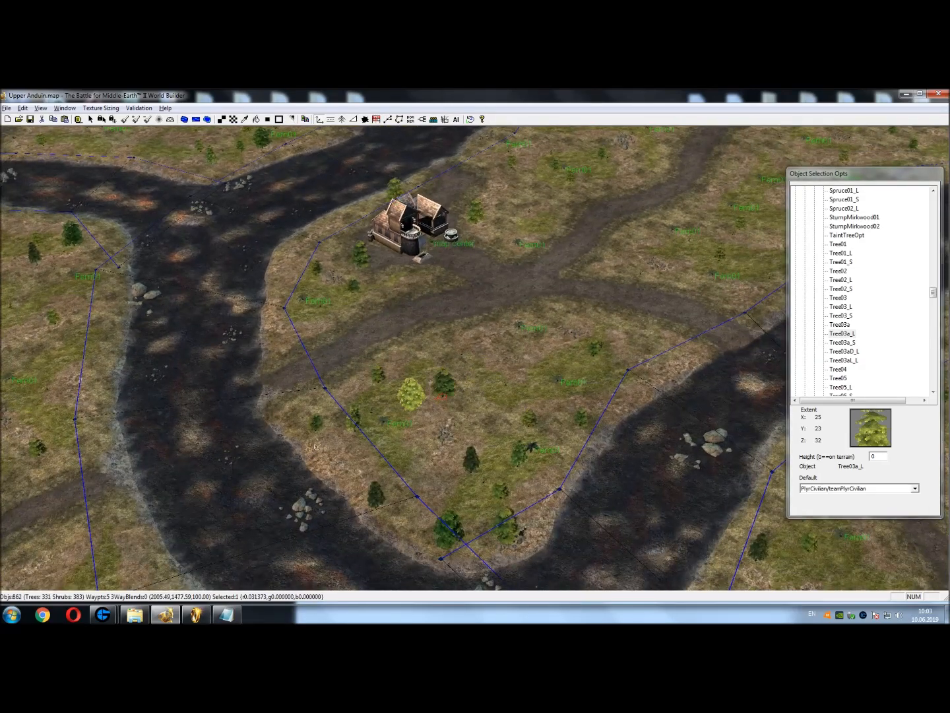
{"action": "left_click", "coordinate": [413, 403]}
Place Tree03a_L trees on the southwestern grassland, beside the western border cliffs north of the lair
{"action": "right_click_drag", "start_coordinate": [413, 403], "coordinate": [627, 327]}
{"action": "right_click_drag", "start_coordinate": [503, 455], "coordinate": [547, 326]}
{"action": "right_click_drag", "start_coordinate": [461, 376], "coordinate": [536, 318]}
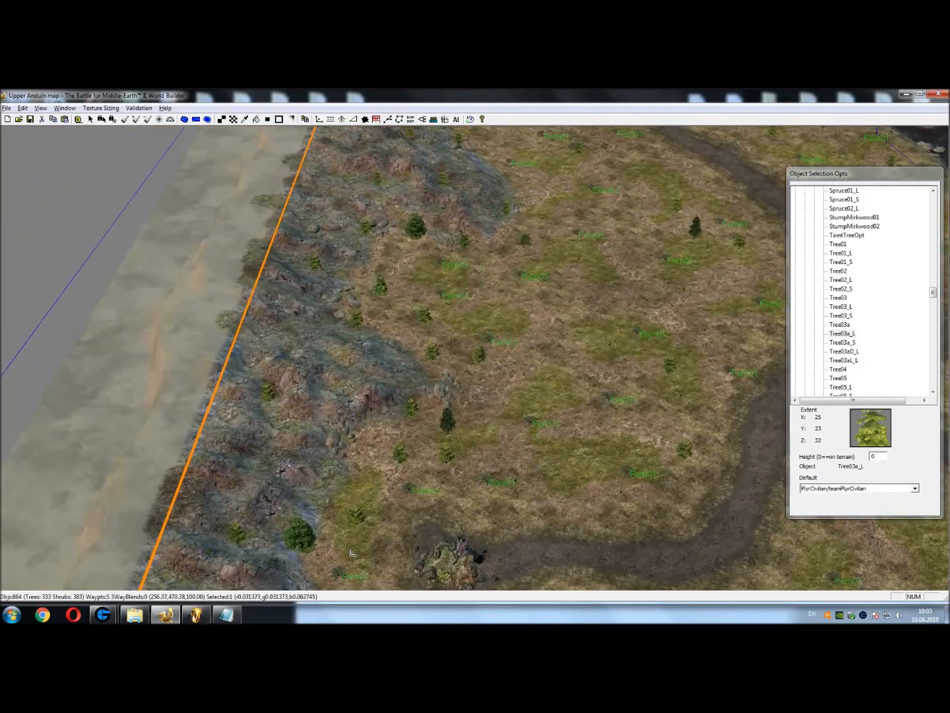
{"action": "left_click", "coordinate": [400, 349]}
{"action": "key", "text": "Up"}
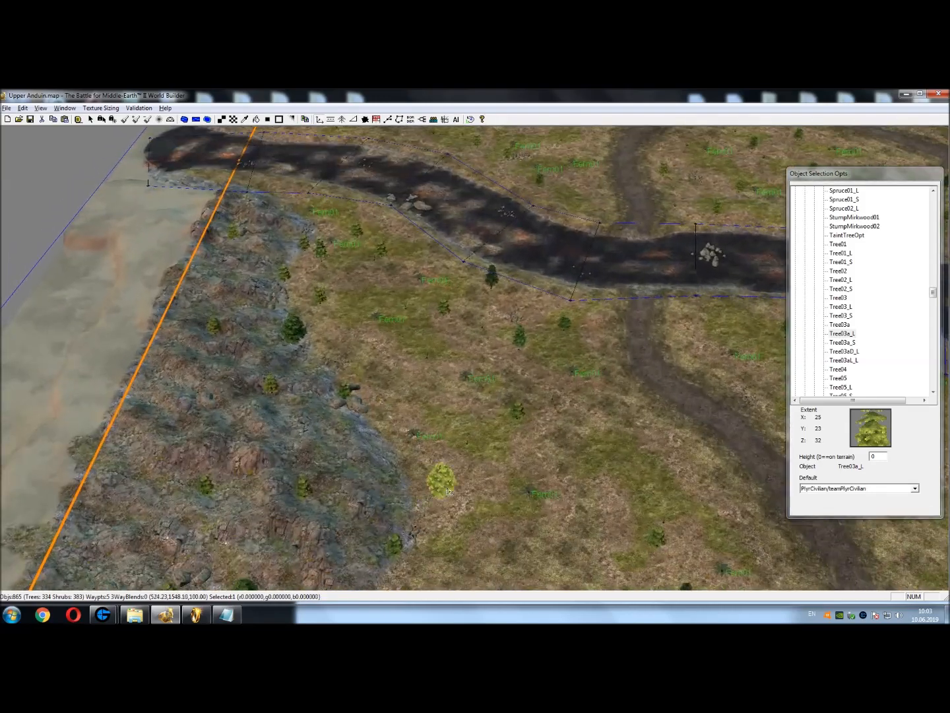
Place Tree03a_L trees on the western border cliffs and on the grassland along the western river arm
{"action": "left_click", "coordinate": [436, 437]}
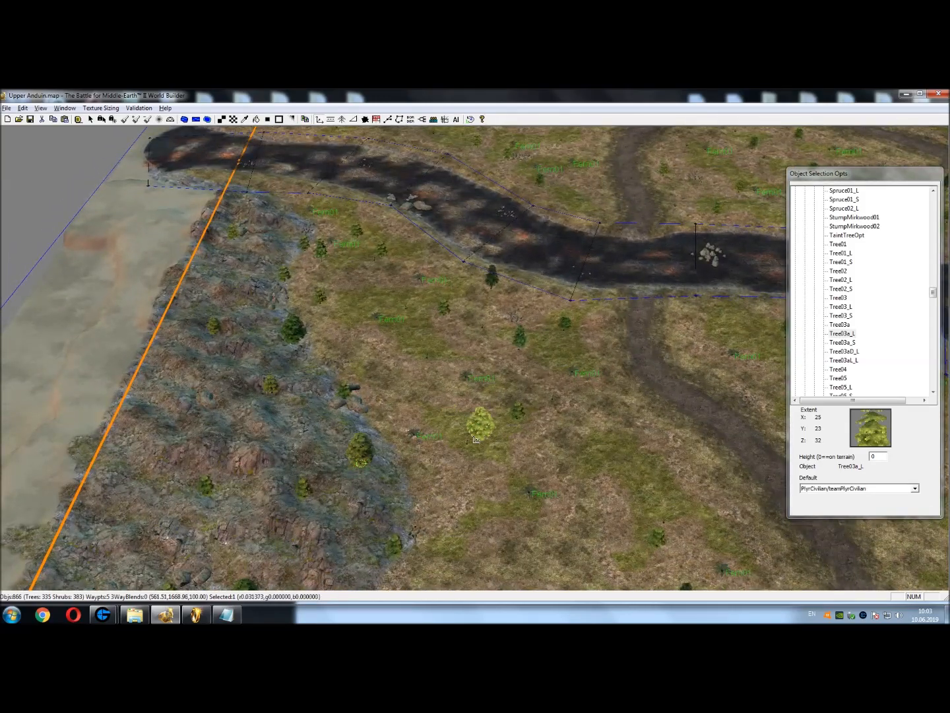
{"action": "key", "text": "ctrl+z"}
{"action": "left_click", "coordinate": [436, 467]}
{"action": "right_click_drag", "start_coordinate": [325, 322], "coordinate": [353, 468]}
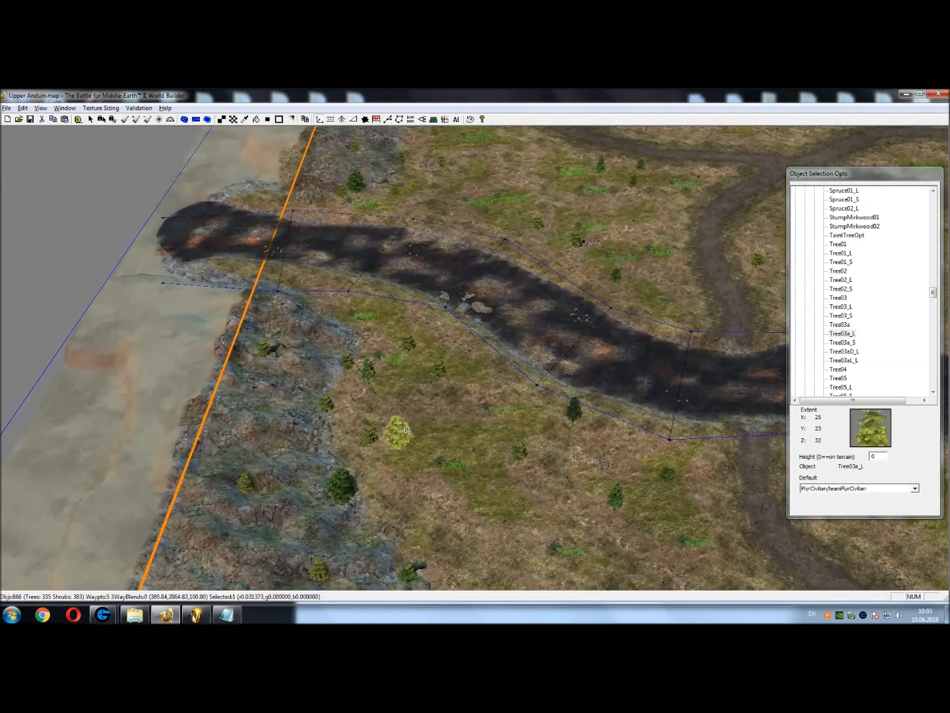
{"action": "left_click", "coordinate": [632, 450]}
{"action": "right_click_drag", "start_coordinate": [428, 354], "coordinate": [459, 446]}
{"action": "left_click", "coordinate": [532, 460]}
Place Tree03a_L trees across the northwestern grassland, working from the western river arm towards the northern river
{"action": "right_click_drag", "start_coordinate": [425, 241], "coordinate": [458, 319]}
{"action": "right_click_drag", "start_coordinate": [511, 301], "coordinate": [523, 451]}
{"action": "left_click", "coordinate": [621, 395]}
{"action": "right_click_drag", "start_coordinate": [592, 341], "coordinate": [418, 395]}
{"action": "left_click", "coordinate": [588, 513]}
{"action": "right_click_drag", "start_coordinate": [521, 386], "coordinate": [467, 481]}
{"action": "right_click_drag", "start_coordinate": [511, 415], "coordinate": [175, 389]}
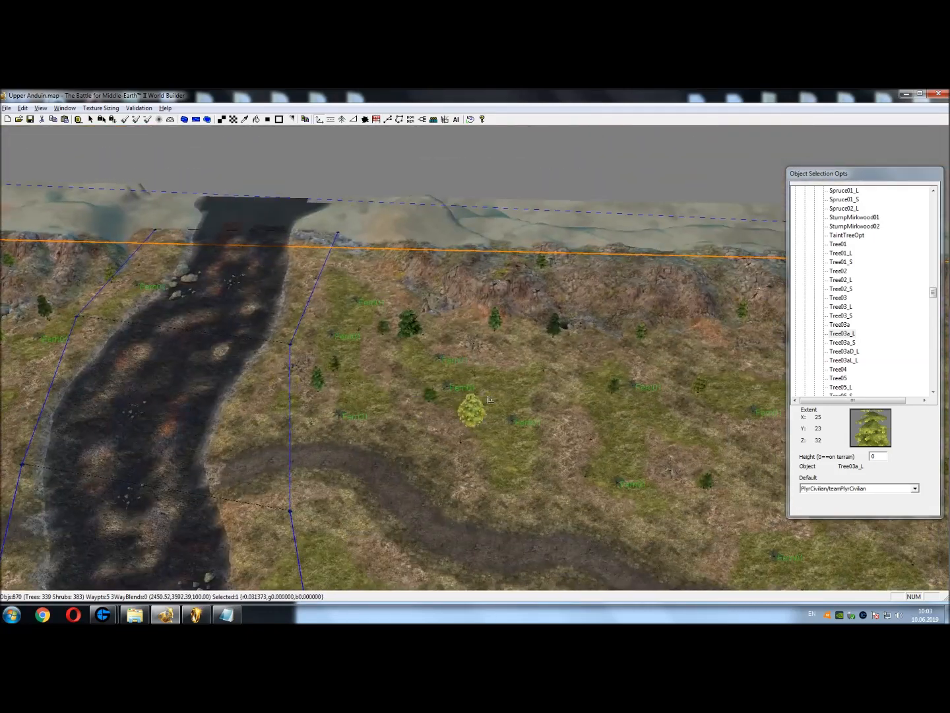
Place Tree03a_L trees on the grassland east of the northern river and along the northern border cliffs near the northeastern lair
{"action": "left_click", "coordinate": [552, 380]}
{"action": "right_click_drag", "start_coordinate": [551, 380], "coordinate": [259, 383]}
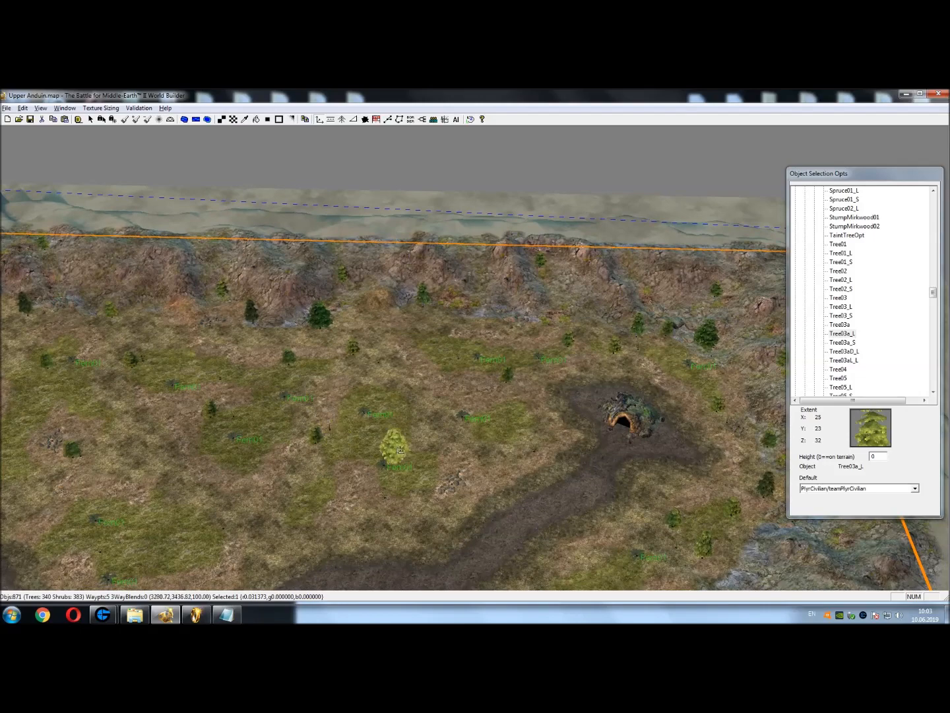
{"action": "left_click", "coordinate": [486, 311]}
{"action": "right_click_drag", "start_coordinate": [342, 402], "coordinate": [175, 320]}
{"action": "left_click", "coordinate": [505, 359]}
{"action": "right_click_drag", "start_coordinate": [469, 435], "coordinate": [479, 532]}
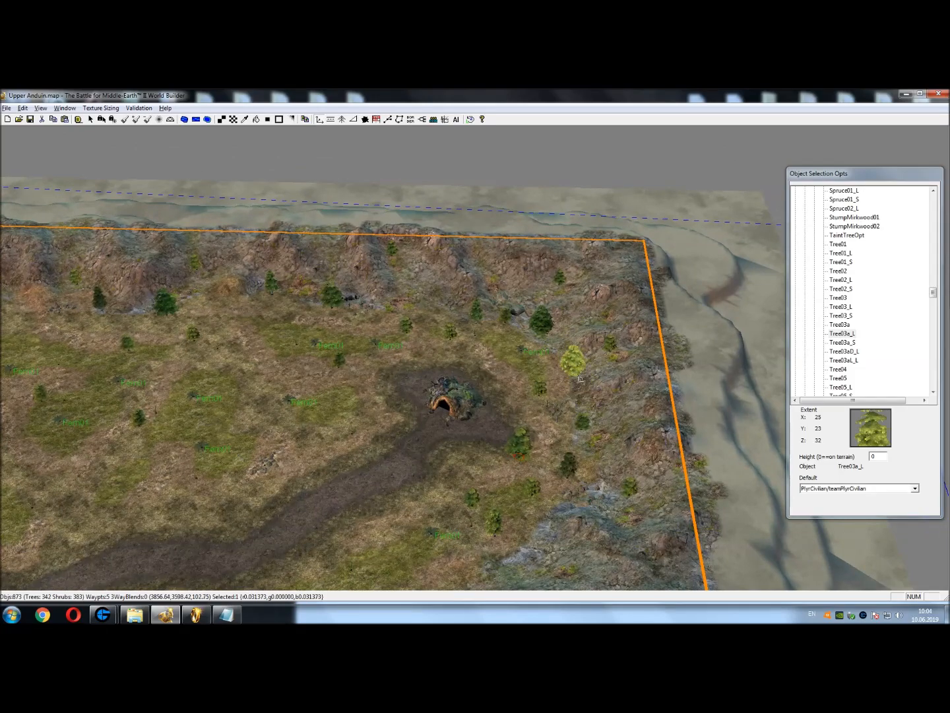
Place Tree03a_L trees beside the eastern border cliffs south of the northeastern lair and near the eastern river arm
{"action": "left_click", "coordinate": [598, 444]}
{"action": "right_click_drag", "start_coordinate": [401, 457], "coordinate": [537, 312]}
{"action": "left_click", "coordinate": [619, 451]}
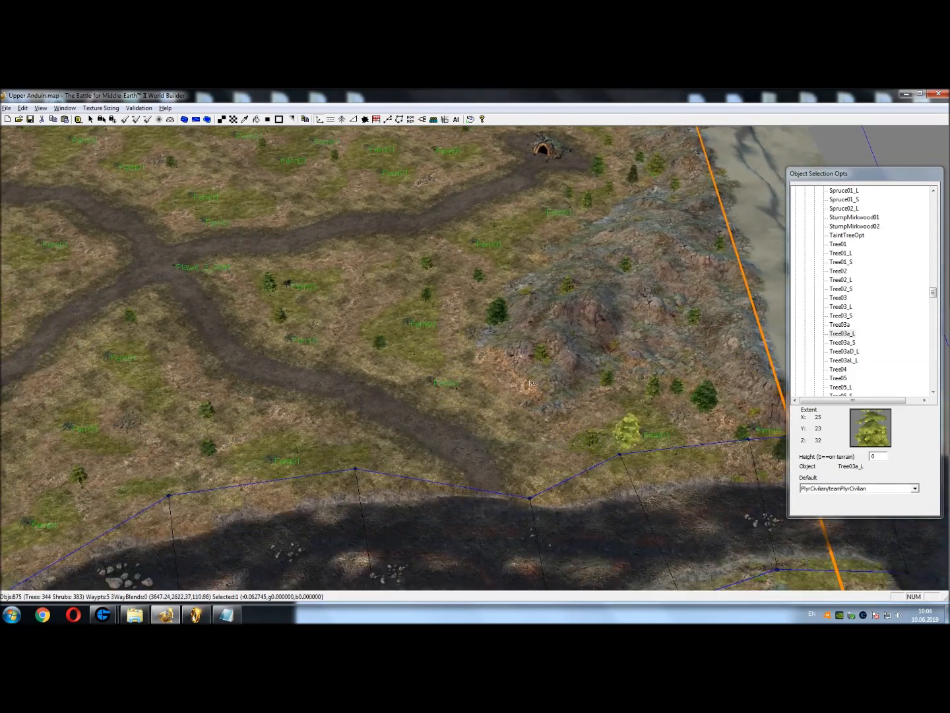
{"action": "right_click_drag", "start_coordinate": [621, 449], "coordinate": [556, 272]}
{"action": "left_click", "coordinate": [615, 484]}
Place Tree03a_L trees on the southeastern grassland beside the cliffs northeast of Player_3_Start
{"action": "right_click_drag", "start_coordinate": [277, 472], "coordinate": [397, 304]}
{"action": "left_click", "coordinate": [522, 424]}
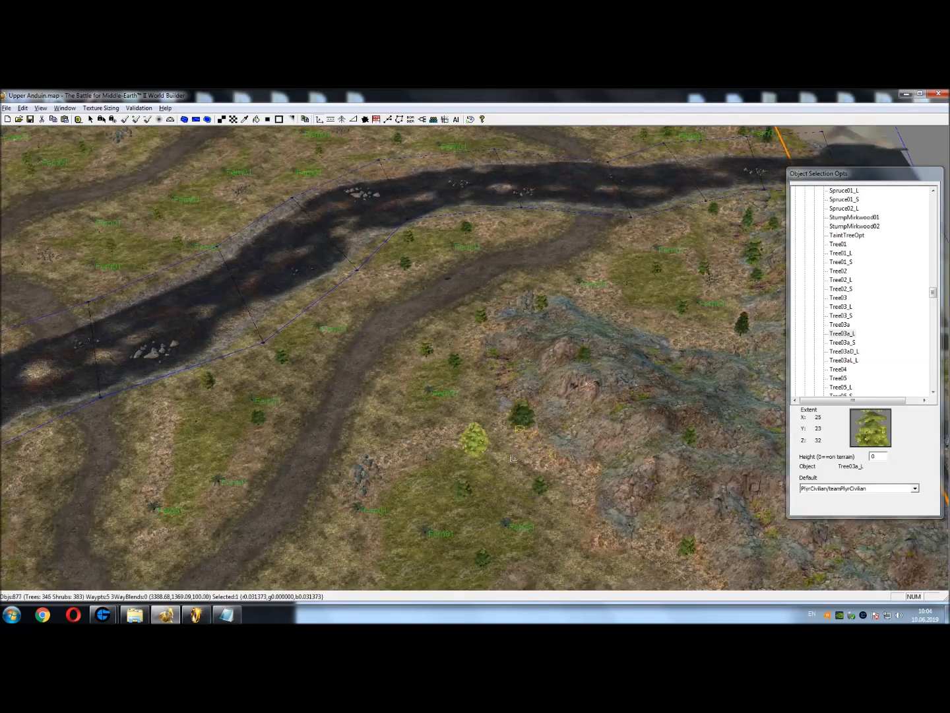
{"action": "right_click_drag", "start_coordinate": [466, 450], "coordinate": [334, 277]}
{"action": "left_click", "coordinate": [540, 348]}
{"action": "right_click_drag", "start_coordinate": [382, 387], "coordinate": [396, 258]}
Select the small Spruce01_S sample tree among the sample objects outside the eastern map border
{"action": "scroll", "coordinate": [199, 256], "scroll_direction": "down", "scroll_amount": 5}
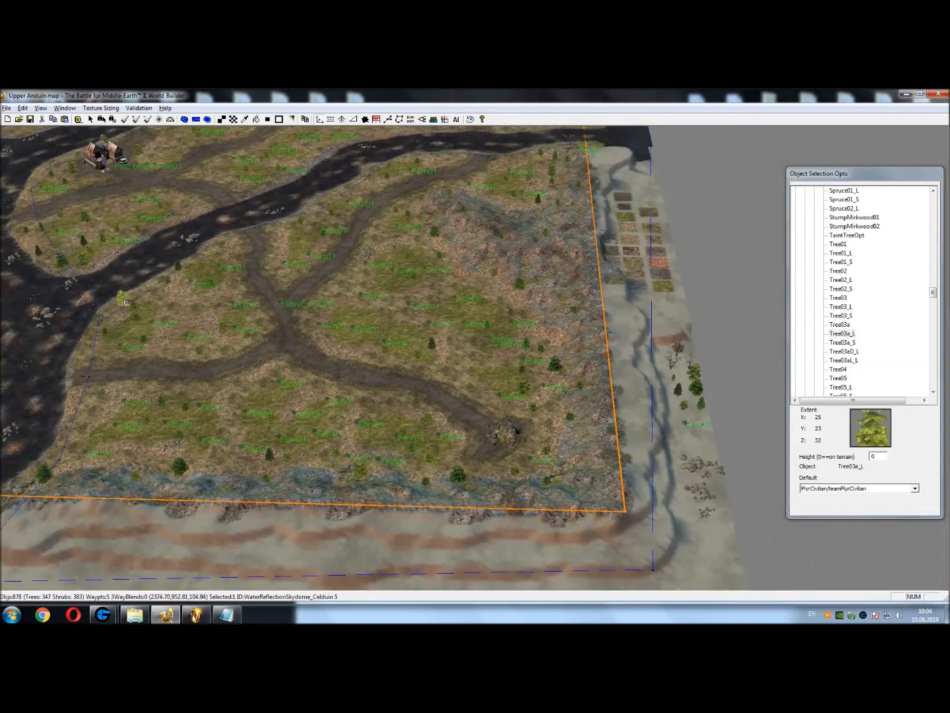
{"action": "scroll", "coordinate": [125, 302], "scroll_direction": "up", "scroll_amount": 5}
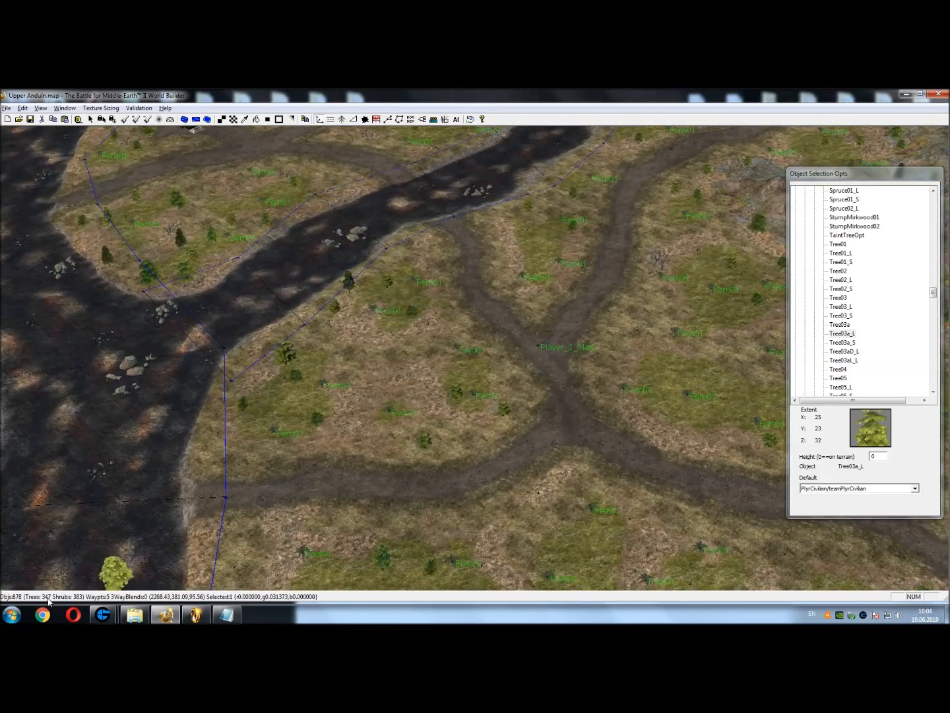
{"action": "right_click_drag", "start_coordinate": [530, 477], "coordinate": [159, 293]}
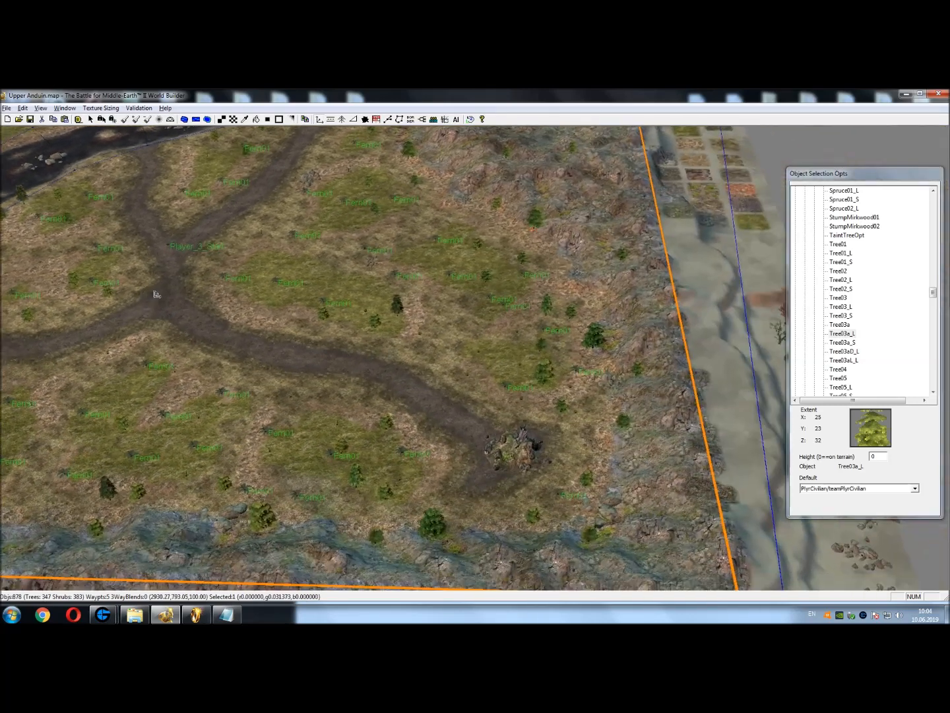
{"action": "right_click_drag", "start_coordinate": [368, 402], "coordinate": [60, 181]}
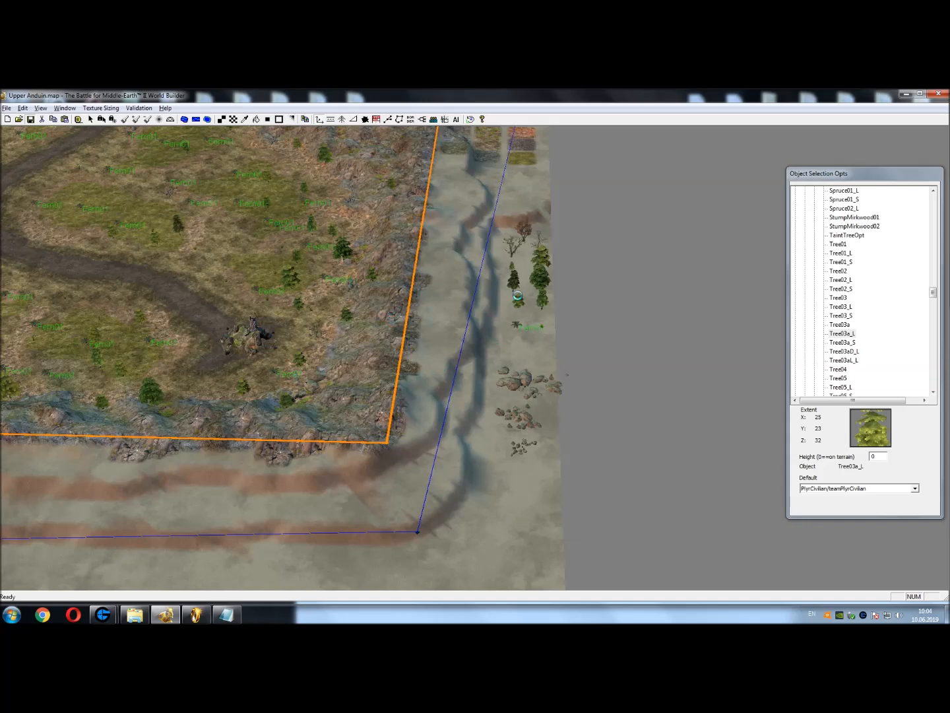
{"action": "right_click_drag", "start_coordinate": [518, 295], "coordinate": [508, 393]}
{"action": "scroll", "coordinate": [509, 393], "scroll_direction": "up", "scroll_amount": 6}
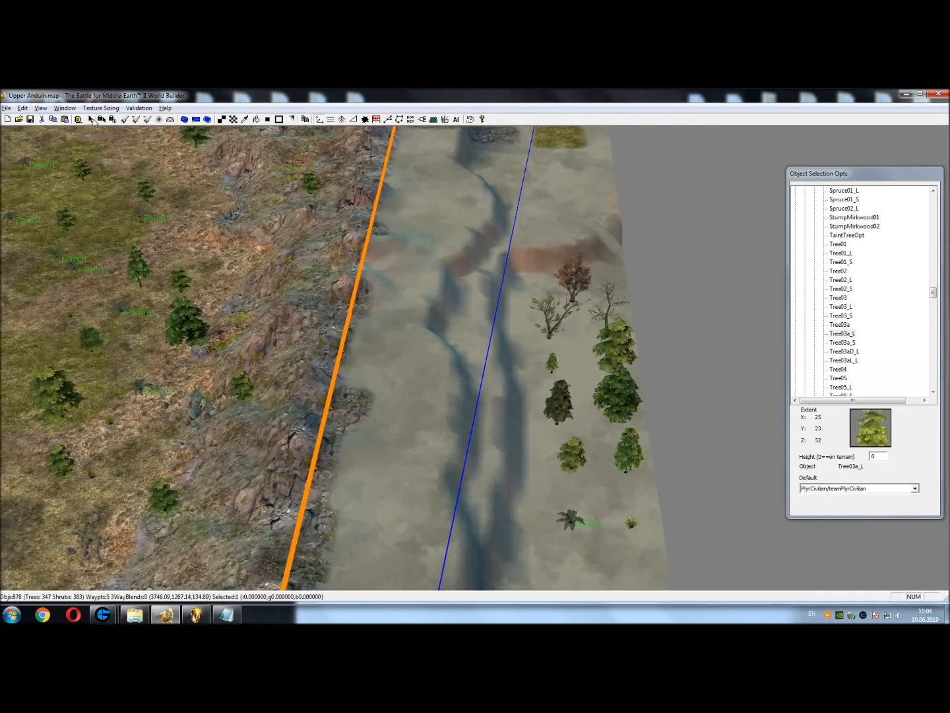
{"action": "left_click", "coordinate": [92, 120]}
{"action": "scroll", "coordinate": [534, 363], "scroll_direction": "up", "scroll_amount": 5}
{"action": "left_click", "coordinate": [586, 380]}
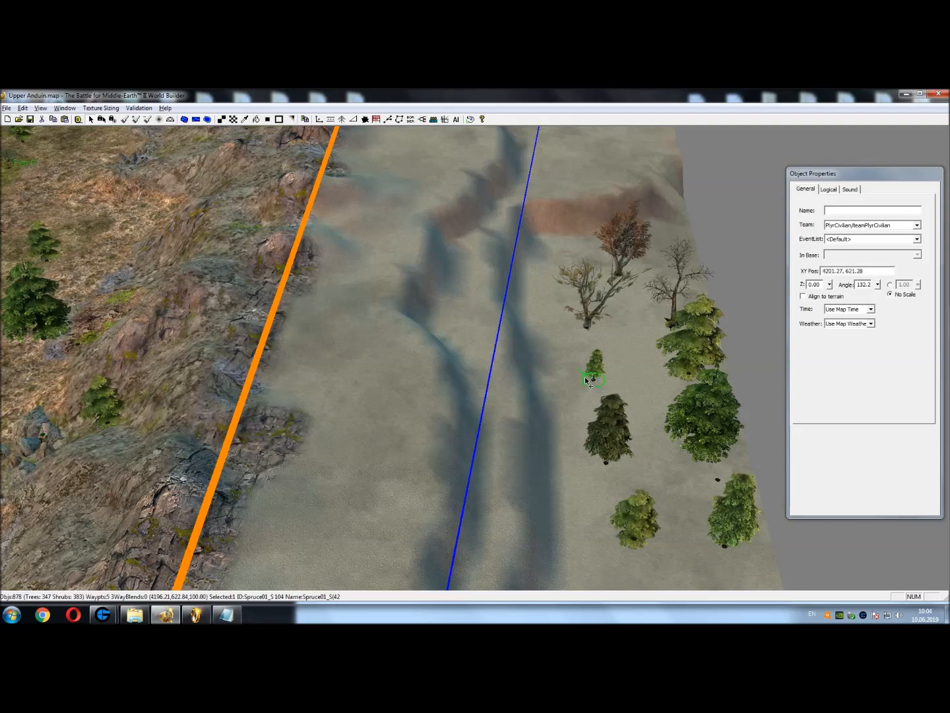
{"action": "scroll", "coordinate": [382, 338], "scroll_direction": "down", "scroll_amount": 8}
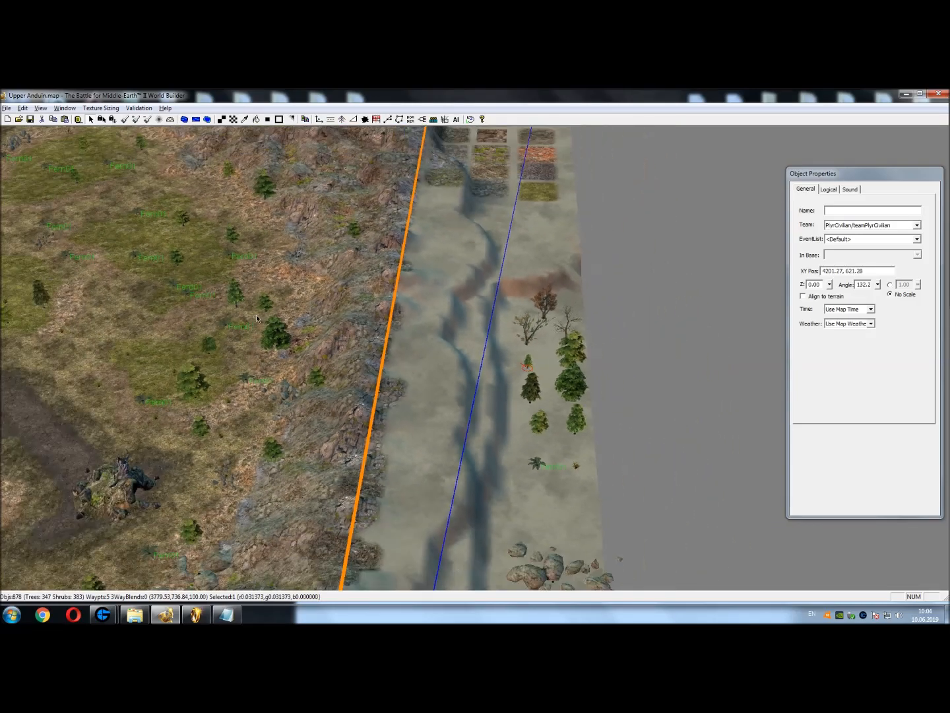
Paste Spruce01_S copies on the southeastern grassland north of the lair and near the eastern border cliffs
{"action": "right_click_drag", "start_coordinate": [256, 314], "coordinate": [596, 368]}
{"action": "scroll", "coordinate": [589, 373], "scroll_direction": "down", "scroll_amount": 4}
{"action": "key", "text": "ctrl+v"}
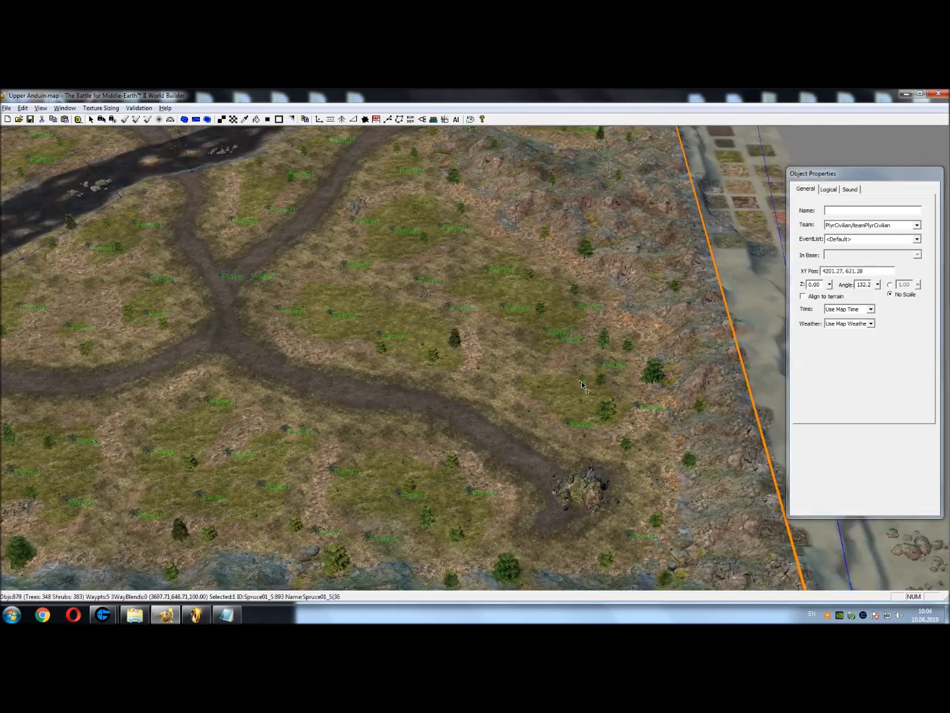
{"action": "right_click_drag", "start_coordinate": [522, 293], "coordinate": [526, 434]}
{"action": "key", "text": "ctrl+v"}
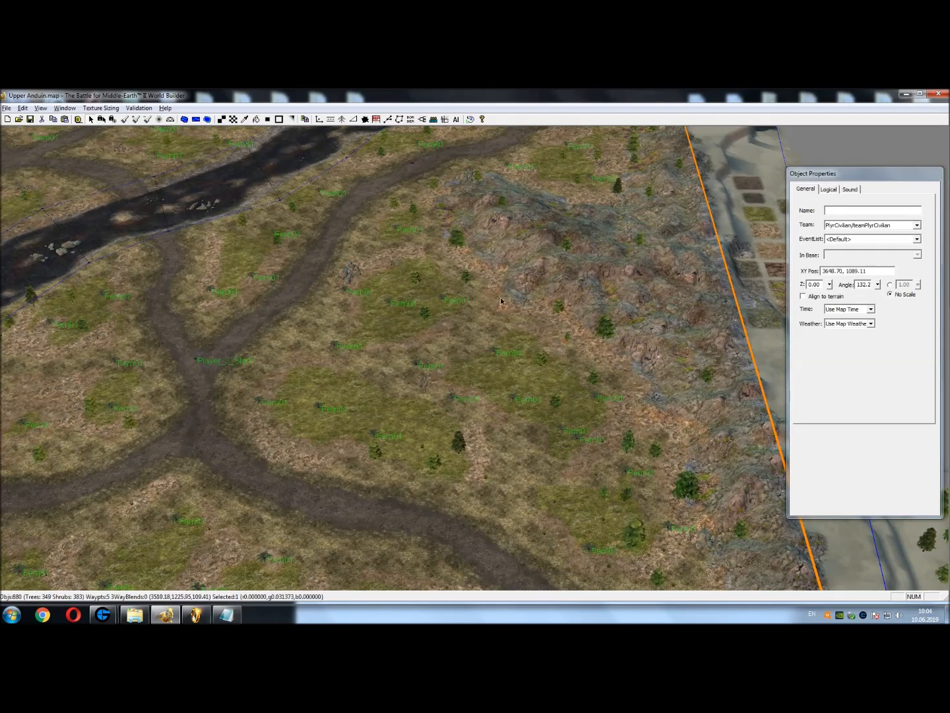
Switch to placing Spruce01_S objects and add trees from the eastern cliffs towards the map center
{"action": "right_click_drag", "start_coordinate": [501, 301], "coordinate": [324, 208]}
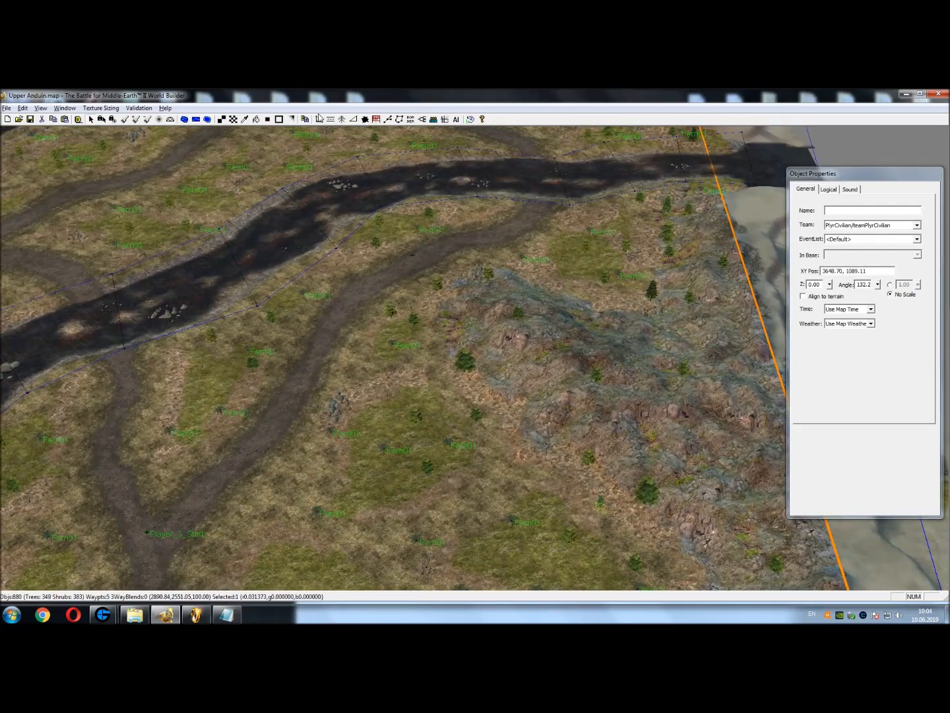
{"action": "left_click", "coordinate": [319, 118]}
{"action": "right_click_drag", "start_coordinate": [503, 330], "coordinate": [515, 448]}
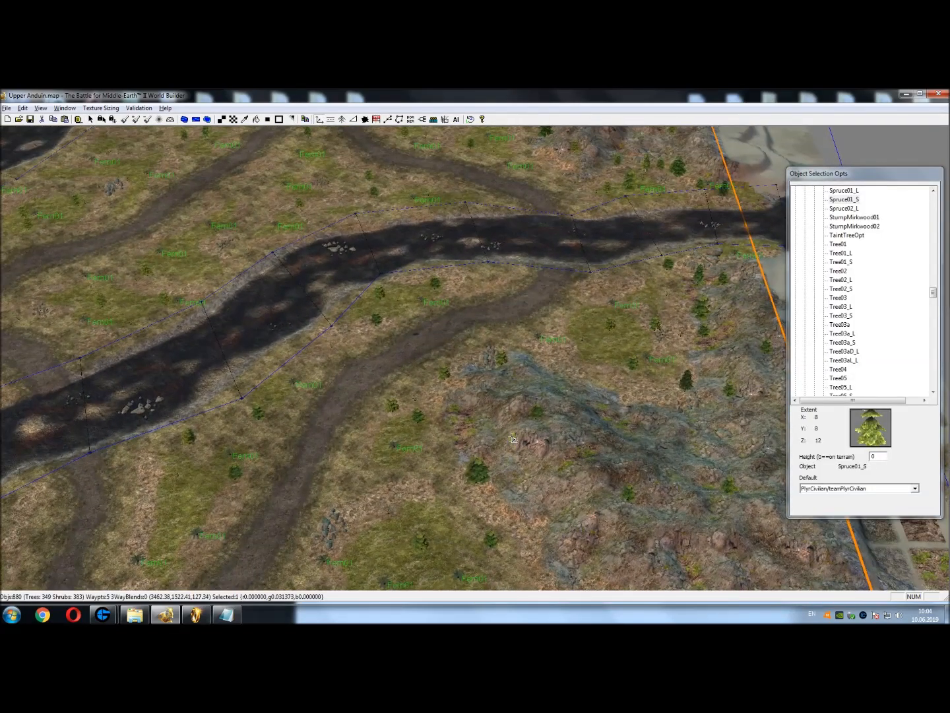
{"action": "right_click_drag", "start_coordinate": [563, 424], "coordinate": [520, 571]}
{"action": "right_click_drag", "start_coordinate": [449, 470], "coordinate": [500, 410]}
{"action": "right_click_drag", "start_coordinate": [336, 398], "coordinate": [624, 359]}
{"action": "left_click", "coordinate": [465, 445]}
Place Spruce01_S trees on the grass around the map-center building
{"action": "right_click_drag", "start_coordinate": [206, 421], "coordinate": [467, 488]}
{"action": "scroll", "coordinate": [467, 489], "scroll_direction": "up", "scroll_amount": 2}
{"action": "left_click", "coordinate": [343, 499]}
{"action": "left_click", "coordinate": [288, 511]}
{"action": "right_click_drag", "start_coordinate": [567, 536], "coordinate": [559, 369]}
{"action": "right_click_drag", "start_coordinate": [530, 417], "coordinate": [417, 333]}
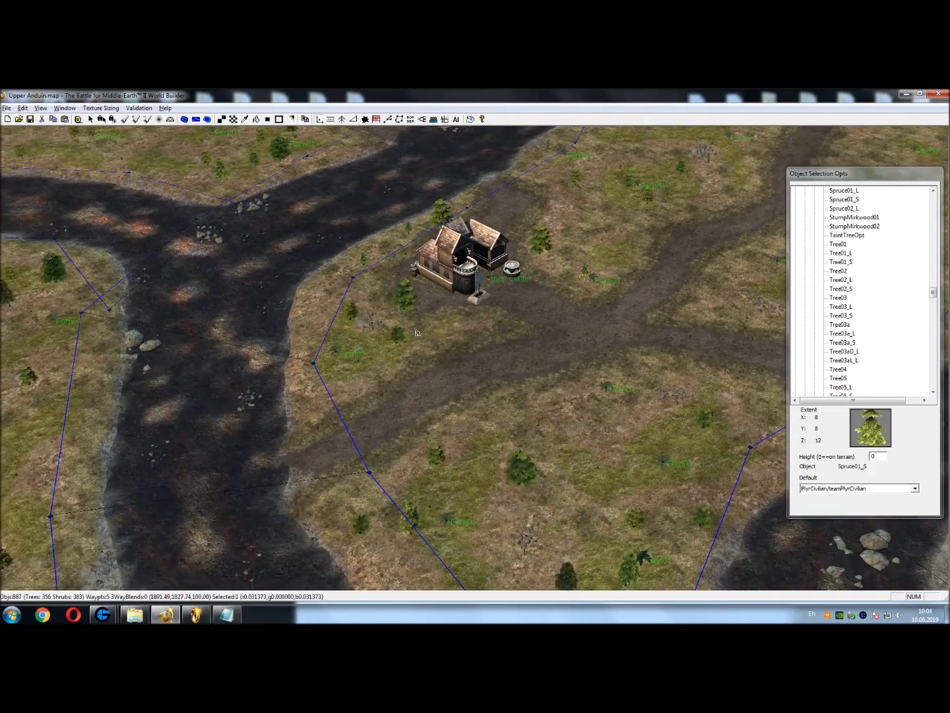
Place Spruce01_S trees on the central grassland between the rivers, south of the map-center building
{"action": "left_click", "coordinate": [594, 480]}
{"action": "right_click_drag", "start_coordinate": [621, 502], "coordinate": [494, 393]}
{"action": "left_click", "coordinate": [496, 491]}
{"action": "left_click", "coordinate": [383, 480]}
{"action": "left_click", "coordinate": [614, 373]}
{"action": "scroll", "coordinate": [581, 390], "scroll_direction": "down", "scroll_amount": 3}
{"action": "right_click_drag", "start_coordinate": [271, 495], "coordinate": [421, 488]}
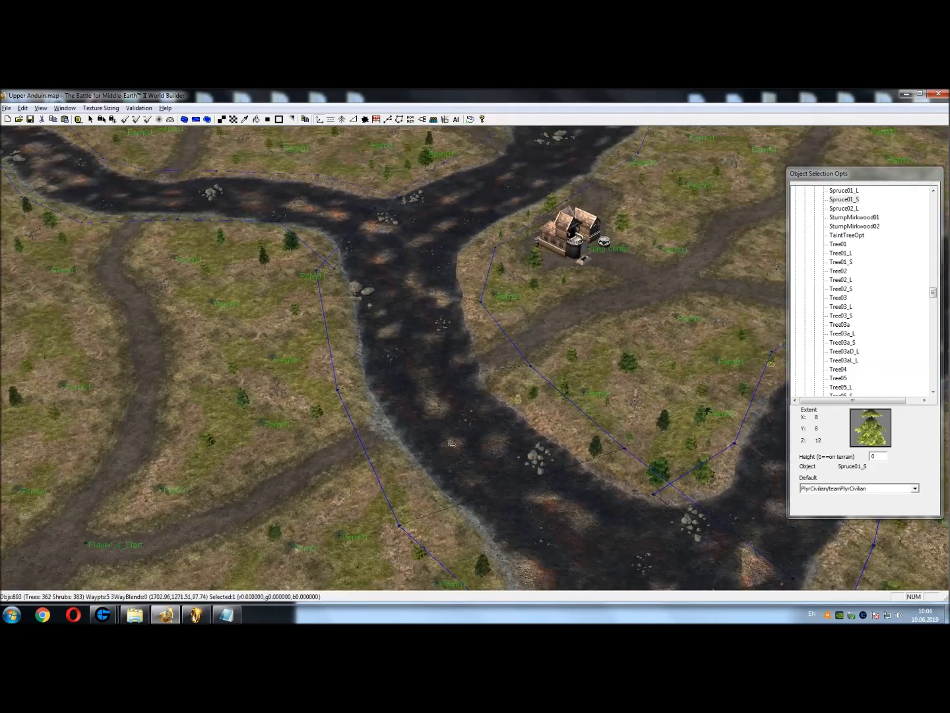
Scatter Spruce01_S trees over the southwestern grassland around Player_4_Start and the southwestern lair
{"action": "left_click", "coordinate": [306, 378]}
{"action": "scroll", "coordinate": [330, 360], "scroll_direction": "down", "scroll_amount": 3}
{"action": "scroll", "coordinate": [336, 354], "scroll_direction": "down", "scroll_amount": 3}
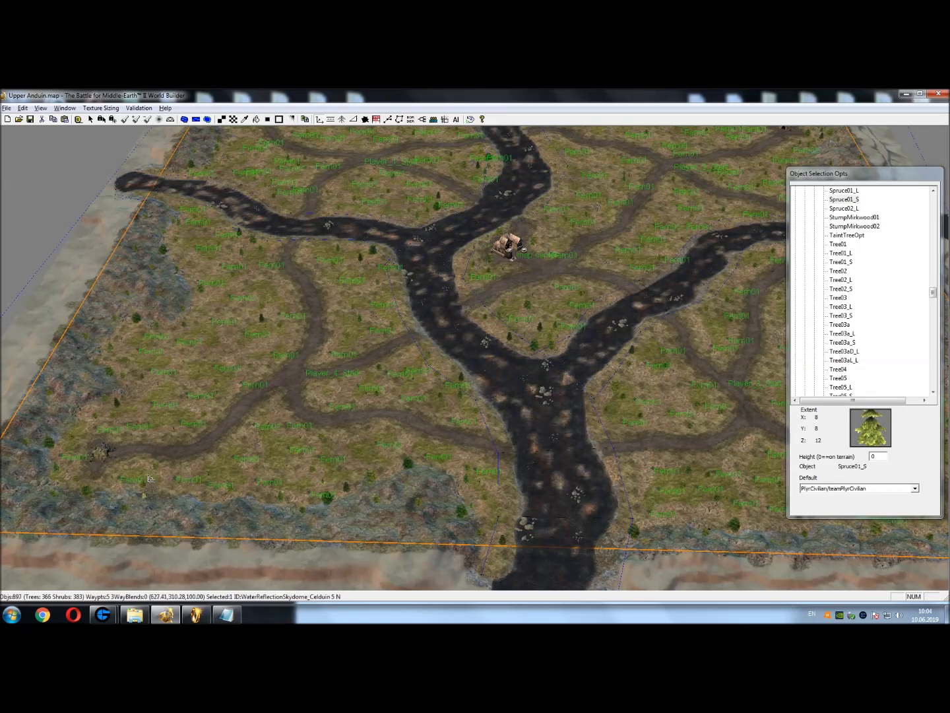
{"action": "right_click_drag", "start_coordinate": [128, 400], "coordinate": [305, 557]}
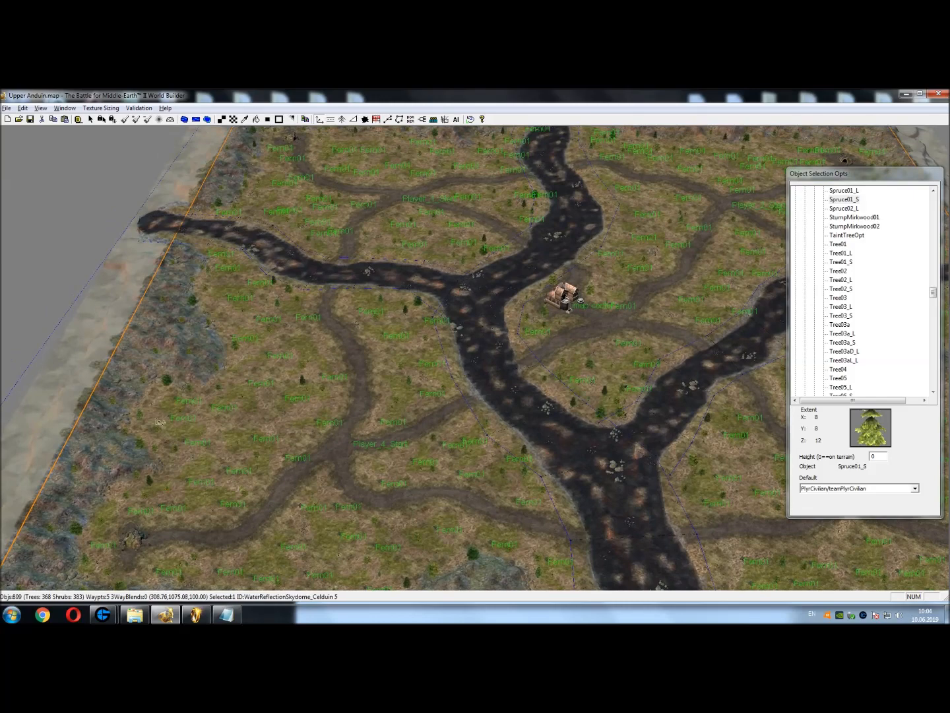
{"action": "right_click_drag", "start_coordinate": [316, 375], "coordinate": [331, 462]}
{"action": "left_click", "coordinate": [341, 488]}
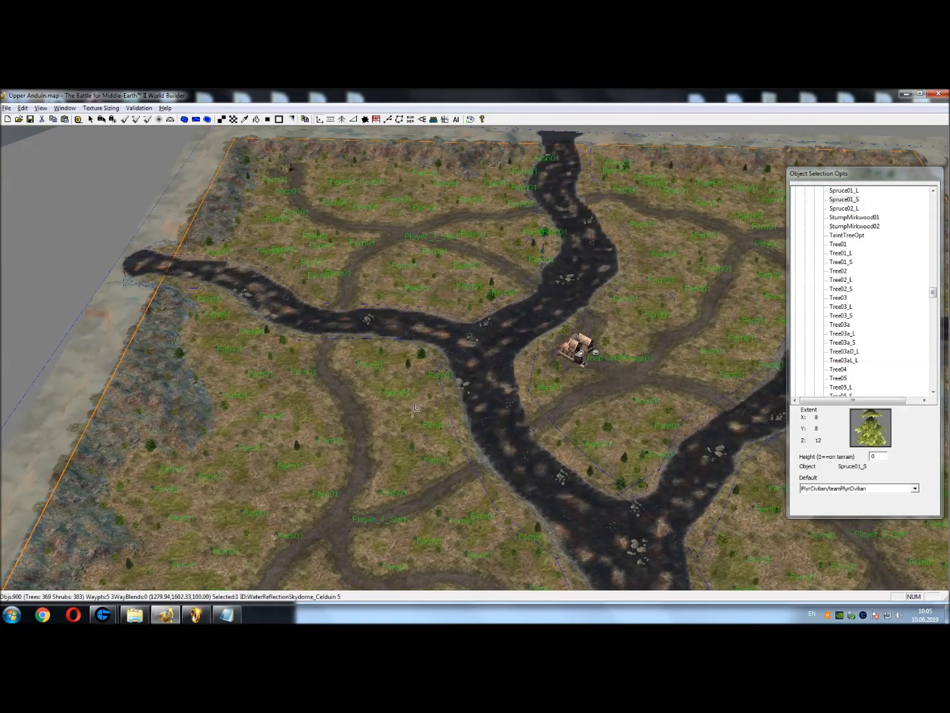
Place Spruce01_S trees south of the western river arm and across the northwestern grassland around Player_1_Start
{"action": "left_click", "coordinate": [376, 365]}
{"action": "right_click_drag", "start_coordinate": [377, 364], "coordinate": [323, 434]}
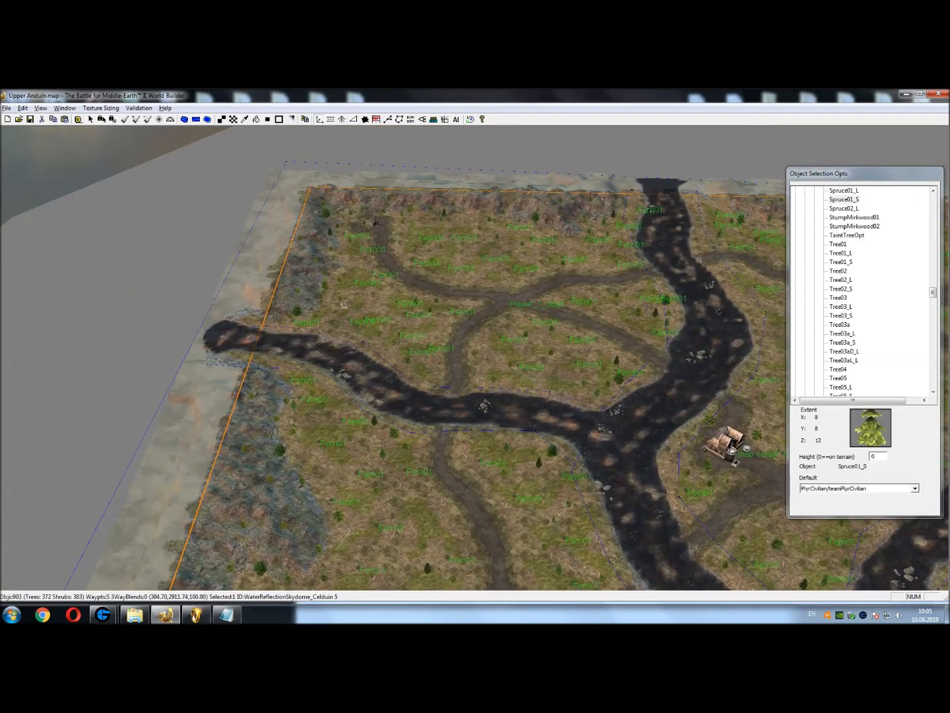
{"action": "right_click_drag", "start_coordinate": [342, 305], "coordinate": [306, 439]}
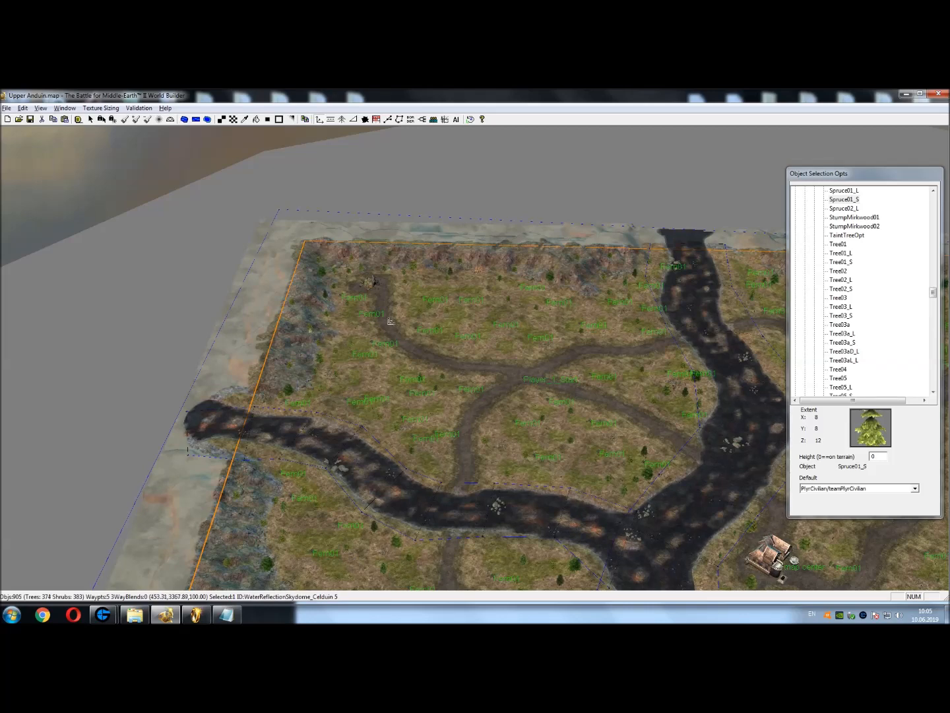
{"action": "right_click_drag", "start_coordinate": [390, 322], "coordinate": [436, 450]}
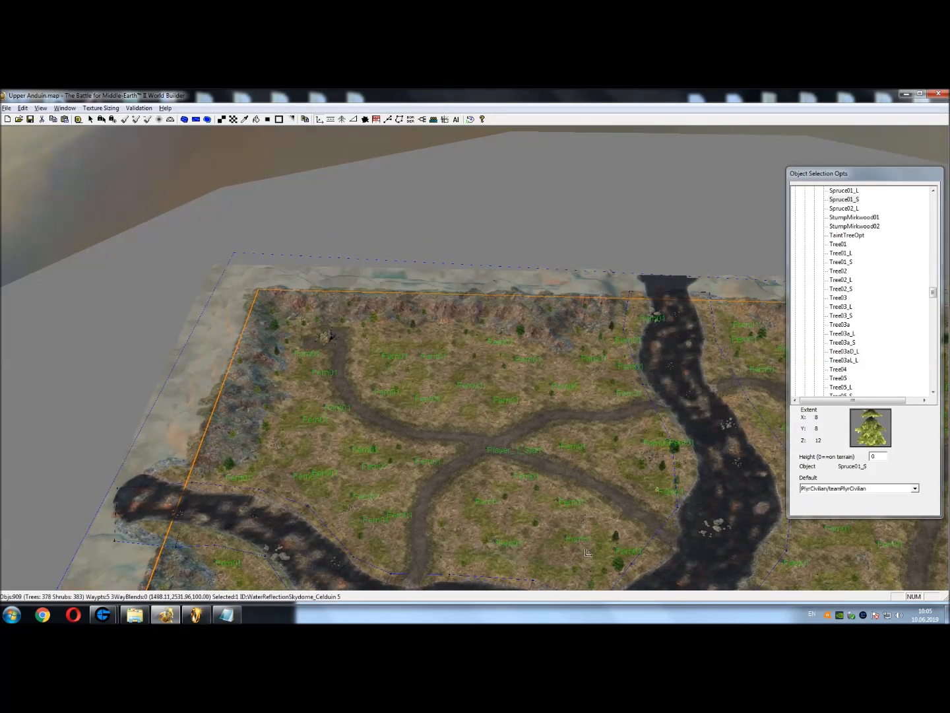
{"action": "right_click_drag", "start_coordinate": [587, 552], "coordinate": [530, 466]}
{"action": "left_click", "coordinate": [524, 496]}
Place Spruce01_S trees beside the northern river and on the northeastern grassland east of it
{"action": "right_click_drag", "start_coordinate": [644, 486], "coordinate": [475, 332]}
{"action": "scroll", "coordinate": [475, 333], "scroll_direction": "up", "scroll_amount": 1}
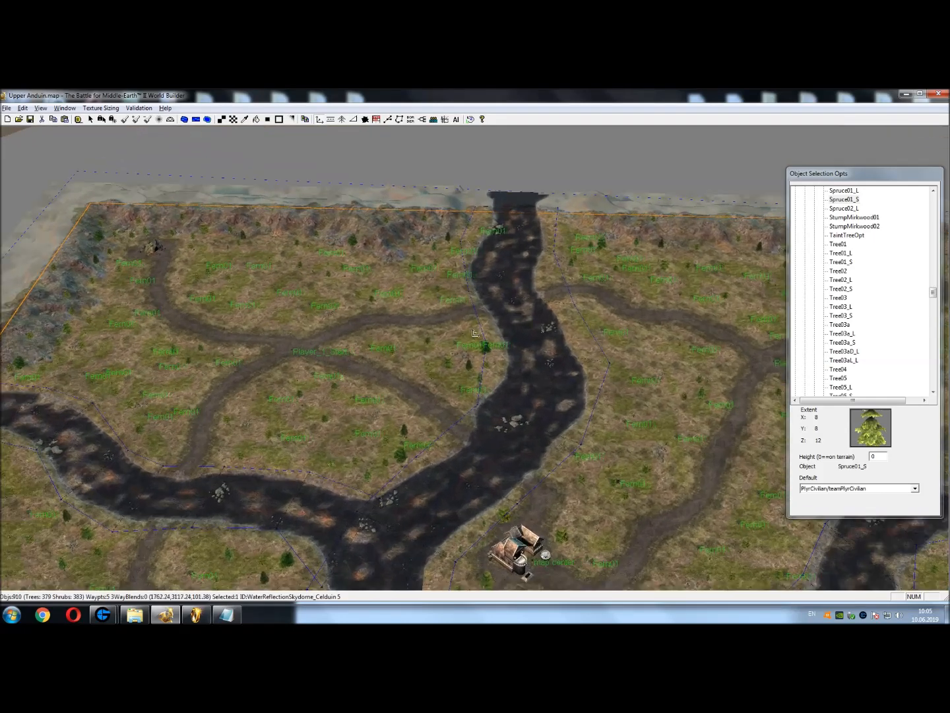
{"action": "right_click_drag", "start_coordinate": [644, 347], "coordinate": [598, 419]}
{"action": "scroll", "coordinate": [598, 420], "scroll_direction": "up", "scroll_amount": 1}
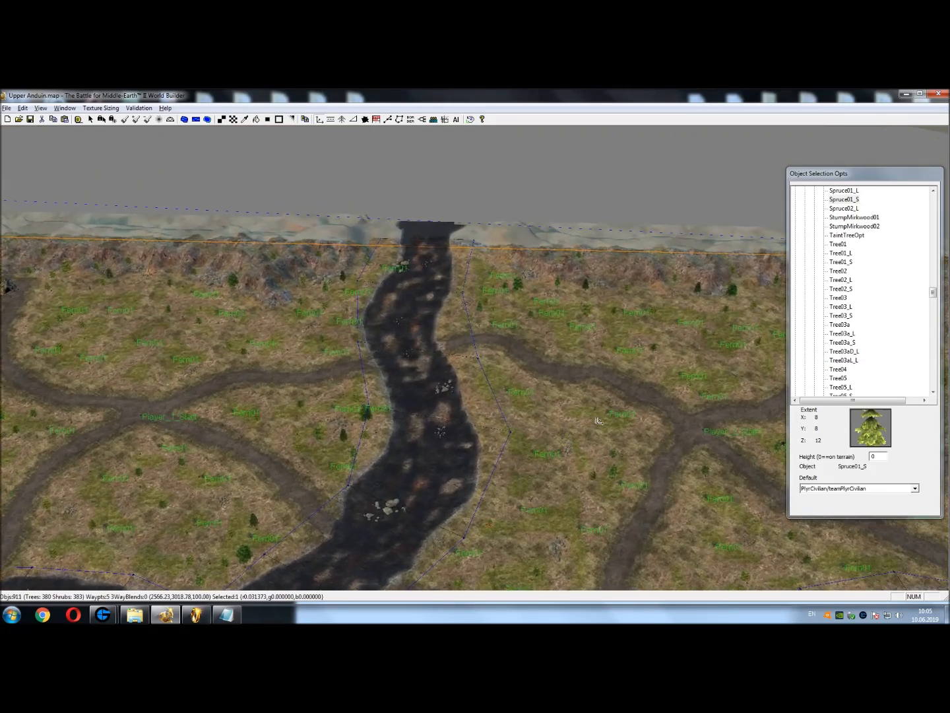
{"action": "right_click_drag", "start_coordinate": [466, 295], "coordinate": [212, 386]}
{"action": "left_click", "coordinate": [569, 375]}
{"action": "left_click", "coordinate": [641, 361]}
{"action": "left_click", "coordinate": [657, 349]}
Place Spruce01_S trees on the eastern grassland south of the northeastern lair and near the eastern riverbank
{"action": "right_click_drag", "start_coordinate": [569, 359], "coordinate": [458, 328]}
{"action": "left_click", "coordinate": [555, 436]}
{"action": "scroll", "coordinate": [567, 475], "scroll_direction": "up", "scroll_amount": 6}
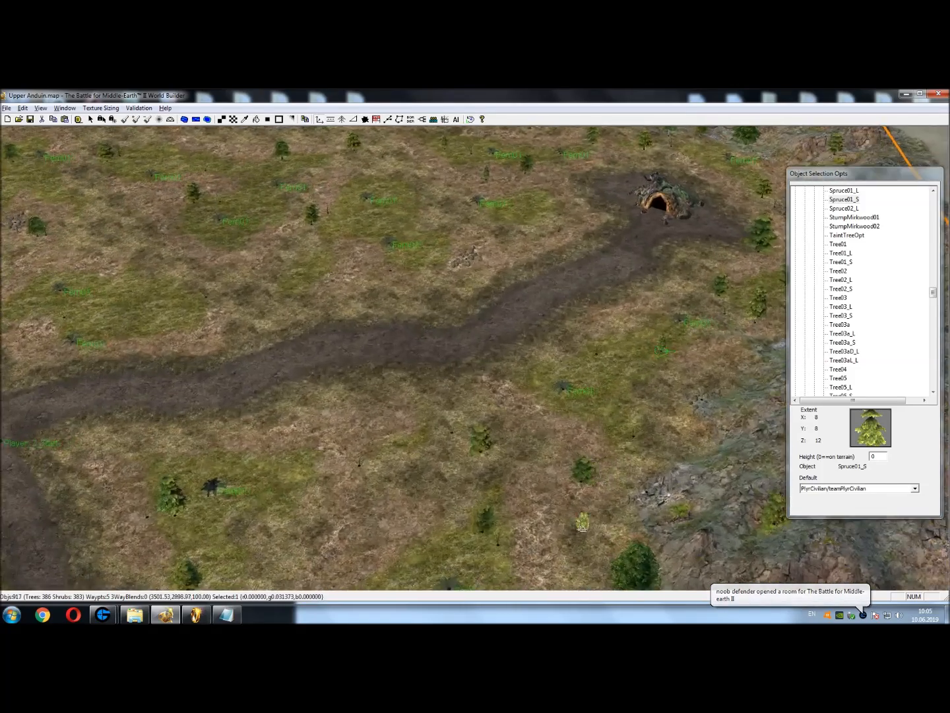
{"action": "right_click_drag", "start_coordinate": [582, 527], "coordinate": [514, 457]}
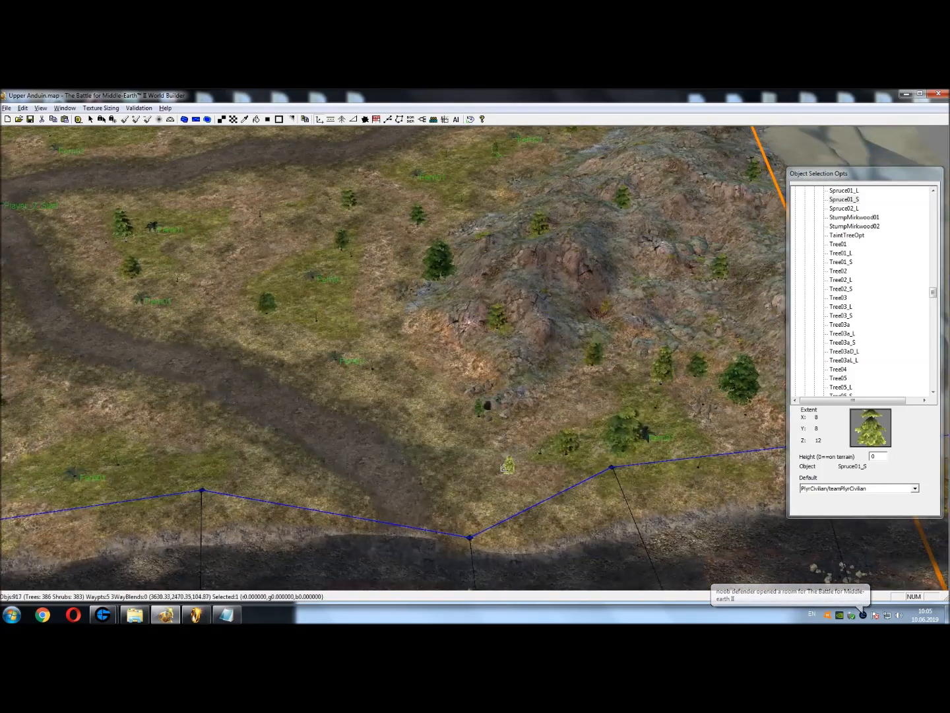
{"action": "left_click", "coordinate": [519, 478]}
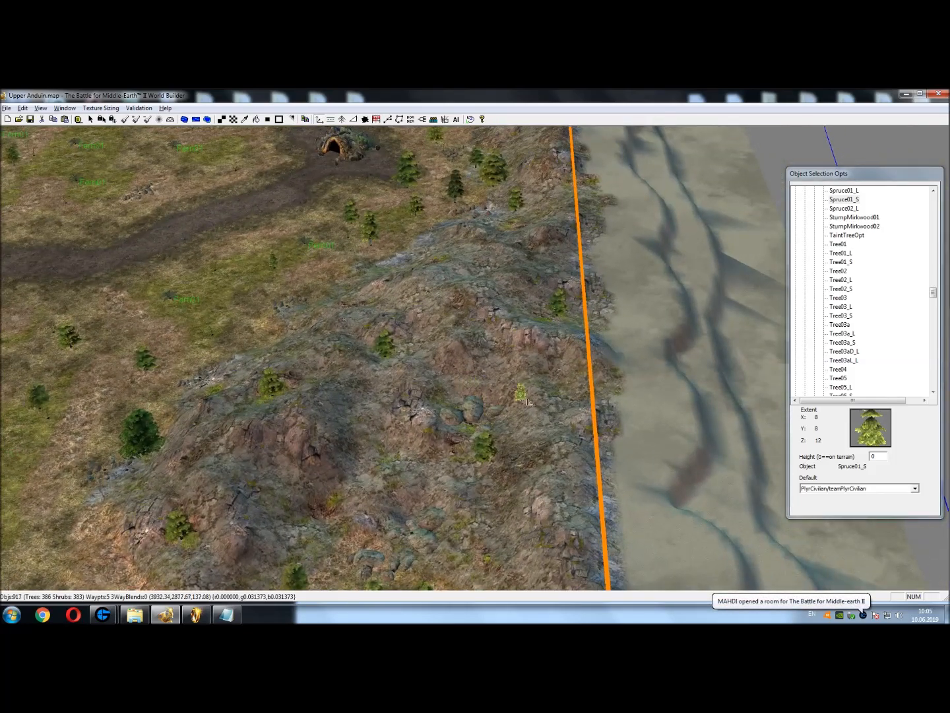
Place Spruce01_S trees on the northeastern corner cliffs and along the northern border east of the river
{"action": "scroll", "coordinate": [496, 410], "scroll_direction": "down", "scroll_amount": 5}
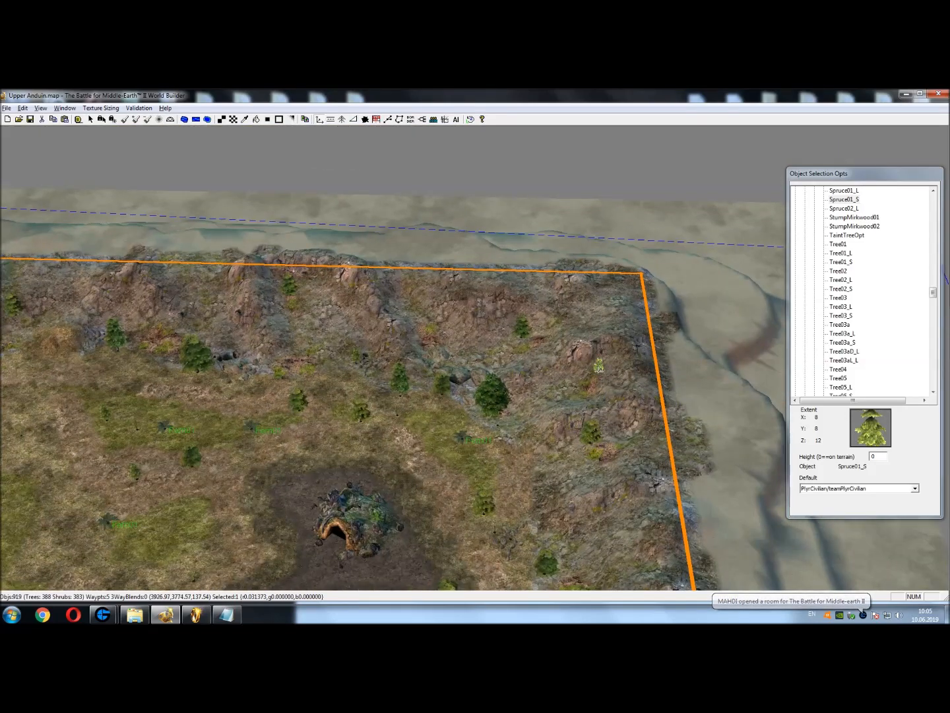
{"action": "left_click", "coordinate": [600, 367]}
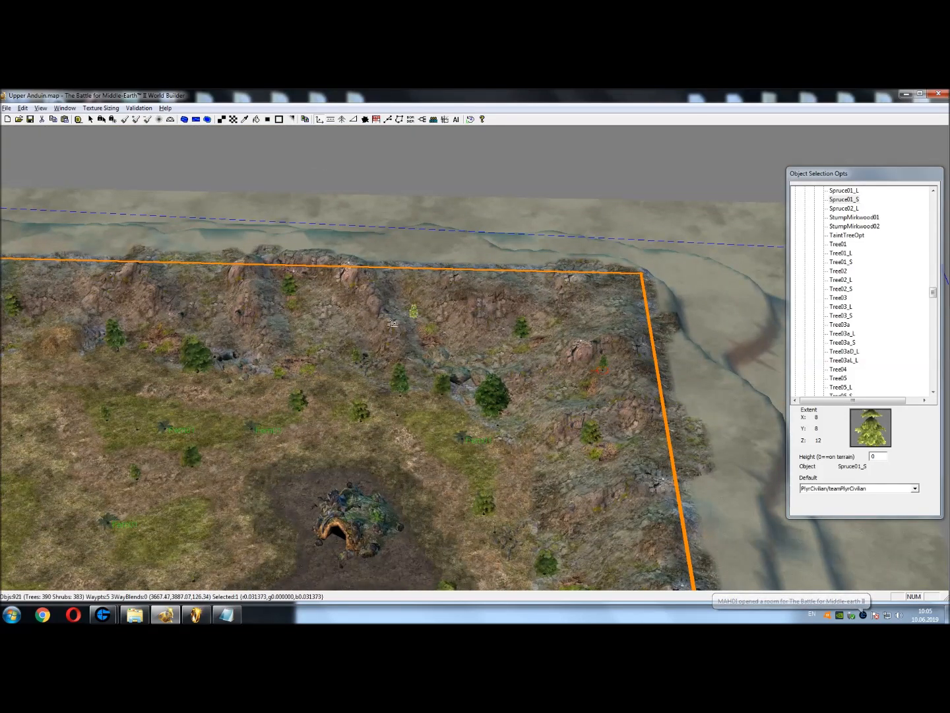
{"action": "right_click_drag", "start_coordinate": [394, 323], "coordinate": [616, 418]}
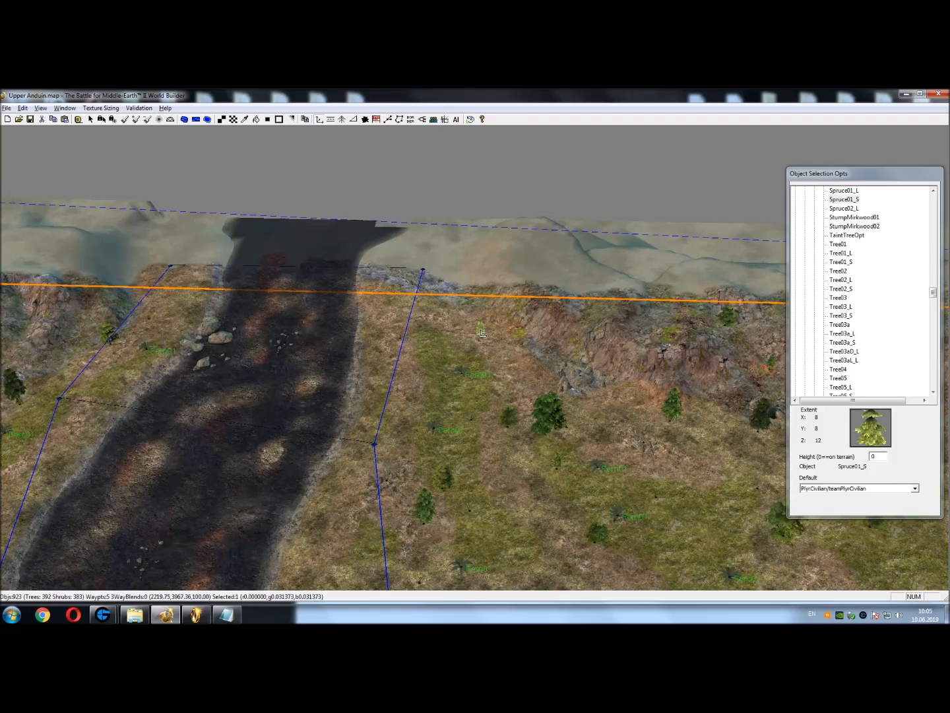
{"action": "left_click", "coordinate": [481, 333]}
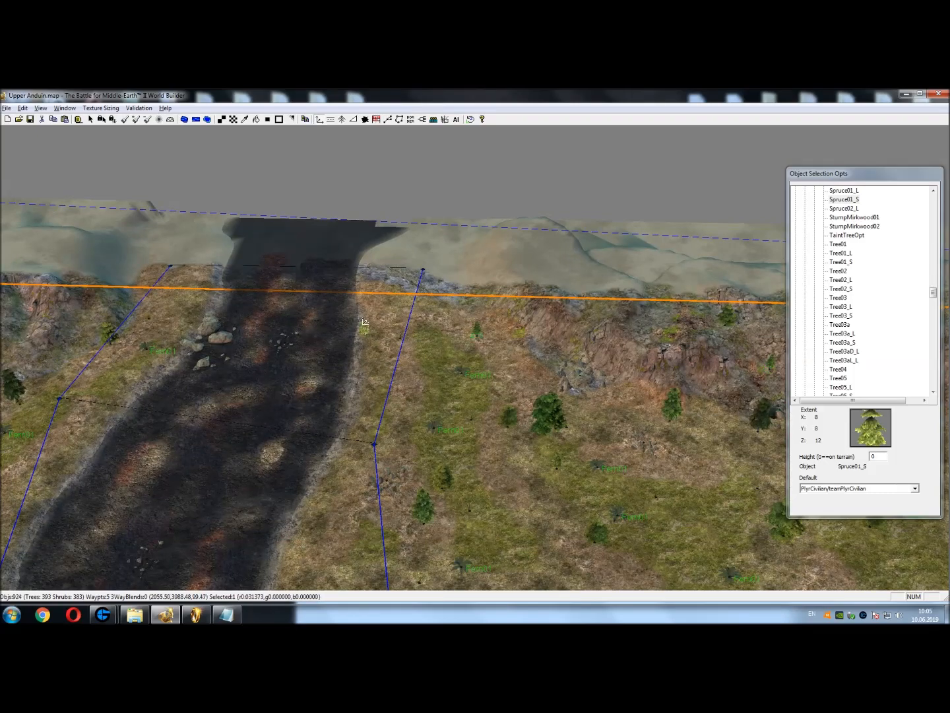
Place Spruce01_S trees along the northern border west of the river and on the cliffs in the northwestern corner
{"action": "right_click_drag", "start_coordinate": [201, 331], "coordinate": [505, 448]}
{"action": "left_click_drag", "start_coordinate": [417, 457], "coordinate": [395, 466]}
{"action": "right_click_drag", "start_coordinate": [394, 466], "coordinate": [557, 423]}
{"action": "left_click_drag", "start_coordinate": [557, 423], "coordinate": [532, 423]}
{"action": "left_click", "coordinate": [467, 429]}
{"action": "right_click_drag", "start_coordinate": [466, 428], "coordinate": [629, 503]}
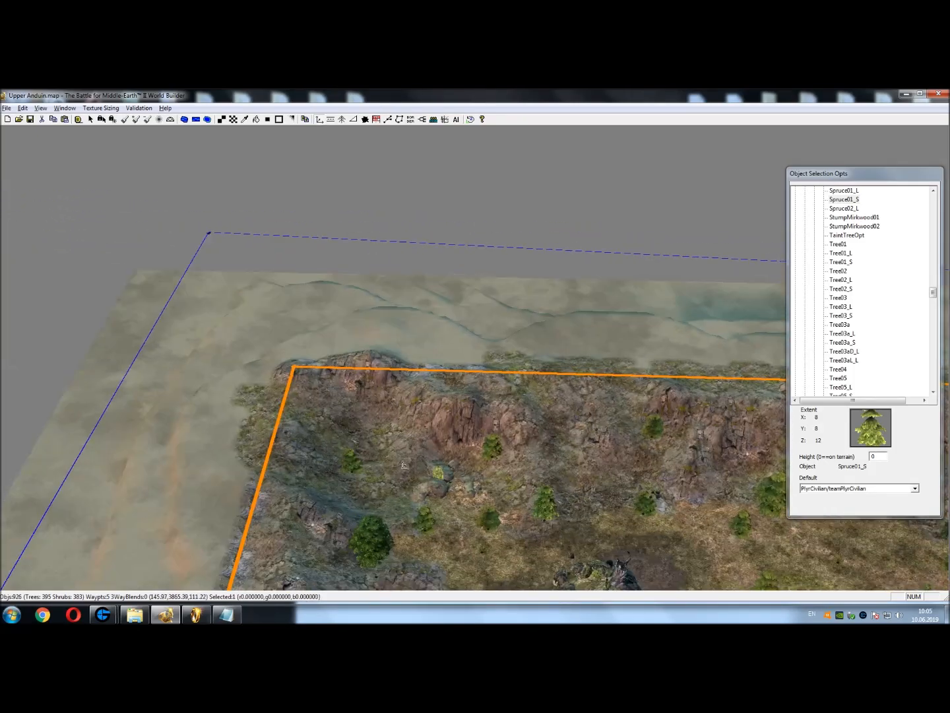
{"action": "right_click_drag", "start_coordinate": [449, 502], "coordinate": [338, 440]}
{"action": "left_click_drag", "start_coordinate": [338, 440], "coordinate": [313, 431]}
{"action": "left_click", "coordinate": [241, 407]}
{"action": "right_click_drag", "start_coordinate": [242, 406], "coordinate": [467, 348]}
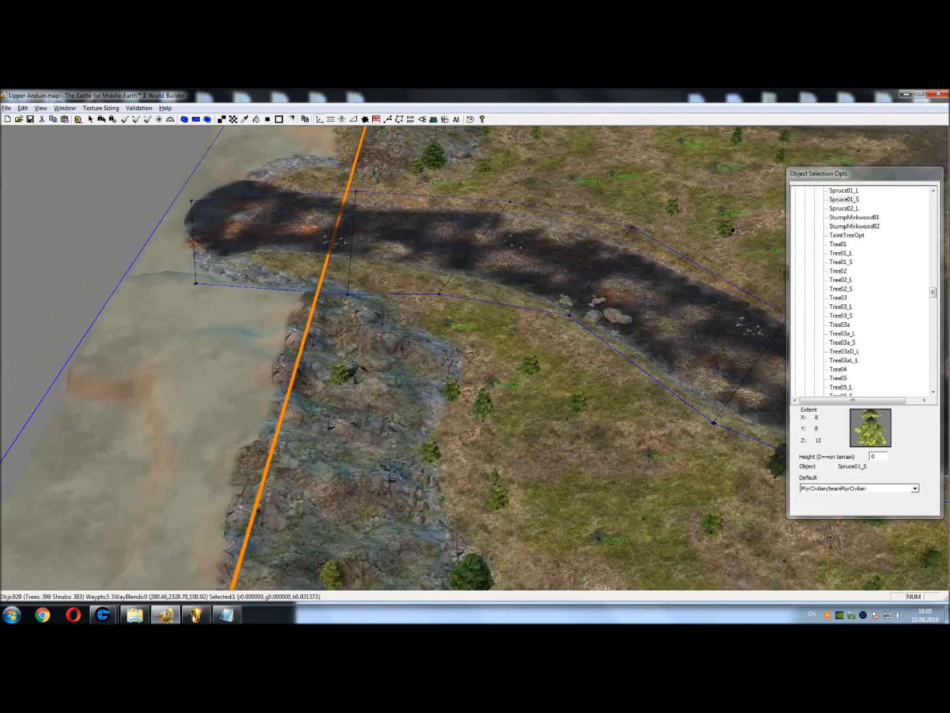
Place Spruce01_S trees on the western border cliffs south of the western river arm
{"action": "left_click", "coordinate": [376, 419]}
{"action": "right_click_drag", "start_coordinate": [377, 419], "coordinate": [449, 362]}
{"action": "left_click", "coordinate": [383, 426]}
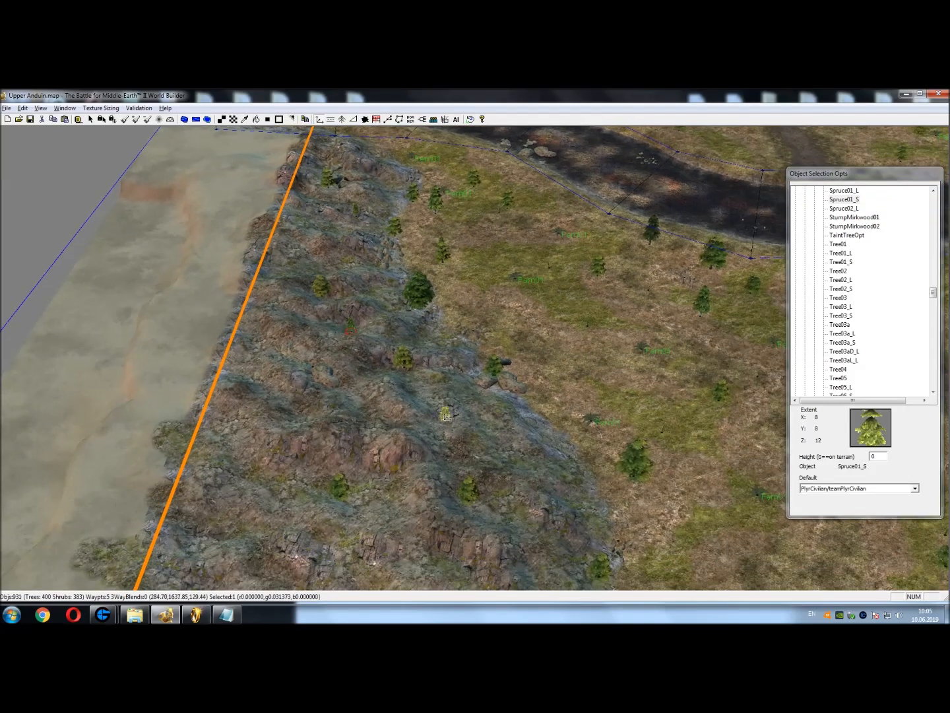
{"action": "left_click", "coordinate": [553, 483]}
{"action": "right_click_drag", "start_coordinate": [554, 484], "coordinate": [427, 304]}
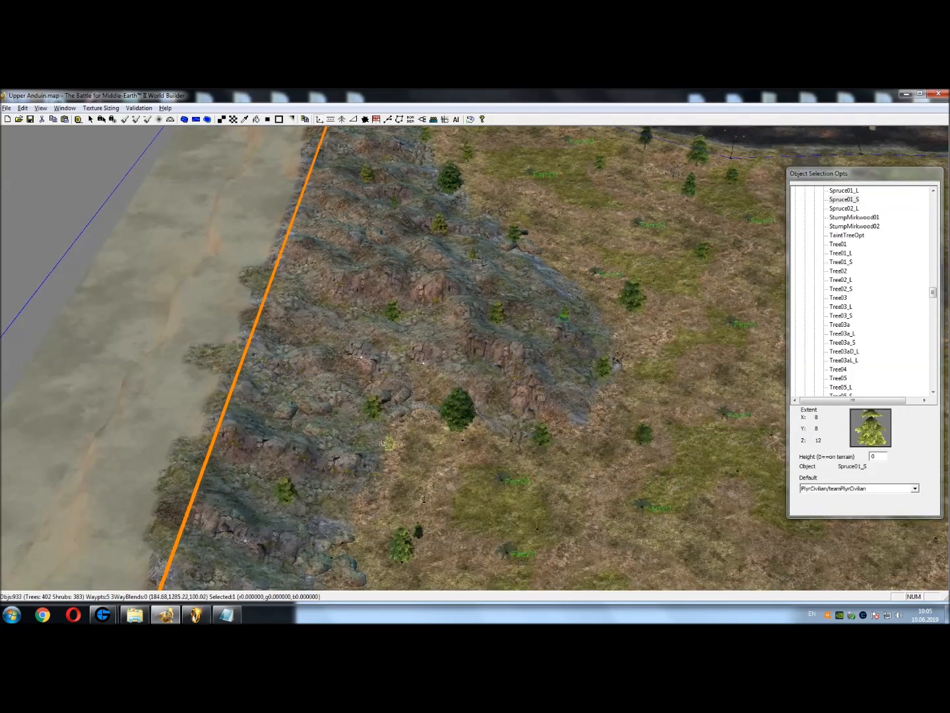
{"action": "left_click", "coordinate": [335, 425]}
{"action": "right_click_drag", "start_coordinate": [336, 425], "coordinate": [547, 401]}
Place Spruce01_S trees on the cliffs around the southwestern lair and in the southwestern map corner
{"action": "left_click", "coordinate": [397, 418]}
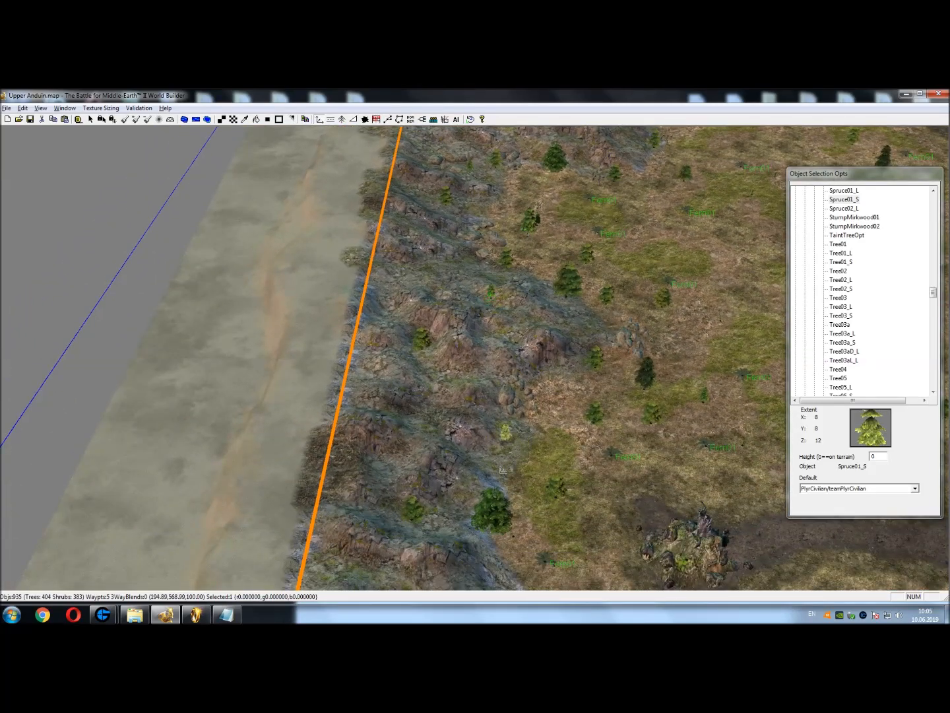
{"action": "left_click", "coordinate": [383, 457]}
{"action": "right_click_drag", "start_coordinate": [381, 457], "coordinate": [553, 499]}
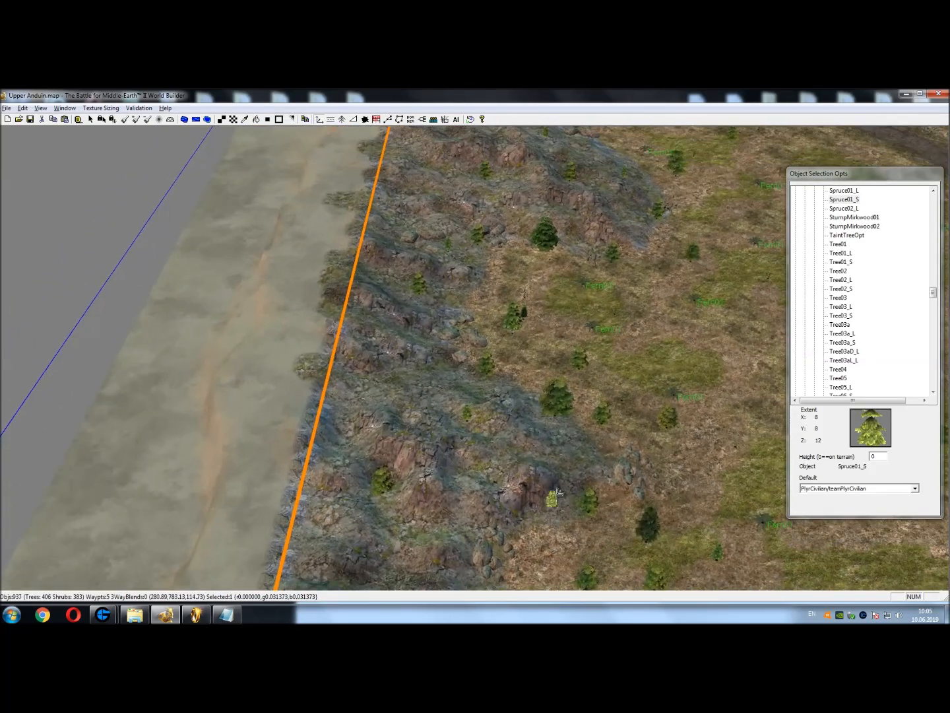
{"action": "right_click_drag", "start_coordinate": [394, 435], "coordinate": [505, 356]}
{"action": "left_click", "coordinate": [386, 424]}
{"action": "right_click_drag", "start_coordinate": [387, 425], "coordinate": [386, 461]}
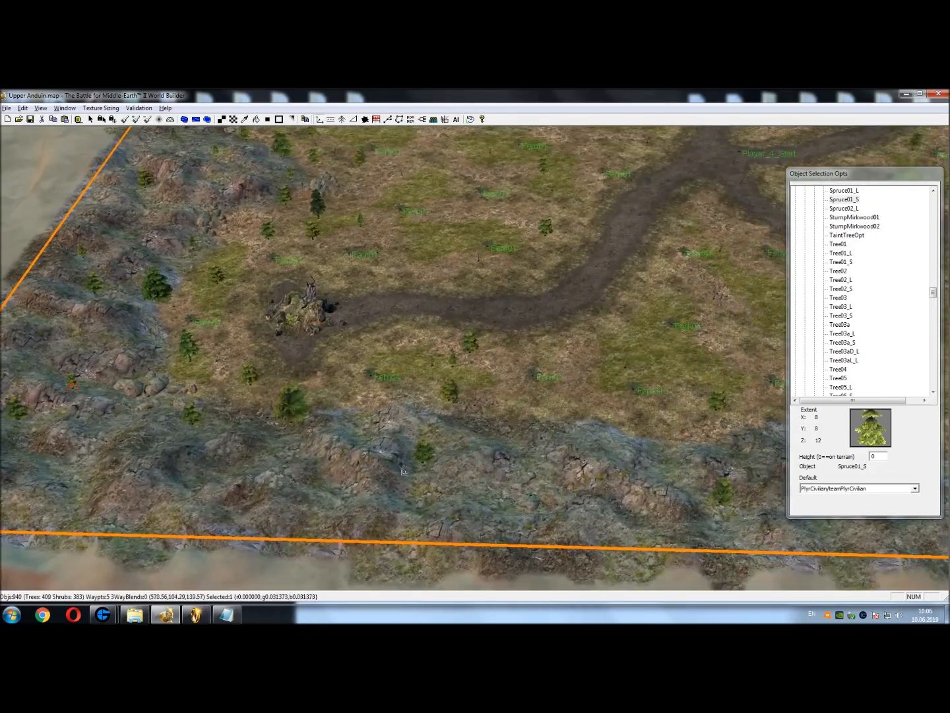
Place Spruce01_S trees along the southern border cliffs east of the southwestern lair
{"action": "right_click_drag", "start_coordinate": [475, 470], "coordinate": [460, 471]}
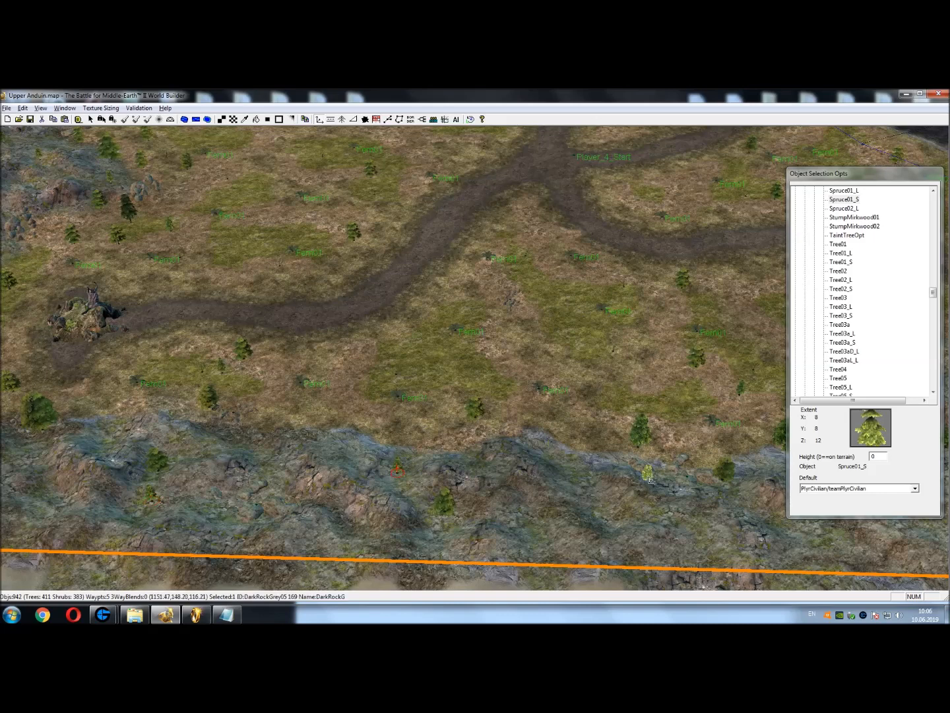
{"action": "left_click", "coordinate": [583, 473]}
{"action": "left_click", "coordinate": [740, 514]}
{"action": "right_click_drag", "start_coordinate": [740, 514], "coordinate": [467, 437]}
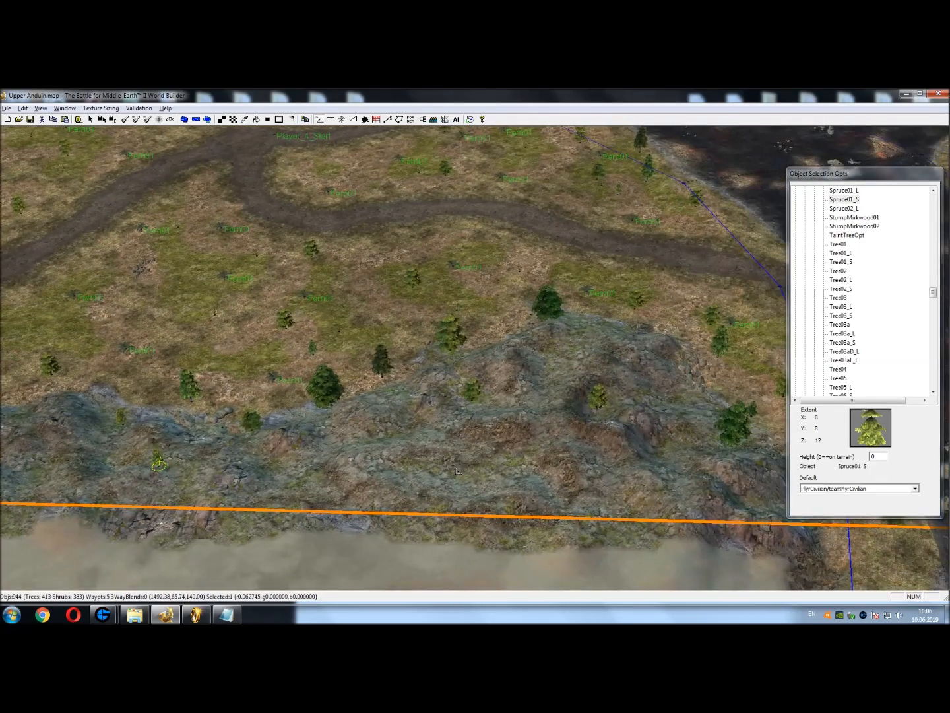
{"action": "left_click", "coordinate": [413, 412]}
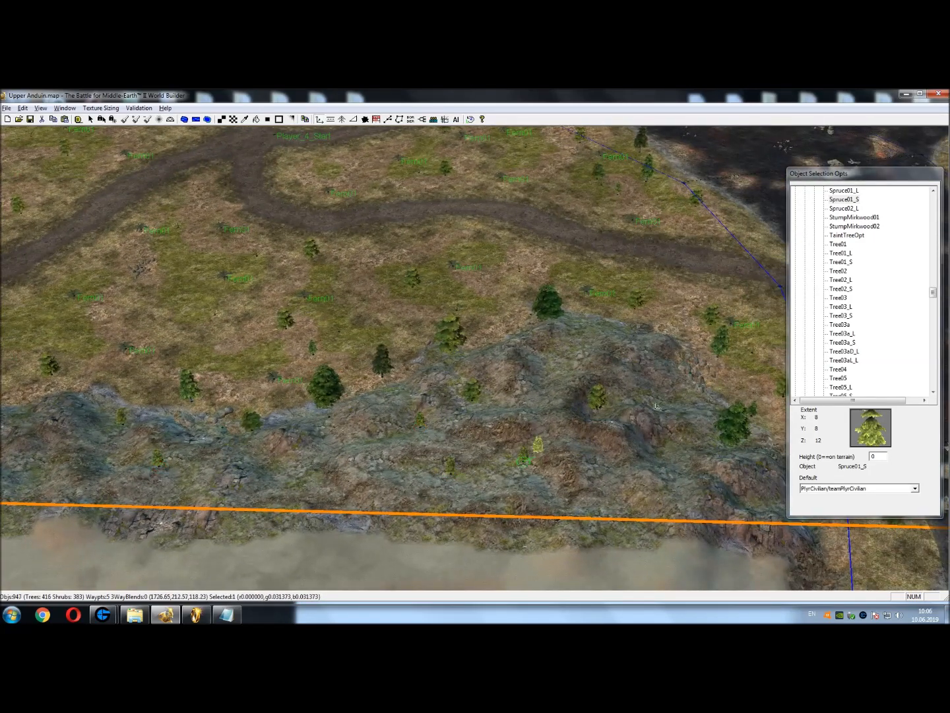
Place Spruce01_S trees on the rocky hill beside the western bank of the southern river
{"action": "right_click_drag", "start_coordinate": [413, 412], "coordinate": [503, 476]}
{"action": "left_click", "coordinate": [452, 565]}
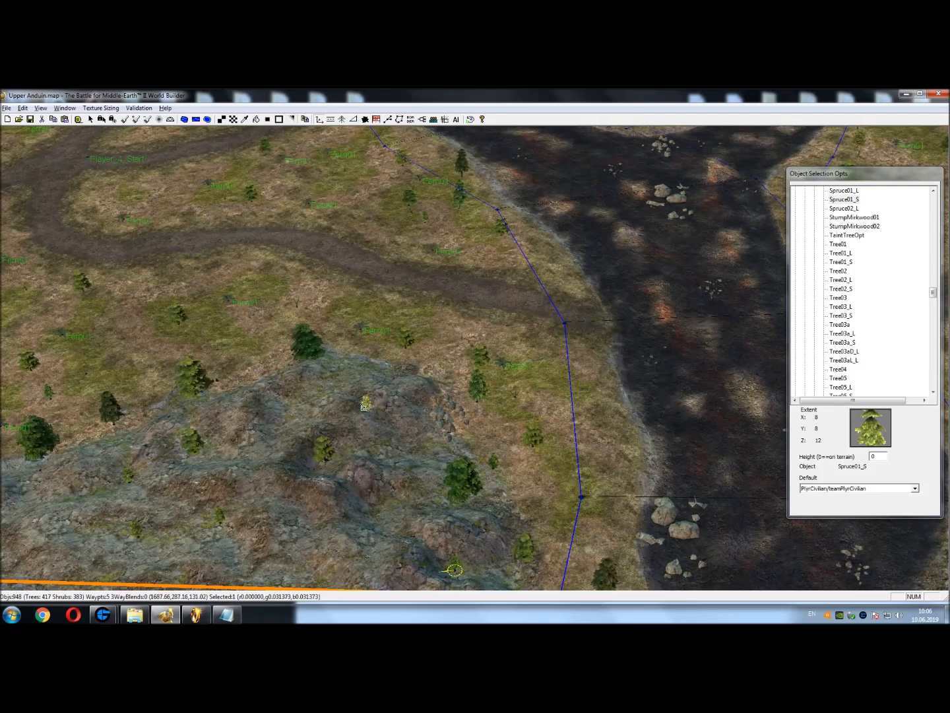
{"action": "left_click", "coordinate": [358, 377]}
{"action": "left_click", "coordinate": [296, 399]}
{"action": "left_click", "coordinate": [424, 441]}
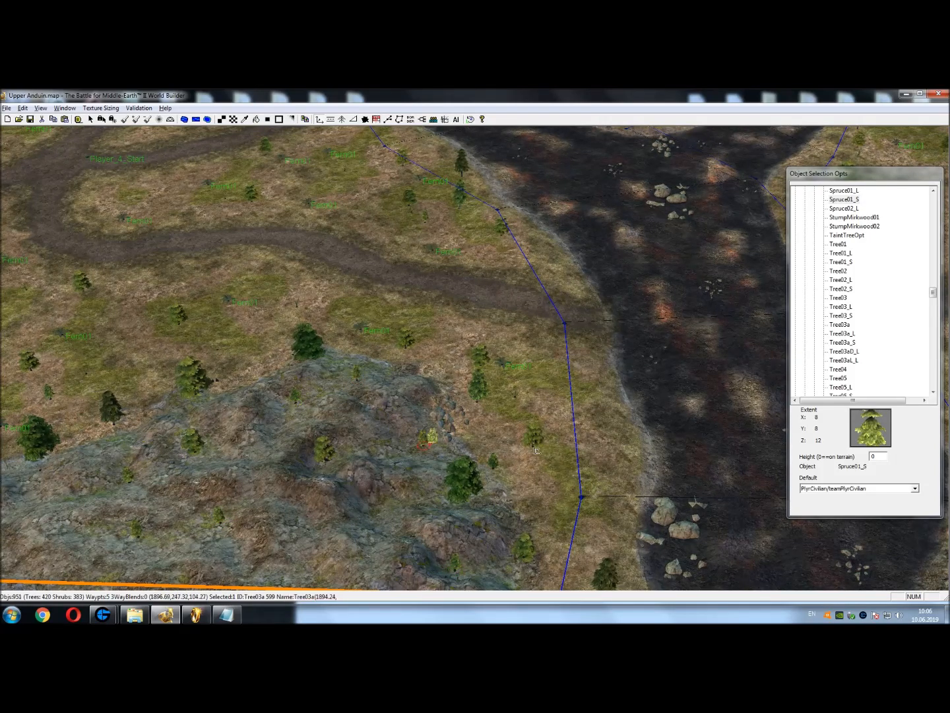
Place Spruce01_S trees along the southern border cliffs east of the river and around the southeastern corner
{"action": "right_click_drag", "start_coordinate": [521, 457], "coordinate": [402, 316]}
{"action": "right_click_drag", "start_coordinate": [650, 347], "coordinate": [395, 390]}
{"action": "right_click_drag", "start_coordinate": [627, 400], "coordinate": [454, 472]}
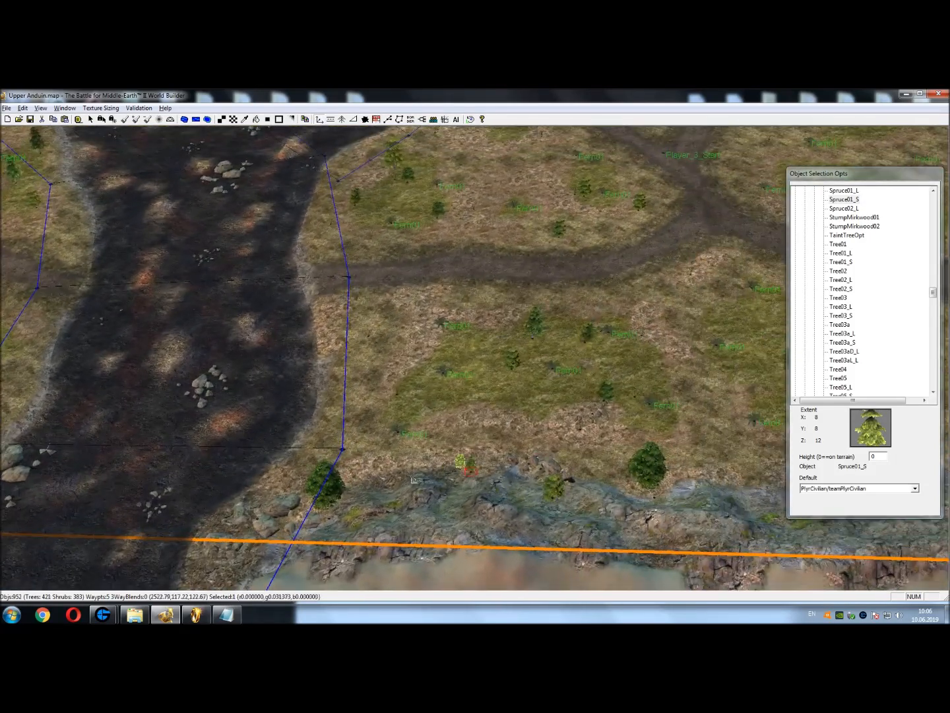
{"action": "left_click", "coordinate": [383, 512]}
{"action": "right_click_drag", "start_coordinate": [720, 462], "coordinate": [399, 467]}
{"action": "left_click", "coordinate": [356, 492]}
{"action": "right_click_drag", "start_coordinate": [732, 462], "coordinate": [398, 458]}
{"action": "right_click_drag", "start_coordinate": [677, 361], "coordinate": [596, 493]}
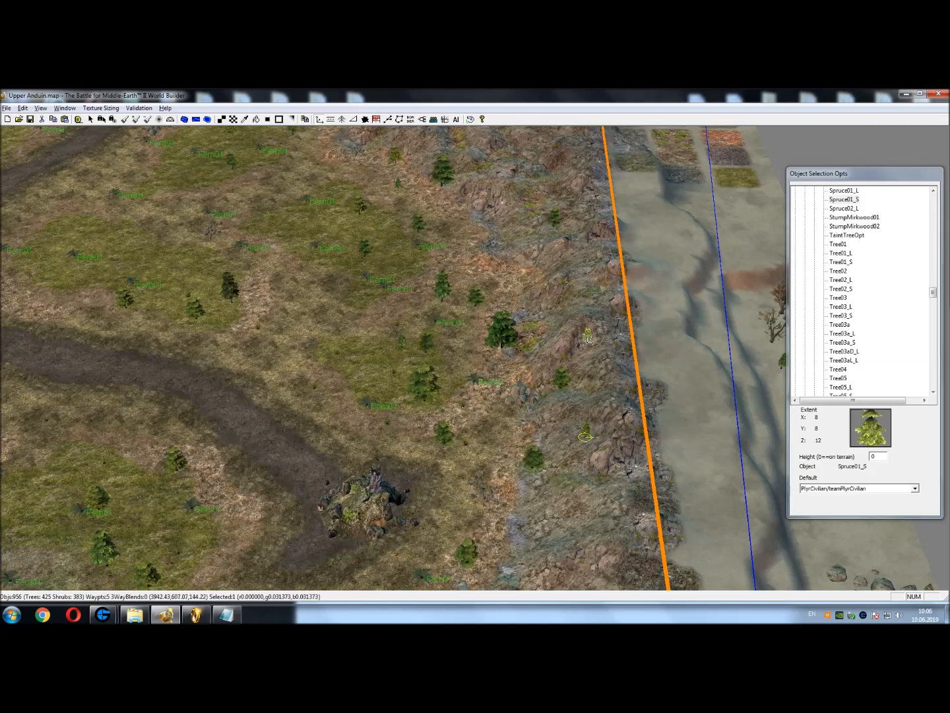
Place Spruce01_S trees on the eastern border cliffs north of the southeastern lair
{"action": "right_click_drag", "start_coordinate": [590, 338], "coordinate": [534, 452]}
{"action": "left_click", "coordinate": [451, 403]}
{"action": "right_click_drag", "start_coordinate": [451, 403], "coordinate": [516, 496]}
{"action": "left_click", "coordinate": [505, 459]}
{"action": "left_click", "coordinate": [427, 322]}
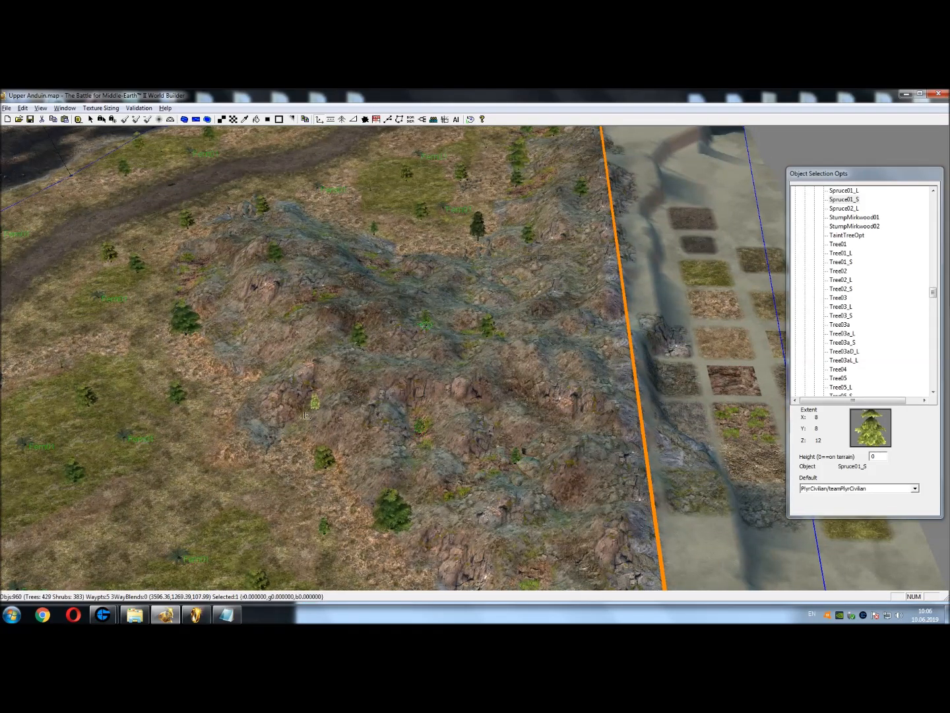
Place Spruce01_S trees on the large rocky hill at the eastern border south of the eastern river arm
{"action": "left_click", "coordinate": [264, 431]}
{"action": "right_click_drag", "start_coordinate": [266, 432], "coordinate": [390, 482]}
{"action": "left_click", "coordinate": [421, 500]}
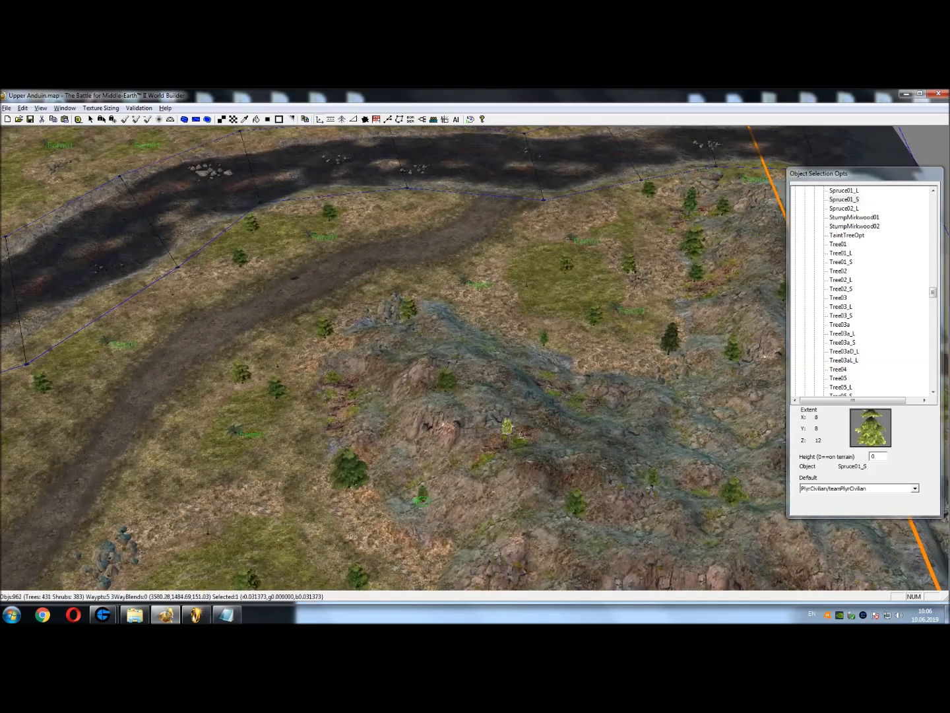
{"action": "right_click_drag", "start_coordinate": [460, 366], "coordinate": [381, 408]}
{"action": "right_click_drag", "start_coordinate": [464, 361], "coordinate": [462, 532]}
{"action": "left_click", "coordinate": [463, 532]}
{"action": "left_click", "coordinate": [395, 484]}
Pick the bare TreeEttenmoors01 sample tree outside the eastern border as the object to place
{"action": "right_click_drag", "start_coordinate": [396, 484], "coordinate": [573, 182]}
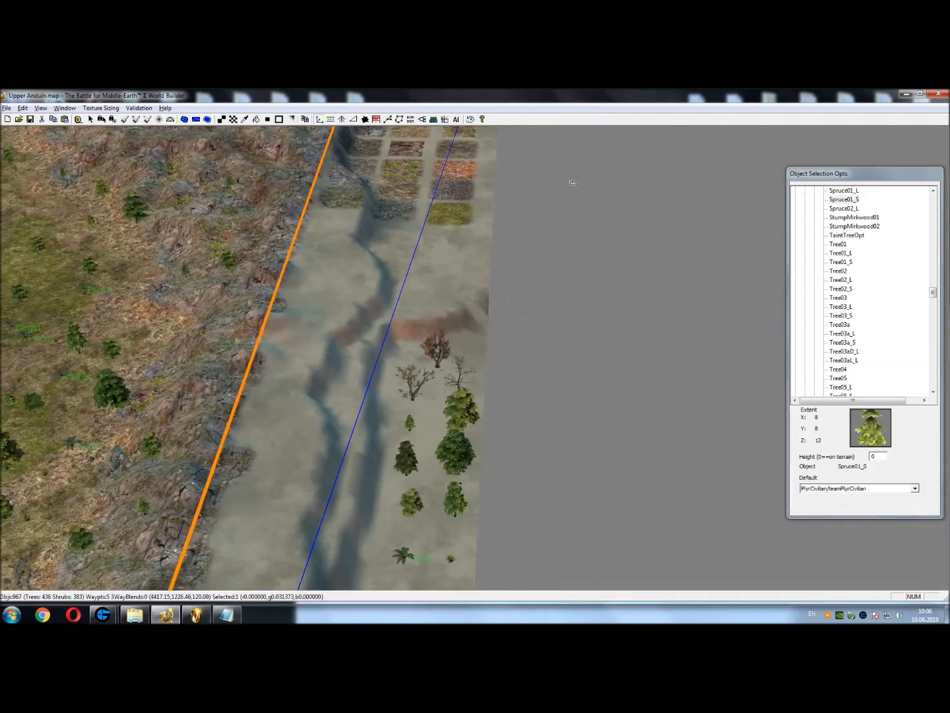
{"action": "scroll", "coordinate": [502, 227], "scroll_direction": "up", "scroll_amount": 3}
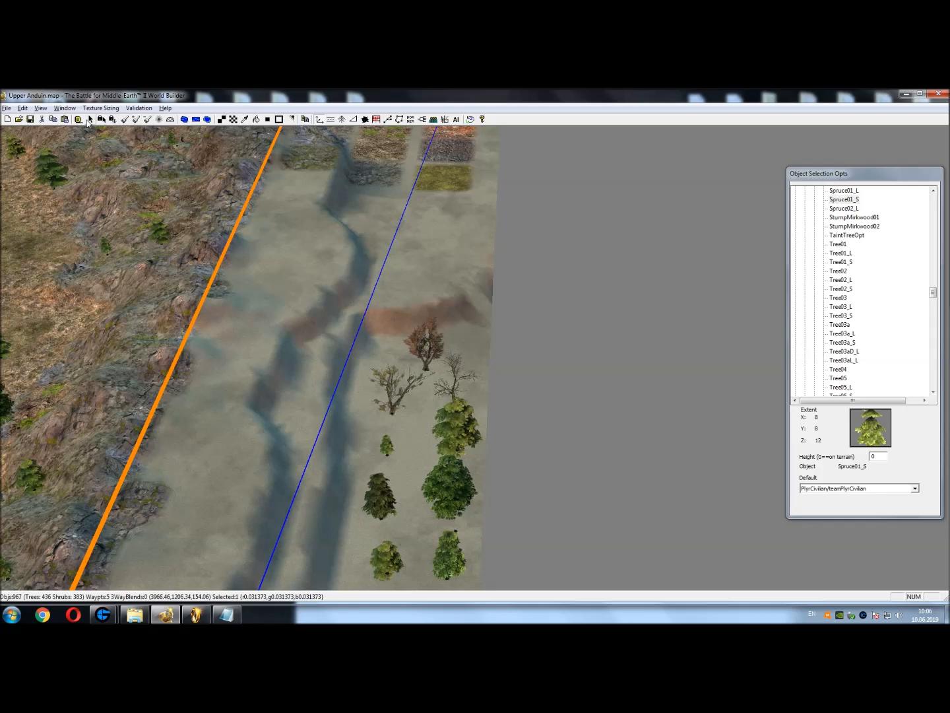
{"action": "left_click", "coordinate": [90, 120]}
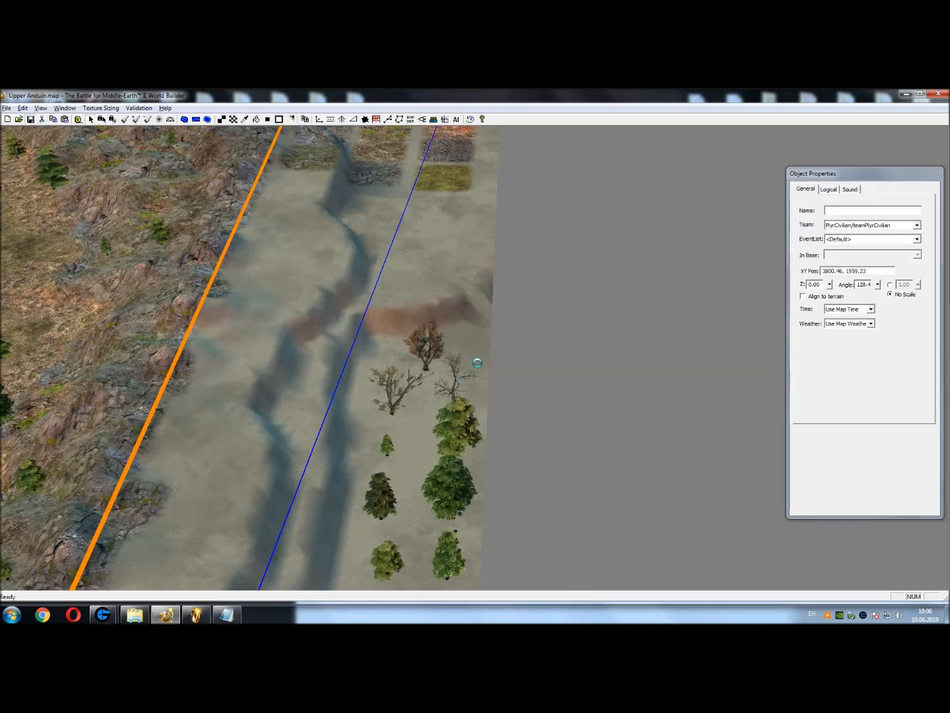
{"action": "left_click", "coordinate": [393, 404]}
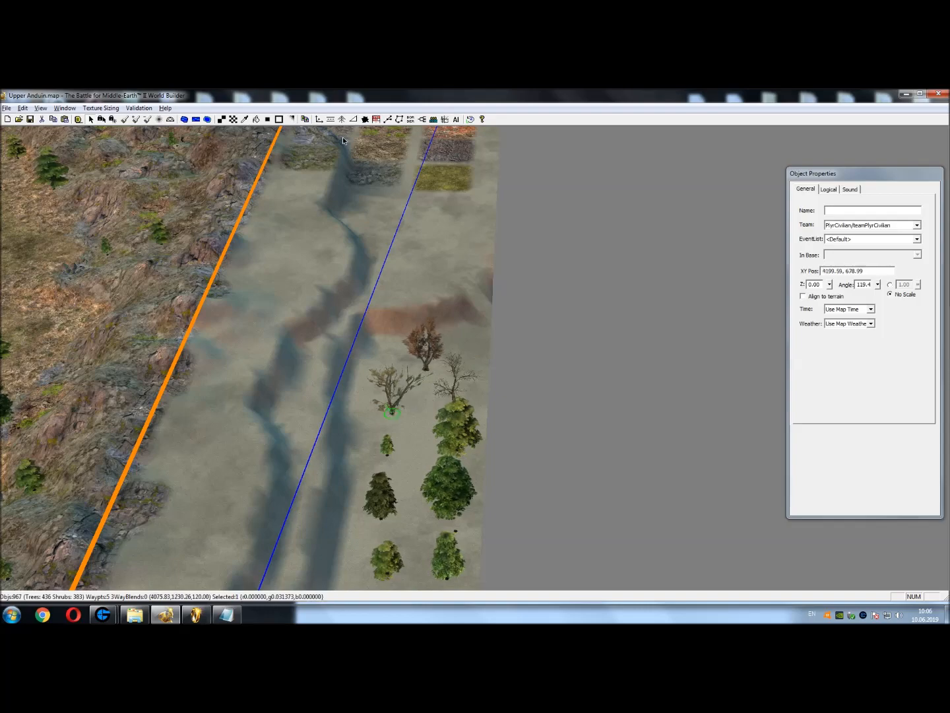
{"action": "left_click", "coordinate": [318, 120]}
Place TreeEttenmoors01 trees beside the southeastern lair and near the southern border east of the river
{"action": "right_click_drag", "start_coordinate": [389, 359], "coordinate": [536, 415]}
{"action": "scroll", "coordinate": [538, 415], "scroll_direction": "down", "scroll_amount": 2}
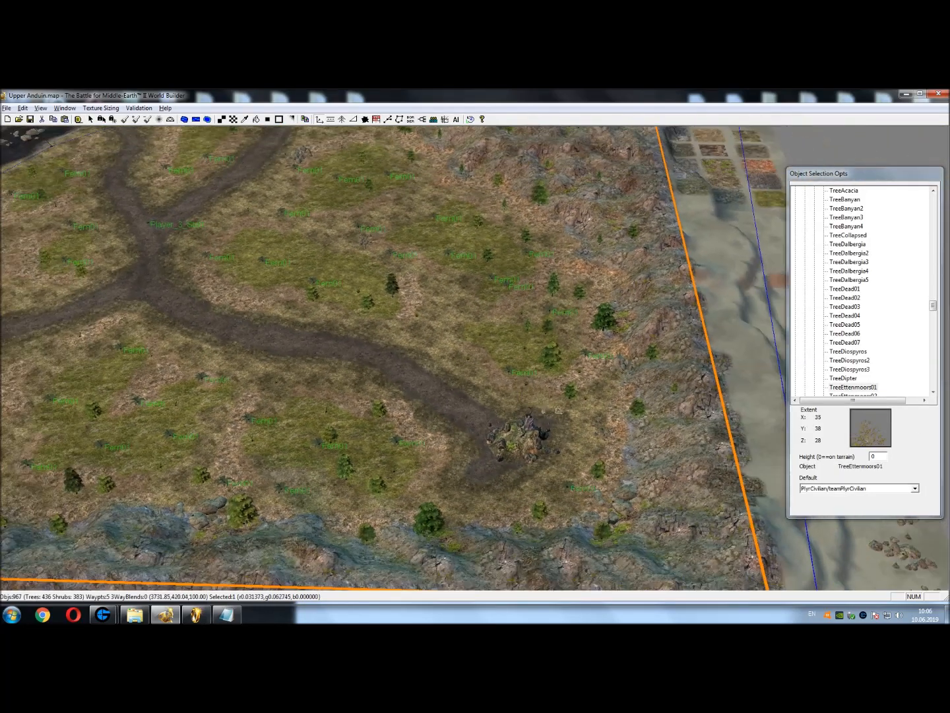
{"action": "left_click", "coordinate": [598, 405]}
{"action": "right_click_drag", "start_coordinate": [575, 455], "coordinate": [534, 483]}
{"action": "left_click", "coordinate": [422, 481]}
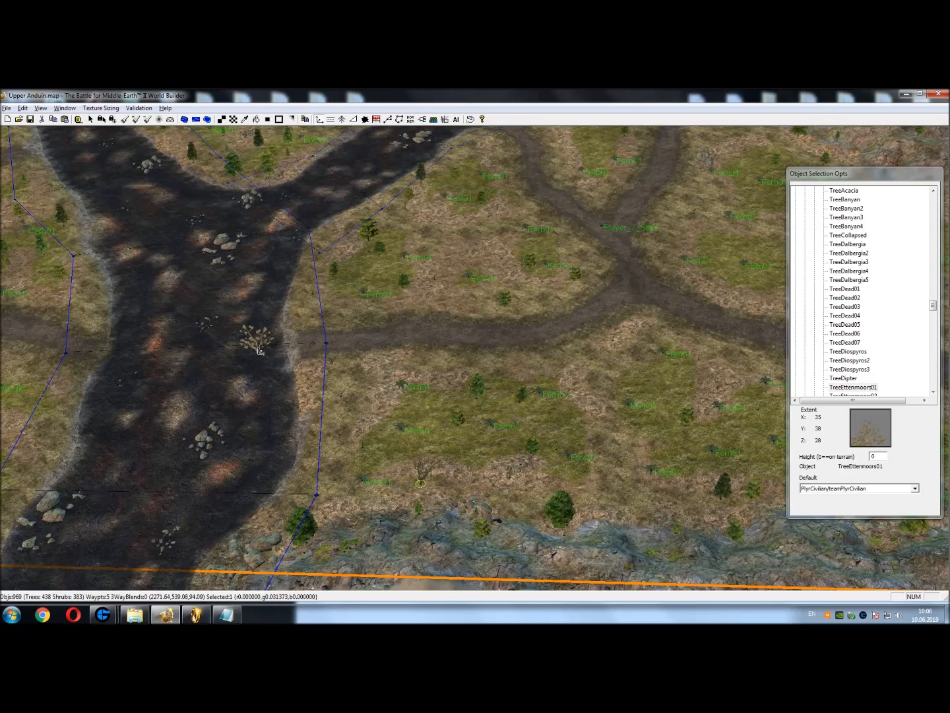
Place TreeEttenmoors01 trees across the eastern grassland near the eastern river arm
{"action": "right_click_drag", "start_coordinate": [416, 356], "coordinate": [439, 496]}
{"action": "right_click_drag", "start_coordinate": [422, 396], "coordinate": [526, 549]}
{"action": "scroll", "coordinate": [307, 413], "scroll_direction": "up", "scroll_amount": 2}
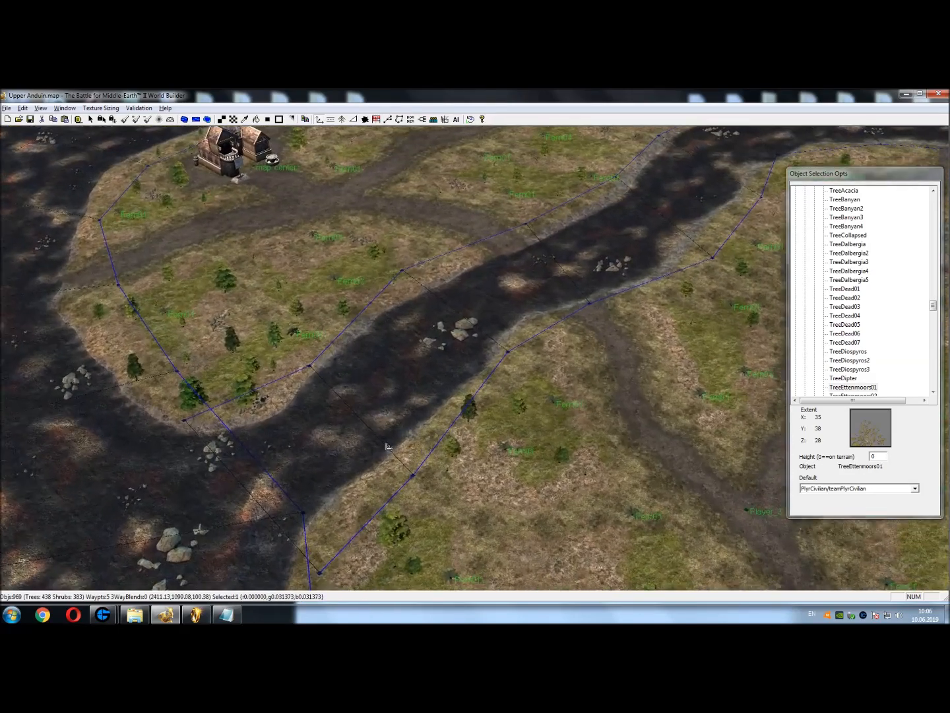
{"action": "right_click_drag", "start_coordinate": [402, 372], "coordinate": [183, 422]}
{"action": "left_click_drag", "start_coordinate": [638, 423], "coordinate": [627, 394]}
{"action": "right_click_drag", "start_coordinate": [519, 432], "coordinate": [319, 568]}
{"action": "left_click", "coordinate": [610, 388]}
{"action": "right_click_drag", "start_coordinate": [514, 356], "coordinate": [447, 481]}
{"action": "right_click_drag", "start_coordinate": [503, 400], "coordinate": [483, 522]}
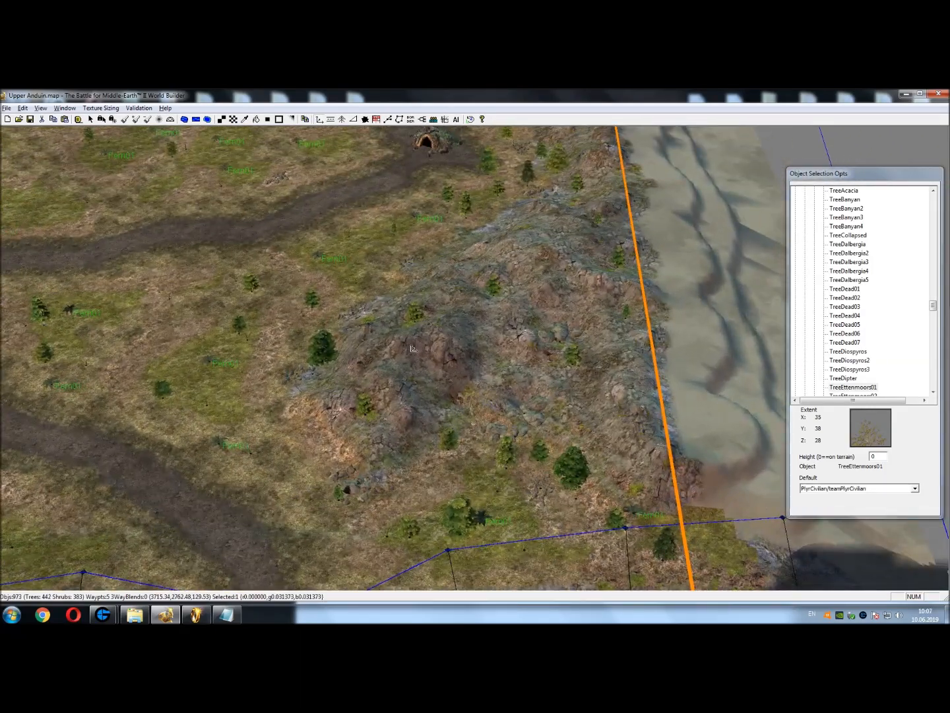
Place TreeEttenmoors01 trees on the northeastern grassland between the northern border and the northern river
{"action": "right_click_drag", "start_coordinate": [431, 360], "coordinate": [574, 508]}
{"action": "right_click_drag", "start_coordinate": [390, 330], "coordinate": [604, 534]}
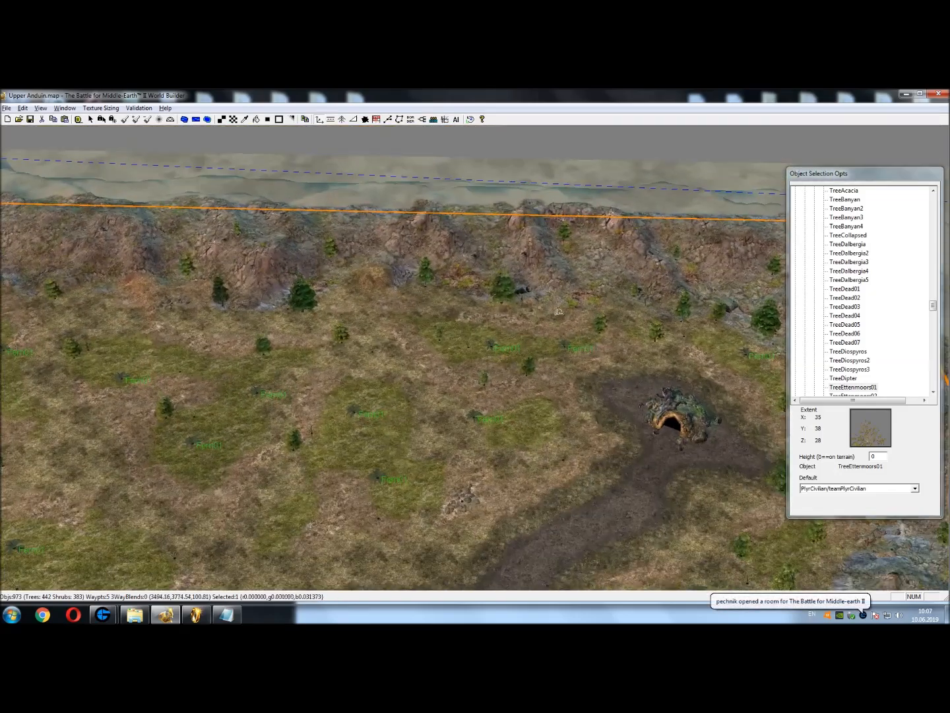
{"action": "right_click_drag", "start_coordinate": [326, 395], "coordinate": [614, 453]}
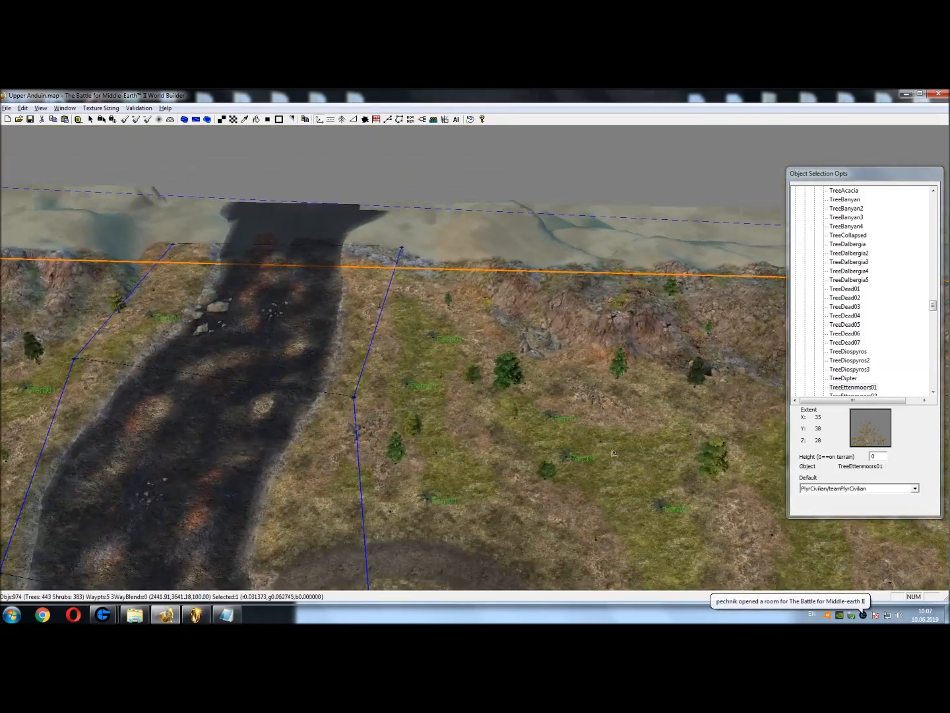
{"action": "right_click_drag", "start_coordinate": [431, 414], "coordinate": [466, 248]}
{"action": "right_click_drag", "start_coordinate": [389, 501], "coordinate": [474, 389]}
{"action": "left_click", "coordinate": [591, 404]}
Place TreeEttenmoors01 trees around the central part of the map between the river arms
{"action": "right_click_drag", "start_coordinate": [515, 494], "coordinate": [459, 388]}
{"action": "left_click", "coordinate": [202, 447]}
{"action": "right_click_drag", "start_coordinate": [203, 447], "coordinate": [534, 501]}
{"action": "left_click", "coordinate": [464, 336]}
{"action": "right_click_drag", "start_coordinate": [434, 543], "coordinate": [317, 349]}
{"action": "right_click_drag", "start_coordinate": [482, 297], "coordinate": [512, 438]}
{"action": "key", "text": "Delete"}
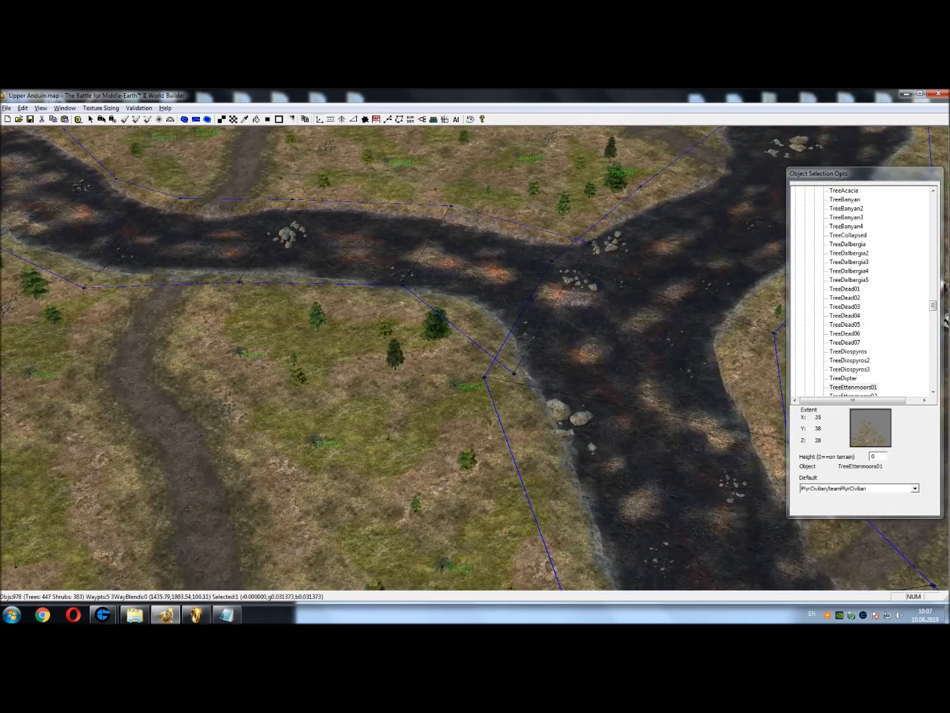
Place TreeEttenmoors01 trees across the southwestern grassland, including one south of the southwestern lair
{"action": "right_click_drag", "start_coordinate": [560, 404], "coordinate": [540, 310]}
{"action": "right_click_drag", "start_coordinate": [680, 494], "coordinate": [588, 299]}
{"action": "left_click", "coordinate": [558, 380]}
{"action": "right_click_drag", "start_coordinate": [611, 562], "coordinate": [842, 462]}
{"action": "left_click", "coordinate": [553, 425]}
{"action": "right_click_drag", "start_coordinate": [633, 439], "coordinate": [854, 437]}
{"action": "left_click", "coordinate": [474, 552]}
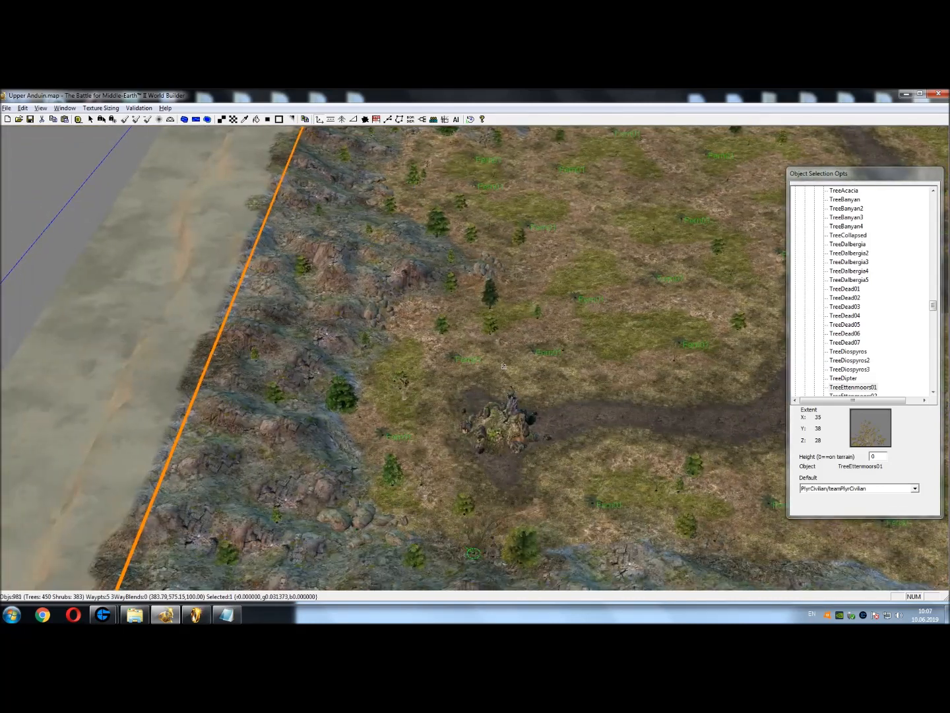
{"action": "key", "text": "ctrl+z"}
{"action": "left_click_drag", "start_coordinate": [452, 551], "coordinate": [442, 527]}
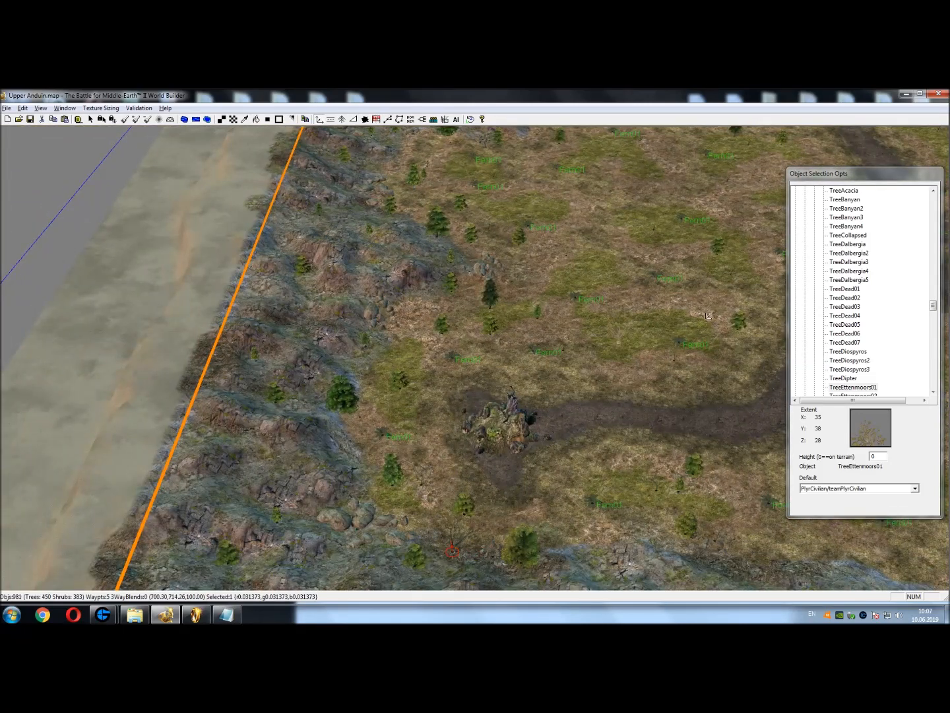
Place TreeEttenmoors01 trees on the western grassland close to the western river arm
{"action": "right_click_drag", "start_coordinate": [560, 306], "coordinate": [489, 426]}
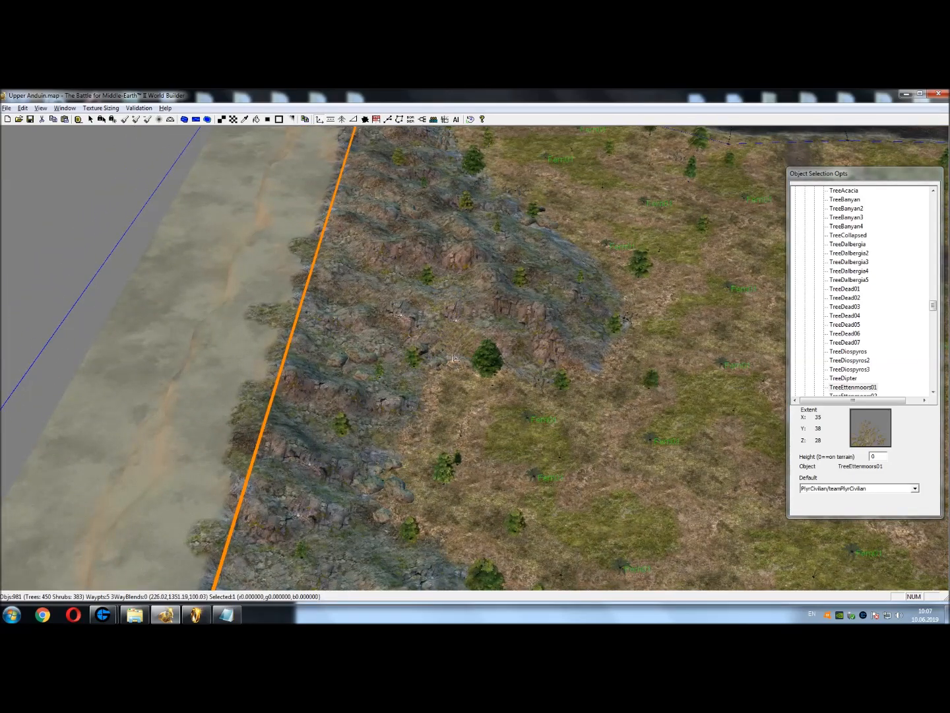
{"action": "right_click_drag", "start_coordinate": [638, 239], "coordinate": [664, 128]}
{"action": "right_click_drag", "start_coordinate": [185, 212], "coordinate": [314, 255]}
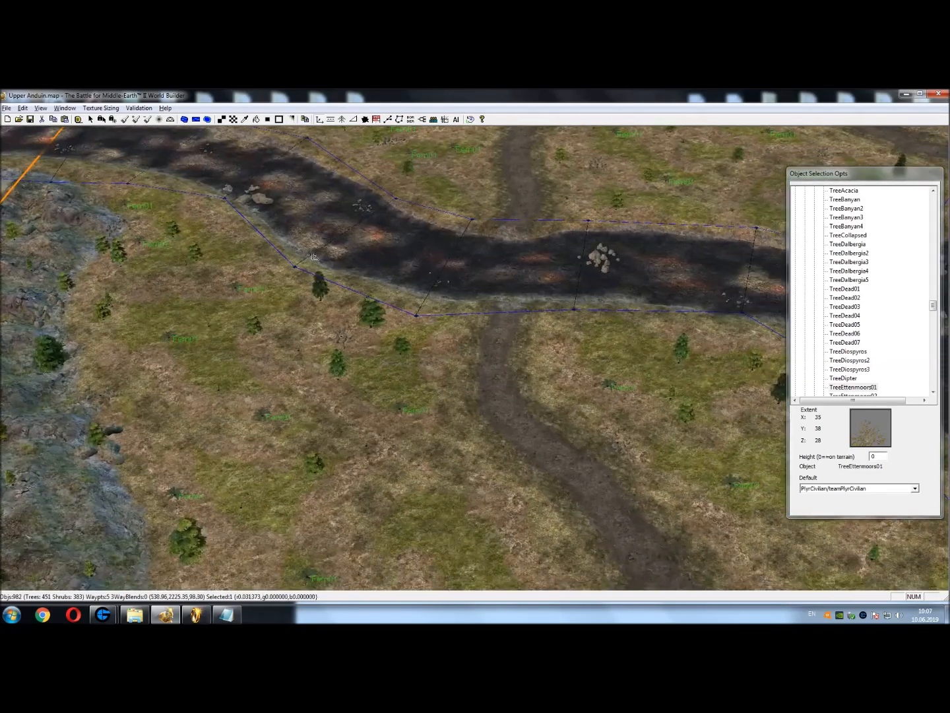
{"action": "right_click_drag", "start_coordinate": [604, 379], "coordinate": [474, 443]}
{"action": "left_click", "coordinate": [519, 400]}
Place TreeEttenmoors01 trees on the northwestern grassland east of the lair and below the northern cliffs
{"action": "right_click_drag", "start_coordinate": [519, 401], "coordinate": [491, 426]}
{"action": "right_click_drag", "start_coordinate": [727, 235], "coordinate": [386, 449]}
{"action": "left_click", "coordinate": [457, 396]}
{"action": "right_click_drag", "start_coordinate": [155, 224], "coordinate": [291, 326]}
{"action": "left_click", "coordinate": [464, 342]}
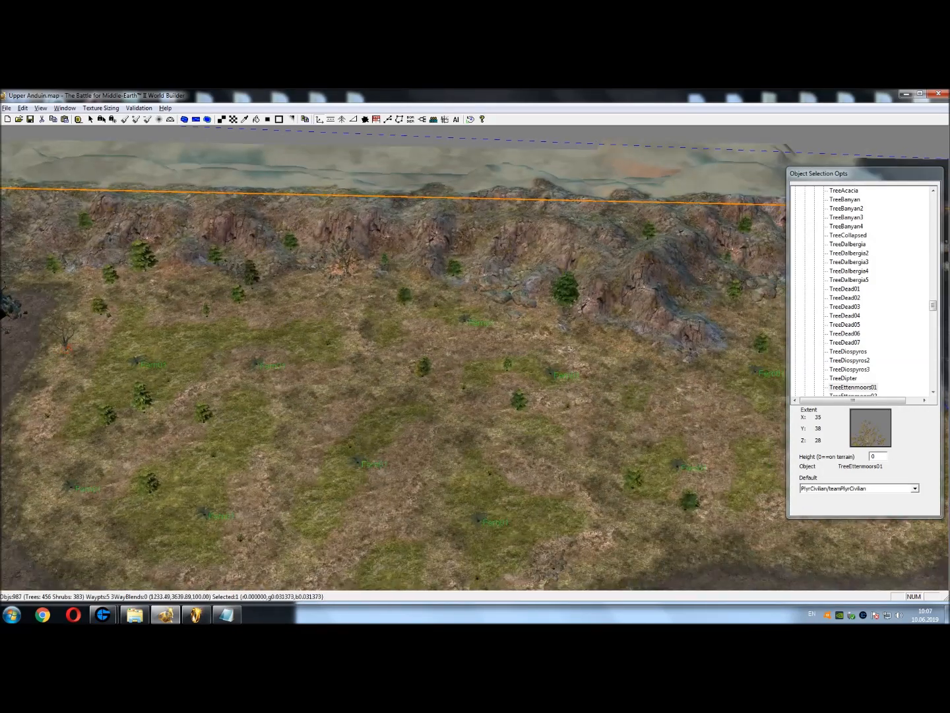
Pick the TreeDead07 sample tree beyond the eastern border and place one on the eastern cliffs
{"action": "right_click_drag", "start_coordinate": [542, 352], "coordinate": [106, 366]}
{"action": "right_click_drag", "start_coordinate": [363, 334], "coordinate": [196, 405]}
{"action": "right_click_drag", "start_coordinate": [488, 338], "coordinate": [84, 188]}
{"action": "right_click_drag", "start_coordinate": [660, 389], "coordinate": [258, 258]}
{"action": "right_click_drag", "start_coordinate": [377, 416], "coordinate": [359, 218]}
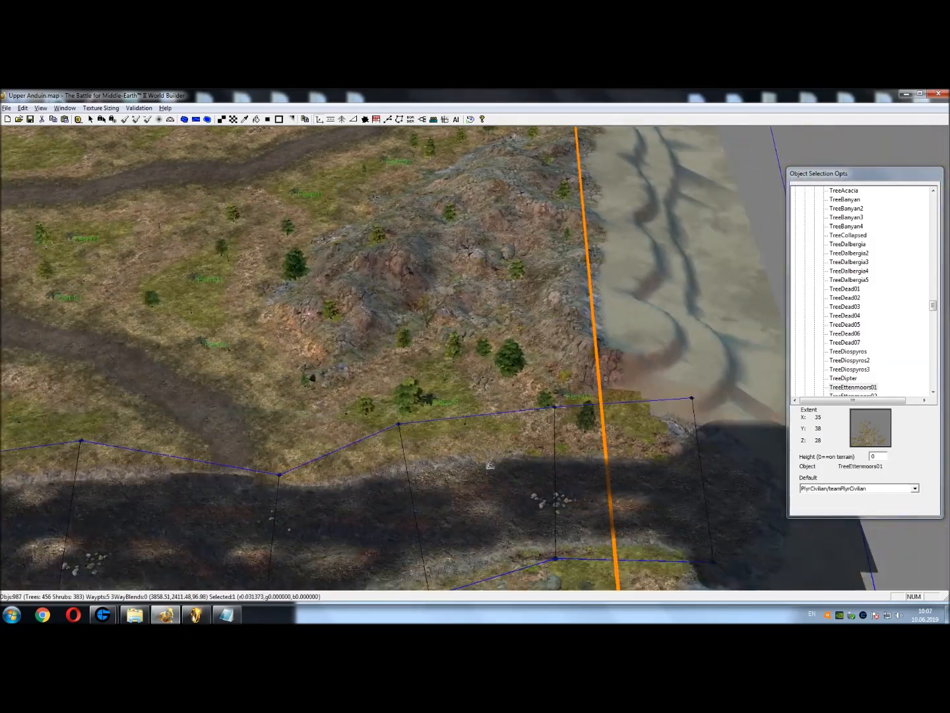
{"action": "right_click_drag", "start_coordinate": [490, 466], "coordinate": [416, 260]}
{"action": "right_click_drag", "start_coordinate": [580, 456], "coordinate": [389, 185]}
{"action": "right_click_drag", "start_coordinate": [414, 399], "coordinate": [445, 198]}
{"action": "right_click_drag", "start_coordinate": [449, 428], "coordinate": [528, 189]}
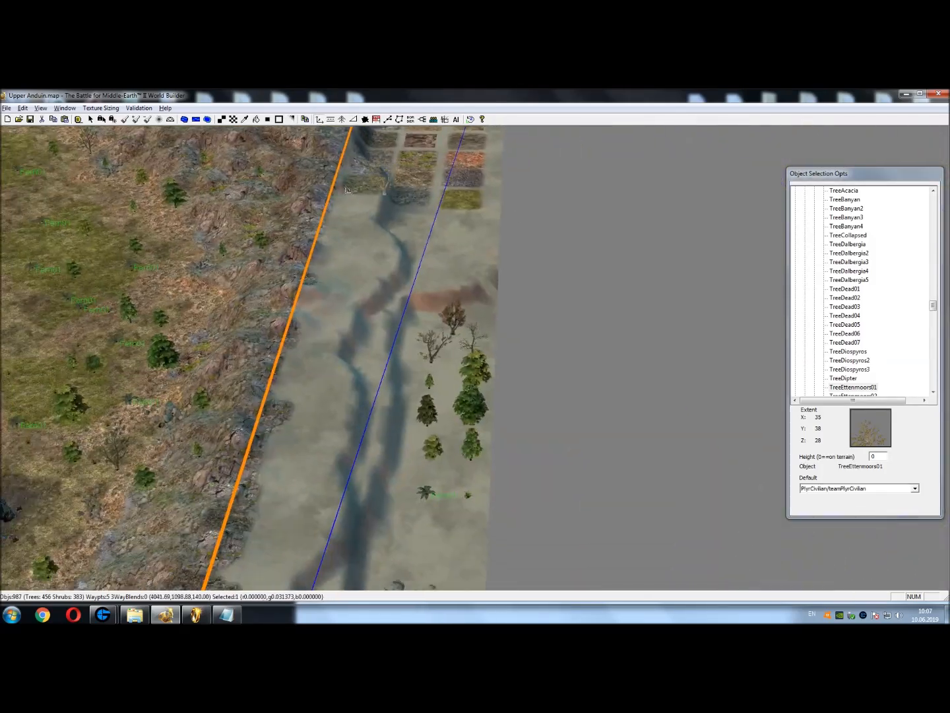
{"action": "scroll", "coordinate": [348, 190], "scroll_direction": "up", "scroll_amount": 2}
{"action": "left_click", "coordinate": [91, 120]}
{"action": "right_click_drag", "start_coordinate": [421, 220], "coordinate": [542, 477]}
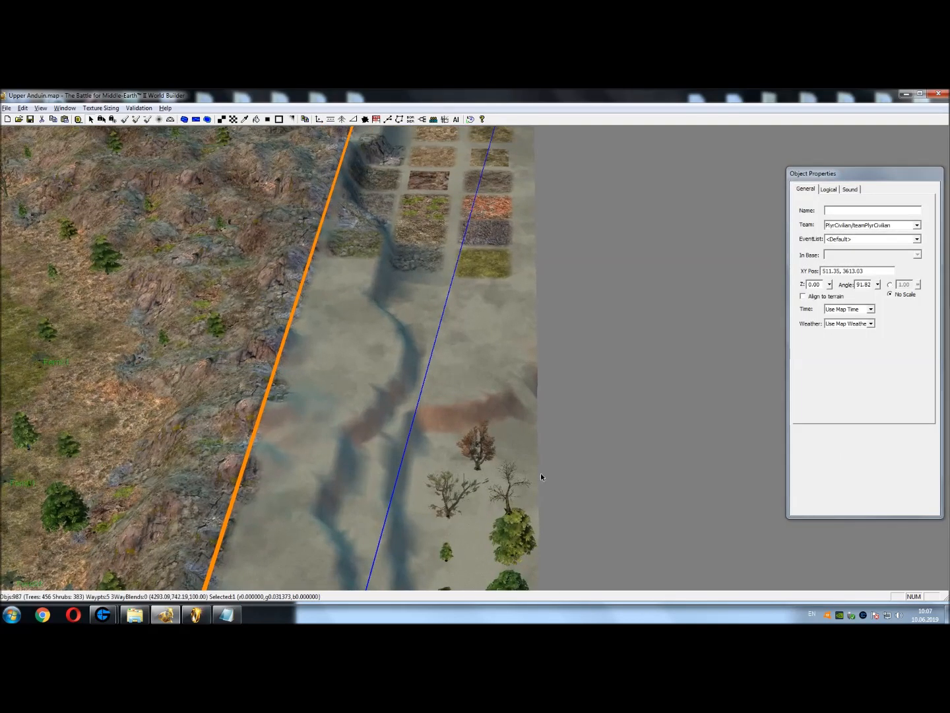
{"action": "left_click", "coordinate": [510, 519]}
{"action": "scroll", "coordinate": [508, 508], "scroll_direction": "down", "scroll_amount": 3}
{"action": "left_click", "coordinate": [320, 120]}
{"action": "right_click_drag", "start_coordinate": [277, 277], "coordinate": [412, 403]}
{"action": "right_click_drag", "start_coordinate": [317, 464], "coordinate": [528, 244]}
{"action": "right_click_drag", "start_coordinate": [345, 389], "coordinate": [663, 468]}
{"action": "right_click_drag", "start_coordinate": [296, 442], "coordinate": [600, 477]}
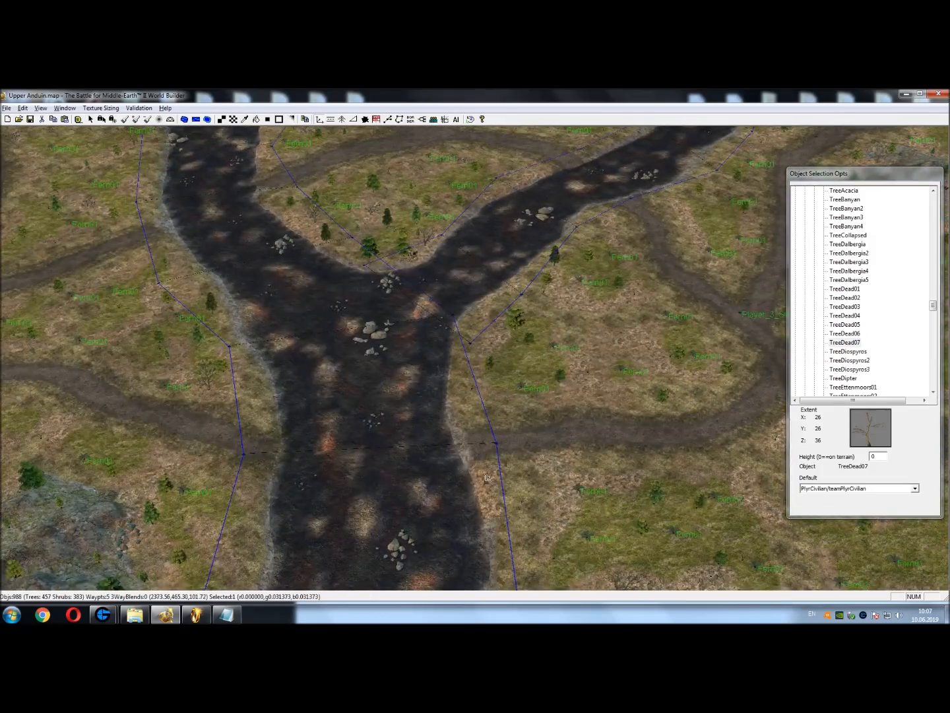
Try a TreeDead07 tree near the eastern river arm and undo its placement
{"action": "right_click_drag", "start_coordinate": [501, 280], "coordinate": [363, 277]}
{"action": "scroll", "coordinate": [350, 391], "scroll_direction": "up", "scroll_amount": 3}
{"action": "right_click_drag", "start_coordinate": [350, 390], "coordinate": [437, 344]}
{"action": "right_click_drag", "start_coordinate": [521, 334], "coordinate": [423, 479]}
{"action": "right_click_drag", "start_coordinate": [640, 337], "coordinate": [436, 531]}
{"action": "left_click", "coordinate": [497, 425]}
{"action": "key", "text": "ctrl+z"}
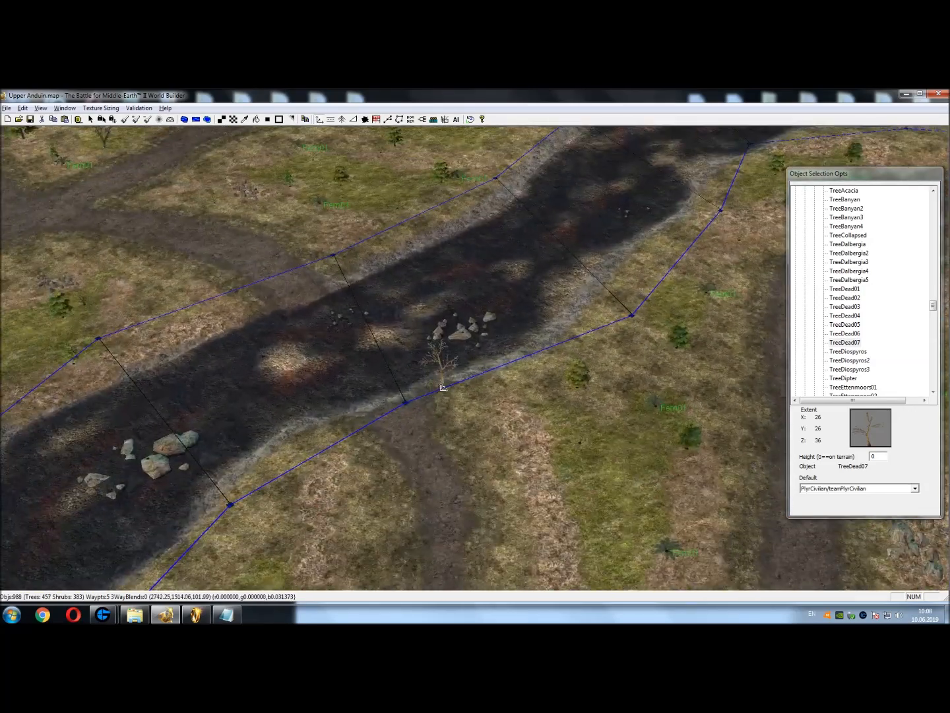
{"action": "right_click_drag", "start_coordinate": [579, 414], "coordinate": [389, 384]}
{"action": "right_click_drag", "start_coordinate": [426, 341], "coordinate": [550, 176]}
{"action": "scroll", "coordinate": [550, 180], "scroll_direction": "down", "scroll_amount": 2}
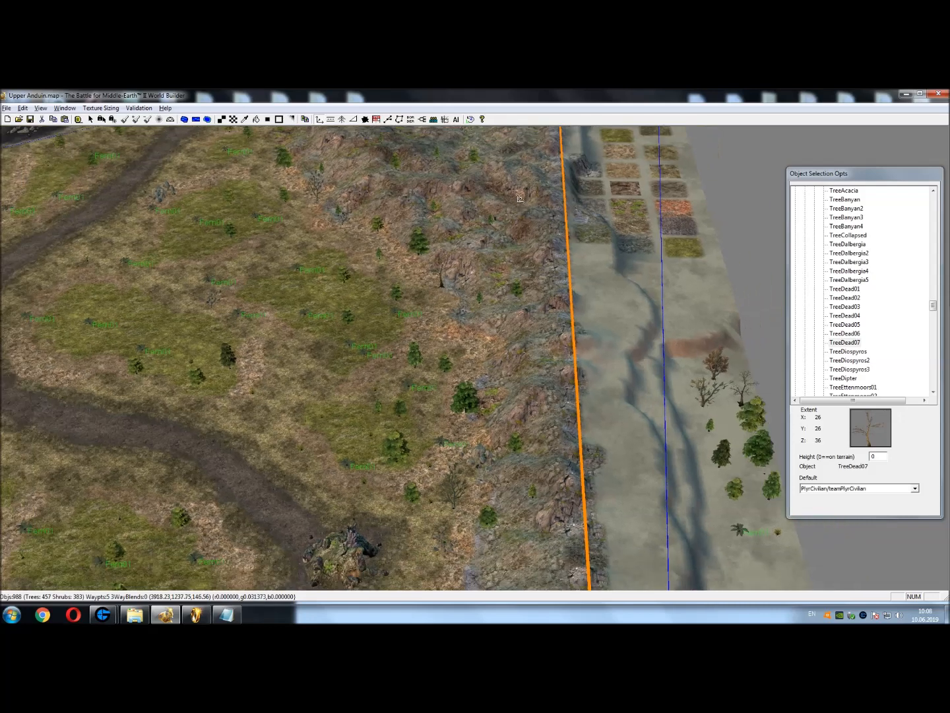
Select the dead tree on the eastern cliffs together with all similar TreeDead07 objects and delete them
{"action": "left_click", "coordinate": [91, 120]}
{"action": "right_click_drag", "start_coordinate": [442, 285], "coordinate": [441, 376]}
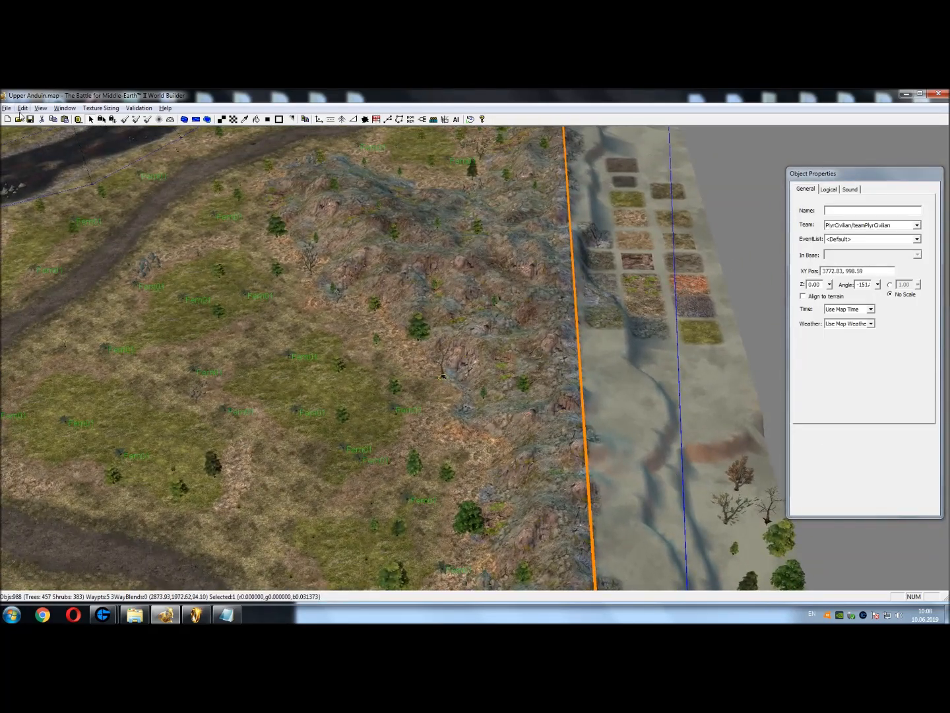
{"action": "left_click", "coordinate": [40, 108]}
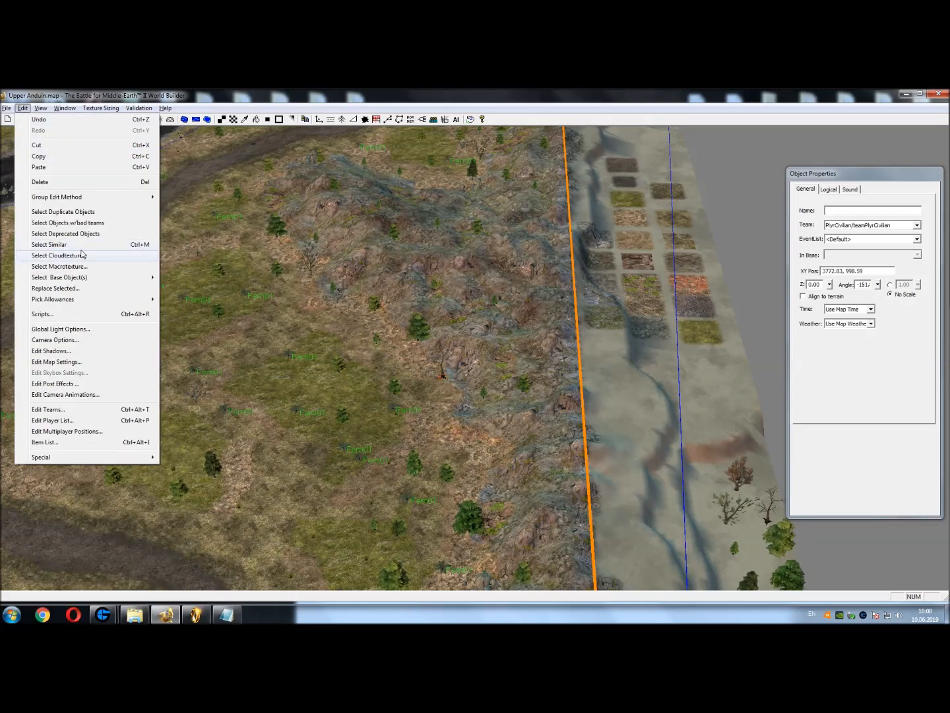
{"action": "left_click", "coordinate": [86, 249]}
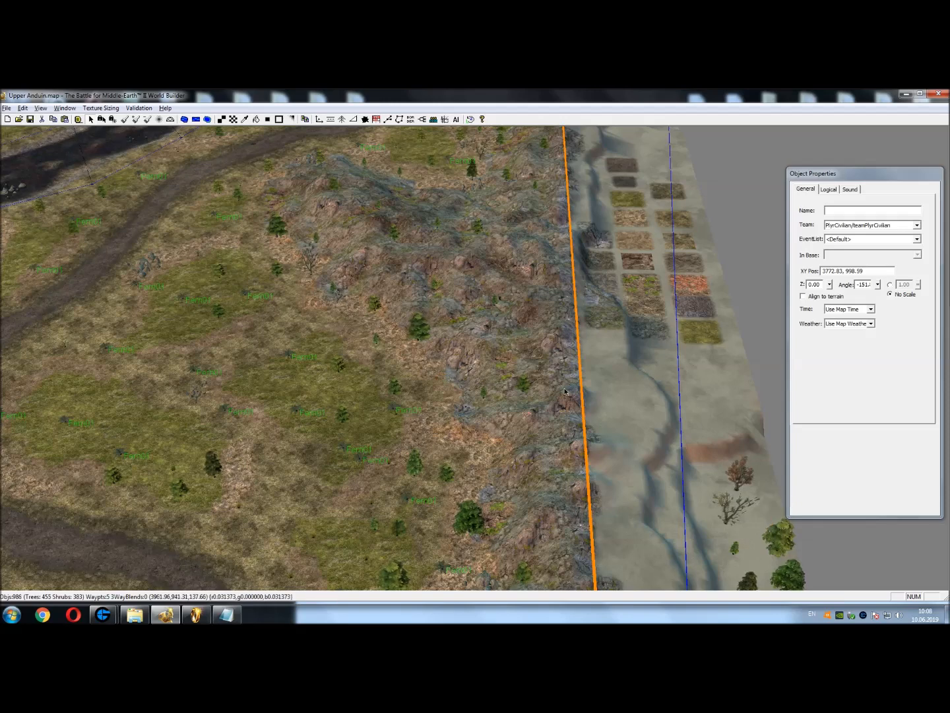
Pick the TreeEvergreen01c sample beyond the eastern border and place one northwest of the southeastern lair
{"action": "right_click_drag", "start_coordinate": [566, 392], "coordinate": [511, 342]}
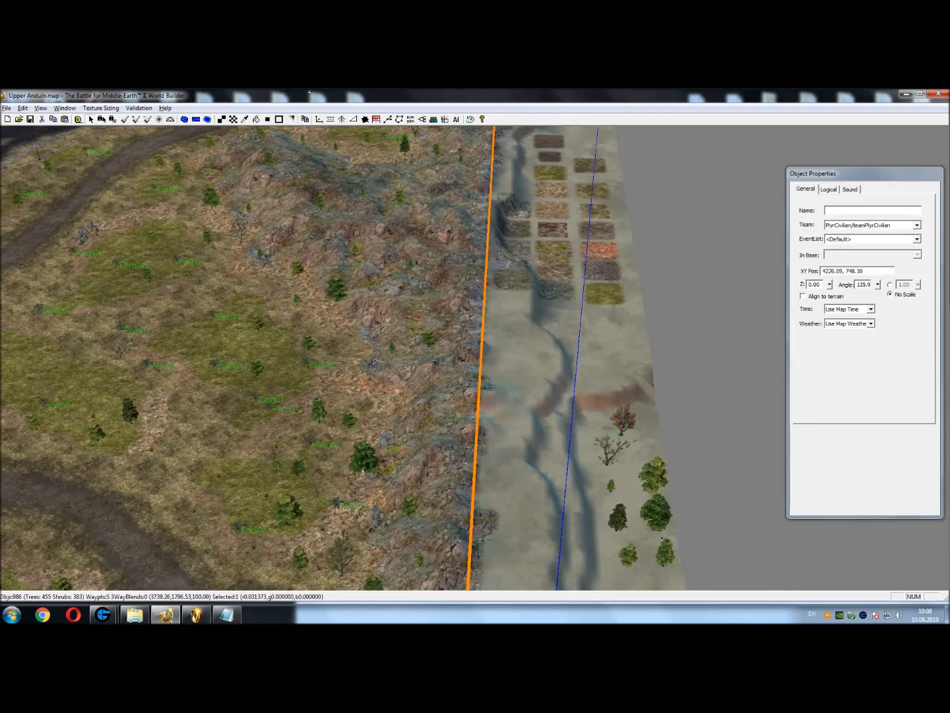
{"action": "left_click", "coordinate": [321, 121]}
{"action": "right_click_drag", "start_coordinate": [322, 407], "coordinate": [532, 377]}
{"action": "scroll", "coordinate": [531, 377], "scroll_direction": "up", "scroll_amount": 3}
{"action": "right_click_drag", "start_coordinate": [515, 506], "coordinate": [449, 336]}
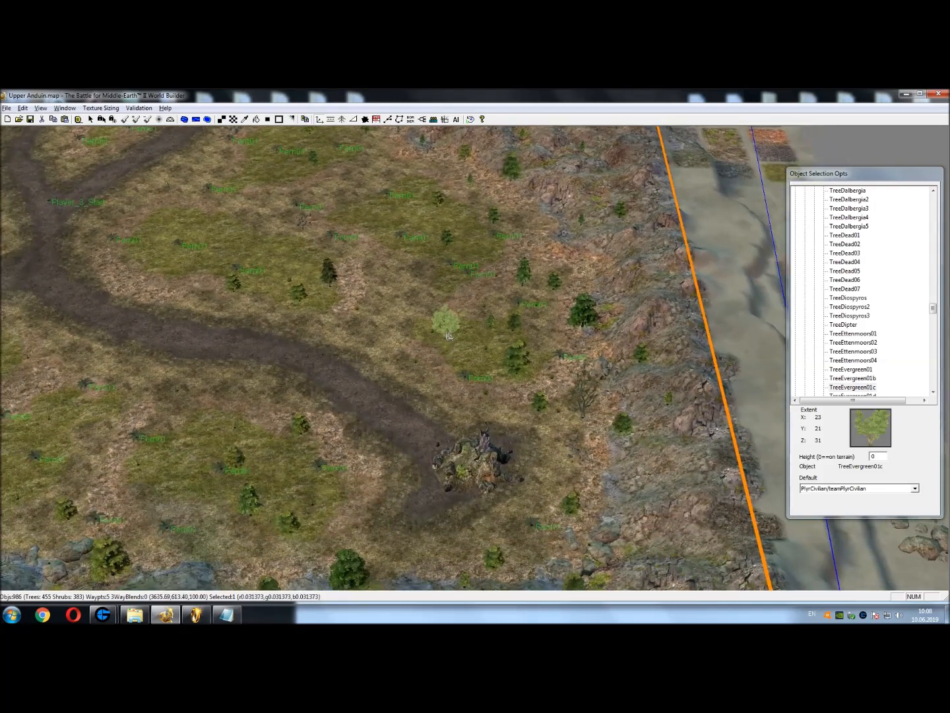
{"action": "left_click", "coordinate": [422, 353]}
Place TreeEvergreen01c trees along the southern grassland beside the border cliffs, continuing towards the southwest
{"action": "right_click_drag", "start_coordinate": [136, 466], "coordinate": [524, 420]}
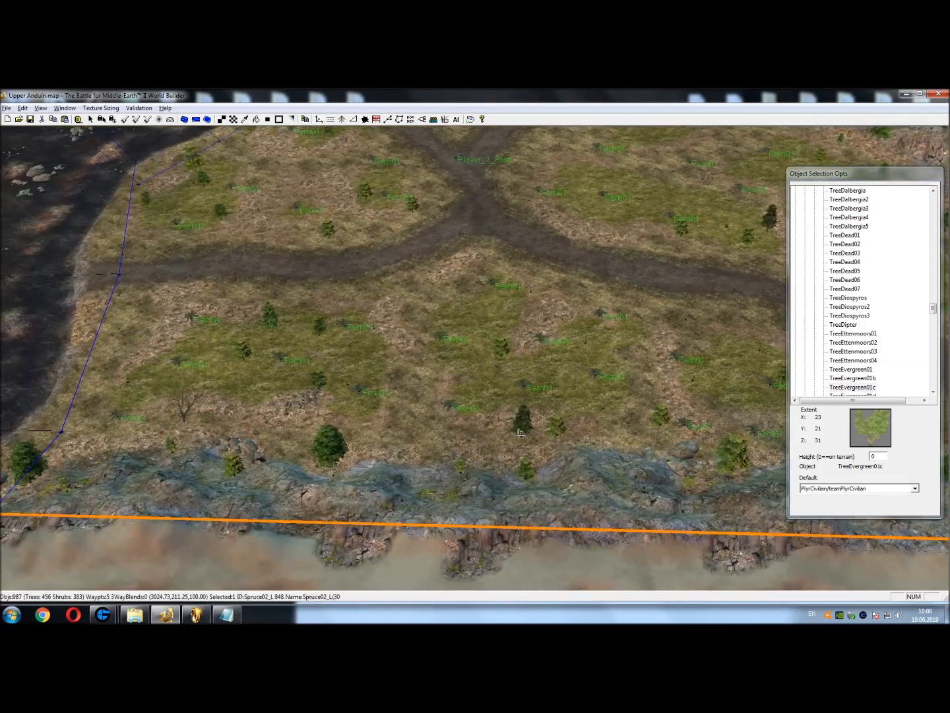
{"action": "left_click", "coordinate": [624, 426]}
{"action": "right_click_drag", "start_coordinate": [198, 402], "coordinate": [537, 459]}
{"action": "left_click", "coordinate": [441, 441]}
{"action": "right_click_drag", "start_coordinate": [159, 380], "coordinate": [430, 511]}
{"action": "right_click_drag", "start_coordinate": [188, 494], "coordinate": [511, 481]}
{"action": "left_click", "coordinate": [455, 340]}
Place TreeEvergreen01c trees northward across the western grassland up to the bank by the river junction
{"action": "right_click_drag", "start_coordinate": [473, 148], "coordinate": [383, 494]}
{"action": "left_click", "coordinate": [354, 449]}
{"action": "right_click_drag", "start_coordinate": [496, 264], "coordinate": [400, 408]}
{"action": "left_click", "coordinate": [381, 391]}
{"action": "right_click_drag", "start_coordinate": [555, 382], "coordinate": [142, 337]}
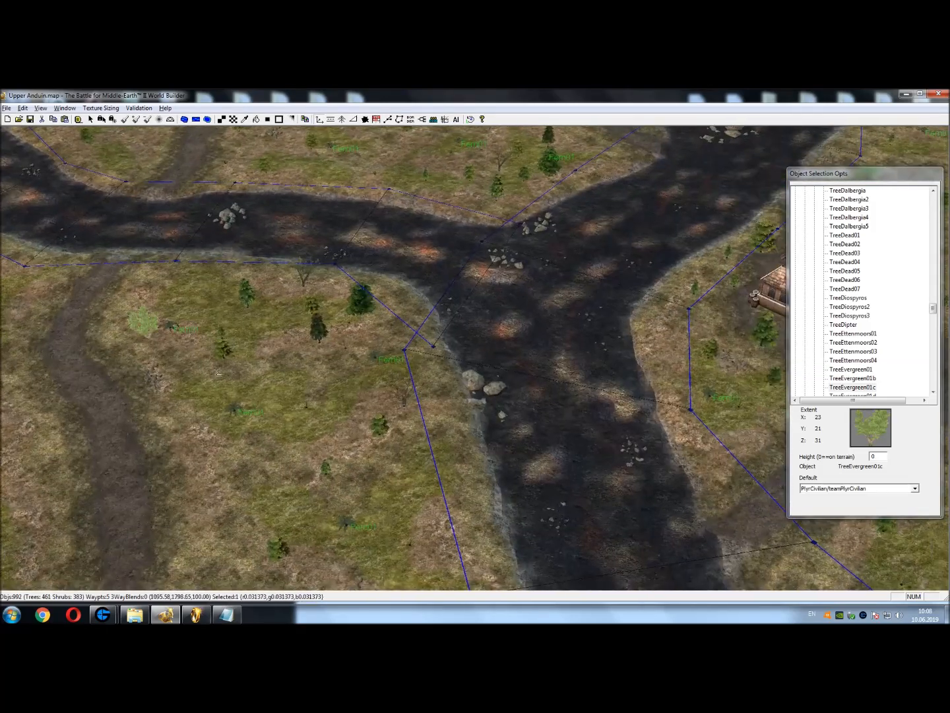
{"action": "left_click", "coordinate": [278, 342]}
Place TreeEvergreen01c trees near the southern tip of the central land and on the bank west of the central building
{"action": "right_click_drag", "start_coordinate": [432, 373], "coordinate": [390, 306]}
{"action": "right_click_drag", "start_coordinate": [485, 403], "coordinate": [327, 406]}
{"action": "left_click", "coordinate": [281, 429]}
{"action": "right_click_drag", "start_coordinate": [313, 362], "coordinate": [371, 540]}
{"action": "right_click_drag", "start_coordinate": [308, 397], "coordinate": [344, 487]}
{"action": "left_click", "coordinate": [328, 485]}
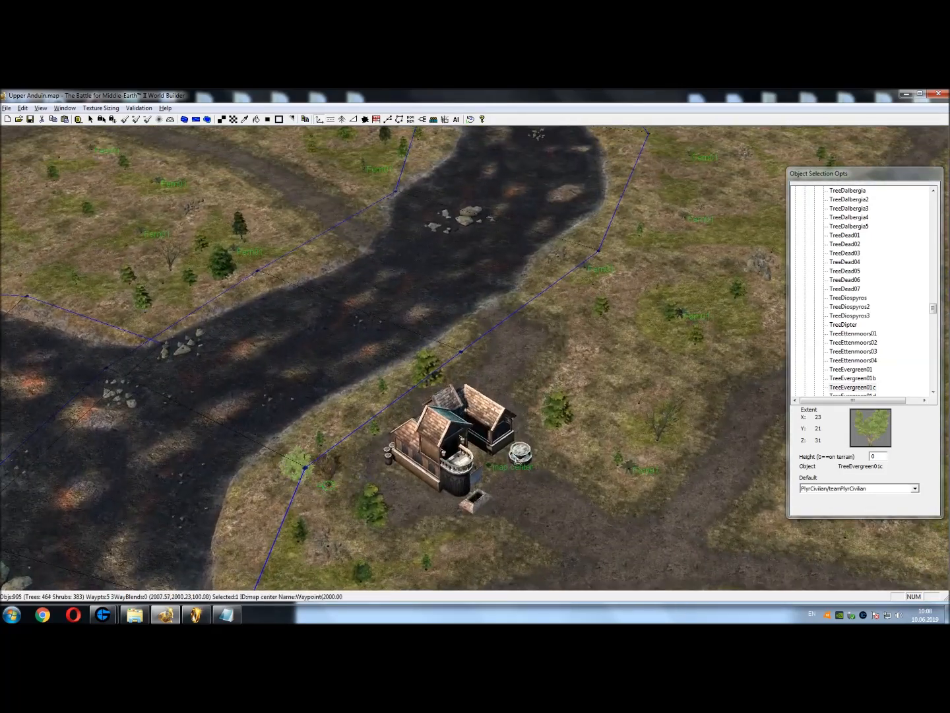
Place TreeEvergreen01c trees northeast of the central building and on the grassland across the river to the northwest
{"action": "right_click_drag", "start_coordinate": [617, 494], "coordinate": [569, 528]}
{"action": "left_click", "coordinate": [560, 310]}
{"action": "right_click_drag", "start_coordinate": [284, 396], "coordinate": [587, 489]}
{"action": "left_click", "coordinate": [617, 441]}
{"action": "right_click_drag", "start_coordinate": [650, 254], "coordinate": [574, 389]}
{"action": "left_click", "coordinate": [571, 346]}
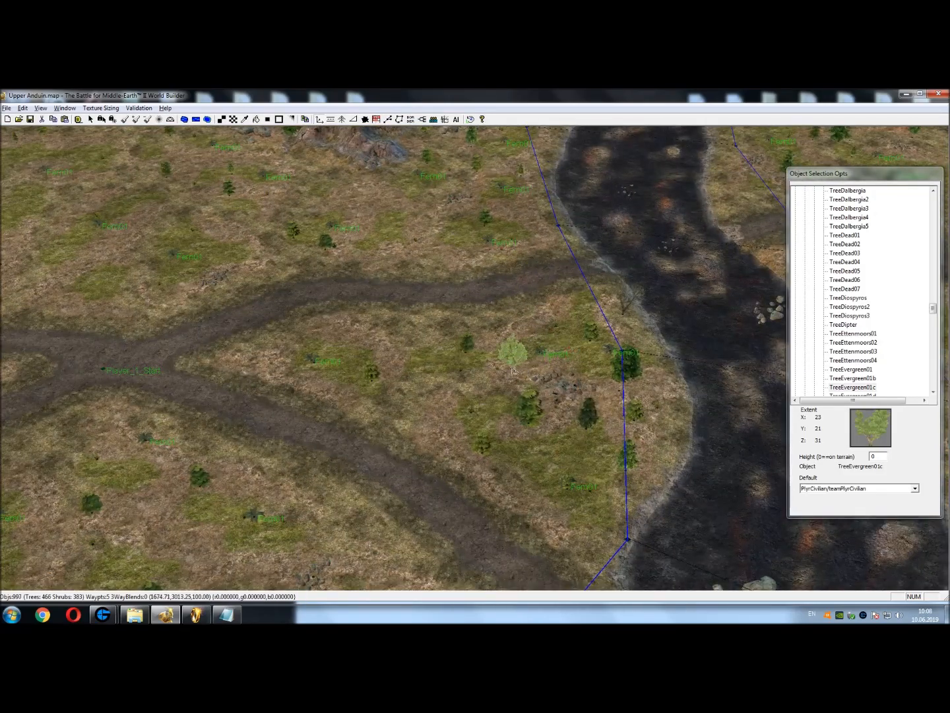
Place TreeEvergreen01c trees on the northwestern grassland and beside the cliffs near the northwestern lair
{"action": "right_click_drag", "start_coordinate": [382, 242], "coordinate": [478, 436]}
{"action": "left_click", "coordinate": [479, 388]}
{"action": "right_click_drag", "start_coordinate": [218, 455], "coordinate": [380, 490]}
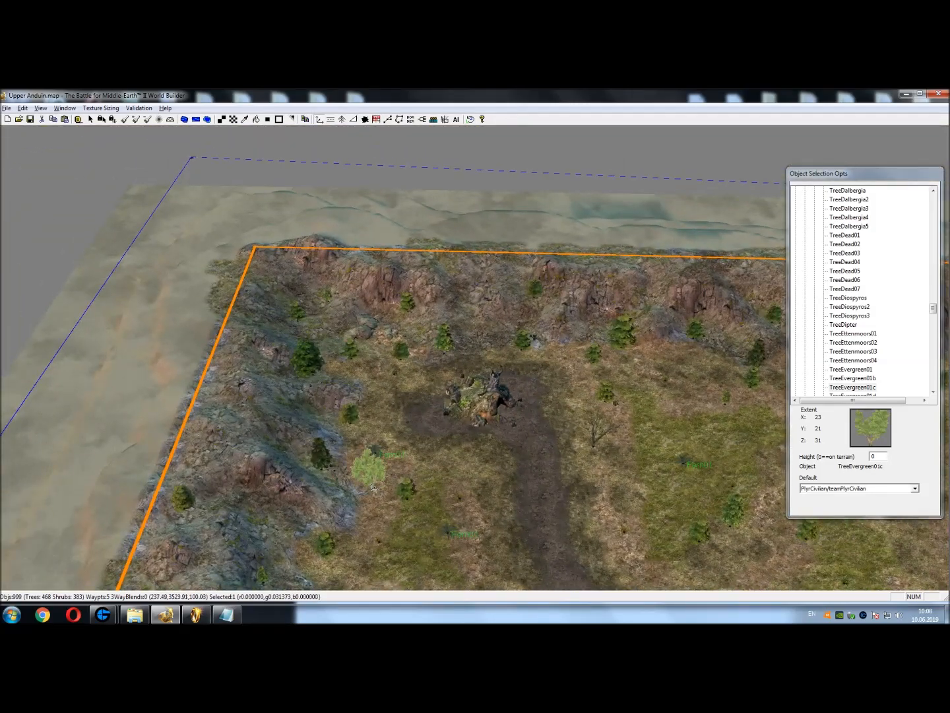
{"action": "left_click", "coordinate": [354, 384]}
Place TreeEvergreen01c trees on the northern grassland east of the northern river arm
{"action": "right_click_drag", "start_coordinate": [555, 495], "coordinate": [356, 409]}
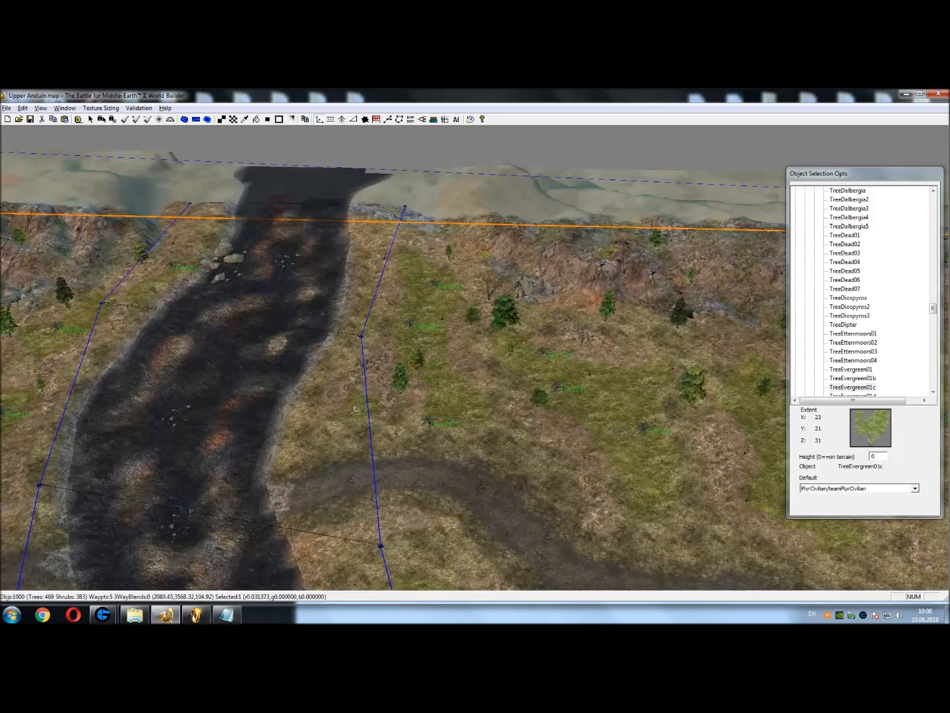
{"action": "left_click", "coordinate": [407, 259]}
{"action": "right_click_drag", "start_coordinate": [667, 466], "coordinate": [542, 466]}
{"action": "left_click", "coordinate": [391, 325]}
{"action": "left_click", "coordinate": [544, 467]}
Place TreeEvergreen01c trees farther south on the eastern side, including the grassland beside the eastern border cliffs
{"action": "right_click_drag", "start_coordinate": [421, 490], "coordinate": [383, 198]}
{"action": "left_click", "coordinate": [491, 509]}
{"action": "right_click_drag", "start_coordinate": [423, 423], "coordinate": [537, 151]}
{"action": "right_click_drag", "start_coordinate": [637, 429], "coordinate": [514, 307]}
{"action": "scroll", "coordinate": [462, 356], "scroll_direction": "down", "scroll_amount": 3}
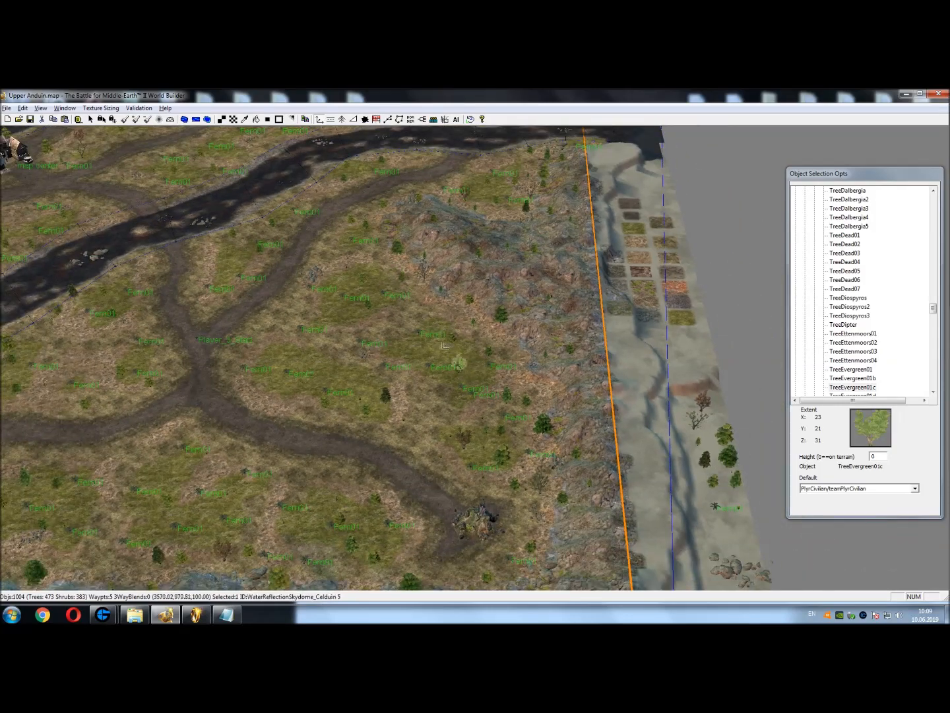
{"action": "right_click_drag", "start_coordinate": [213, 419], "coordinate": [604, 541]}
Pick the Tree03a tree on the western riverbank as the object and place one south of the central building
{"action": "scroll", "coordinate": [396, 324], "scroll_direction": "up", "scroll_amount": 3}
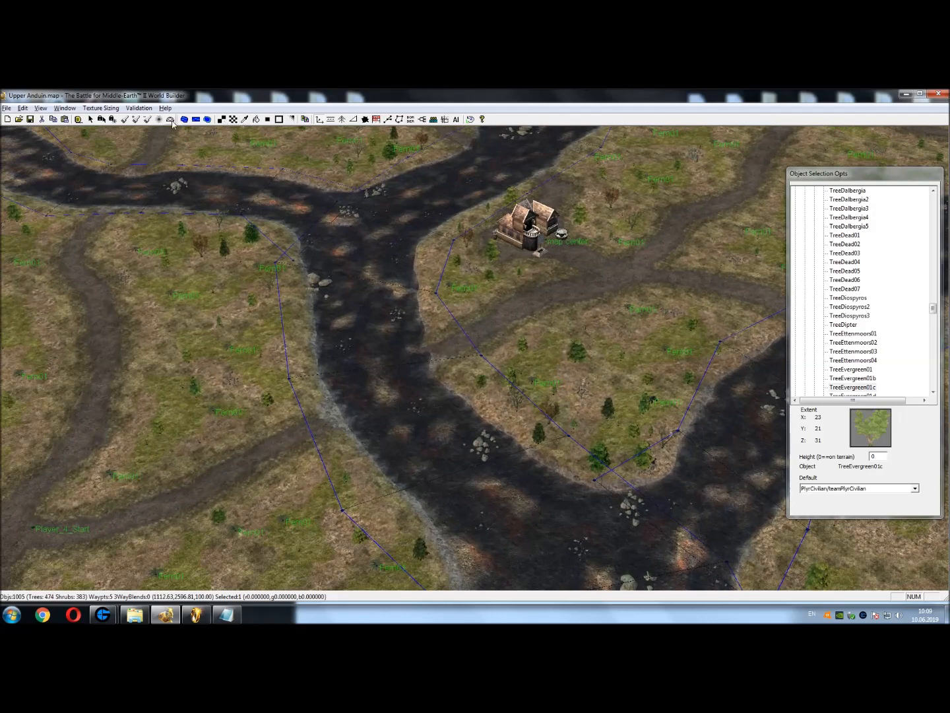
{"action": "left_click", "coordinate": [91, 119]}
{"action": "scroll", "coordinate": [244, 362], "scroll_direction": "up", "scroll_amount": 2}
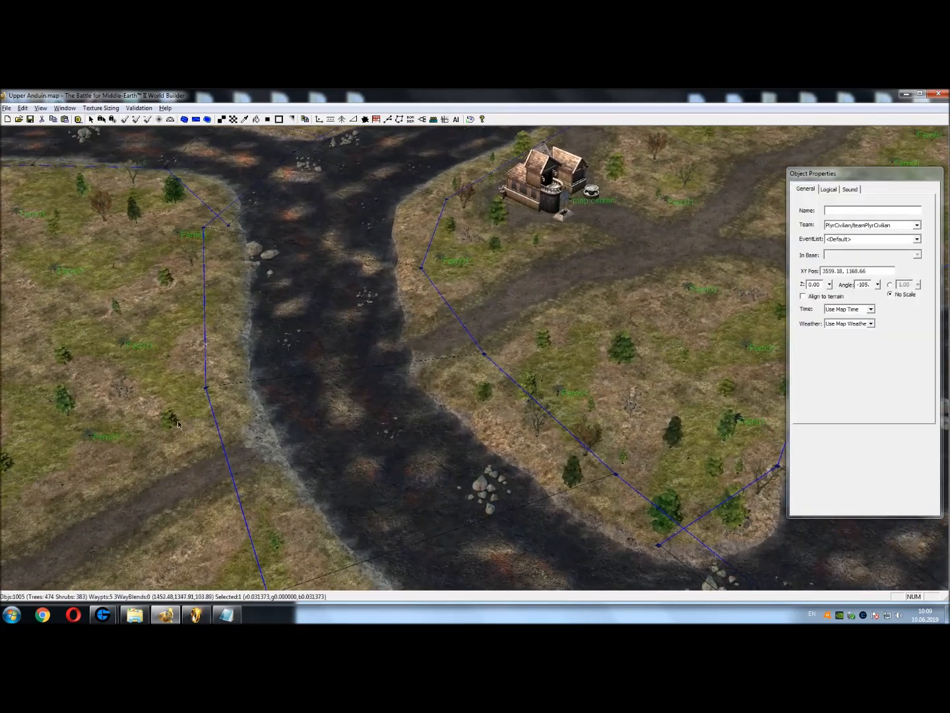
{"action": "right_click_drag", "start_coordinate": [334, 329], "coordinate": [423, 183]}
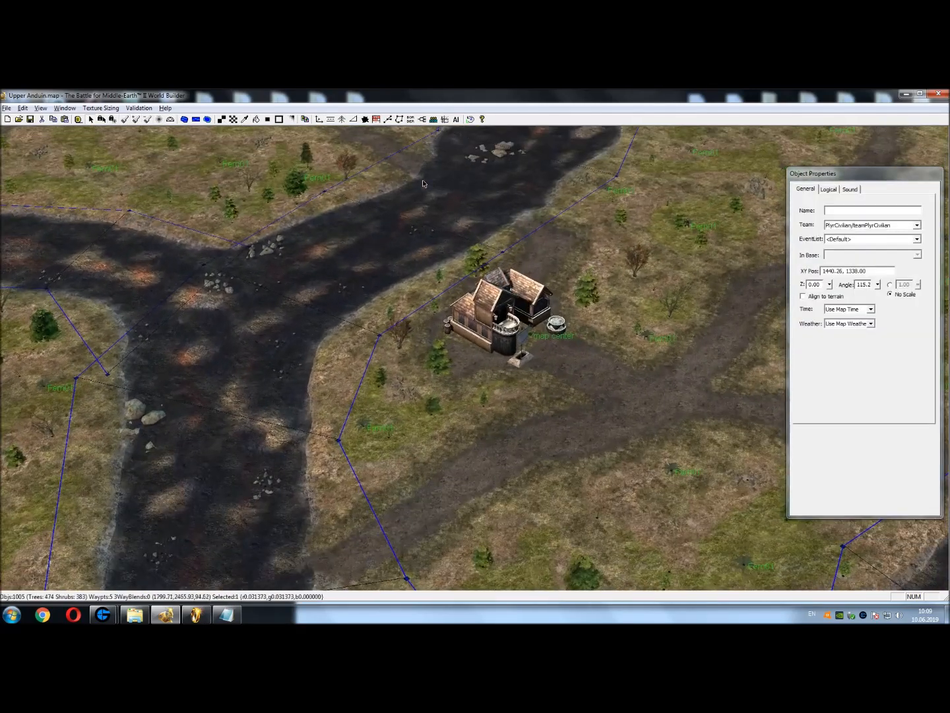
{"action": "left_click", "coordinate": [342, 119]}
{"action": "scroll", "coordinate": [491, 466], "scroll_direction": "up", "scroll_amount": 3}
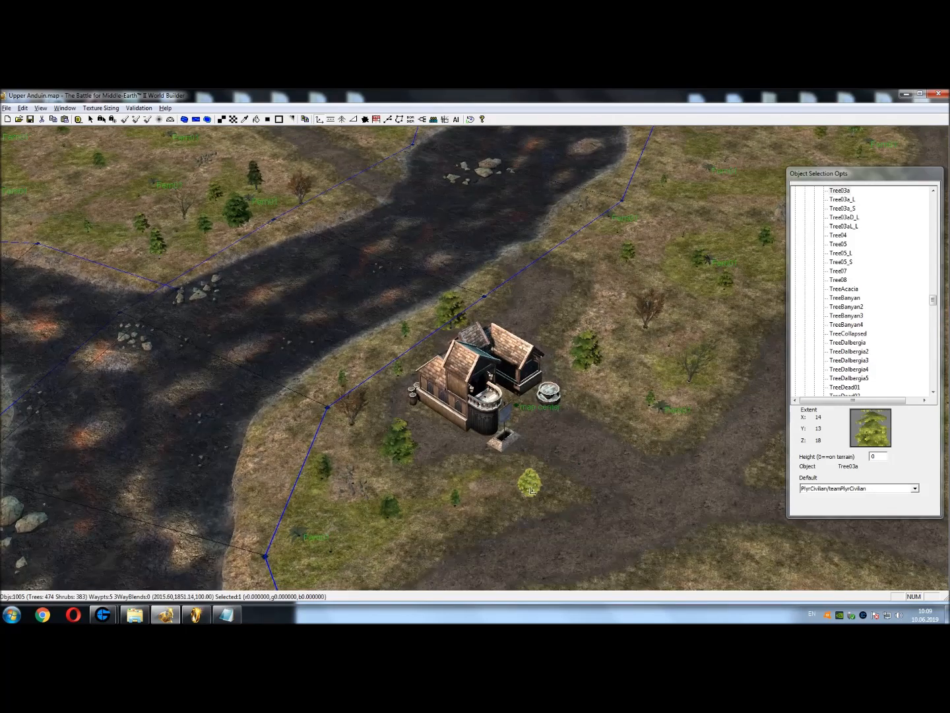
{"action": "left_click", "coordinate": [532, 489]}
Place more Tree03a trees north of the central building and along the adjacent riverbank
{"action": "right_click_drag", "start_coordinate": [568, 256], "coordinate": [623, 165]}
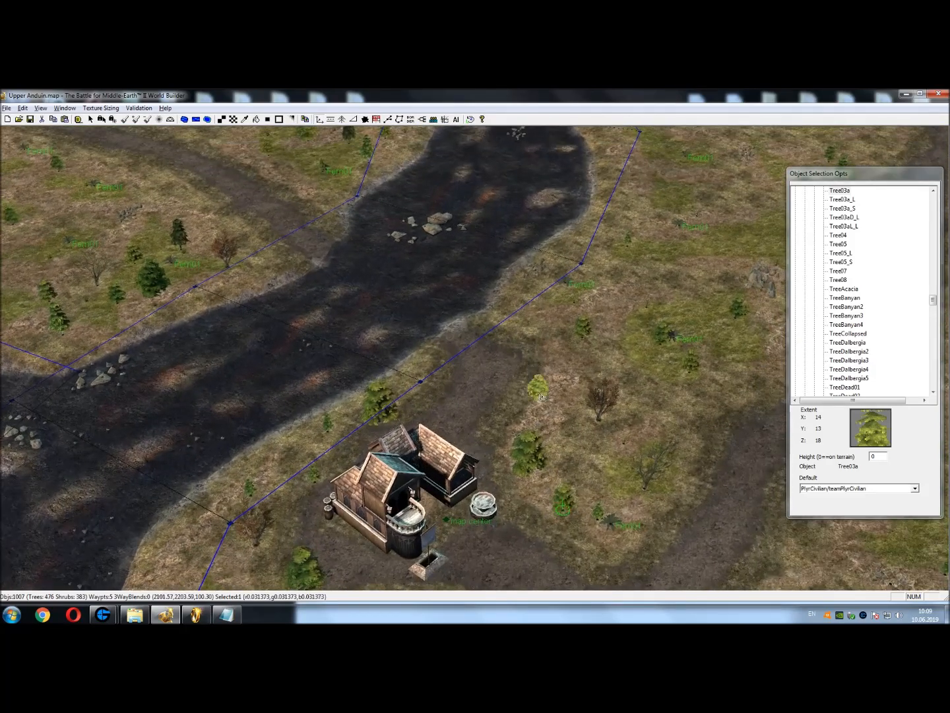
{"action": "left_click", "coordinate": [540, 366]}
{"action": "left_click", "coordinate": [514, 303]}
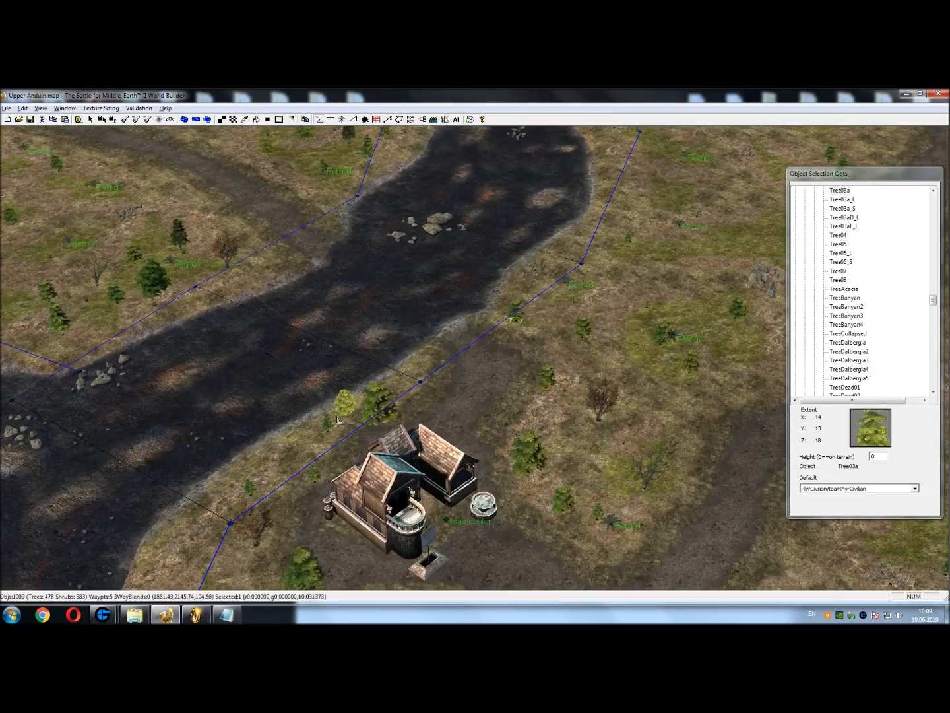
{"action": "left_click", "coordinate": [271, 452]}
{"action": "right_click_drag", "start_coordinate": [218, 477], "coordinate": [380, 384]}
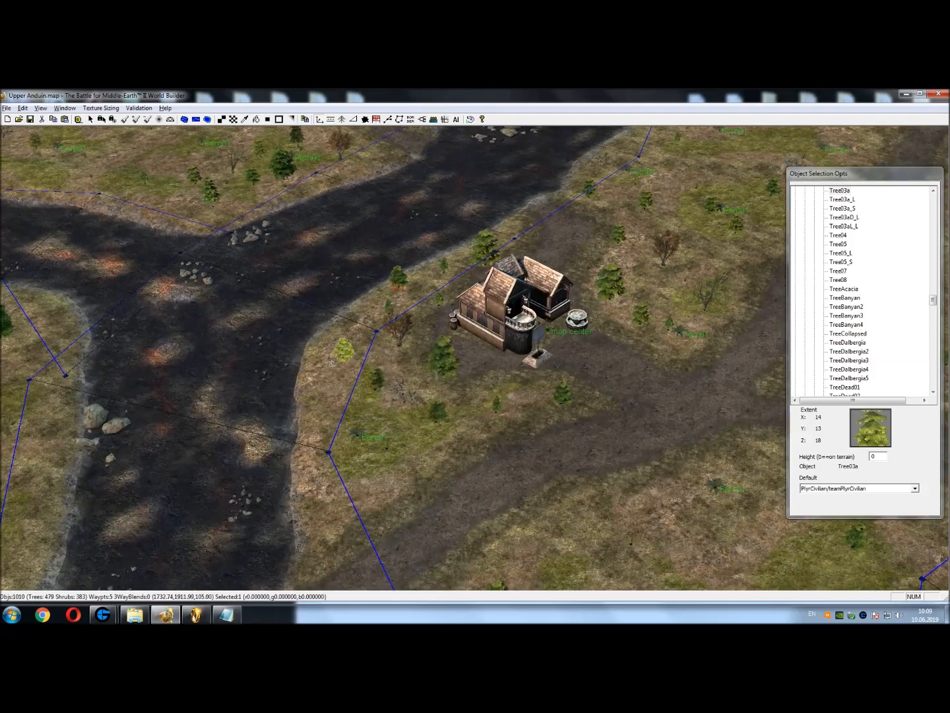
{"action": "right_click_drag", "start_coordinate": [414, 435], "coordinate": [451, 182]}
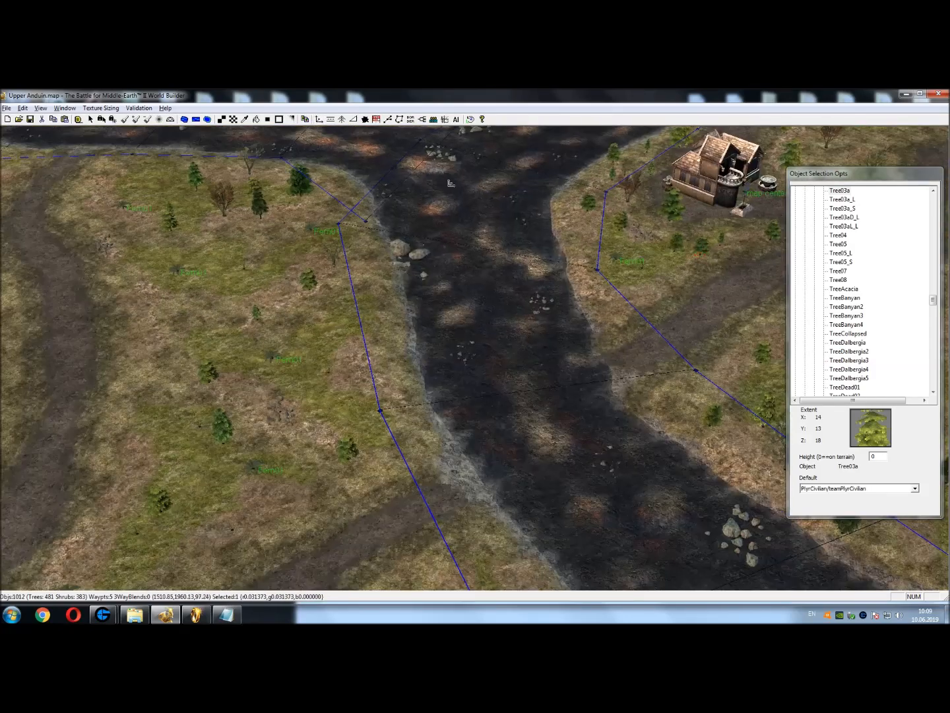
Pick an existing Spruce02_L tree and place two more, one southwest and one north of the central building
{"action": "left_click", "coordinate": [92, 119]}
{"action": "right_click_drag", "start_coordinate": [312, 311], "coordinate": [429, 436]}
{"action": "right_click_drag", "start_coordinate": [359, 344], "coordinate": [218, 340]}
{"action": "left_click", "coordinate": [320, 120]}
{"action": "left_click", "coordinate": [369, 395]}
{"action": "right_click_drag", "start_coordinate": [644, 295], "coordinate": [584, 466]}
{"action": "left_click", "coordinate": [506, 385]}
Save the Upper Anduin map
{"action": "right_click_drag", "start_coordinate": [422, 354], "coordinate": [408, 236]}
{"action": "scroll", "coordinate": [408, 231], "scroll_direction": "down", "scroll_amount": 5}
{"action": "scroll", "coordinate": [407, 217], "scroll_direction": "down", "scroll_amount": 3}
{"action": "right_click_drag", "start_coordinate": [674, 348], "coordinate": [527, 324]}
{"action": "scroll", "coordinate": [525, 323], "scroll_direction": "up", "scroll_amount": 3}
{"action": "scroll", "coordinate": [502, 299], "scroll_direction": "up", "scroll_amount": 3}
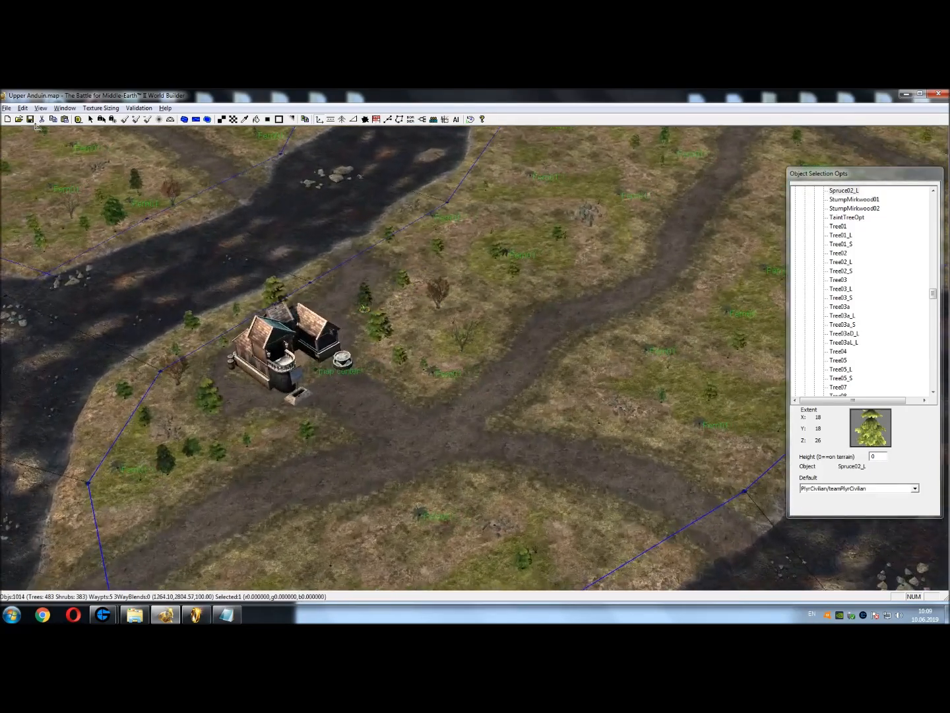
{"action": "left_click", "coordinate": [29, 120]}
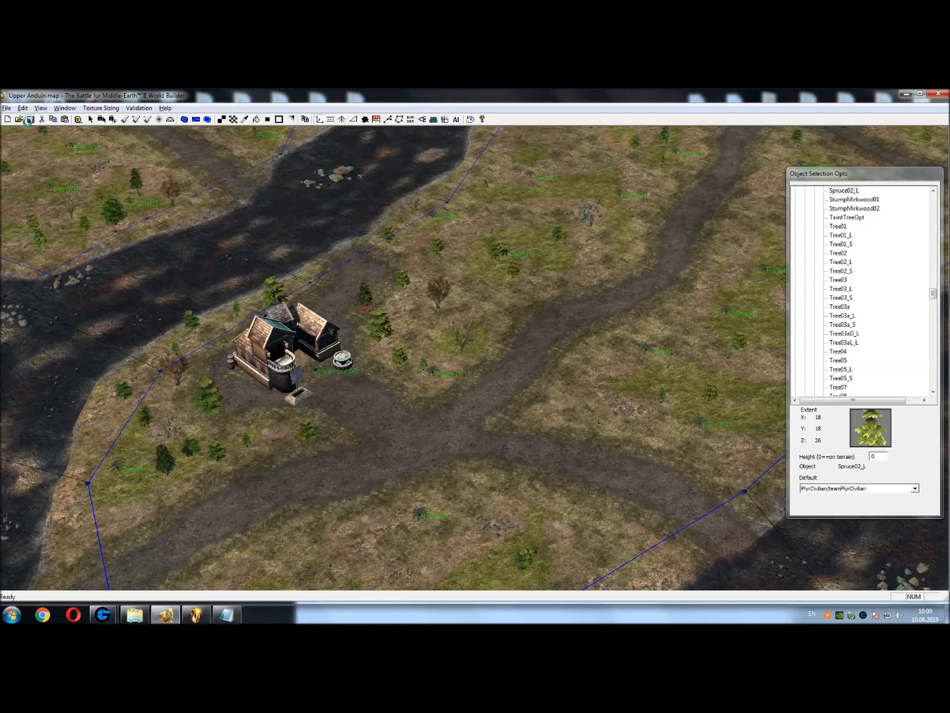
Choose the Bear object from the Civilian MISC_NATURAL category for placement
{"action": "right_click_drag", "start_coordinate": [502, 387], "coordinate": [238, 285]}
{"action": "scroll", "coordinate": [238, 285], "scroll_direction": "down", "scroll_amount": 3}
{"action": "scroll", "coordinate": [324, 332], "scroll_direction": "down", "scroll_amount": 3}
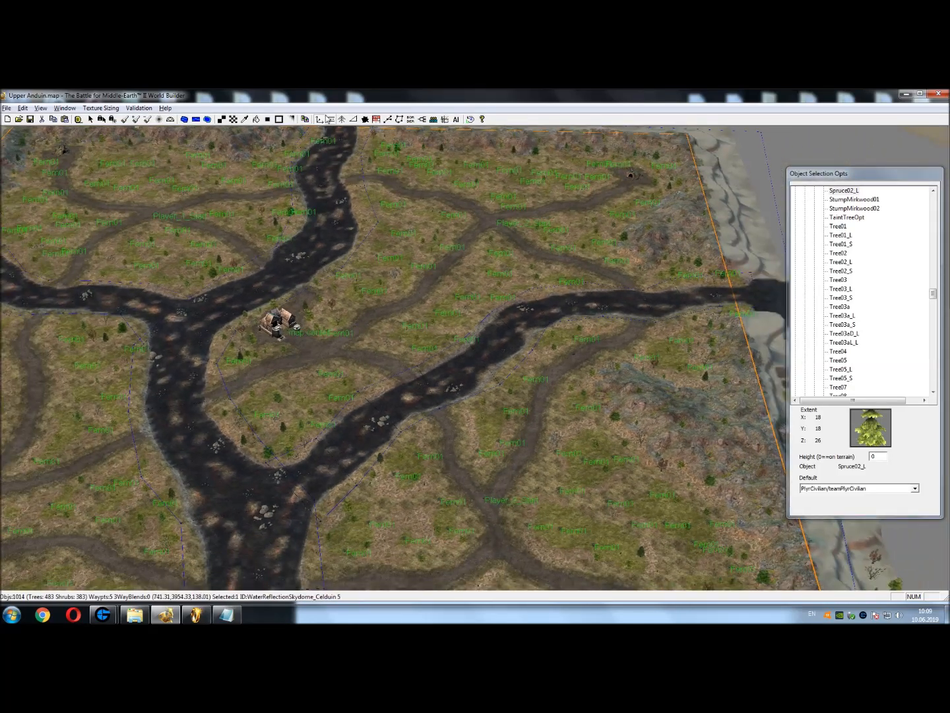
{"action": "left_click_drag", "start_coordinate": [934, 295], "coordinate": [947, 198]}
{"action": "double_click", "coordinate": [833, 271]}
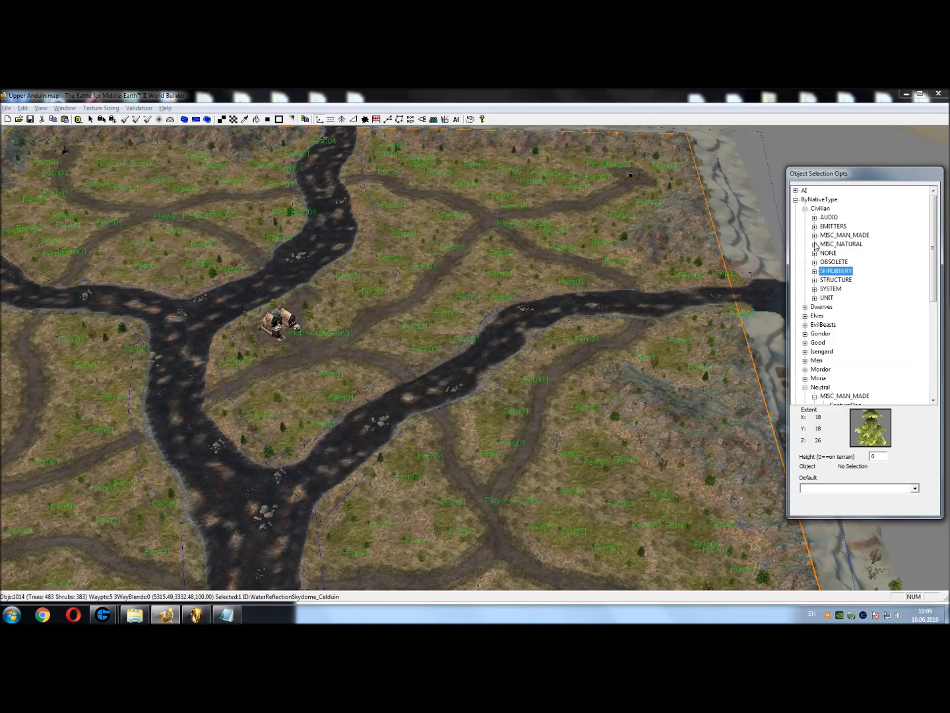
{"action": "left_click", "coordinate": [816, 245]}
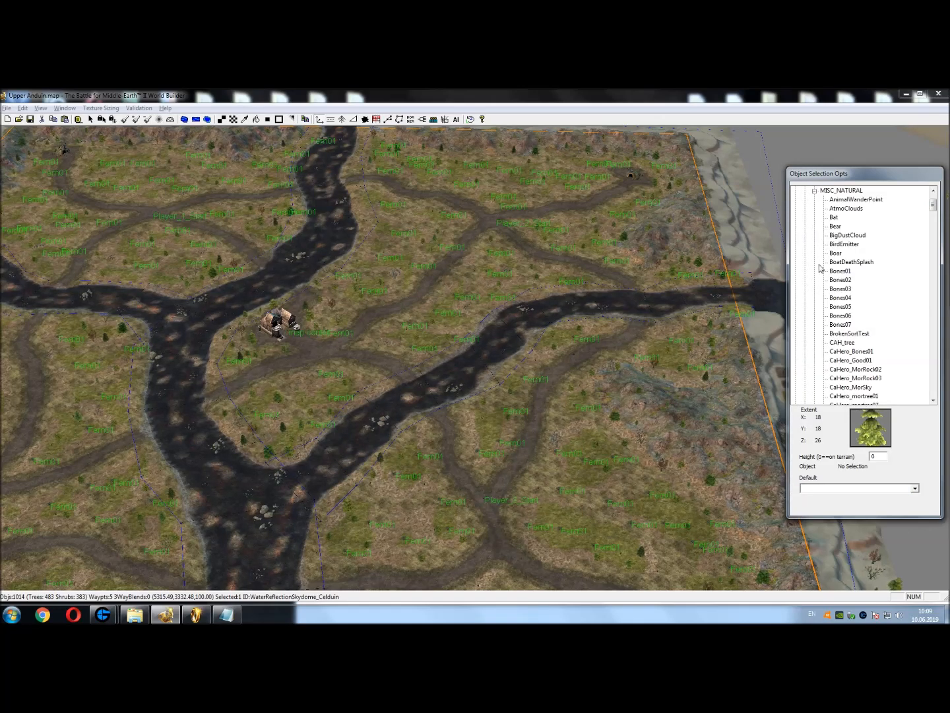
{"action": "left_click", "coordinate": [837, 228]}
Place a Bear on the southeastern grassland north of the southeastern lair
{"action": "right_click_drag", "start_coordinate": [639, 541], "coordinate": [567, 412]}
{"action": "scroll", "coordinate": [568, 412], "scroll_direction": "up", "scroll_amount": 3}
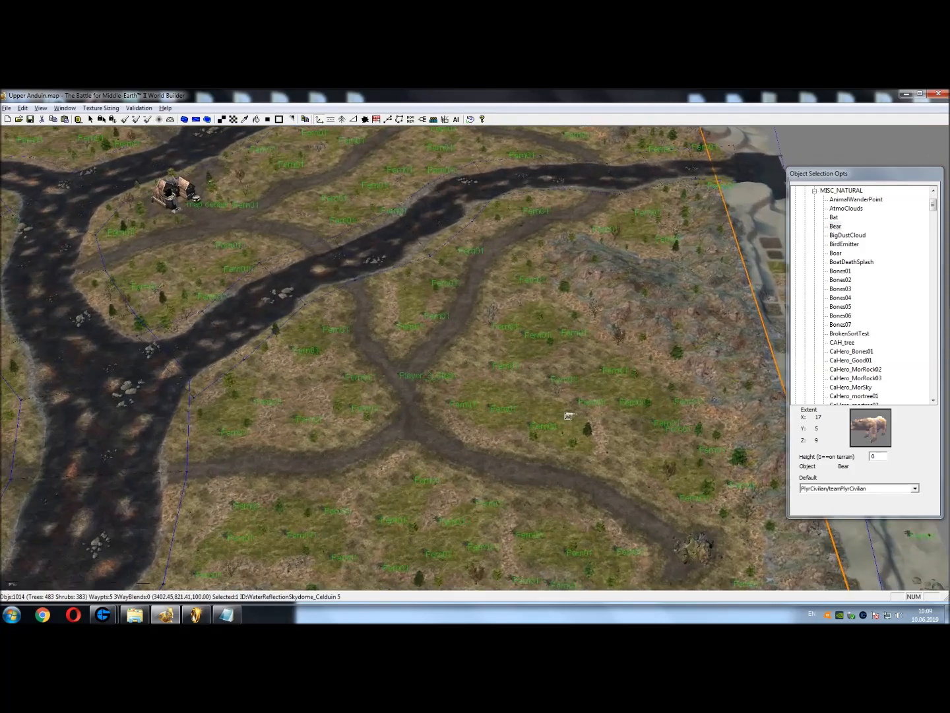
{"action": "scroll", "coordinate": [567, 412], "scroll_direction": "down", "scroll_amount": 5}
{"action": "scroll", "coordinate": [547, 377], "scroll_direction": "up", "scroll_amount": 5}
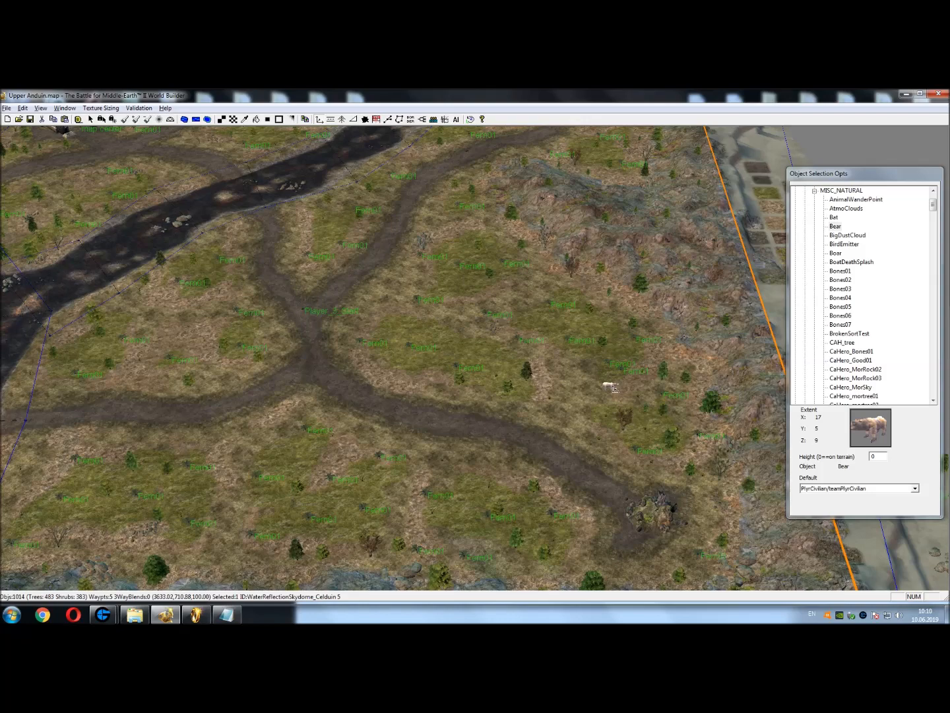
Place a Bear on the southwestern grassland northeast of the southwestern lair
{"action": "right_click_drag", "start_coordinate": [395, 368], "coordinate": [729, 335]}
{"action": "scroll", "coordinate": [729, 335], "scroll_direction": "down", "scroll_amount": 3}
{"action": "scroll", "coordinate": [396, 359], "scroll_direction": "down", "scroll_amount": 1}
{"action": "right_click_drag", "start_coordinate": [320, 359], "coordinate": [644, 431]}
{"action": "right_click_drag", "start_coordinate": [469, 350], "coordinate": [573, 391]}
{"action": "scroll", "coordinate": [443, 458], "scroll_direction": "up", "scroll_amount": 2}
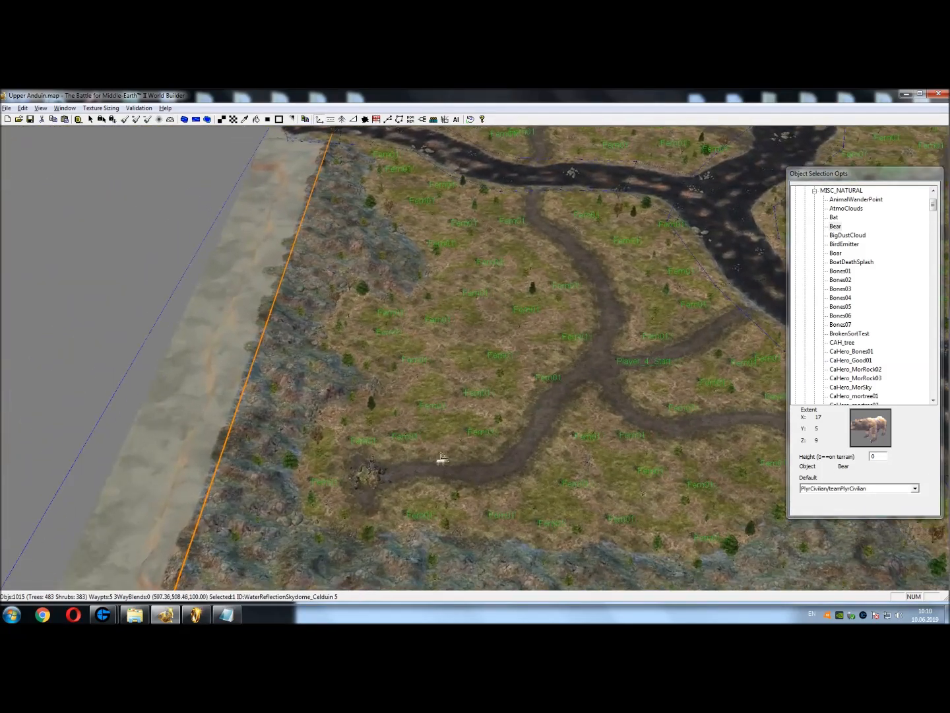
{"action": "left_click", "coordinate": [443, 425]}
{"action": "right_click_drag", "start_coordinate": [443, 425], "coordinate": [405, 358]}
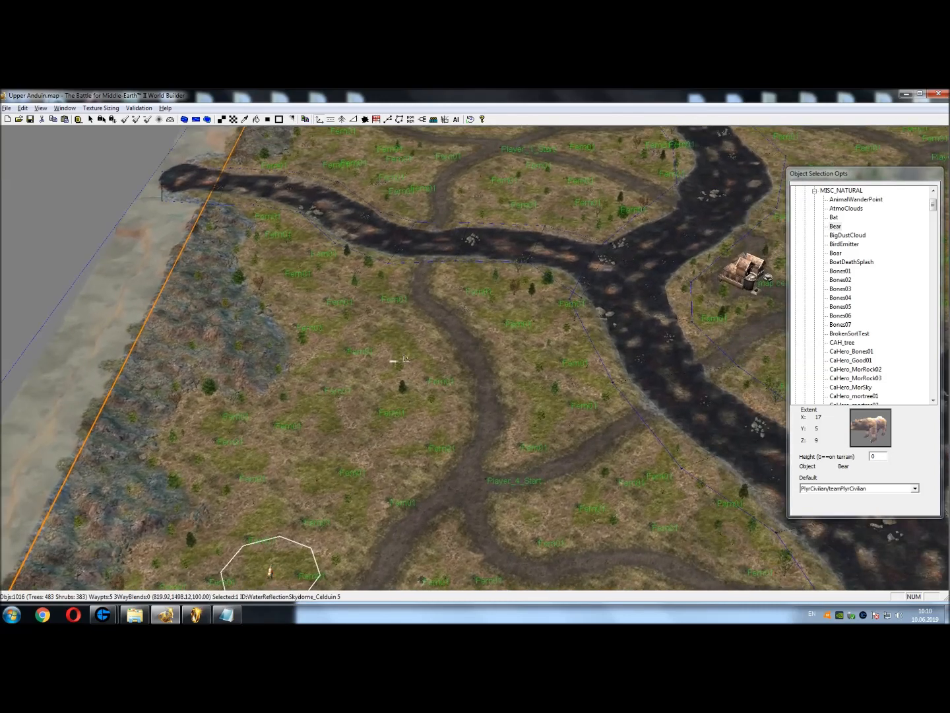
Place one Bear on the northwestern grassland and another on the northeastern grassland west of the northeastern lair
{"action": "right_click_drag", "start_coordinate": [409, 264], "coordinate": [416, 388]}
{"action": "right_click_drag", "start_coordinate": [464, 293], "coordinate": [456, 422]}
{"action": "right_click_drag", "start_coordinate": [486, 327], "coordinate": [524, 496]}
{"action": "left_click", "coordinate": [423, 267]}
{"action": "right_click_drag", "start_coordinate": [763, 369], "coordinate": [329, 410]}
{"action": "right_click_drag", "start_coordinate": [526, 395], "coordinate": [370, 436]}
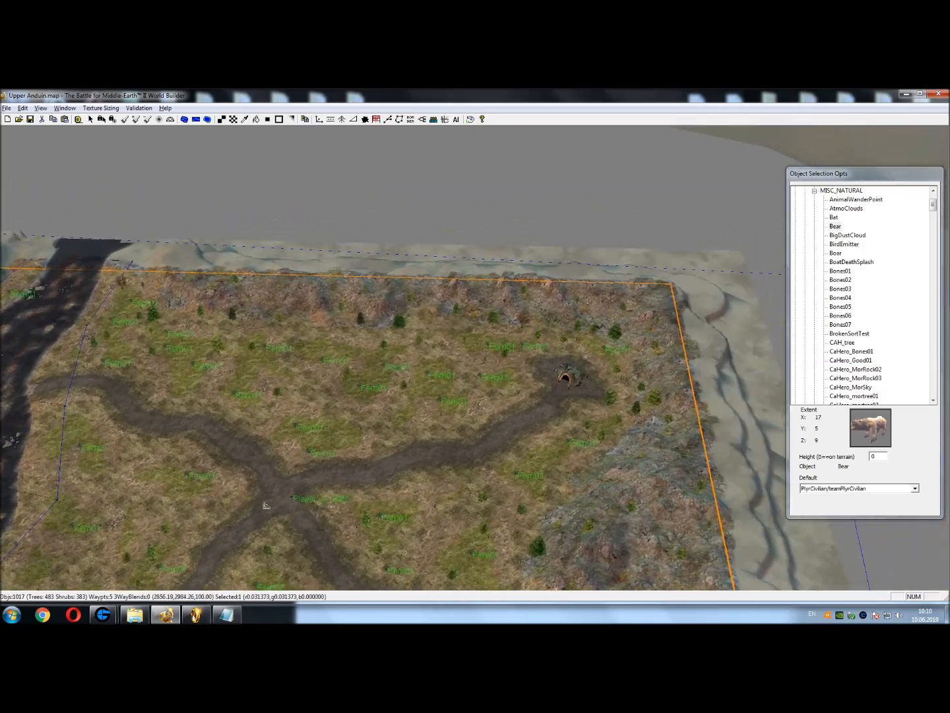
{"action": "scroll", "coordinate": [369, 438], "scroll_direction": "up", "scroll_amount": 4}
{"action": "left_click", "coordinate": [425, 334]}
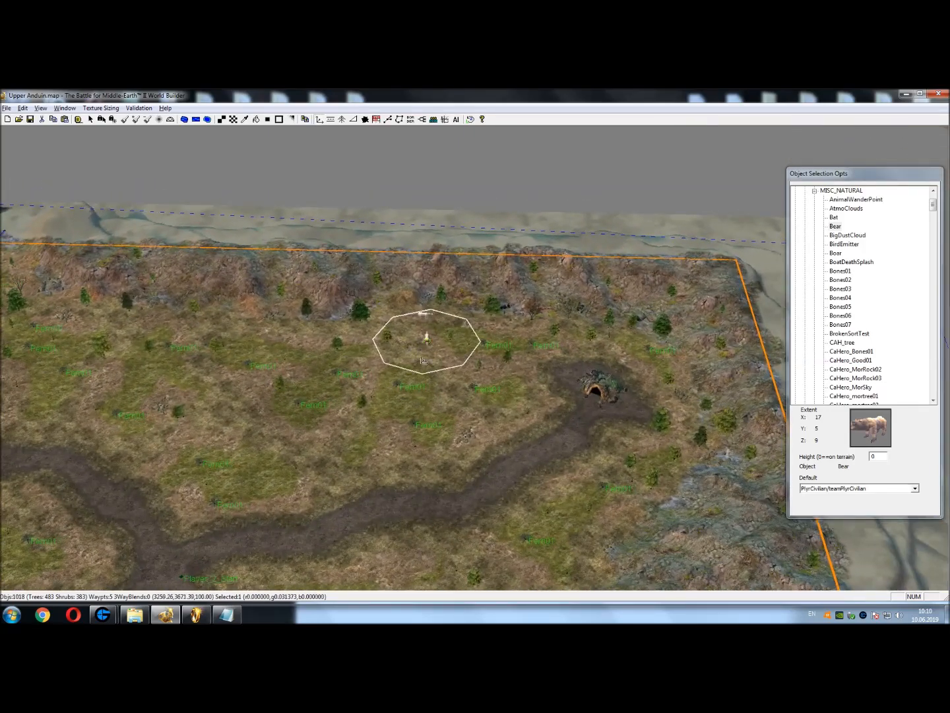
Choose the Boar object from the MISC_NATURAL category for placement and save the map
{"action": "right_click_drag", "start_coordinate": [502, 514], "coordinate": [396, 253]}
{"action": "right_click_drag", "start_coordinate": [538, 487], "coordinate": [461, 149]}
{"action": "right_click_drag", "start_coordinate": [457, 423], "coordinate": [318, 179]}
{"action": "right_click_drag", "start_coordinate": [383, 455], "coordinate": [562, 171]}
{"action": "right_click_drag", "start_coordinate": [487, 531], "coordinate": [545, 139]}
{"action": "right_click_drag", "start_coordinate": [562, 398], "coordinate": [635, 199]}
{"action": "scroll", "coordinate": [726, 248], "scroll_direction": "up", "scroll_amount": 3}
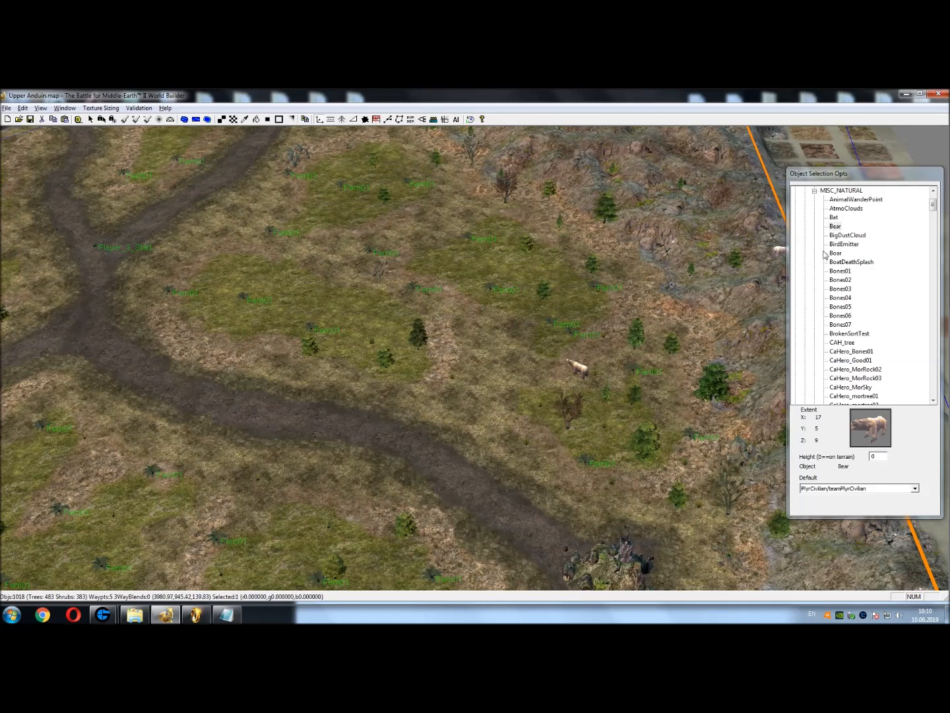
{"action": "left_click", "coordinate": [845, 253]}
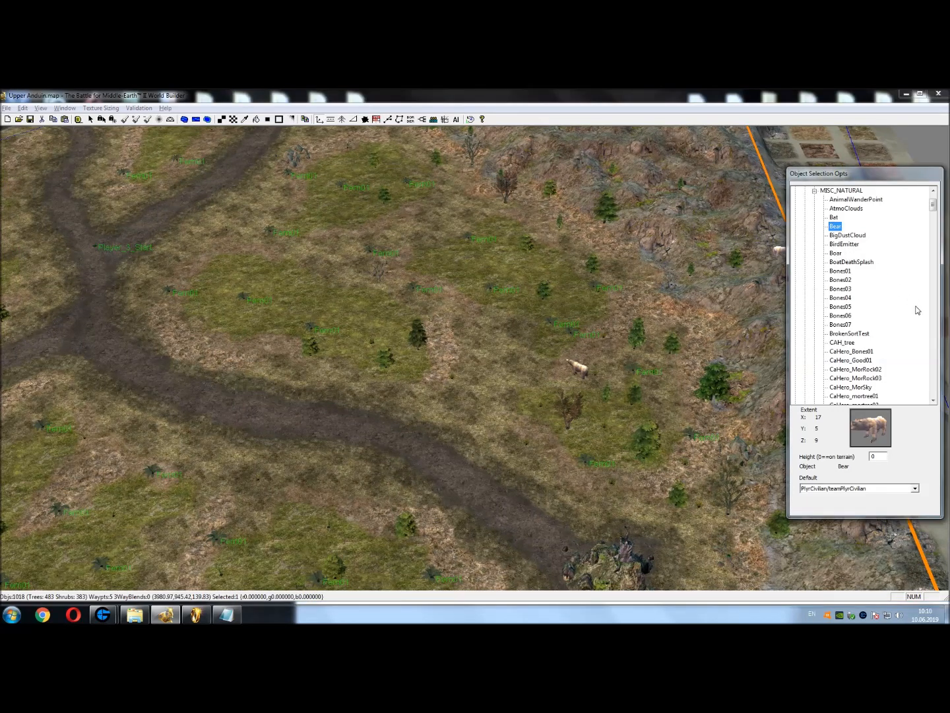
{"action": "left_click", "coordinate": [834, 254]}
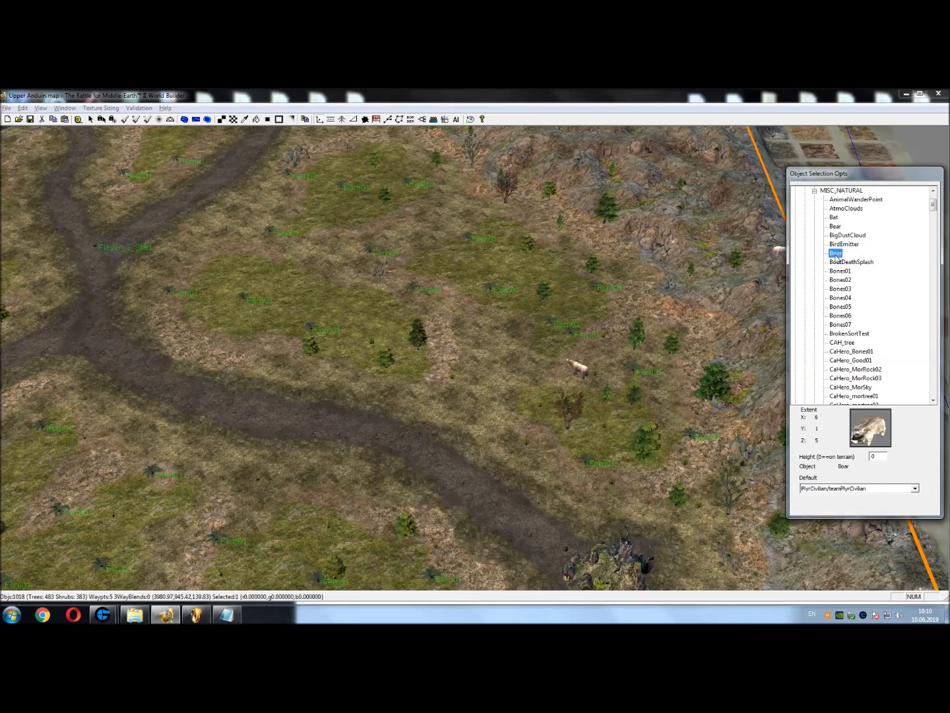
{"action": "left_click", "coordinate": [29, 120]}
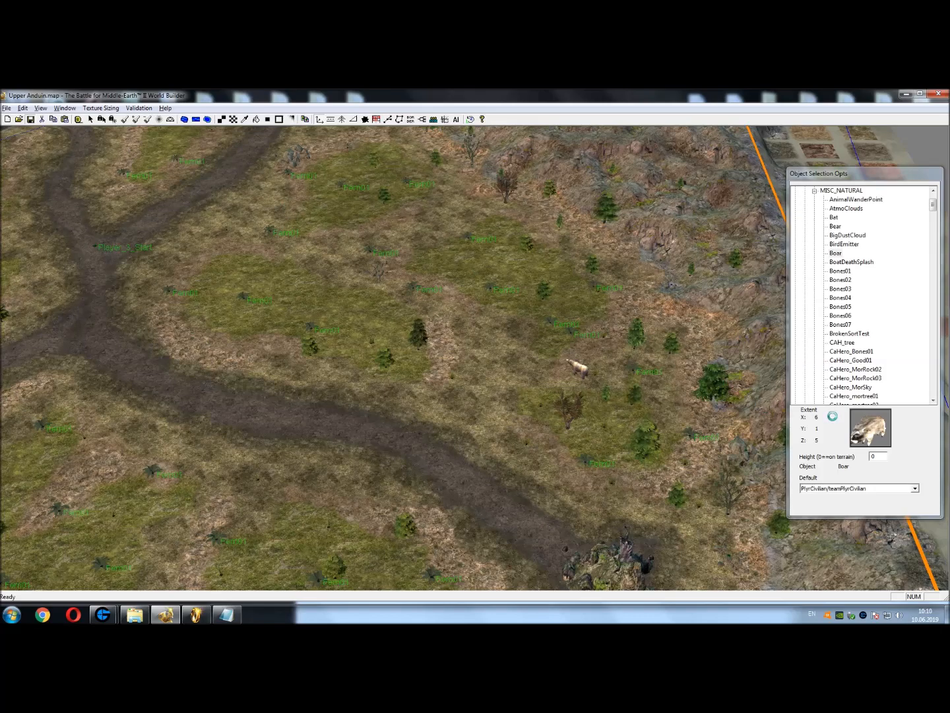
Place one Boar near the southeastern path junction and another on the grassy west bank of the central river confluence
{"action": "left_click", "coordinate": [121, 324]}
{"action": "right_click_drag", "start_coordinate": [120, 325], "coordinate": [427, 476]}
{"action": "left_click", "coordinate": [354, 388]}
{"action": "right_click_drag", "start_coordinate": [354, 388], "coordinate": [359, 386]}
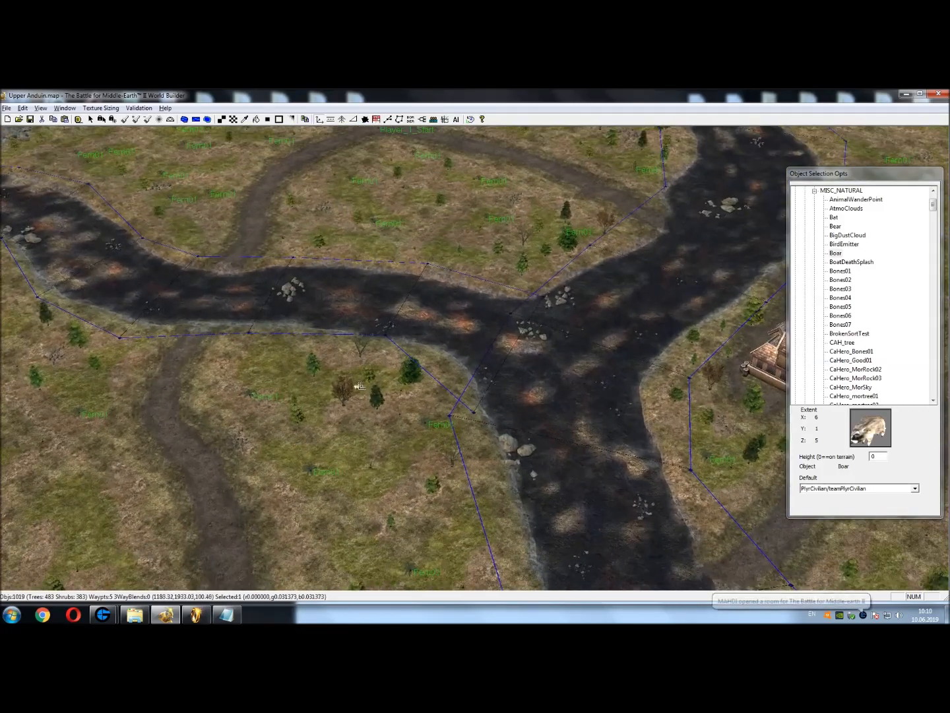
{"action": "left_click", "coordinate": [359, 368]}
{"action": "right_click_drag", "start_coordinate": [636, 403], "coordinate": [739, 295]}
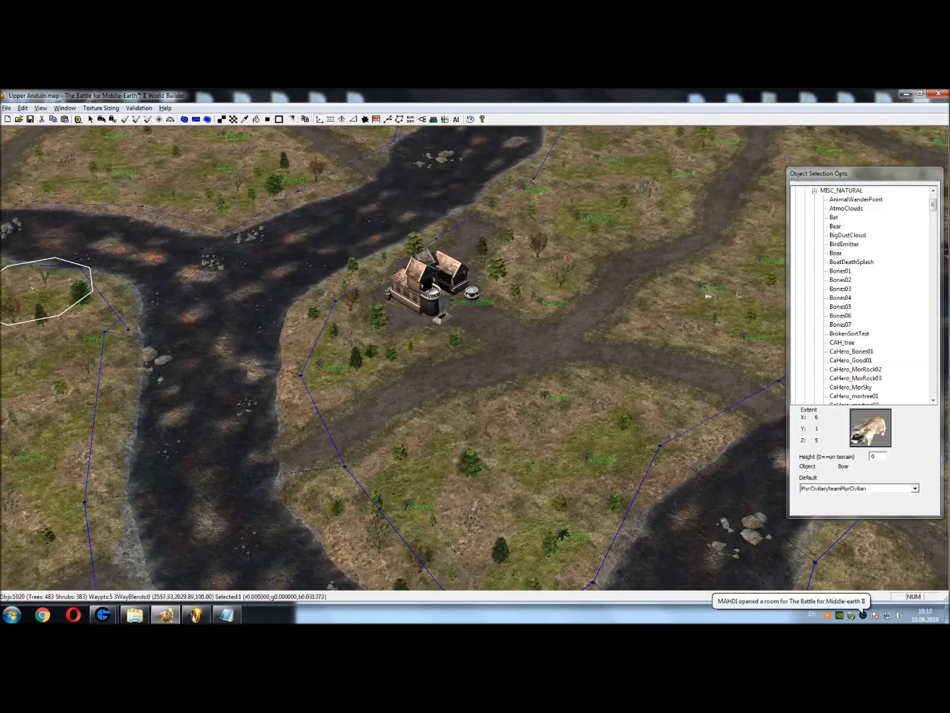
Choose the Crow object from the MISC_NATURAL category for placement
{"action": "left_click", "coordinate": [840, 343]}
{"action": "scroll", "coordinate": [882, 353], "scroll_direction": "down", "scroll_amount": 7}
{"action": "scroll", "coordinate": [882, 351], "scroll_direction": "down", "scroll_amount": 5}
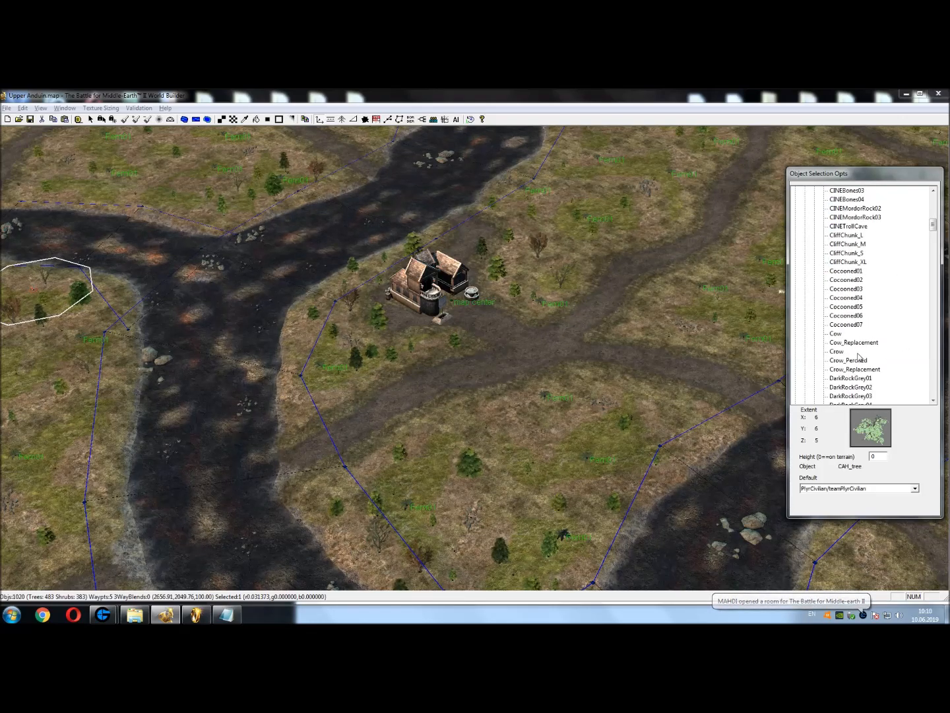
{"action": "left_click", "coordinate": [840, 354]}
{"action": "right_click_drag", "start_coordinate": [666, 366], "coordinate": [247, 306]}
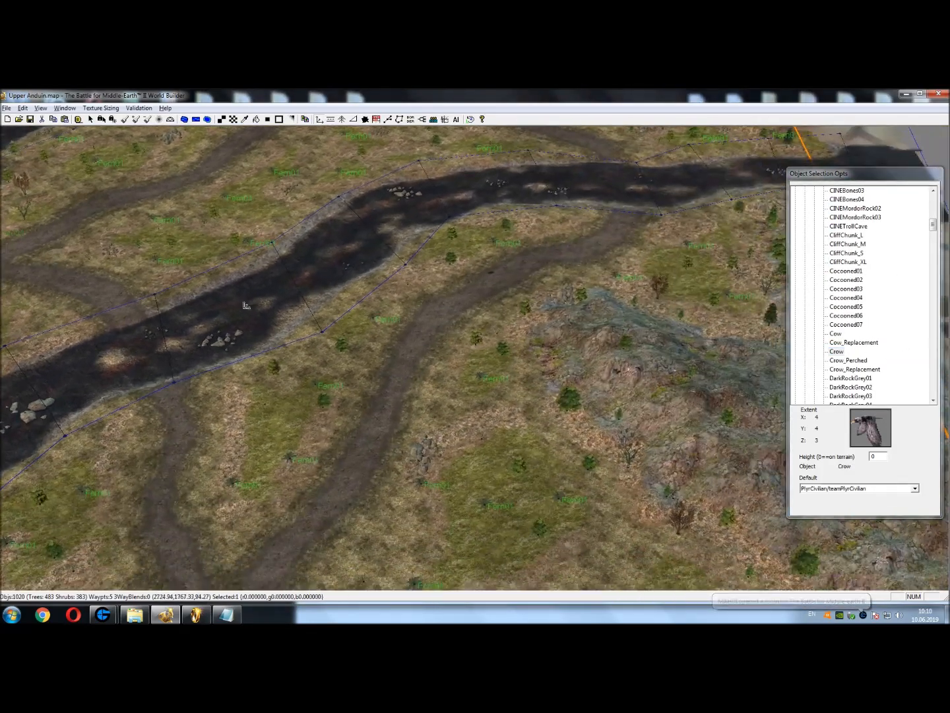
Place Crows around the eastern river and on the northeastern grassland
{"action": "scroll", "coordinate": [246, 306], "scroll_direction": "down", "scroll_amount": 4}
{"action": "left_click", "coordinate": [530, 232]}
{"action": "right_click_drag", "start_coordinate": [531, 232], "coordinate": [520, 449]}
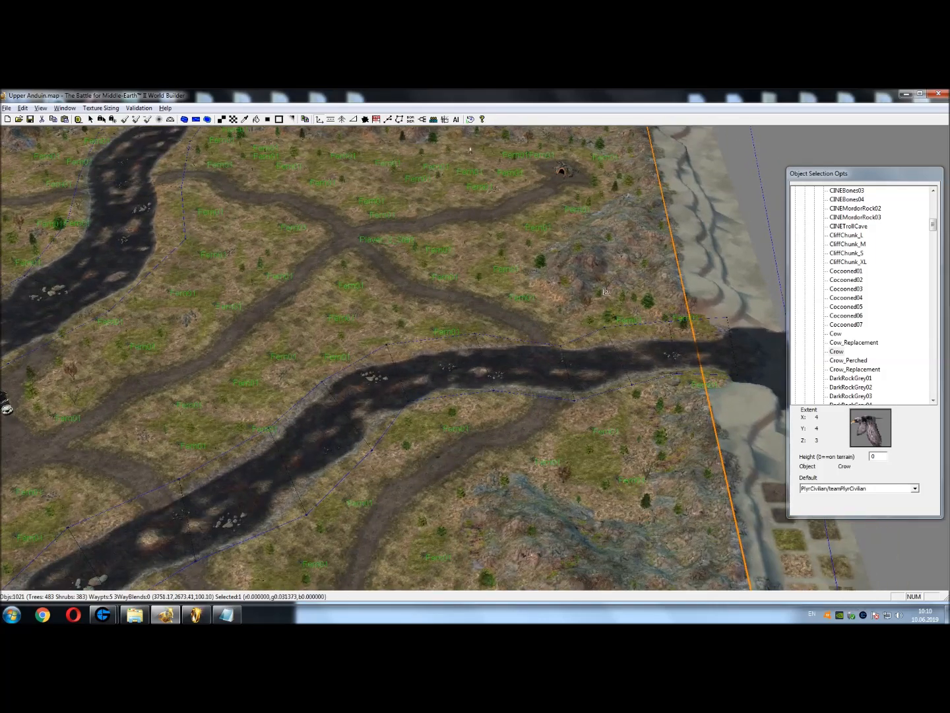
{"action": "right_click_drag", "start_coordinate": [532, 222], "coordinate": [592, 244]}
{"action": "left_click", "coordinate": [568, 241]}
Place more Crows across the northern, western and southern grassland
{"action": "right_click_drag", "start_coordinate": [271, 262], "coordinate": [912, 332]}
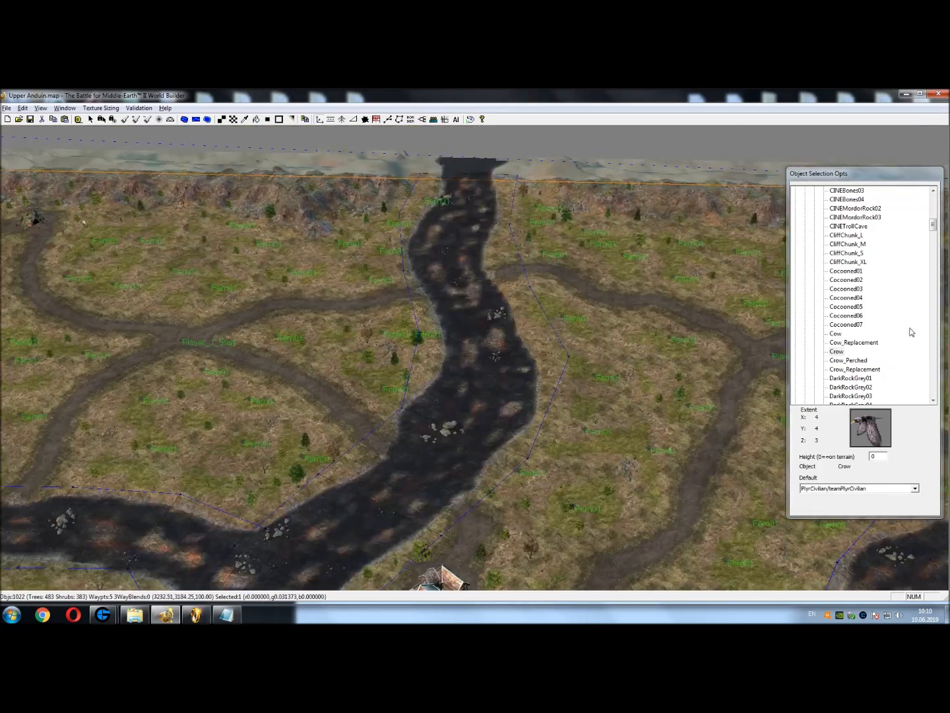
{"action": "right_click_drag", "start_coordinate": [329, 330], "coordinate": [726, 357]}
{"action": "right_click_drag", "start_coordinate": [318, 311], "coordinate": [386, 257]}
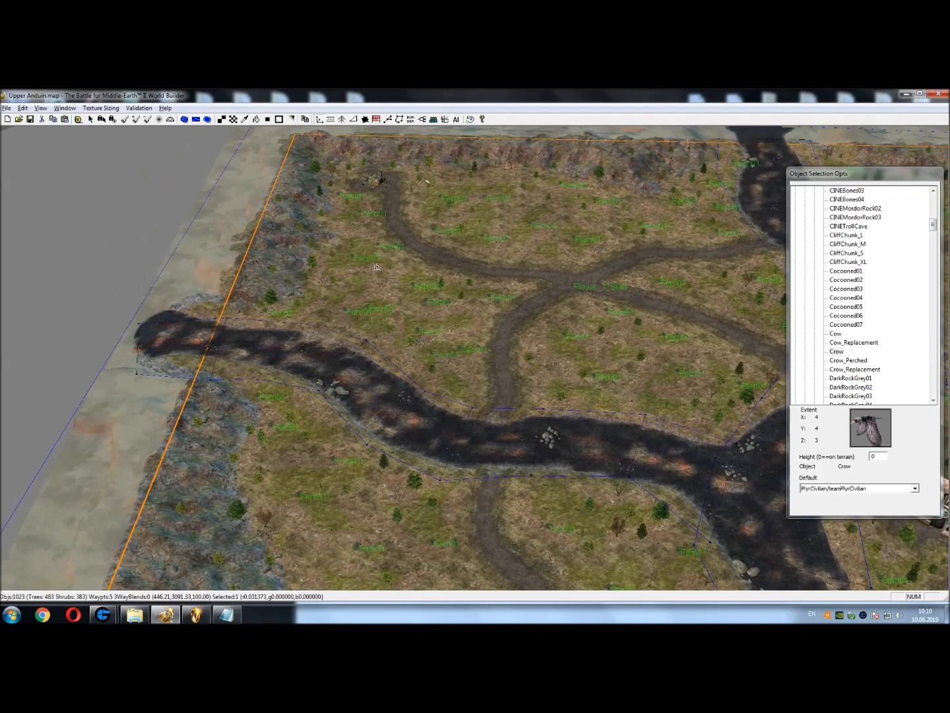
{"action": "right_click_drag", "start_coordinate": [416, 377], "coordinate": [318, 119]}
{"action": "right_click_drag", "start_coordinate": [333, 397], "coordinate": [333, 146]}
{"action": "left_click", "coordinate": [296, 386]}
{"action": "right_click_drag", "start_coordinate": [436, 456], "coordinate": [151, 179]}
{"action": "left_click", "coordinate": [490, 426]}
{"action": "right_click_drag", "start_coordinate": [597, 317], "coordinate": [434, 496]}
{"action": "right_click_drag", "start_coordinate": [448, 436], "coordinate": [297, 365]}
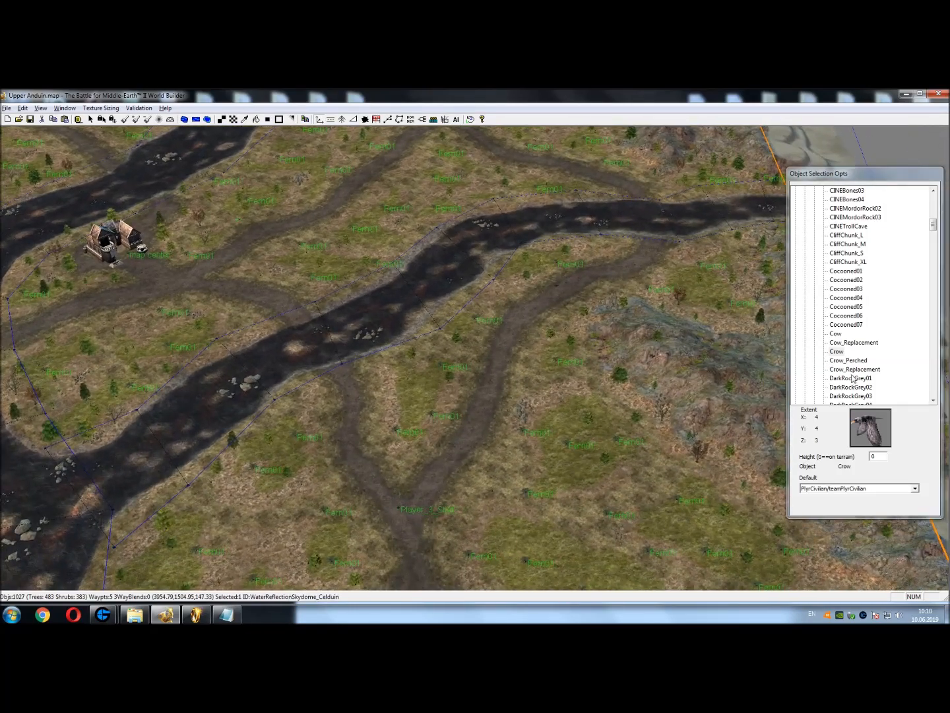
Choose the ElkMale object from the MISC_NATURAL category for placement
{"action": "left_click", "coordinate": [851, 379]}
{"action": "scroll", "coordinate": [842, 389], "scroll_direction": "down", "scroll_amount": 2}
{"action": "scroll", "coordinate": [843, 389], "scroll_direction": "down", "scroll_amount": 6}
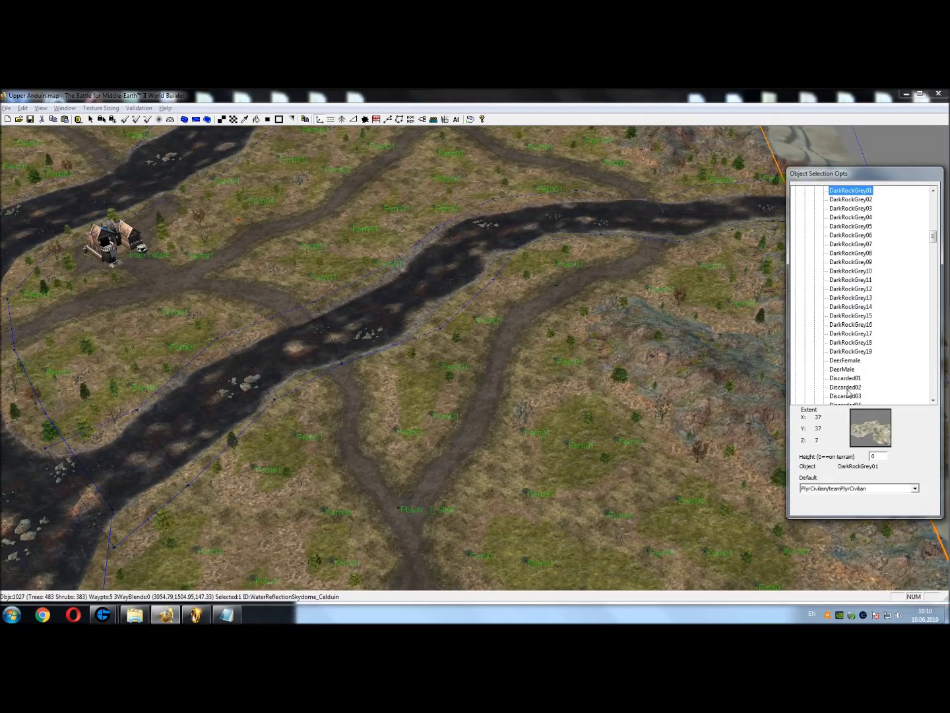
{"action": "scroll", "coordinate": [891, 345], "scroll_direction": "down", "scroll_amount": 5}
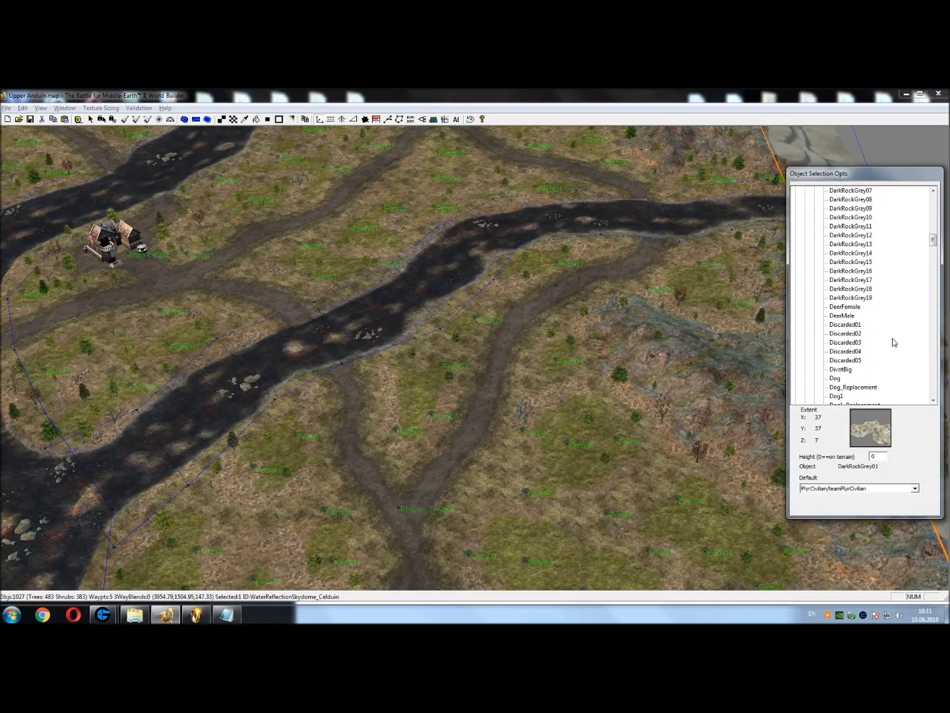
{"action": "scroll", "coordinate": [899, 342], "scroll_direction": "down", "scroll_amount": 7}
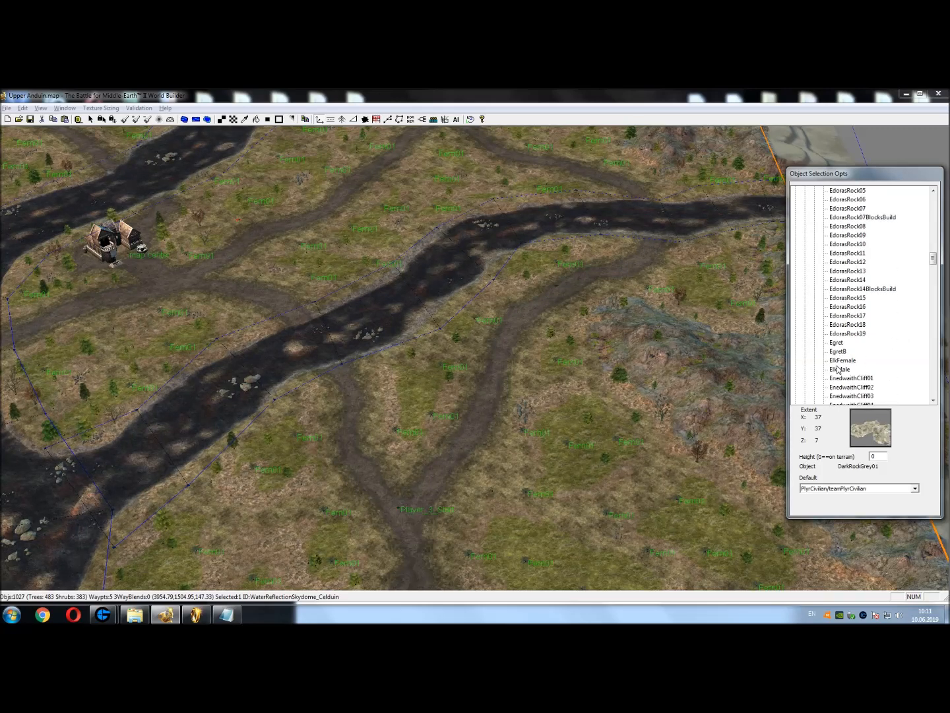
{"action": "left_click", "coordinate": [845, 370]}
Place three ElkMale objects on separate grassland areas of the map, one of them south of the eastern river
{"action": "right_click_drag", "start_coordinate": [579, 416], "coordinate": [512, 480]}
{"action": "scroll", "coordinate": [612, 424], "scroll_direction": "up", "scroll_amount": 3}
{"action": "left_click", "coordinate": [621, 396]}
{"action": "right_click_drag", "start_coordinate": [520, 239], "coordinate": [598, 343]}
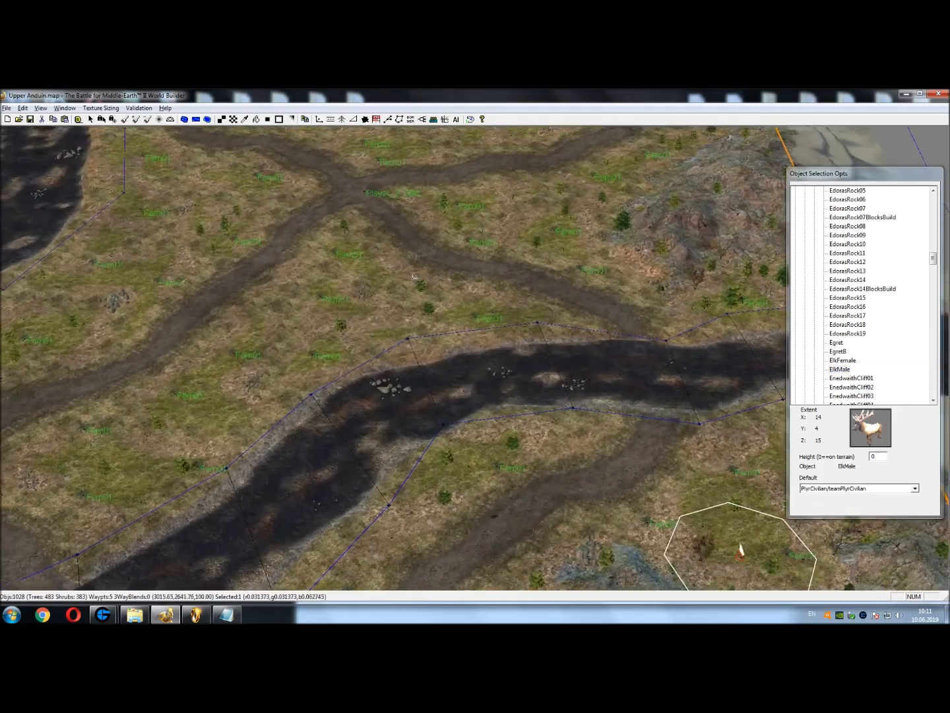
{"action": "right_click_drag", "start_coordinate": [423, 284], "coordinate": [713, 370]}
{"action": "right_click_drag", "start_coordinate": [409, 264], "coordinate": [673, 462]}
{"action": "right_click_drag", "start_coordinate": [449, 271], "coordinate": [613, 585]}
{"action": "left_click", "coordinate": [340, 352]}
{"action": "right_click_drag", "start_coordinate": [373, 389], "coordinate": [414, 258]}
{"action": "right_click_drag", "start_coordinate": [422, 502], "coordinate": [99, 294]}
{"action": "left_click", "coordinate": [328, 309]}
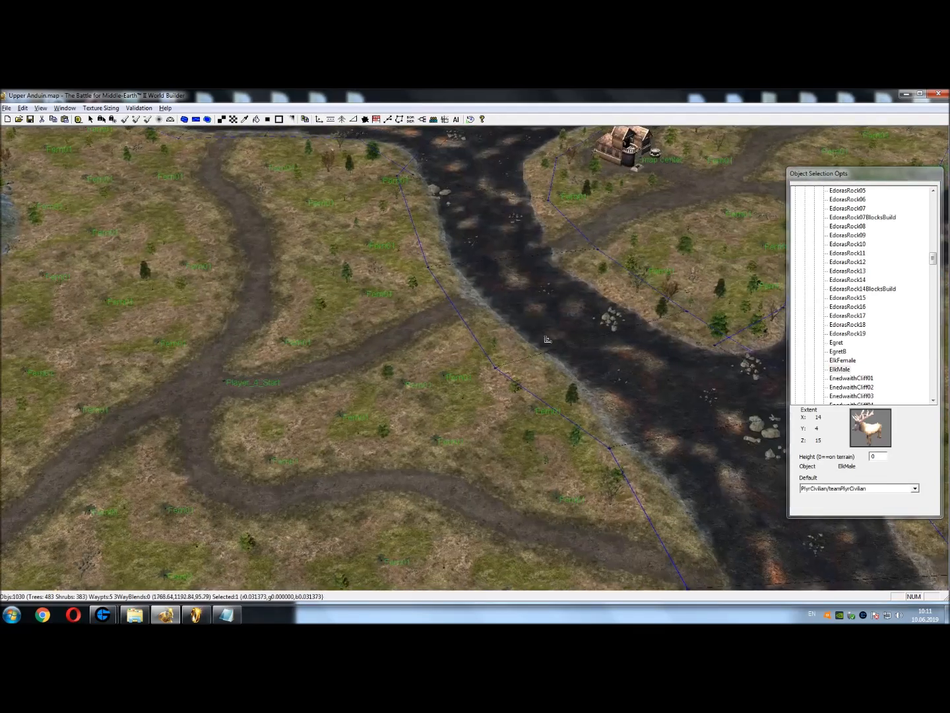
Choose the ElkFemale object and place one near the central building and one by the cliffs north of the eastern river
{"action": "right_click_drag", "start_coordinate": [733, 393], "coordinate": [613, 413]}
{"action": "left_click", "coordinate": [843, 360]}
{"action": "right_click_drag", "start_coordinate": [389, 580], "coordinate": [400, 486]}
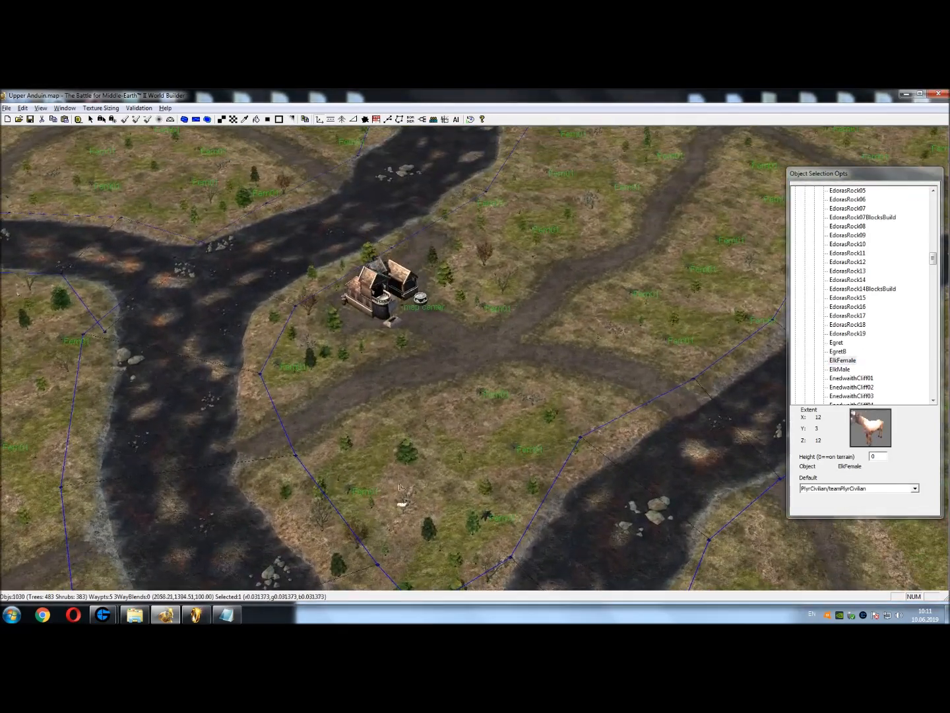
{"action": "right_click_drag", "start_coordinate": [470, 343], "coordinate": [466, 458]}
{"action": "left_click", "coordinate": [482, 360]}
{"action": "right_click_drag", "start_coordinate": [483, 360], "coordinate": [40, 436]}
{"action": "right_click_drag", "start_coordinate": [501, 443], "coordinate": [354, 507]}
{"action": "right_click_drag", "start_coordinate": [525, 347], "coordinate": [456, 371]}
{"action": "left_click", "coordinate": [569, 466]}
{"action": "right_click_drag", "start_coordinate": [569, 465], "coordinate": [910, 312]}
Choose the Rabbit object from the MISC_NATURAL category for placement
{"action": "left_click", "coordinate": [834, 382]}
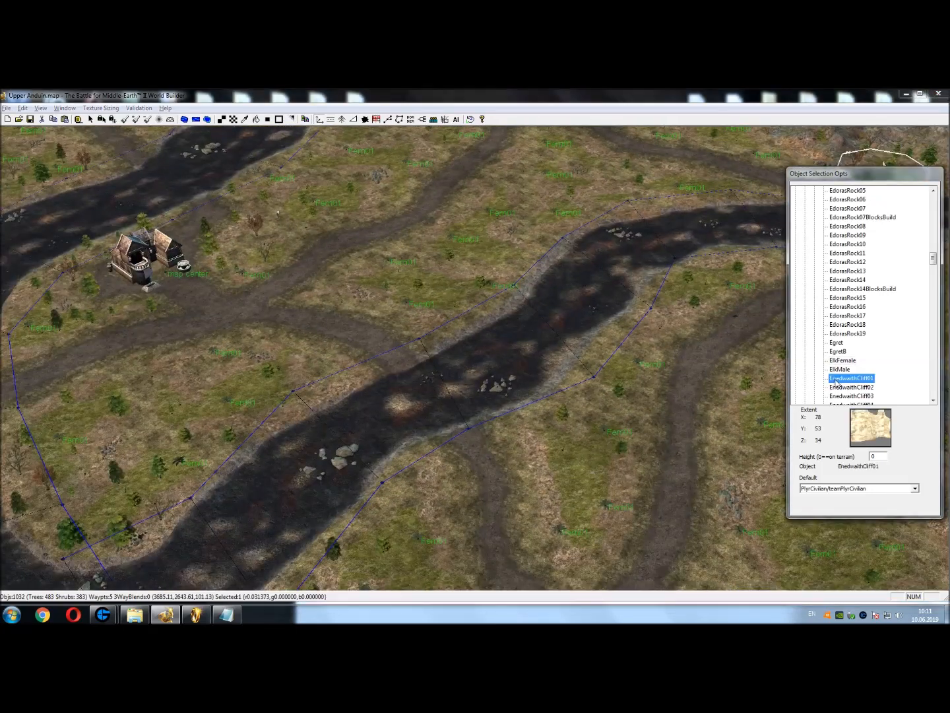
{"action": "scroll", "coordinate": [883, 386], "scroll_direction": "down", "scroll_amount": 3}
{"action": "left_click", "coordinate": [835, 316]}
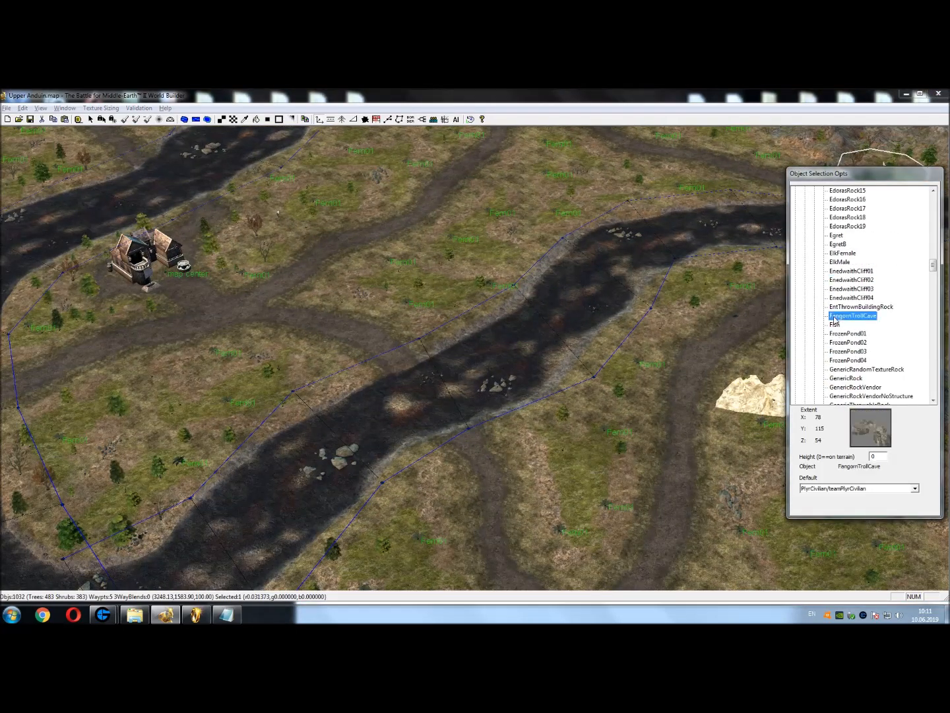
{"action": "left_click", "coordinate": [852, 369]}
{"action": "scroll", "coordinate": [865, 367], "scroll_direction": "down", "scroll_amount": 5}
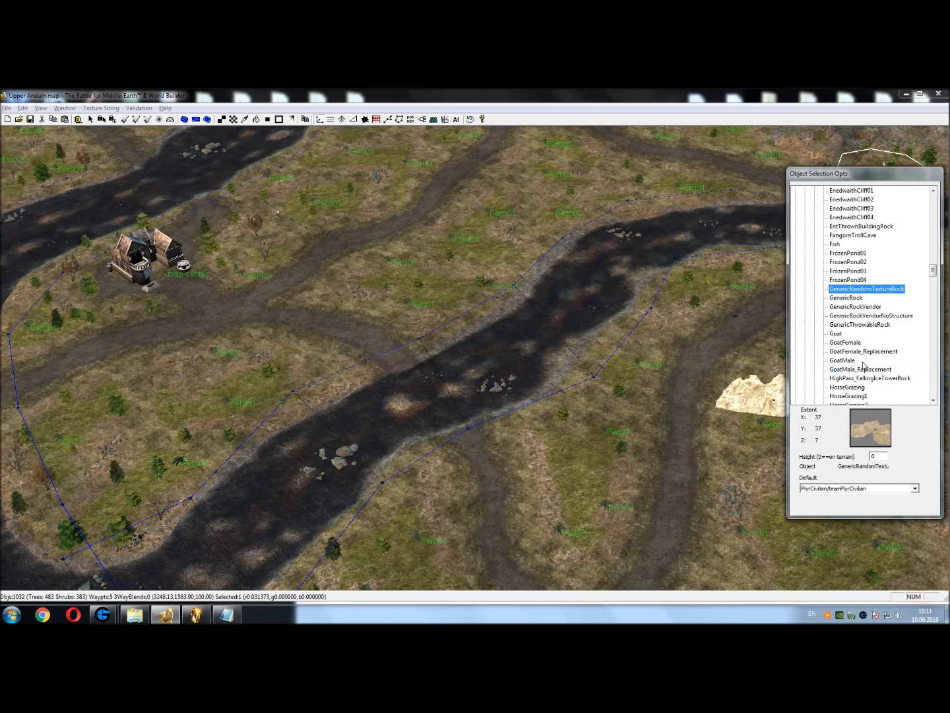
{"action": "scroll", "coordinate": [878, 348], "scroll_direction": "down", "scroll_amount": 18}
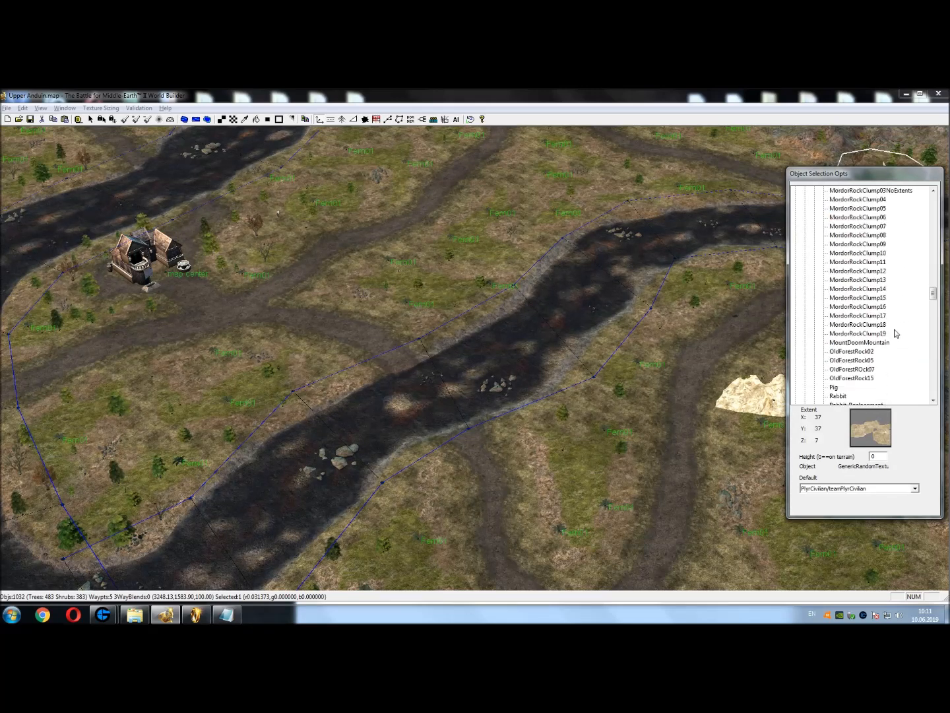
{"action": "left_click", "coordinate": [839, 343]}
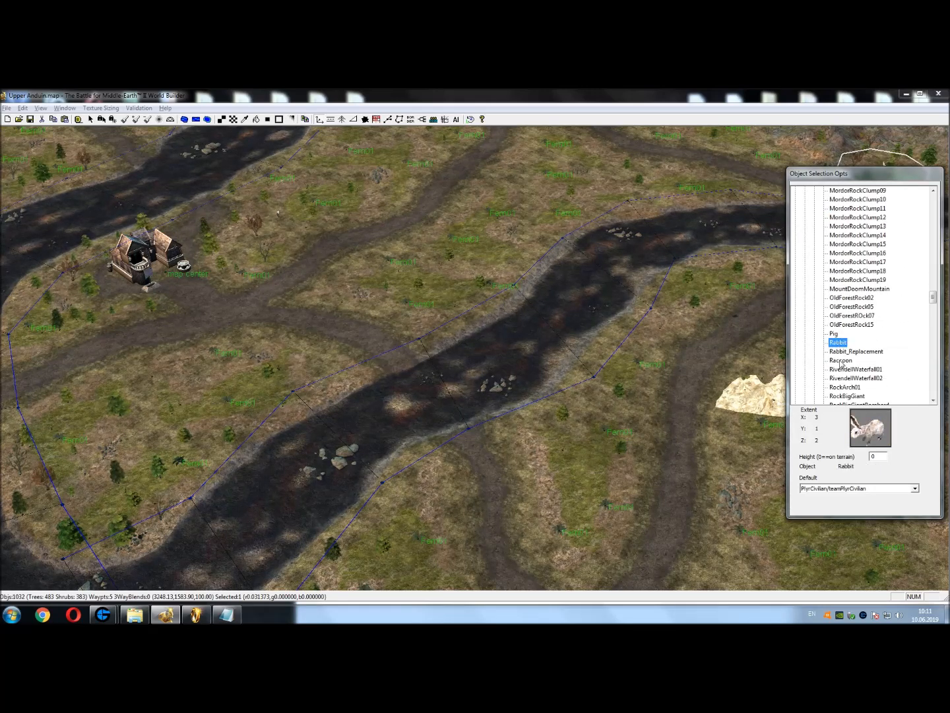
Place two Rabbits on the southern grassland
{"action": "right_click_drag", "start_coordinate": [686, 476], "coordinate": [603, 229]}
{"action": "scroll", "coordinate": [603, 231], "scroll_direction": "down", "scroll_amount": 4}
{"action": "left_click", "coordinate": [314, 407]}
{"action": "scroll", "coordinate": [297, 297], "scroll_direction": "up", "scroll_amount": 3}
{"action": "right_click_drag", "start_coordinate": [297, 311], "coordinate": [708, 433]}
{"action": "left_click", "coordinate": [516, 432]}
Place two Rabbits on the western grassland, one of them just south of the western river
{"action": "right_click_drag", "start_coordinate": [517, 399], "coordinate": [734, 402]}
{"action": "right_click_drag", "start_coordinate": [582, 302], "coordinate": [604, 491]}
{"action": "left_click", "coordinate": [382, 404]}
{"action": "right_click_drag", "start_coordinate": [381, 400], "coordinate": [340, 531]}
{"action": "right_click_drag", "start_coordinate": [333, 290], "coordinate": [272, 400]}
{"action": "left_click", "coordinate": [292, 400]}
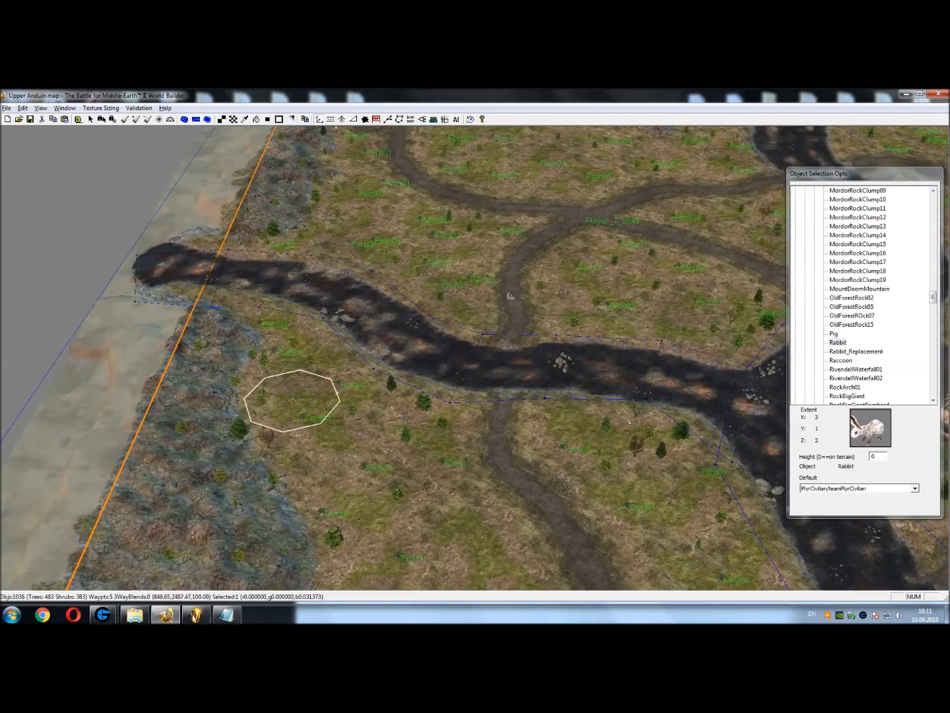
Place four more Rabbits across the northern and eastern grassland, including one south of the eastern river near the map edge
{"action": "right_click_drag", "start_coordinate": [547, 393], "coordinate": [371, 528]}
{"action": "left_click", "coordinate": [529, 480]}
{"action": "right_click_drag", "start_coordinate": [432, 396], "coordinate": [547, 461]}
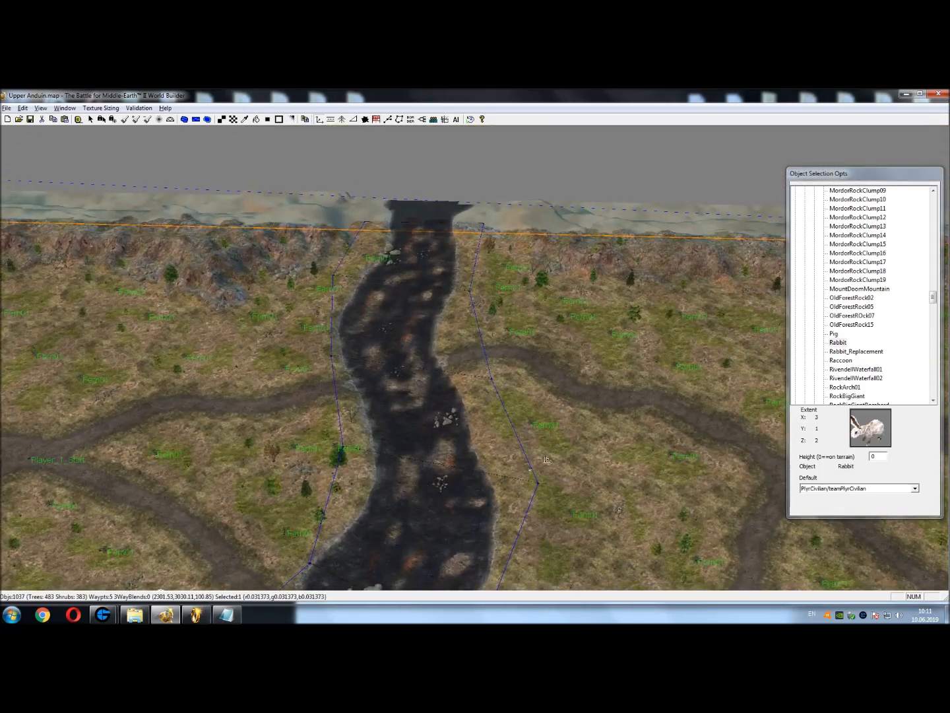
{"action": "left_click", "coordinate": [693, 345]}
{"action": "right_click_drag", "start_coordinate": [692, 345], "coordinate": [318, 119]}
{"action": "right_click_drag", "start_coordinate": [539, 437], "coordinate": [566, 157]}
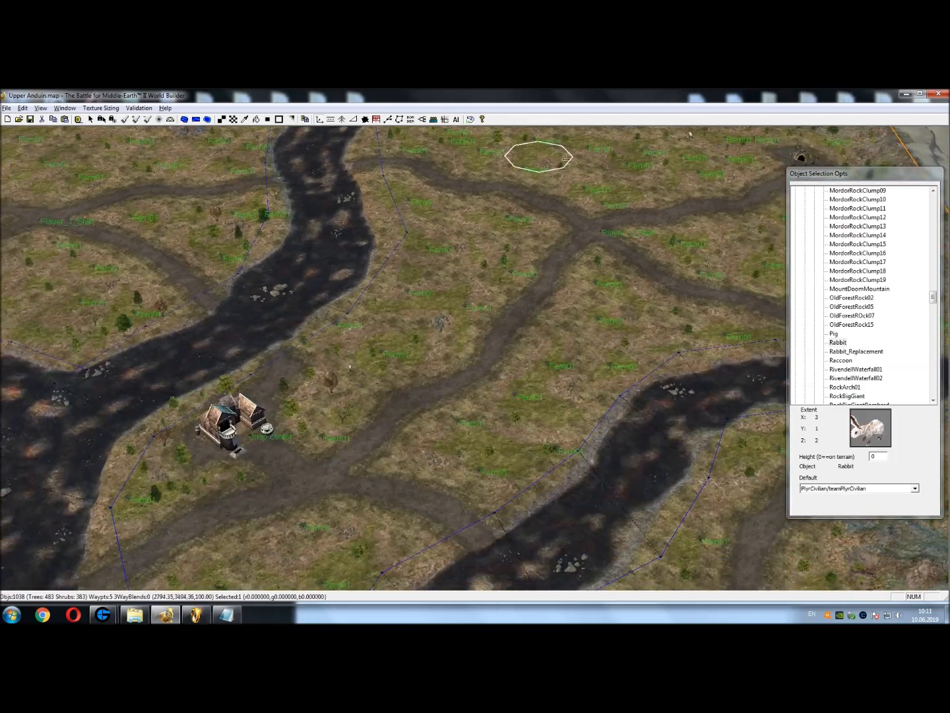
{"action": "right_click_drag", "start_coordinate": [457, 490], "coordinate": [541, 518]}
{"action": "left_click", "coordinate": [381, 452]}
{"action": "left_click", "coordinate": [615, 507]}
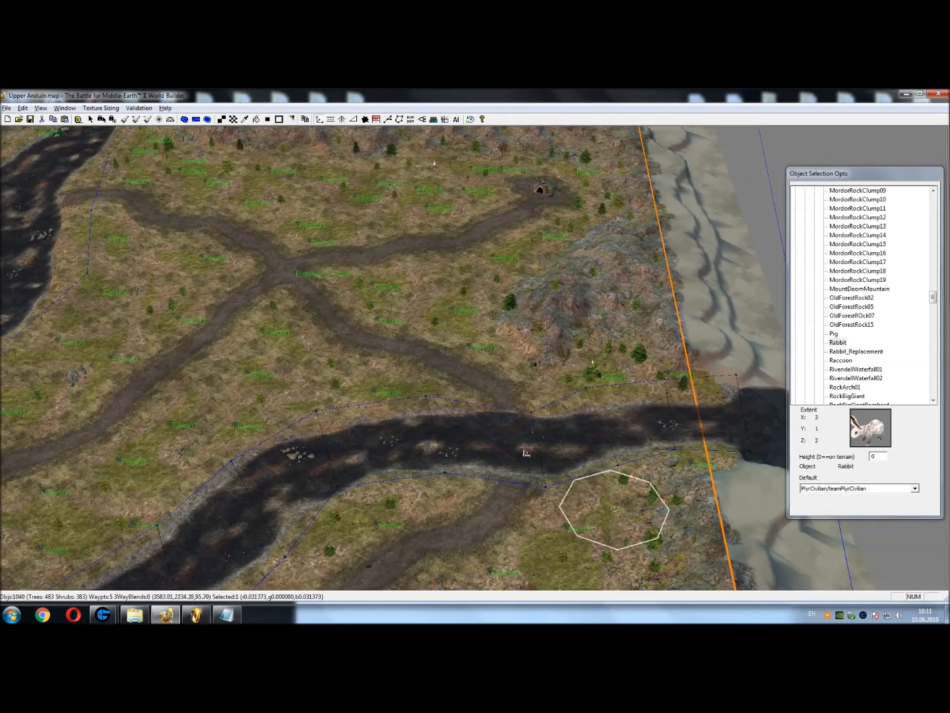
Choose the Wolf object from the MISC_NATURAL category for placement
{"action": "left_click", "coordinate": [856, 377]}
{"action": "scroll", "coordinate": [900, 327], "scroll_direction": "down", "scroll_amount": 12}
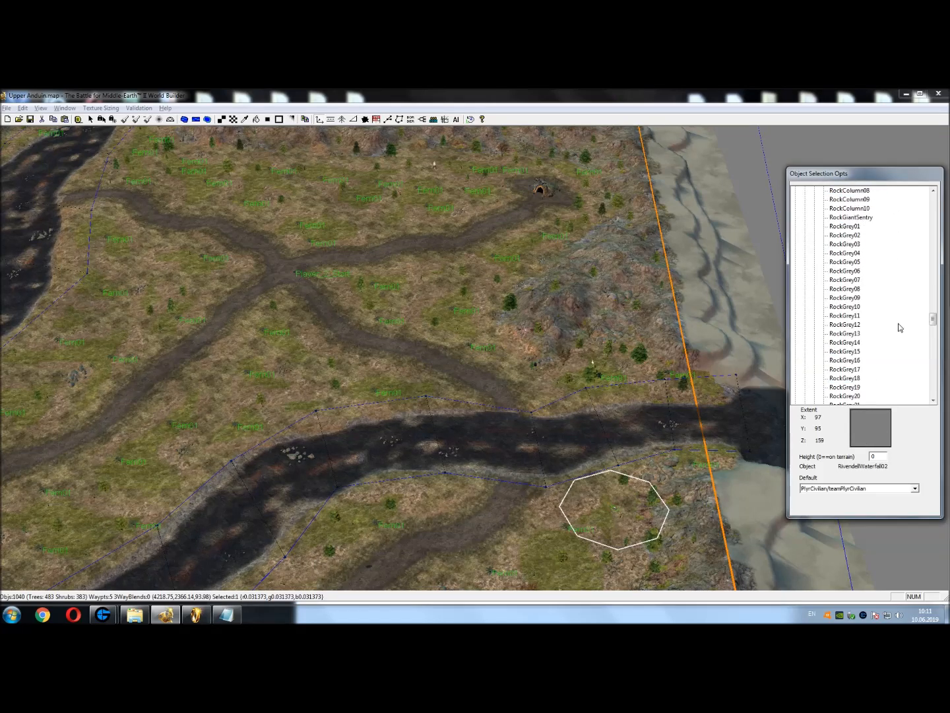
{"action": "scroll", "coordinate": [907, 318], "scroll_direction": "down", "scroll_amount": 15}
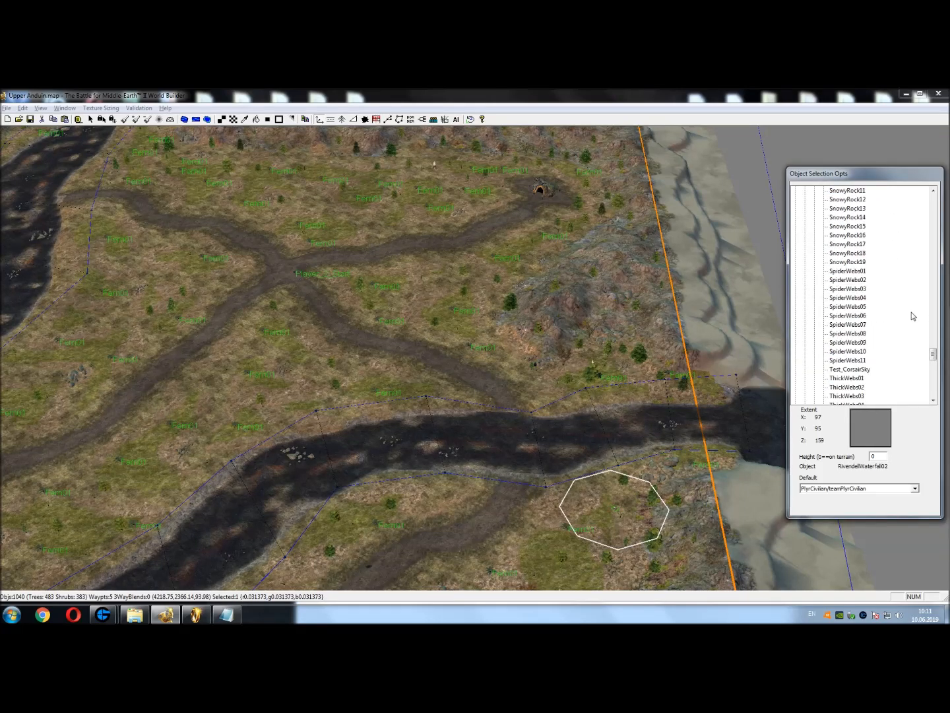
{"action": "scroll", "coordinate": [914, 313], "scroll_direction": "down", "scroll_amount": 8}
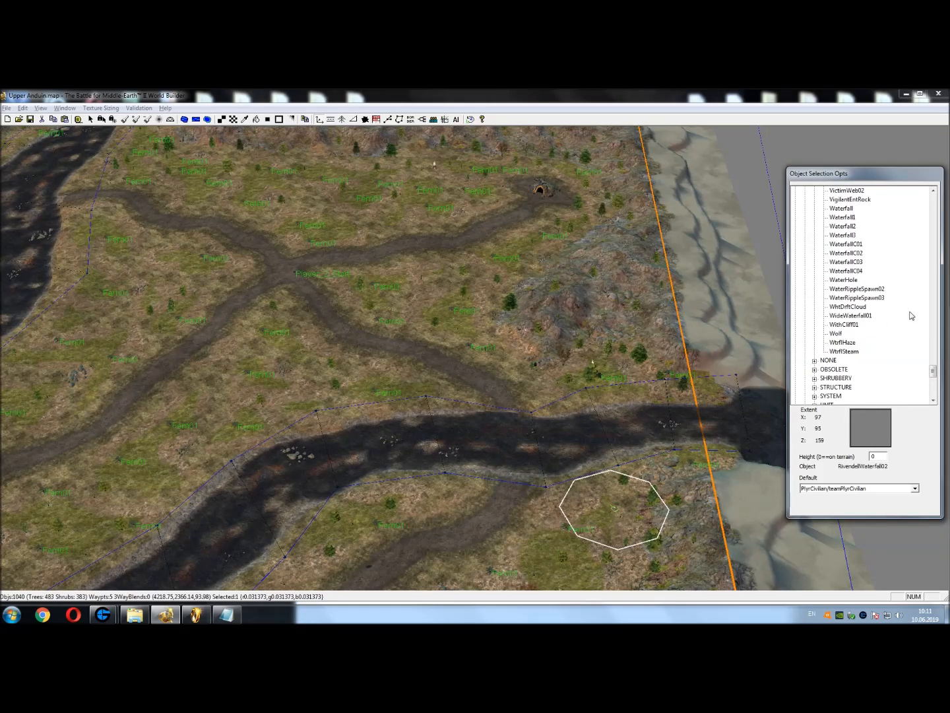
{"action": "left_click", "coordinate": [837, 333]}
Place one Wolf on the west bank near the southern river mouth and another on the southwestern grassland
{"action": "right_click_drag", "start_coordinate": [420, 418], "coordinate": [809, 374]}
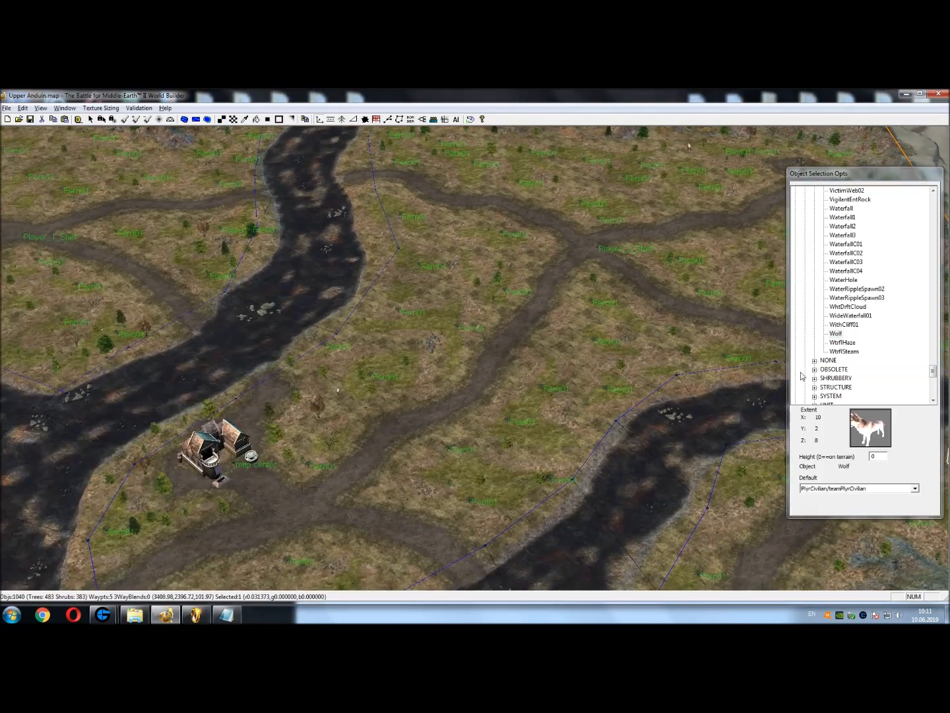
{"action": "right_click_drag", "start_coordinate": [580, 351], "coordinate": [508, 501]}
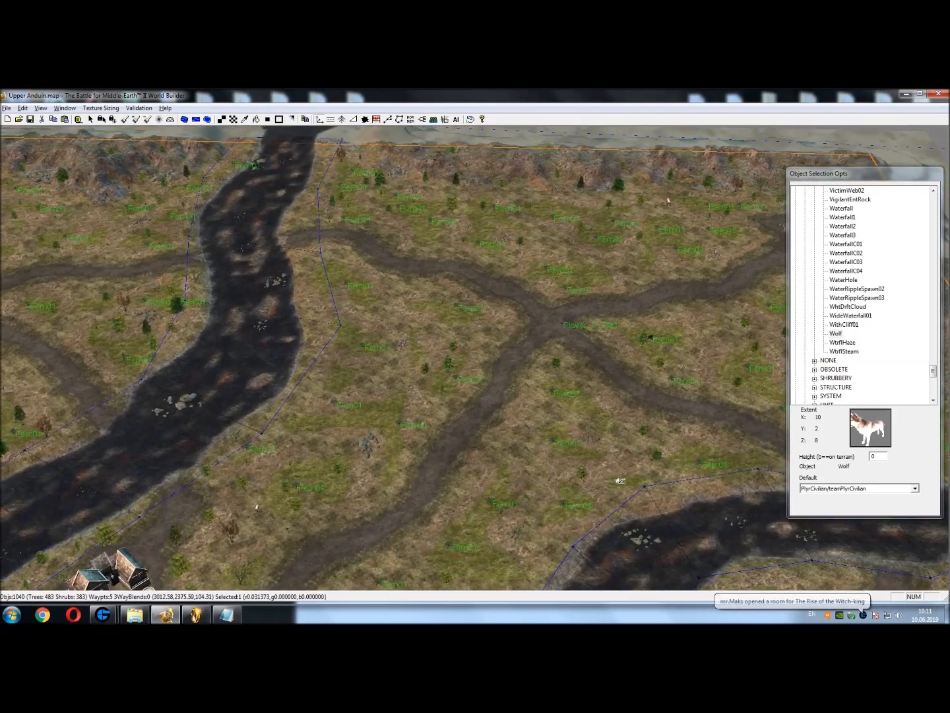
{"action": "right_click_drag", "start_coordinate": [357, 549], "coordinate": [582, 231]}
{"action": "right_click_drag", "start_coordinate": [511, 427], "coordinate": [514, 277]}
{"action": "right_click_drag", "start_coordinate": [444, 475], "coordinate": [532, 404]}
{"action": "left_click", "coordinate": [452, 478]}
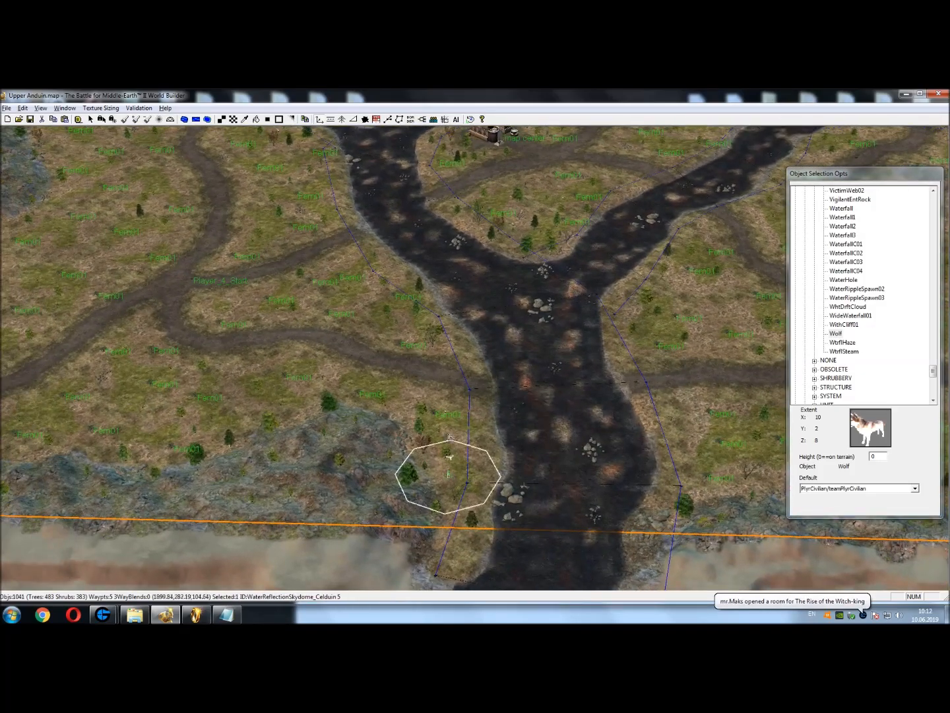
{"action": "right_click_drag", "start_coordinate": [557, 354], "coordinate": [849, 396]}
{"action": "right_click_drag", "start_coordinate": [373, 313], "coordinate": [520, 290]}
{"action": "left_click", "coordinate": [320, 404]}
Place a Wolf on the east bank of the northern river near the map border
{"action": "right_click_drag", "start_coordinate": [396, 298], "coordinate": [377, 462]}
{"action": "right_click_drag", "start_coordinate": [490, 271], "coordinate": [324, 402]}
{"action": "right_click_drag", "start_coordinate": [567, 258], "coordinate": [406, 409]}
{"action": "left_click", "coordinate": [485, 257]}
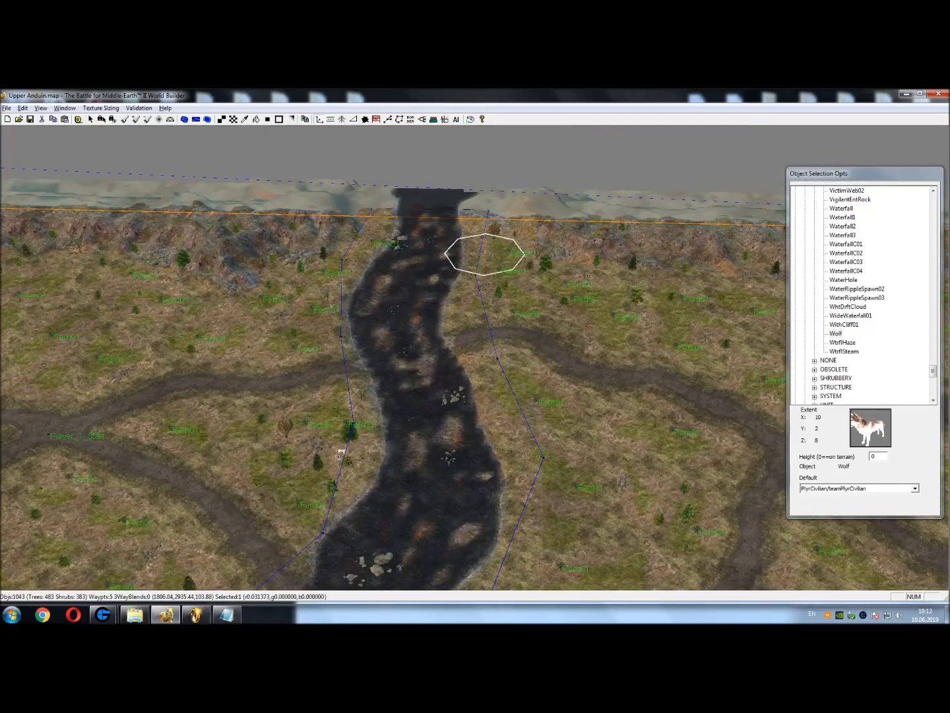
Place a Wolf by the southern cliffs southwest of the southeastern lair
{"action": "right_click_drag", "start_coordinate": [340, 456], "coordinate": [562, 347]}
{"action": "right_click_drag", "start_coordinate": [581, 419], "coordinate": [370, 377]}
{"action": "right_click_drag", "start_coordinate": [597, 391], "coordinate": [290, 269]}
{"action": "right_click_drag", "start_coordinate": [562, 489], "coordinate": [456, 366]}
{"action": "right_click_drag", "start_coordinate": [521, 498], "coordinate": [532, 405]}
{"action": "right_click_drag", "start_coordinate": [561, 518], "coordinate": [546, 389]}
{"action": "right_click_drag", "start_coordinate": [571, 492], "coordinate": [608, 405]}
{"action": "left_click", "coordinate": [496, 486]}
{"action": "scroll", "coordinate": [401, 312], "scroll_direction": "up", "scroll_amount": 3}
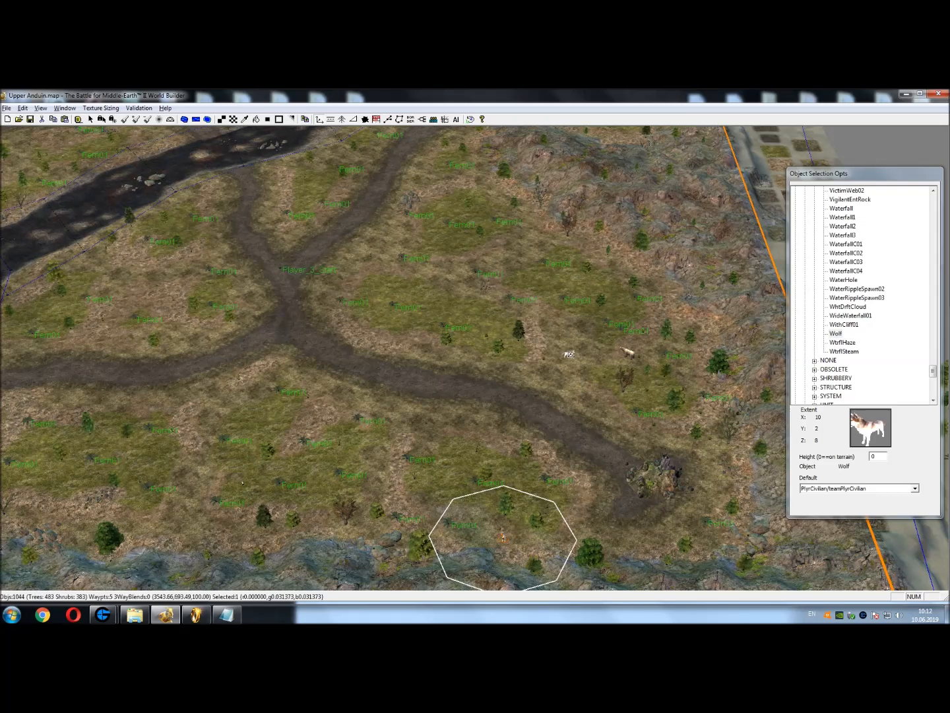
Switch to the selection tool and save the map
{"action": "left_click", "coordinate": [91, 120]}
{"action": "left_click", "coordinate": [30, 121]}
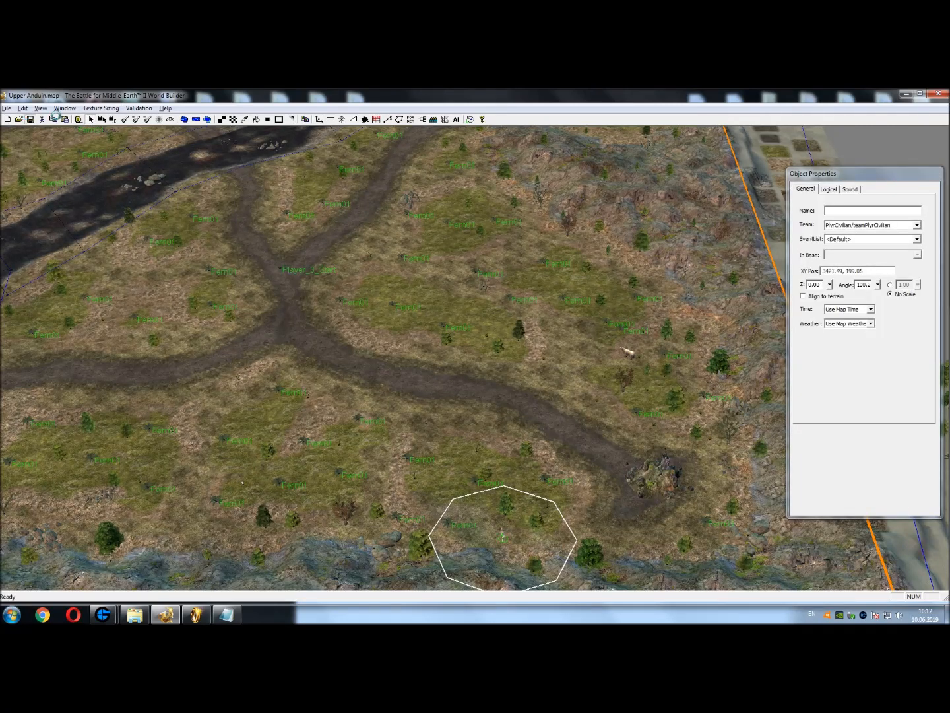